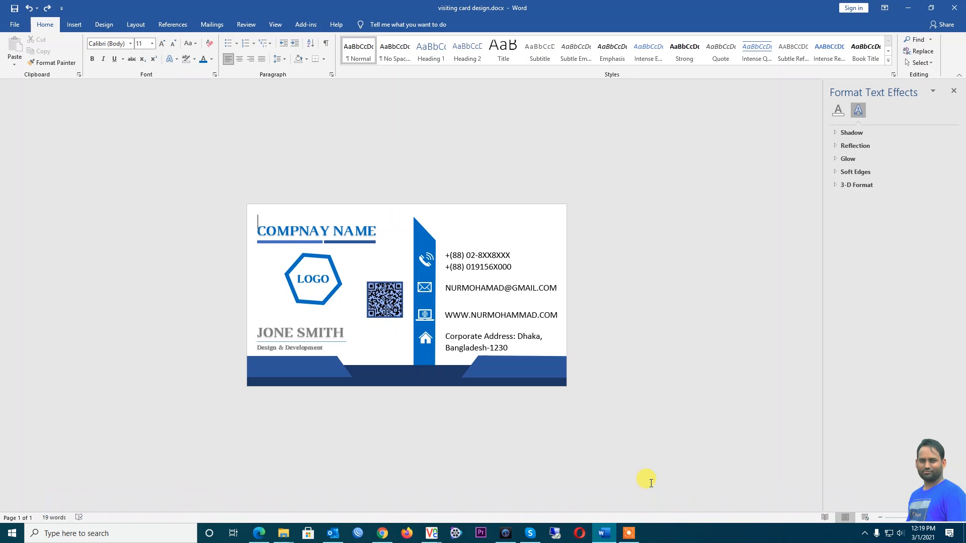
Launch Word from Windows search, create a blank document, and move its window right of the card design
{"action": "left_click", "coordinate": [65, 534]}
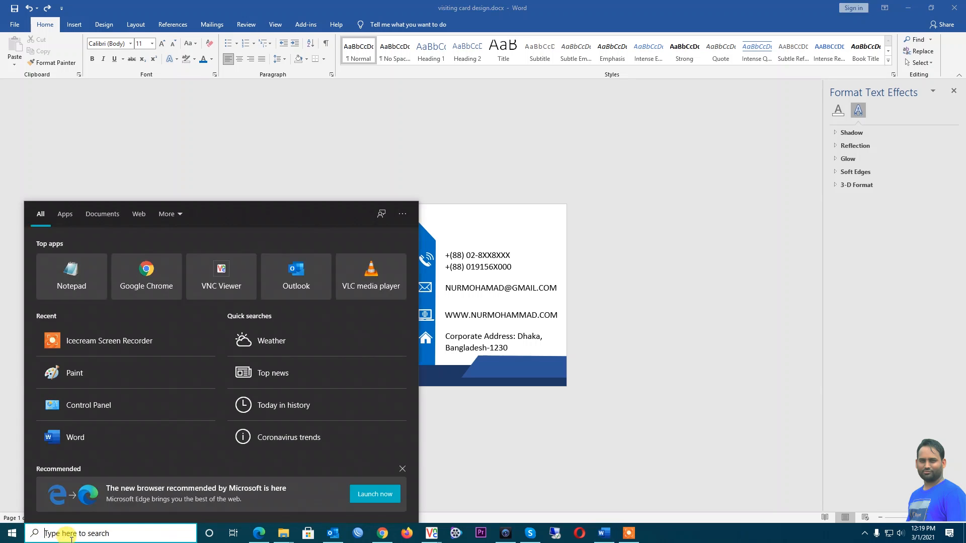
{"action": "type", "text": "word"}
{"action": "left_click", "coordinate": [88, 262]}
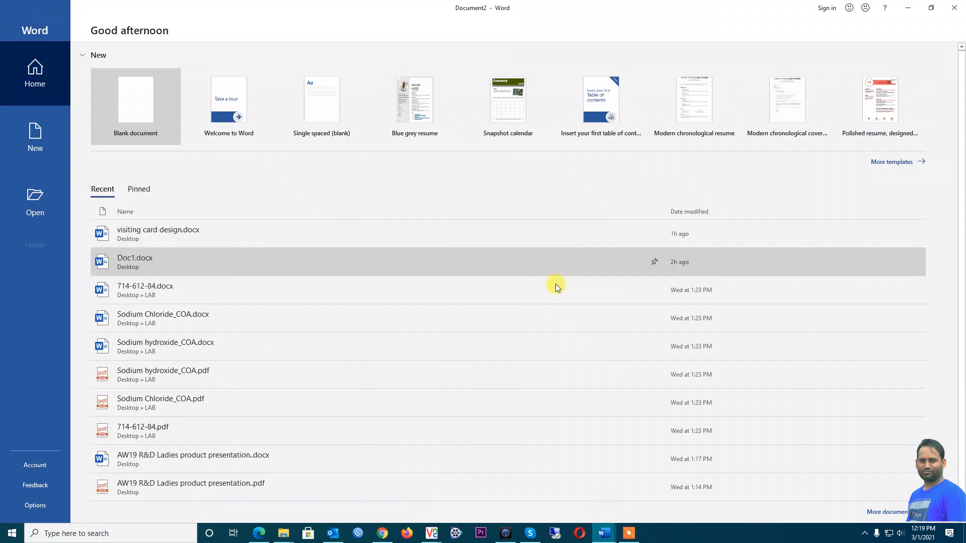
{"action": "left_click", "coordinate": [127, 105]}
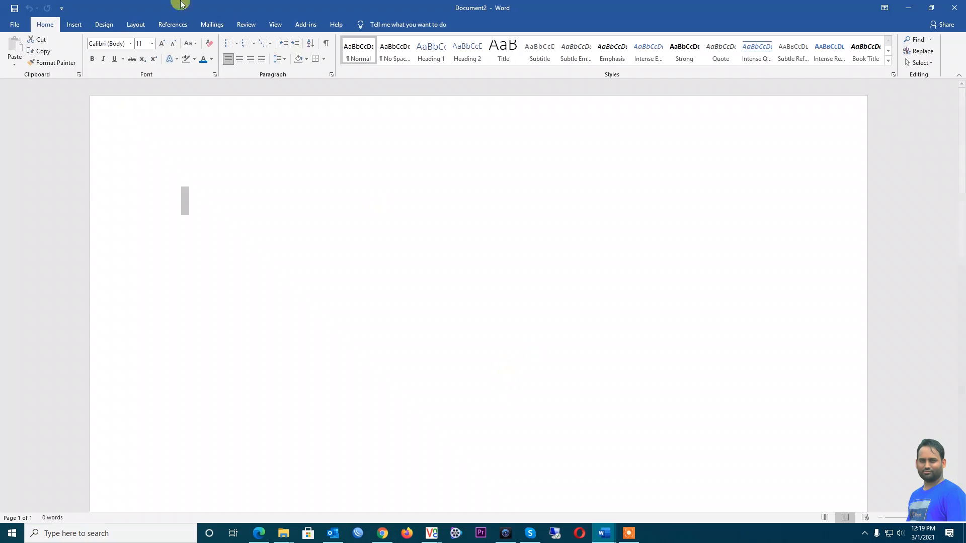
{"action": "double_click", "coordinate": [246, 3]}
{"action": "left_click_drag", "start_coordinate": [560, 63], "coordinate": [600, 80]}
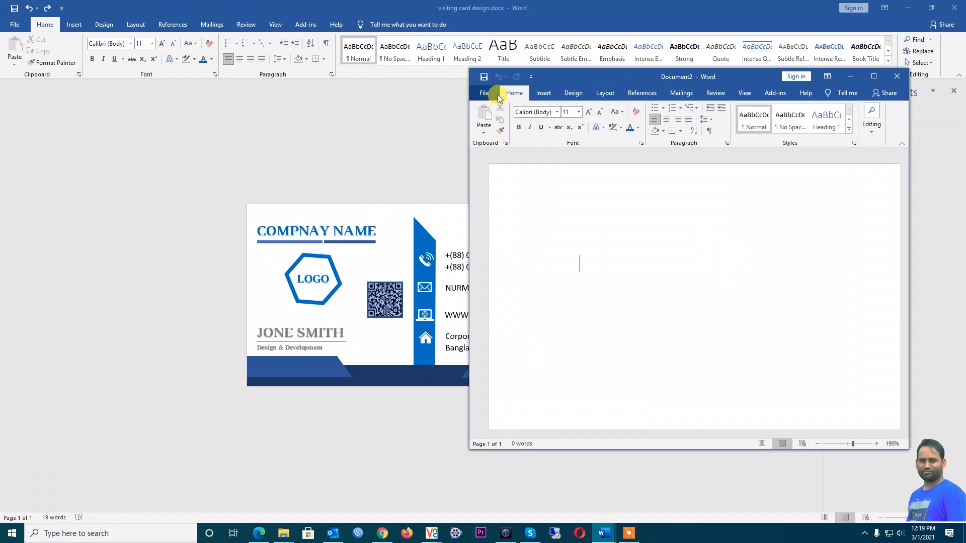
Open Page Setup from Layout > Size > More Paper Sizes and set the margins to 0
{"action": "left_click", "coordinate": [542, 94]}
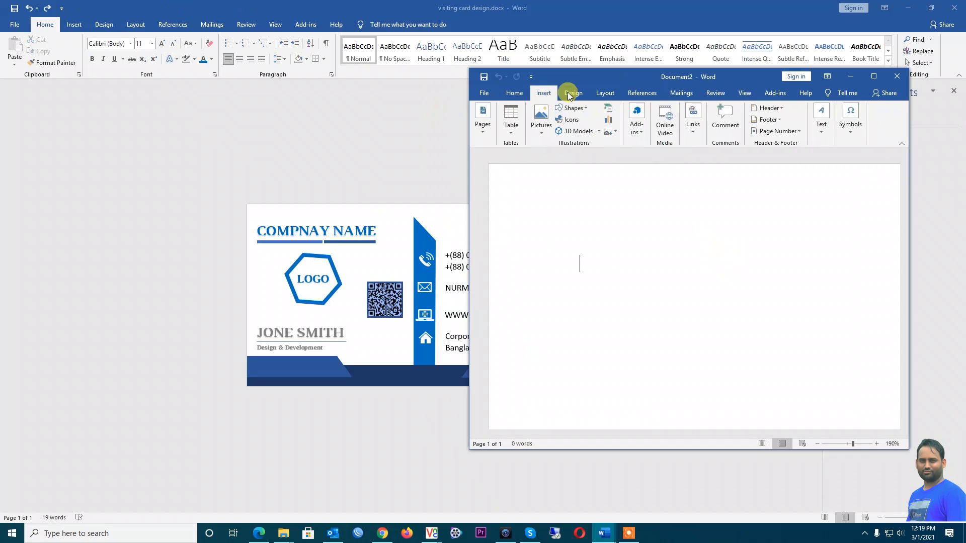
{"action": "left_click", "coordinate": [571, 94]}
{"action": "left_click", "coordinate": [605, 94]}
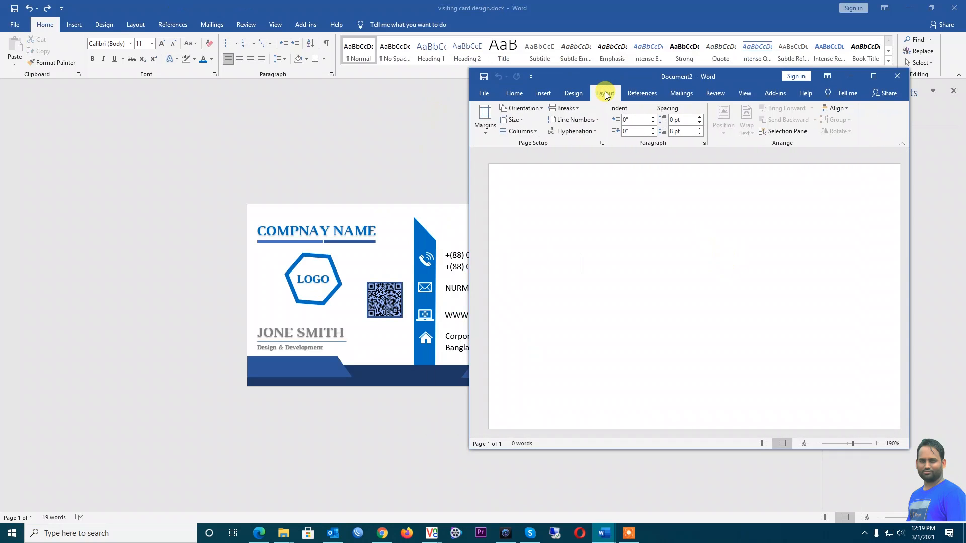
{"action": "left_click", "coordinate": [514, 120]}
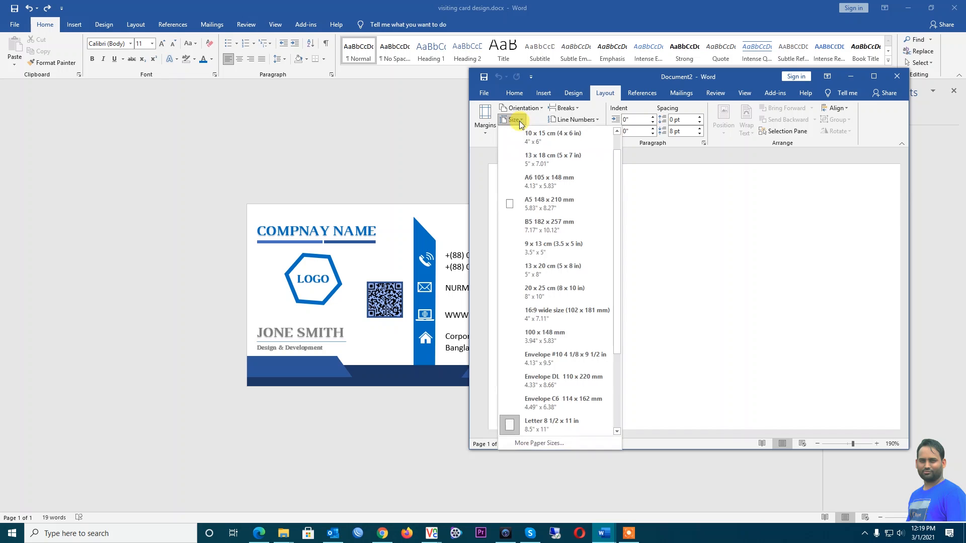
{"action": "left_click", "coordinate": [538, 444]}
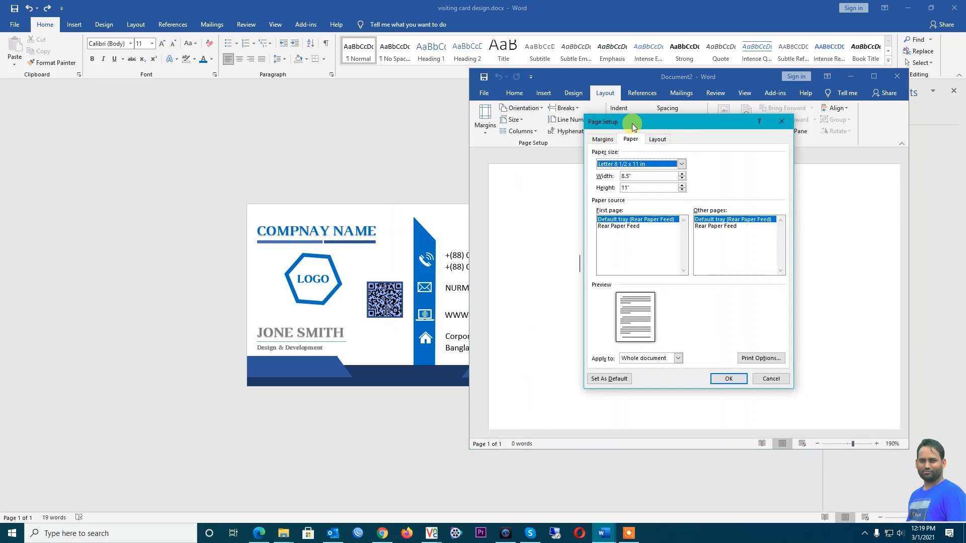
{"action": "left_click_drag", "start_coordinate": [634, 127], "coordinate": [657, 132]}
{"action": "left_click", "coordinate": [626, 143]}
{"action": "left_click_drag", "start_coordinate": [661, 169], "coordinate": [620, 176]}
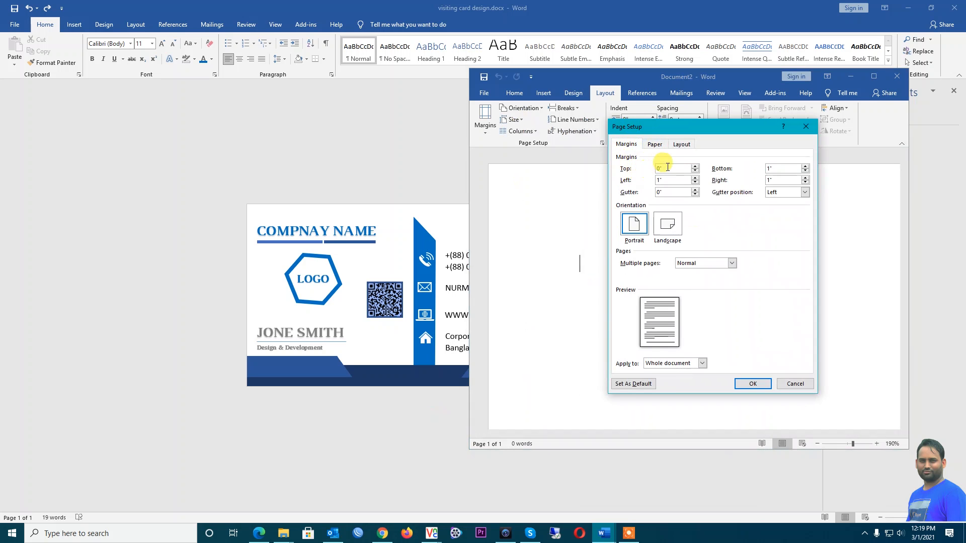
{"action": "left_click_drag", "start_coordinate": [781, 168], "coordinate": [362, 153]}
{"action": "type", "text": "0"}
{"action": "type", "text": "0"}
{"action": "left_click", "coordinate": [776, 180]}
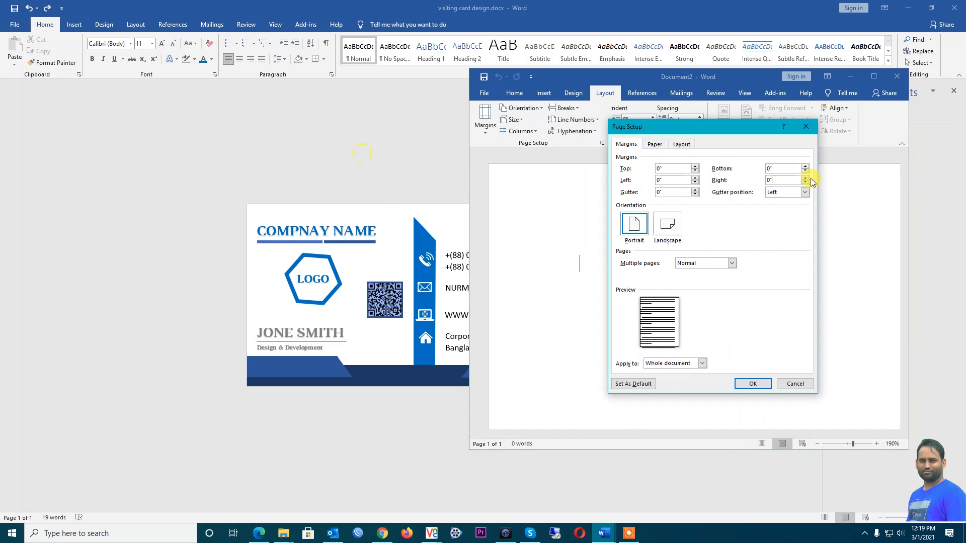
Set a custom 3.5" × 2" paper size, apply it, and ignore the margin warning
{"action": "left_click", "coordinate": [655, 148]}
{"action": "left_click", "coordinate": [674, 170]}
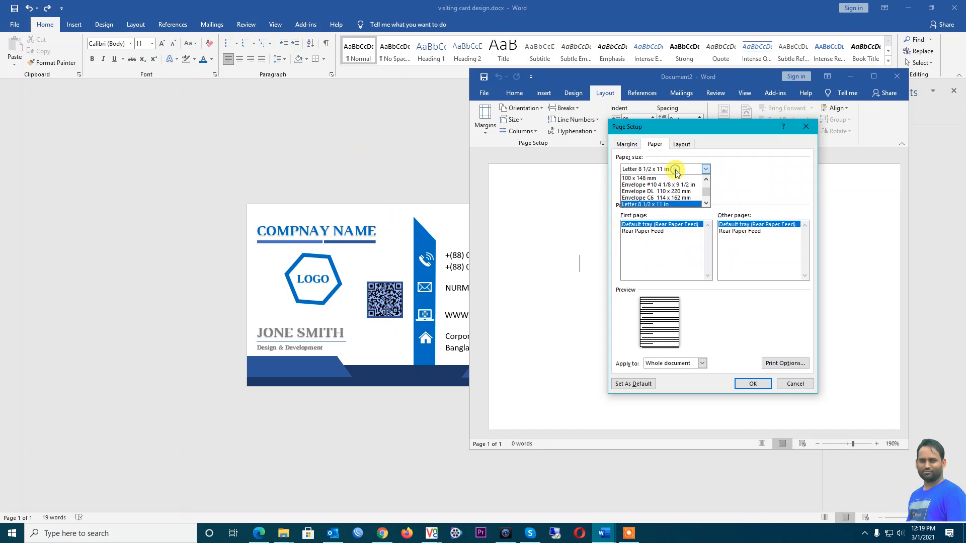
{"action": "scroll", "coordinate": [705, 195], "scroll_direction": "down", "scroll_amount": 5}
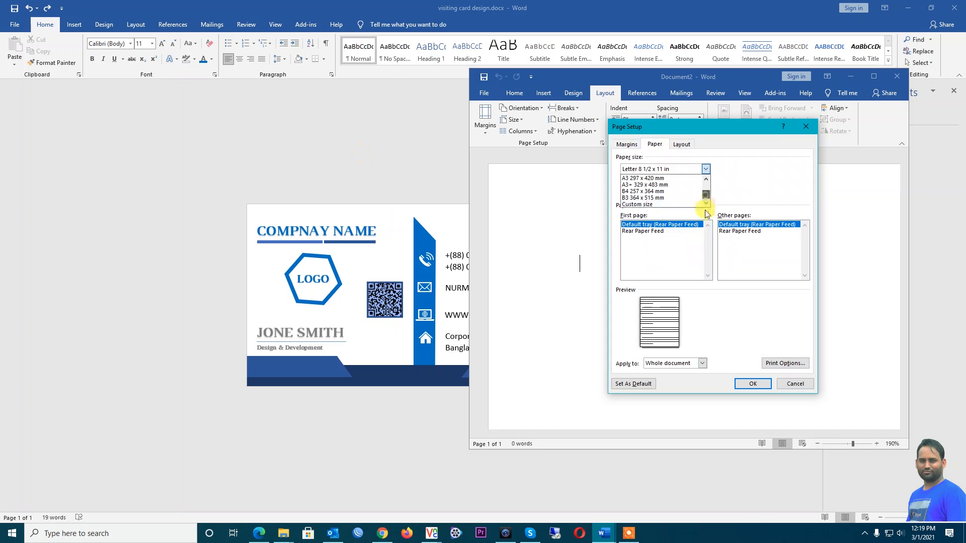
{"action": "left_click", "coordinate": [658, 205]}
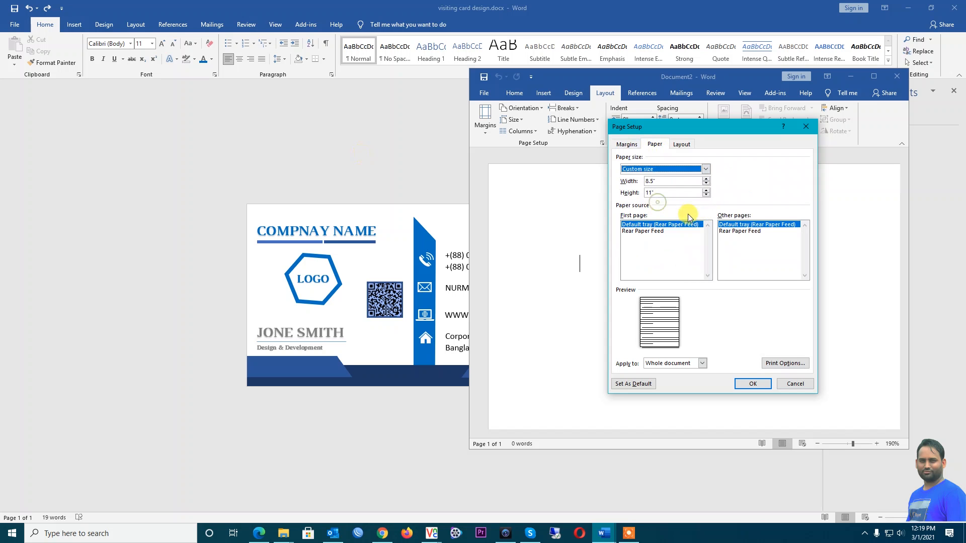
{"action": "left_click", "coordinate": [627, 145]}
{"action": "left_click", "coordinate": [654, 144]}
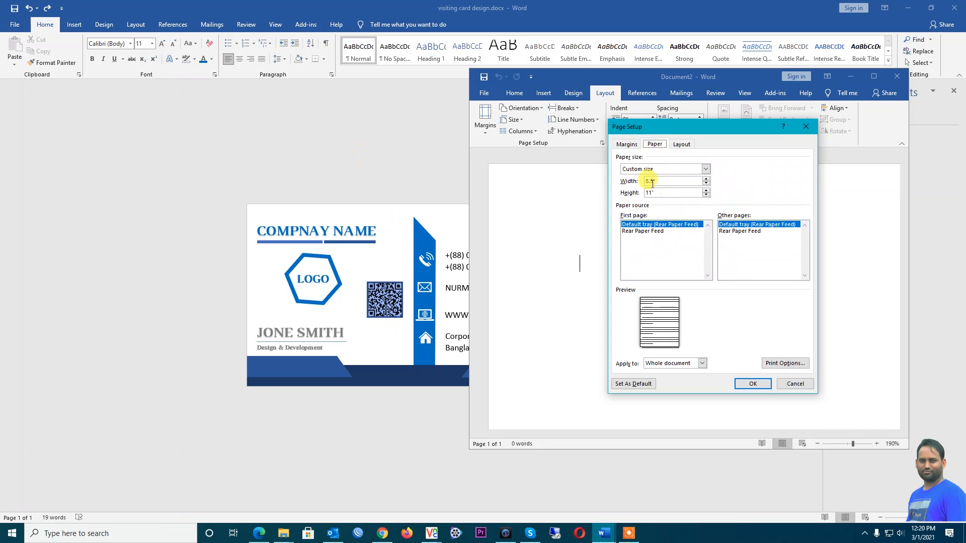
{"action": "left_click", "coordinate": [648, 181]}
{"action": "type", "text": "3"}
{"action": "left_click", "coordinate": [653, 193]}
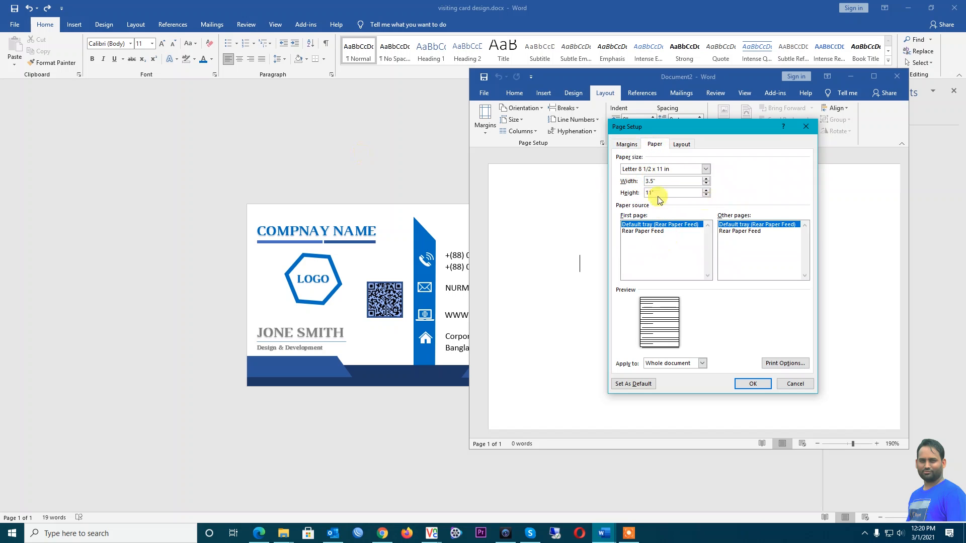
{"action": "double_click", "coordinate": [651, 193]}
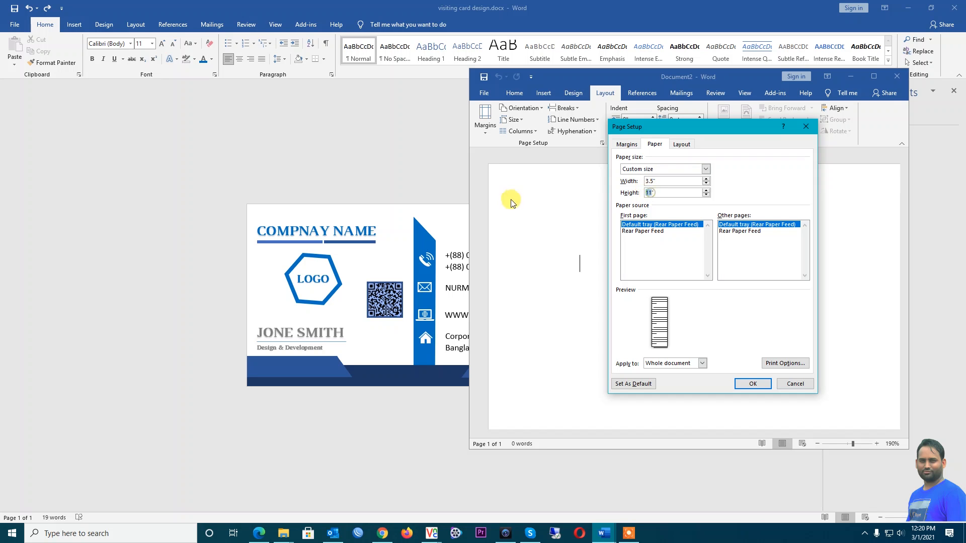
{"action": "type", "text": "2"}
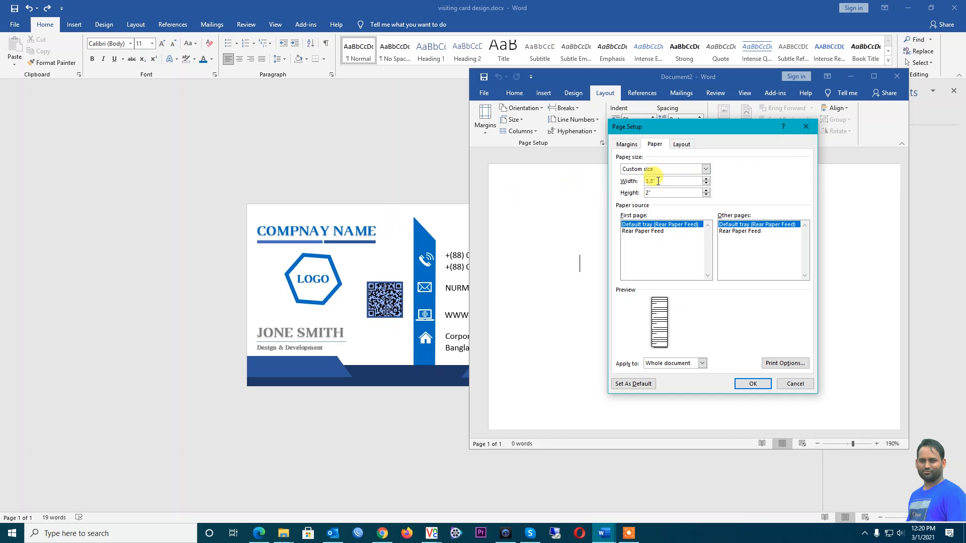
{"action": "left_click", "coordinate": [656, 181]}
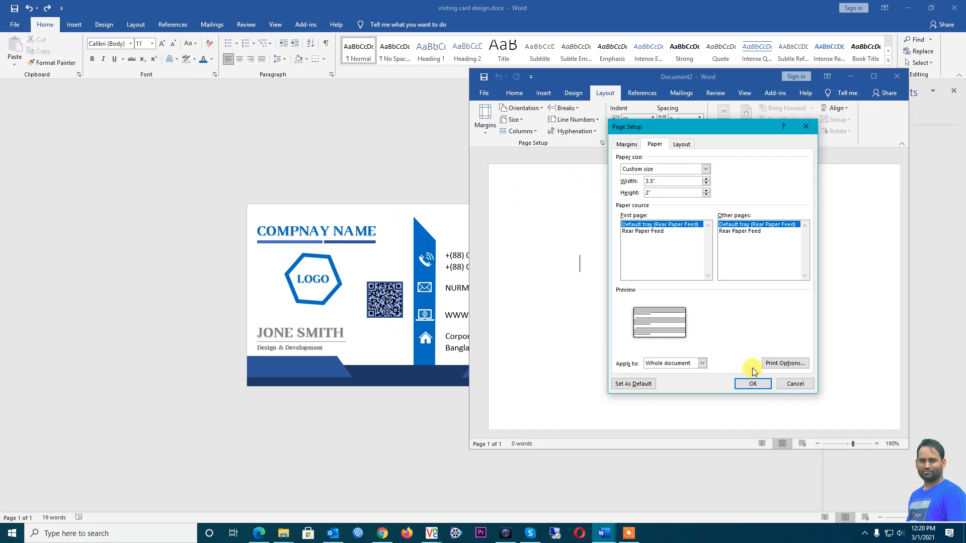
{"action": "left_click", "coordinate": [754, 384]}
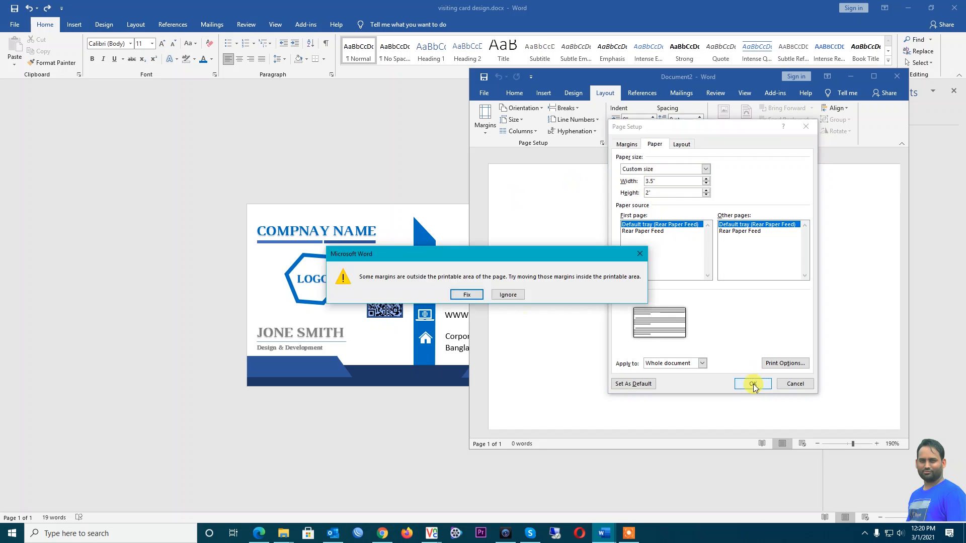
{"action": "left_click", "coordinate": [504, 297]}
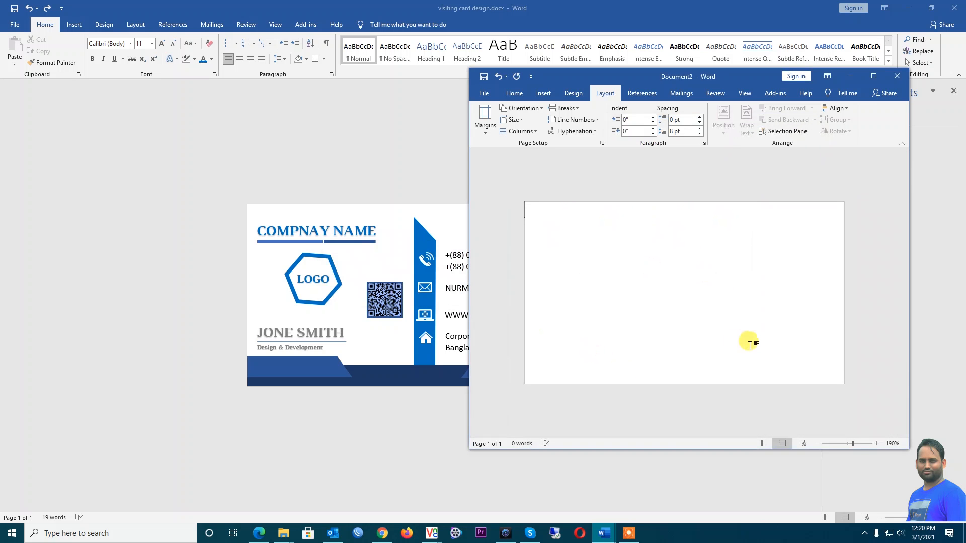
Place the card design window at upper left and the enlarged new document beside it
{"action": "left_click_drag", "start_coordinate": [559, 76], "coordinate": [671, 106]}
{"action": "double_click", "coordinate": [522, 4]}
{"action": "left_click_drag", "start_coordinate": [599, 43], "coordinate": [185, 15]}
{"action": "left_click_drag", "start_coordinate": [443, 158], "coordinate": [553, 177]}
{"action": "left_click_drag", "start_coordinate": [675, 110], "coordinate": [447, 47]}
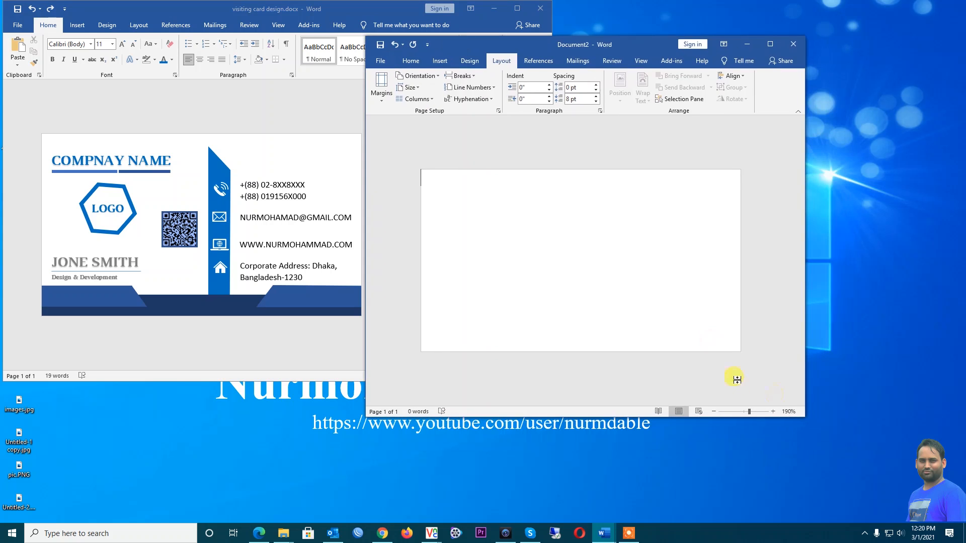
{"action": "left_click_drag", "start_coordinate": [800, 416], "coordinate": [906, 464]}
Maximize Document2 to fill the screen and show the Home ribbon
{"action": "mouse_move", "coordinate": [560, 48]}
{"action": "left_mouse_down"}
{"action": "mouse_move", "coordinate": [581, 39]}
{"action": "mouse_move", "coordinate": [567, 42]}
{"action": "left_mouse_up"}
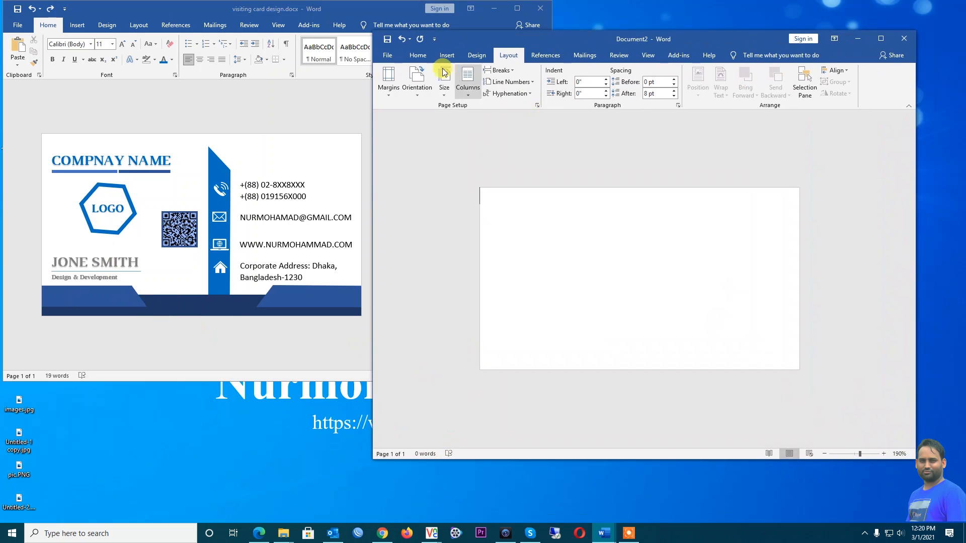
{"action": "double_click", "coordinate": [586, 39]}
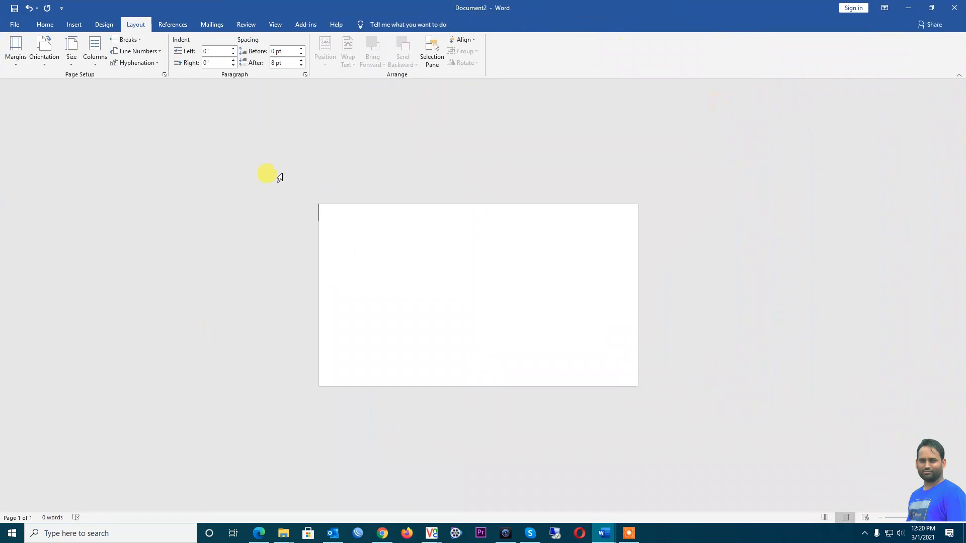
{"action": "left_click", "coordinate": [48, 28]}
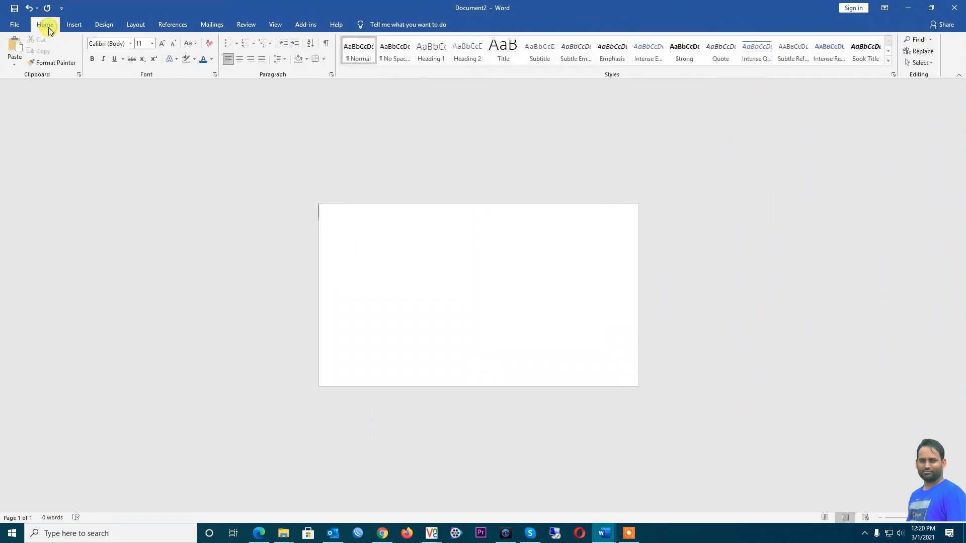
Draw a rectangle bar across the card's bottom edge, comparing it with the reference design
{"action": "left_click", "coordinate": [70, 25]}
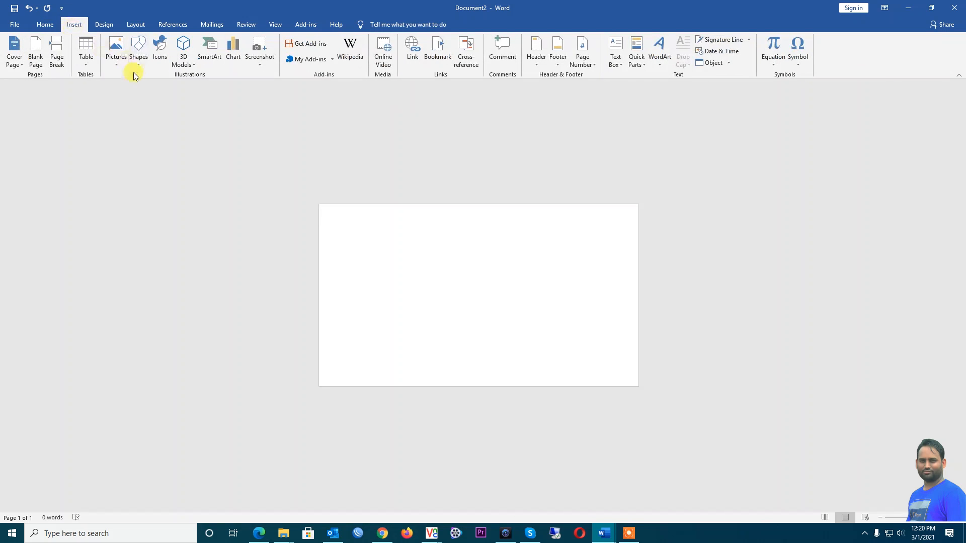
{"action": "left_click", "coordinate": [139, 57]}
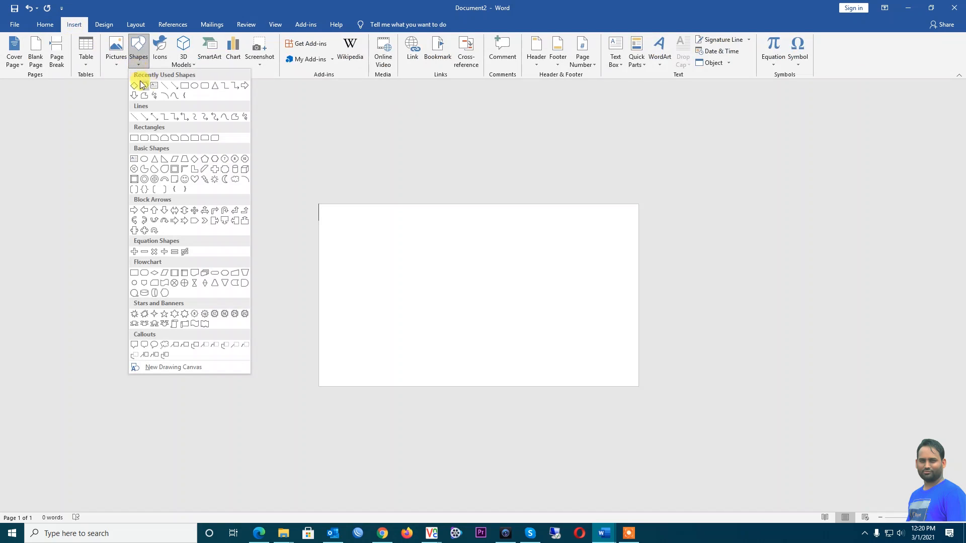
{"action": "left_click", "coordinate": [185, 91]}
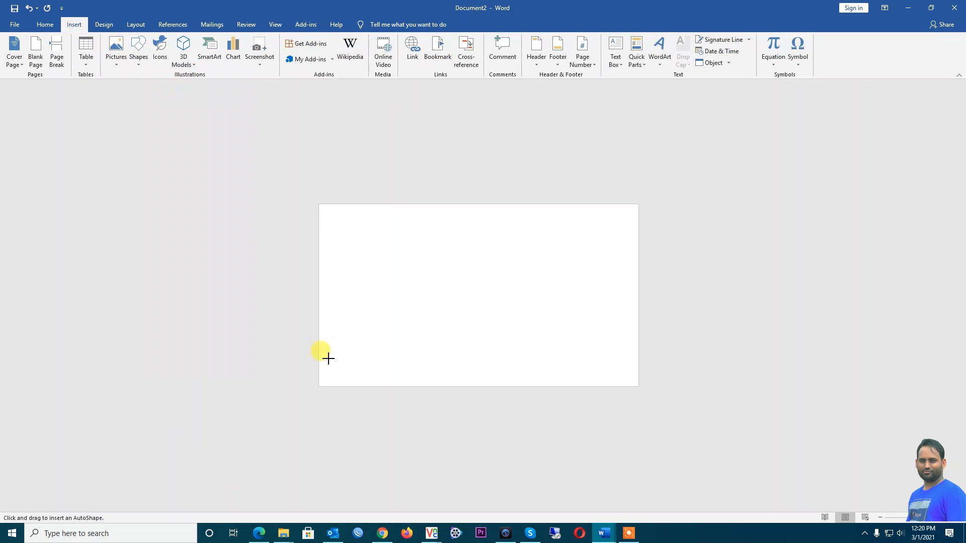
{"action": "left_click_drag", "start_coordinate": [319, 363], "coordinate": [638, 386]}
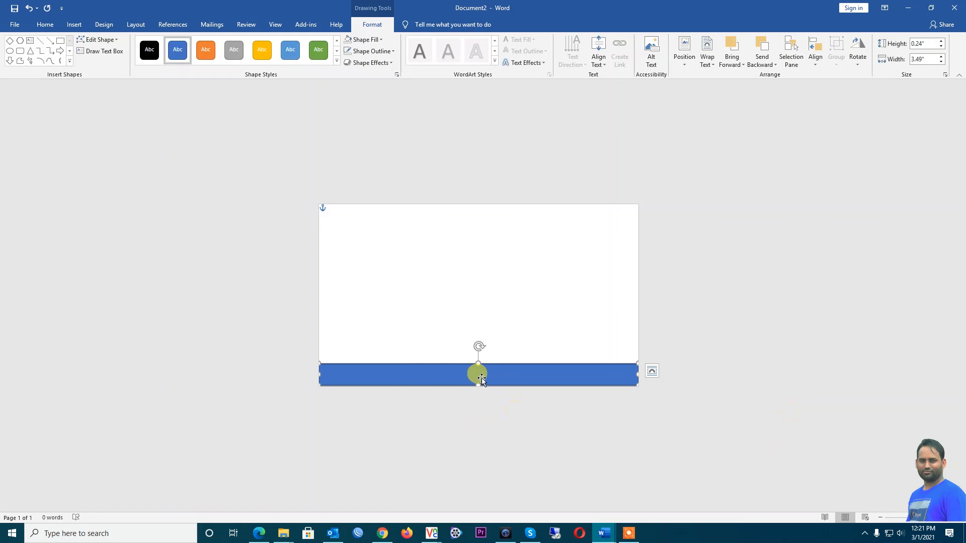
{"action": "double_click", "coordinate": [425, 3]}
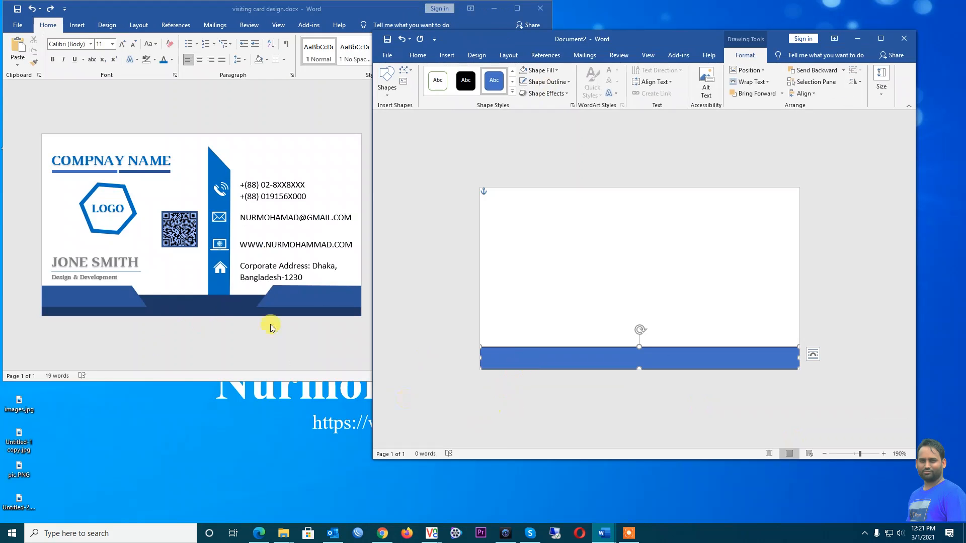
{"action": "double_click", "coordinate": [624, 36]}
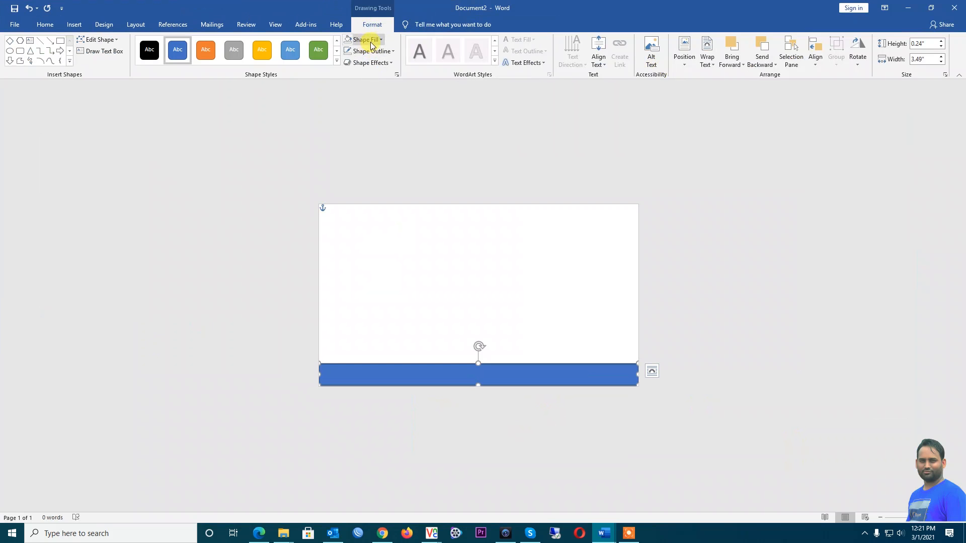
Fill the bottom bar with dark navy blue
{"action": "left_click", "coordinate": [381, 40]}
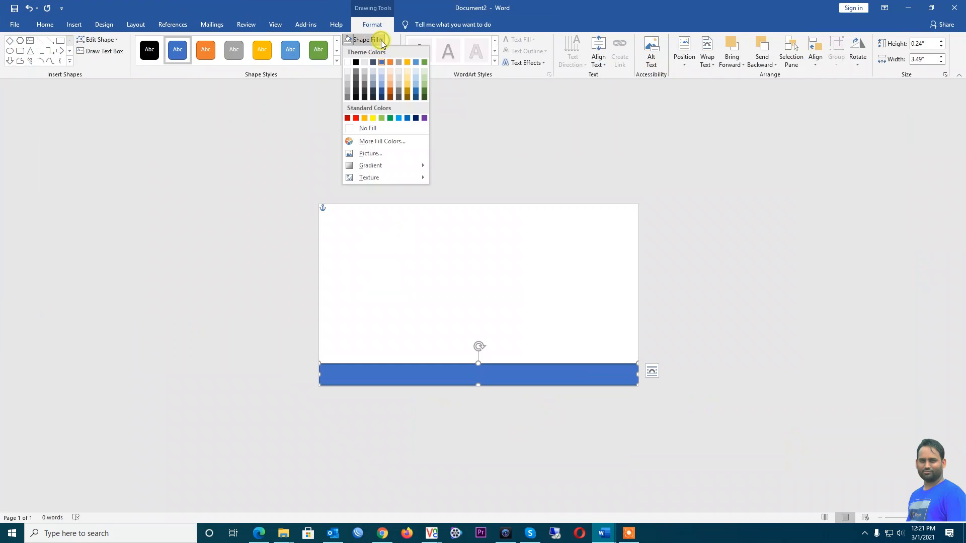
{"action": "left_click", "coordinate": [381, 98]}
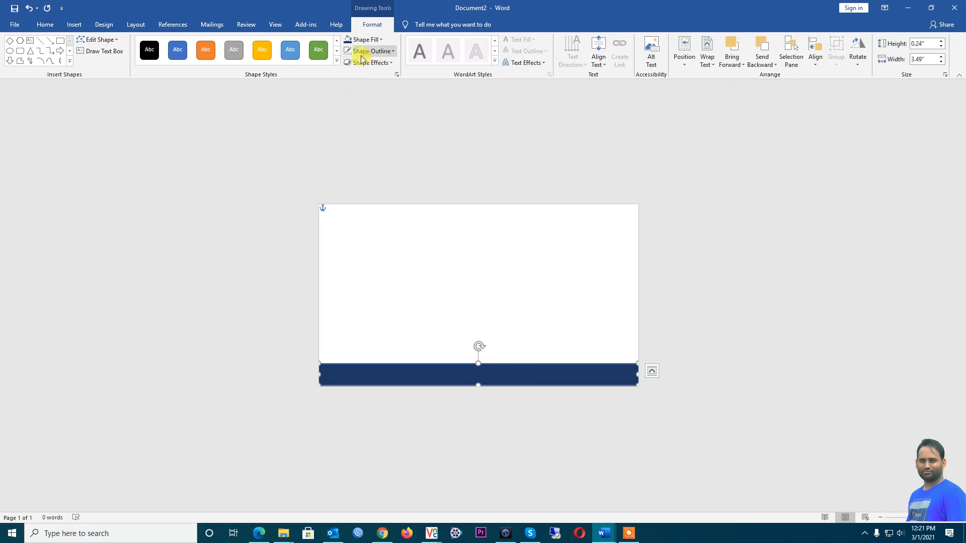
{"action": "left_click", "coordinate": [396, 56]}
{"action": "left_click", "coordinate": [446, 367]}
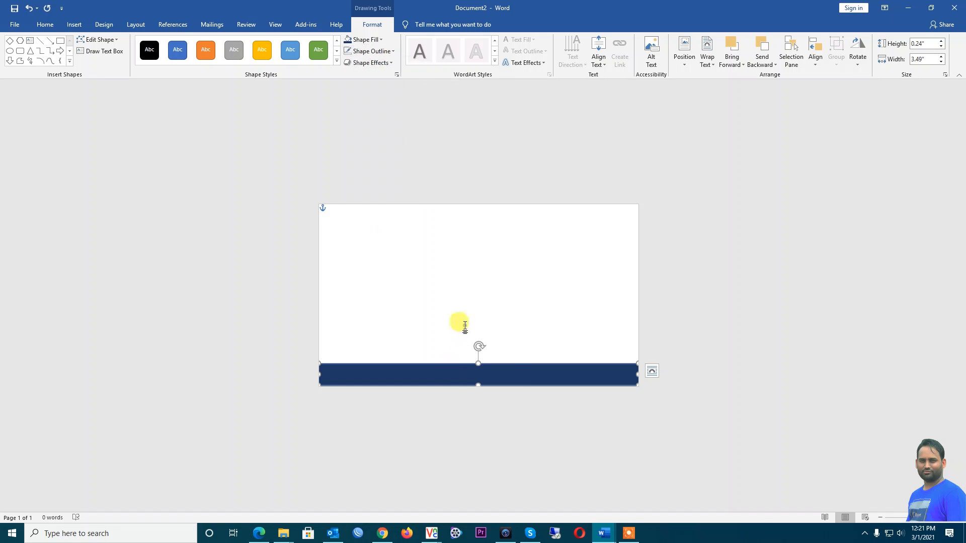
{"action": "left_click", "coordinate": [377, 414]}
Remove the bottom bar's outline and check the result
{"action": "left_click", "coordinate": [362, 372]}
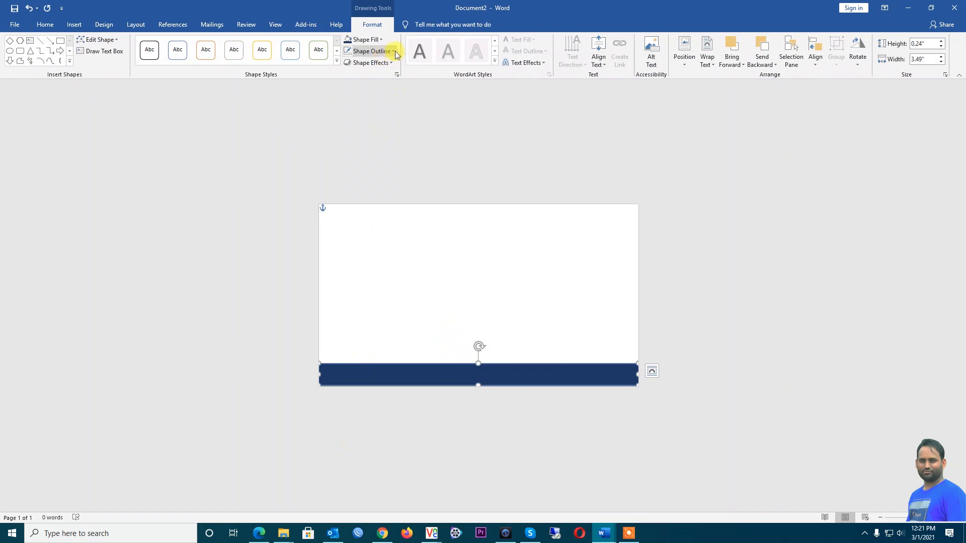
{"action": "left_click", "coordinate": [395, 52]}
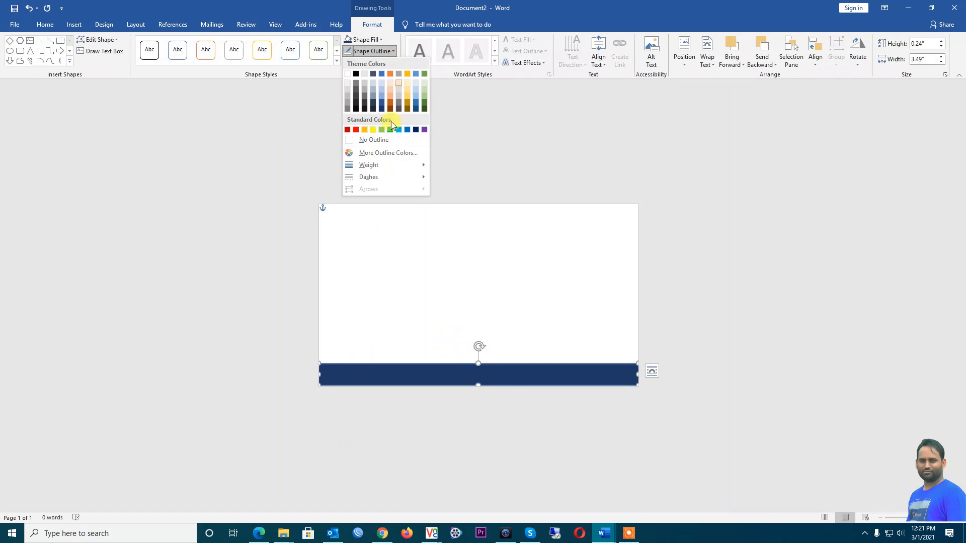
{"action": "left_click", "coordinate": [368, 140]}
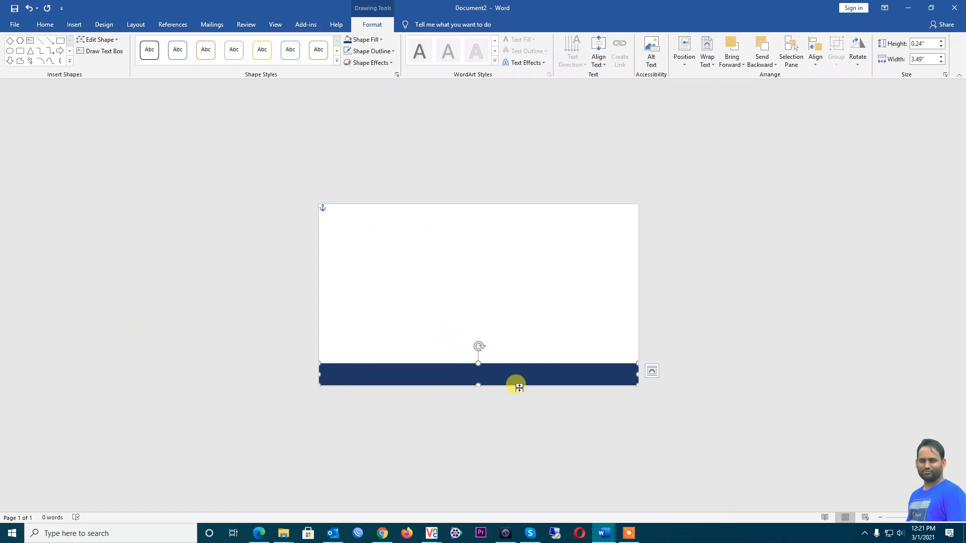
{"action": "left_click", "coordinate": [687, 363]}
{"action": "left_click", "coordinate": [597, 372]}
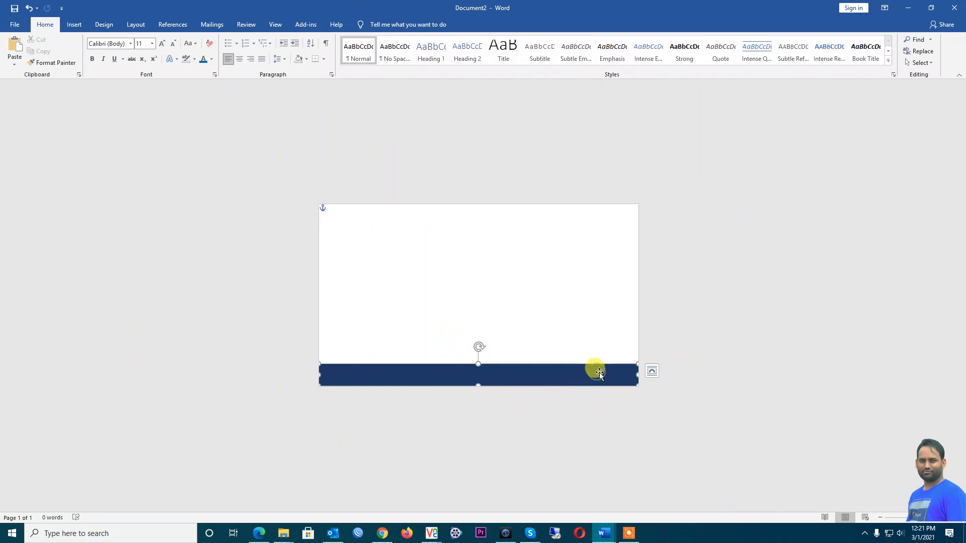
Restore the card window and inspect the bottom shapes on the reference visiting card design
{"action": "left_click", "coordinate": [505, 351]}
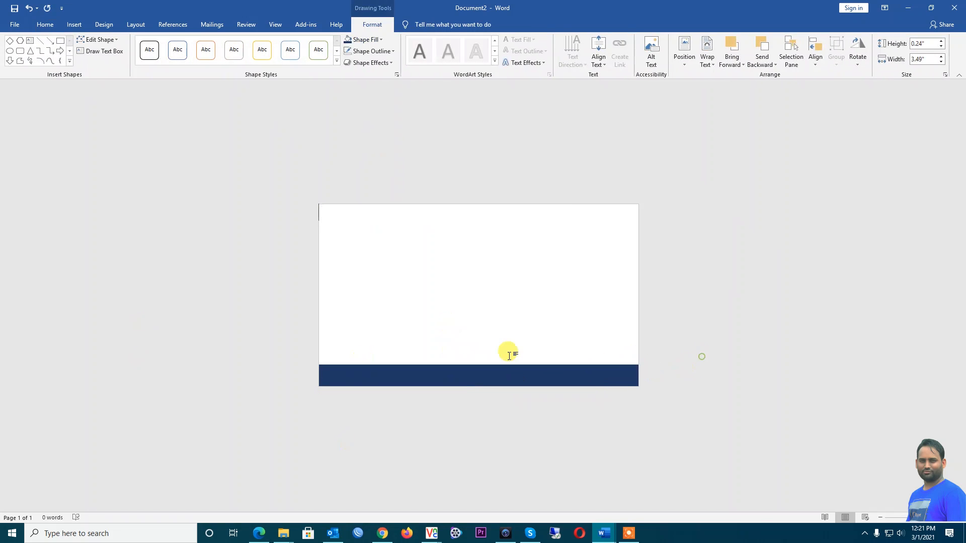
{"action": "double_click", "coordinate": [540, 13]}
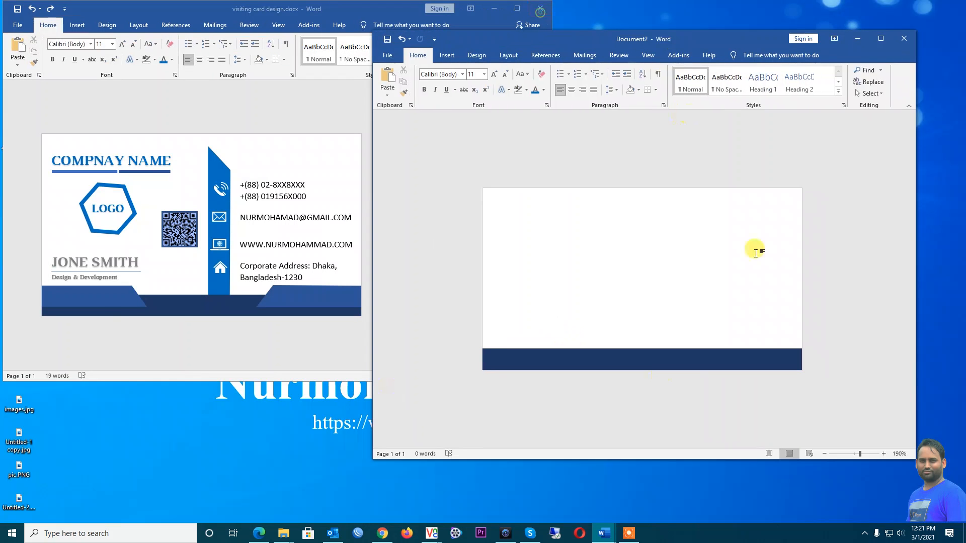
{"action": "left_click", "coordinate": [102, 297]}
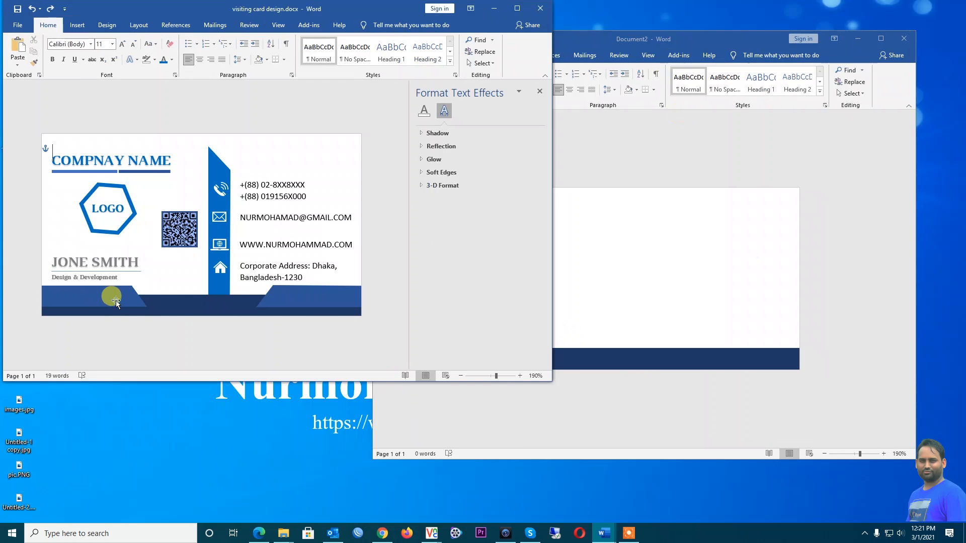
{"action": "left_click", "coordinate": [108, 298]}
{"action": "left_click", "coordinate": [284, 297]}
{"action": "left_click", "coordinate": [88, 298]}
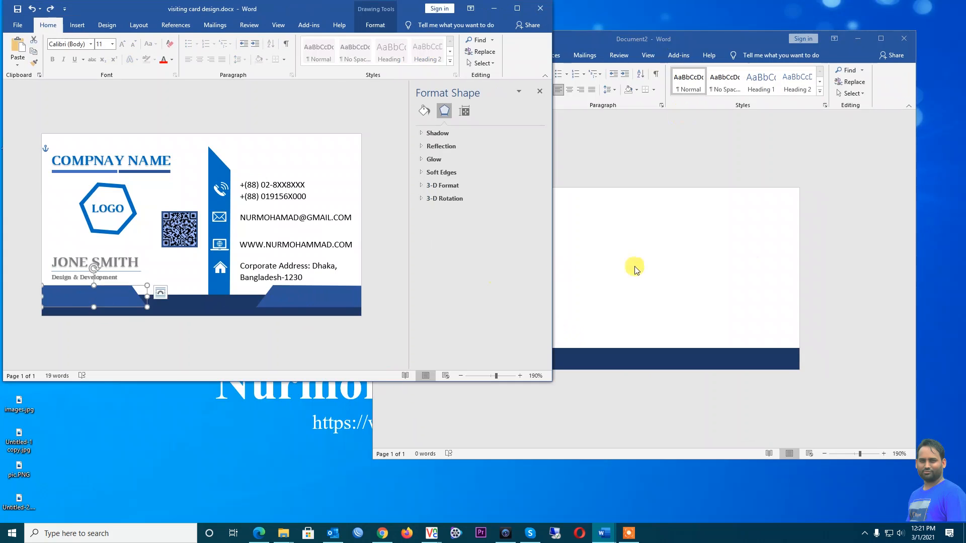
{"action": "left_click", "coordinate": [637, 270]}
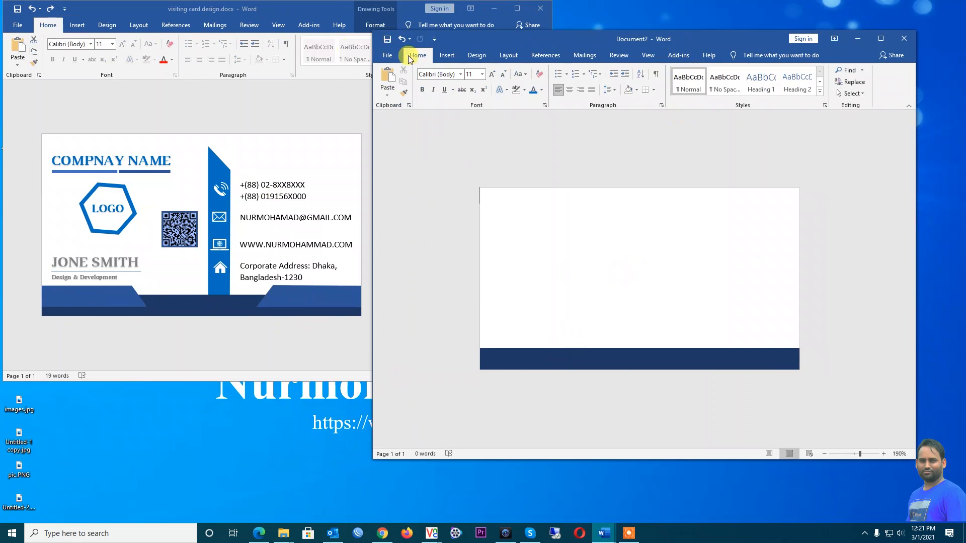
Draw a second rectangle from the card's left edge, just above the navy bar
{"action": "left_click", "coordinate": [446, 55]}
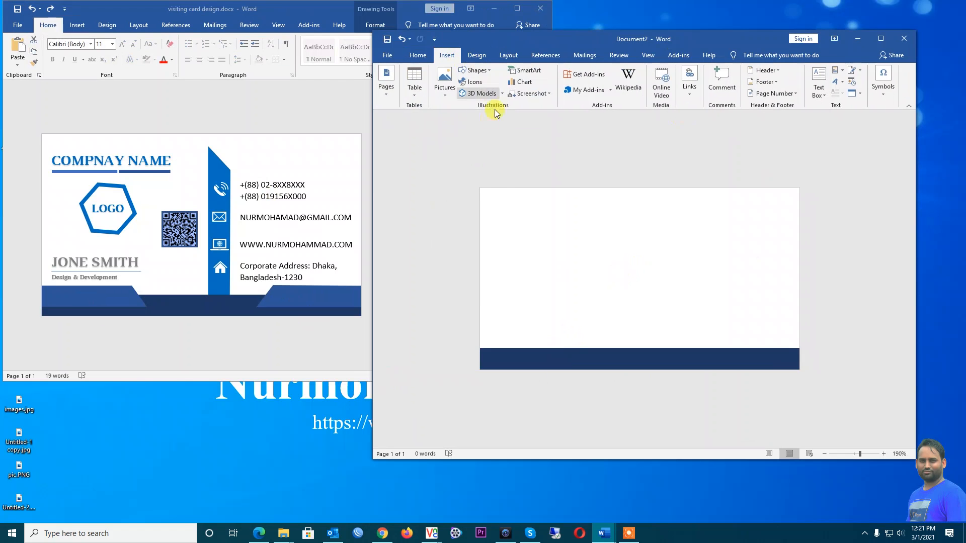
{"action": "left_click", "coordinate": [476, 70]}
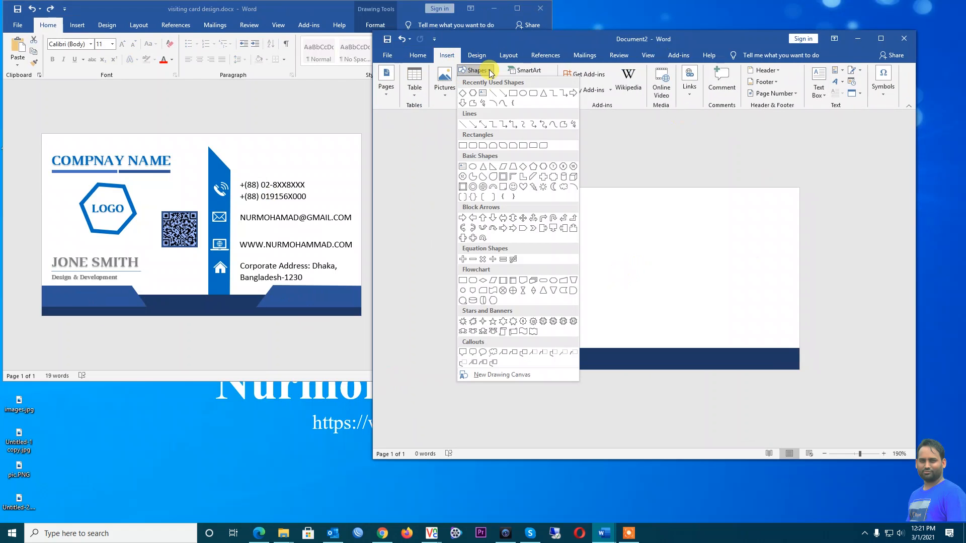
{"action": "left_click", "coordinate": [513, 94]}
{"action": "left_click_drag", "start_coordinate": [480, 315], "coordinate": [600, 338]}
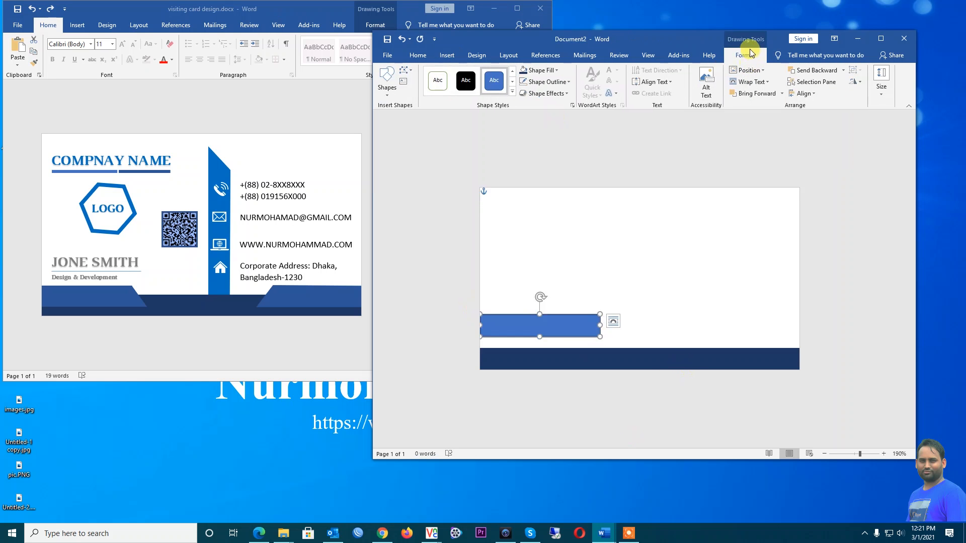
Set the new rectangle to No Outline, then compare it with the reference card
{"action": "double_click", "coordinate": [702, 36]}
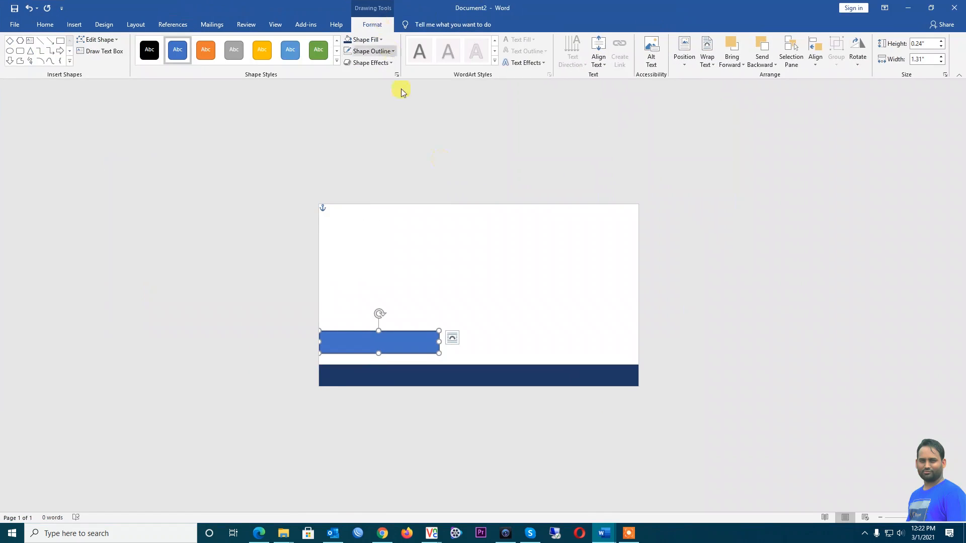
{"action": "left_click", "coordinate": [384, 55]}
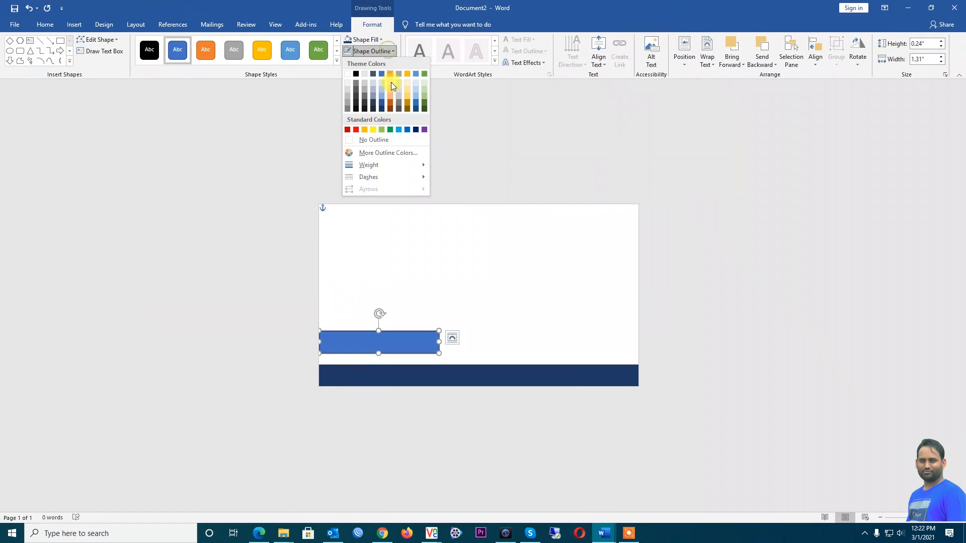
{"action": "left_click", "coordinate": [375, 138]}
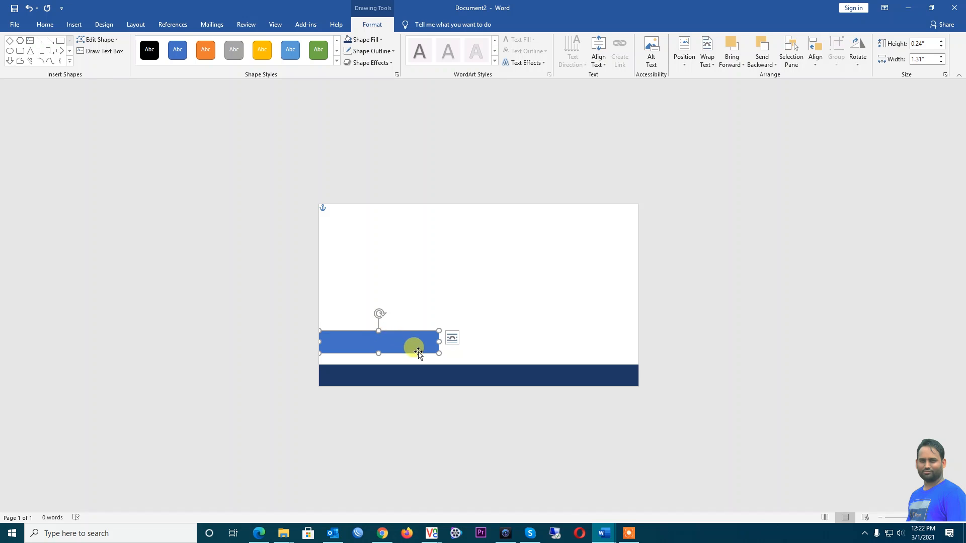
{"action": "double_click", "coordinate": [443, 5]}
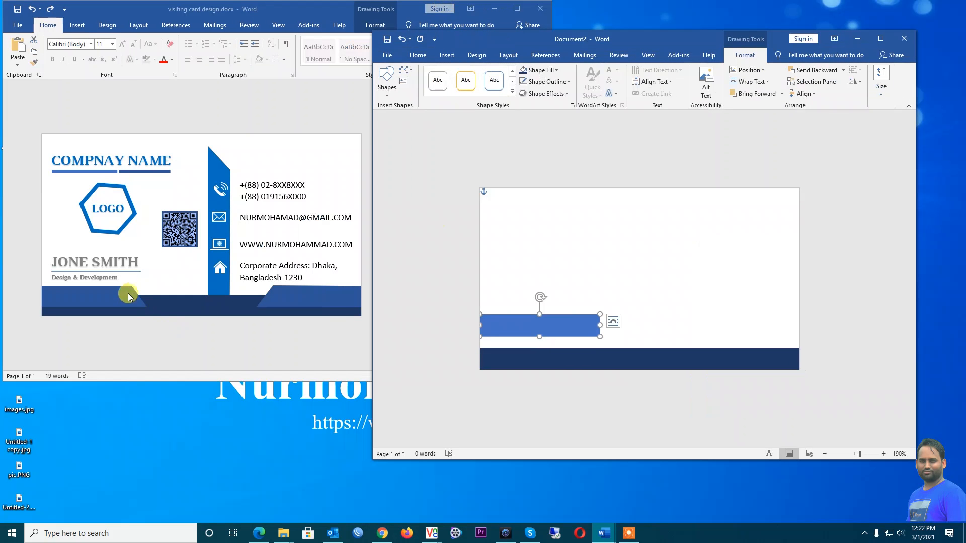
{"action": "double_click", "coordinate": [647, 37]}
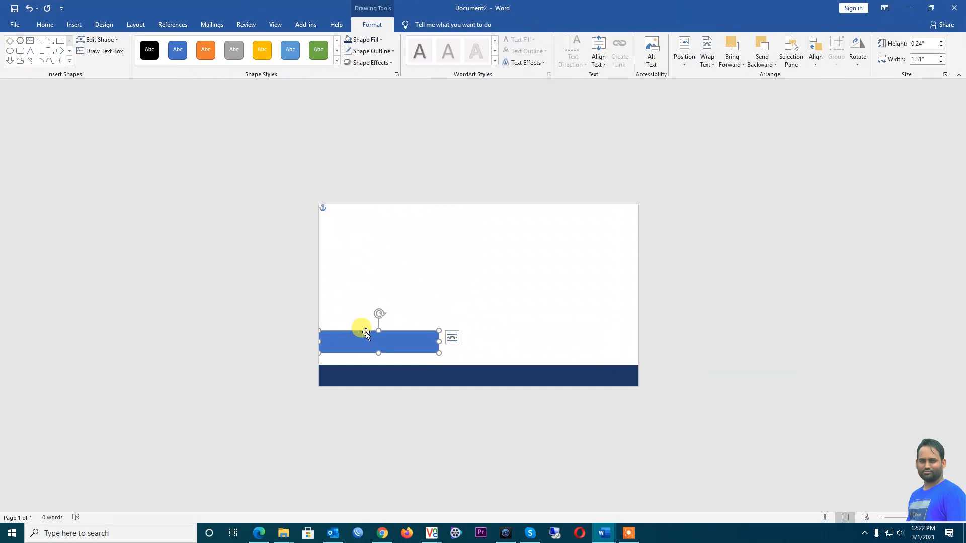
Use Edit Points to drag the rectangle's top-right corner left, slanting its right end
{"action": "right_click", "coordinate": [366, 333]}
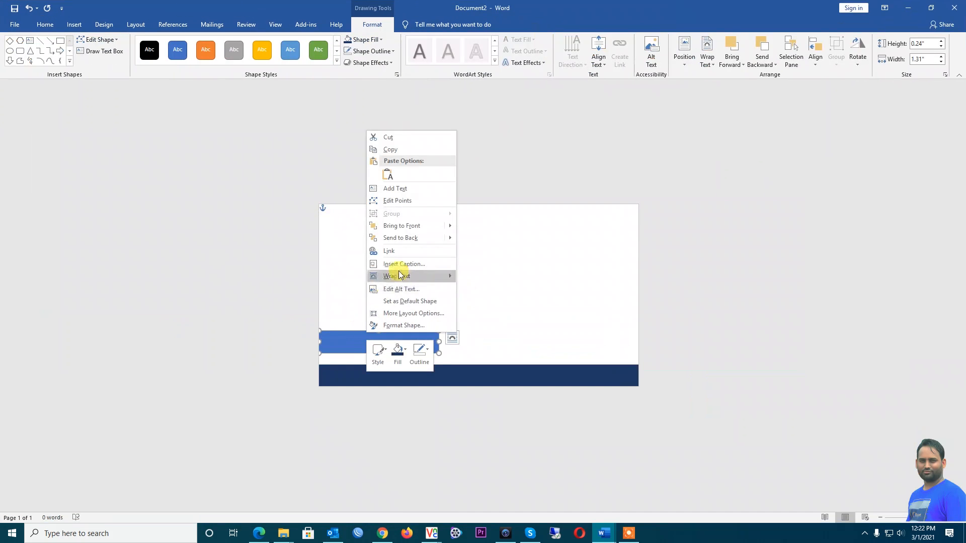
{"action": "left_click", "coordinate": [403, 203]}
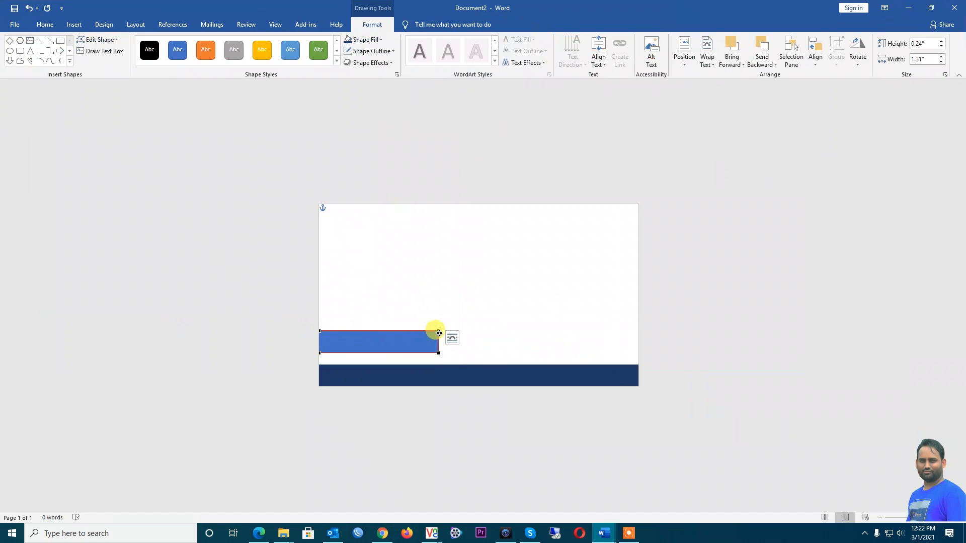
{"action": "left_click_drag", "start_coordinate": [438, 331], "coordinate": [419, 331]}
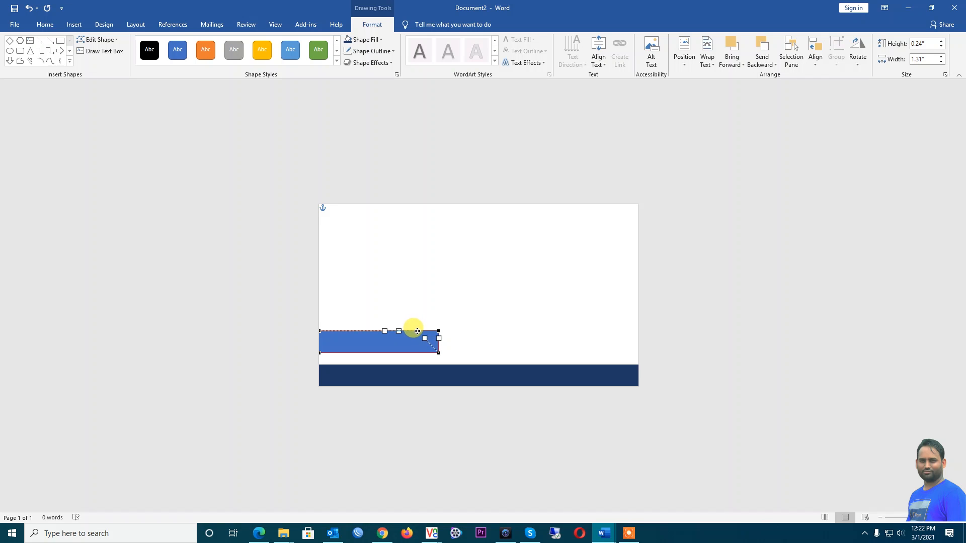
{"action": "left_click_drag", "start_coordinate": [418, 331], "coordinate": [418, 331]}
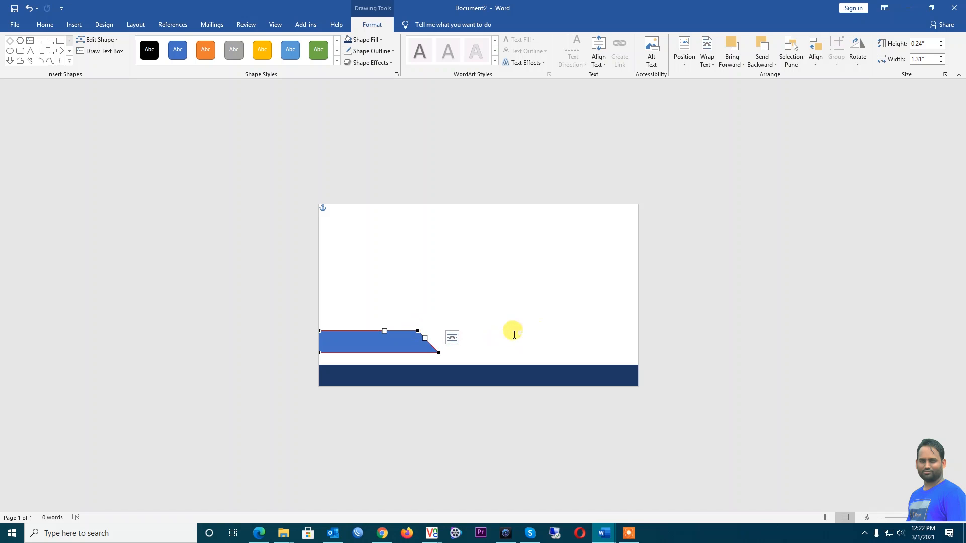
{"action": "left_click", "coordinate": [690, 336]}
Move the slanted shape down onto the navy bar's top edge and compare against the reference
{"action": "left_click", "coordinate": [381, 345]}
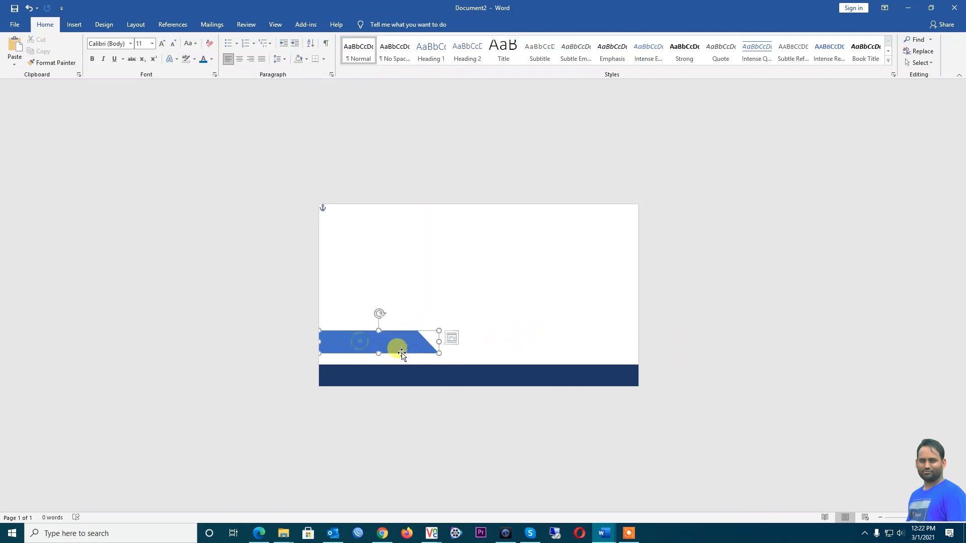
{"action": "left_click_drag", "start_coordinate": [382, 346], "coordinate": [380, 368]}
{"action": "double_click", "coordinate": [438, 9]}
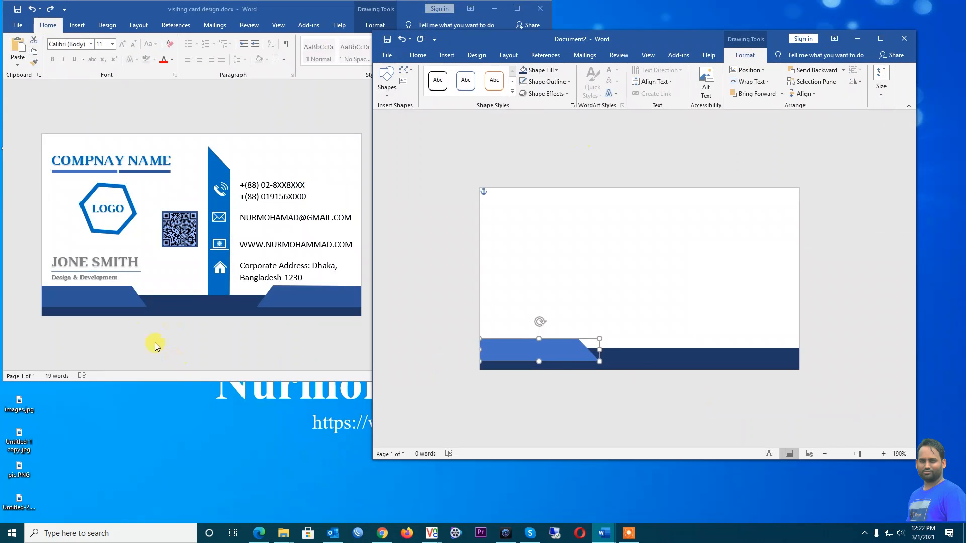
{"action": "left_click", "coordinate": [453, 339]}
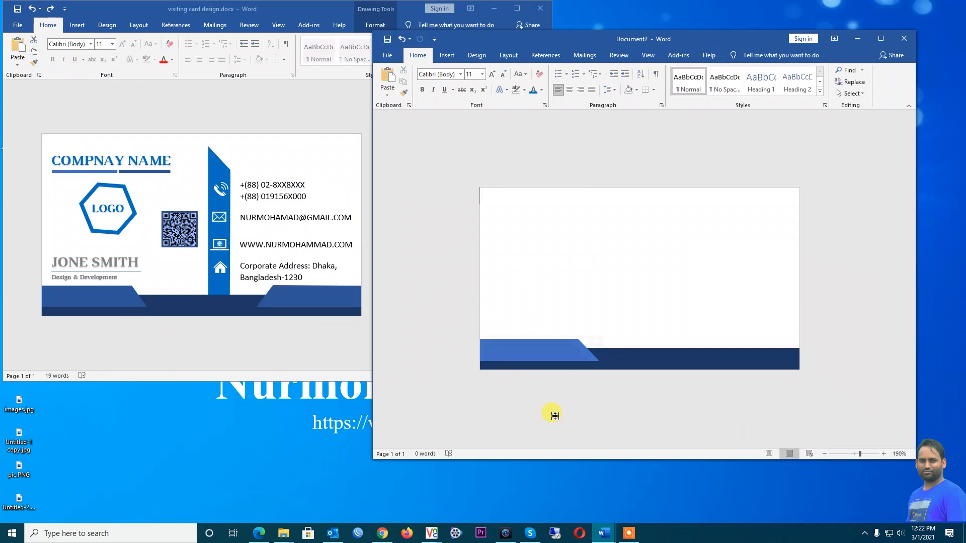
{"action": "left_click", "coordinate": [539, 348]}
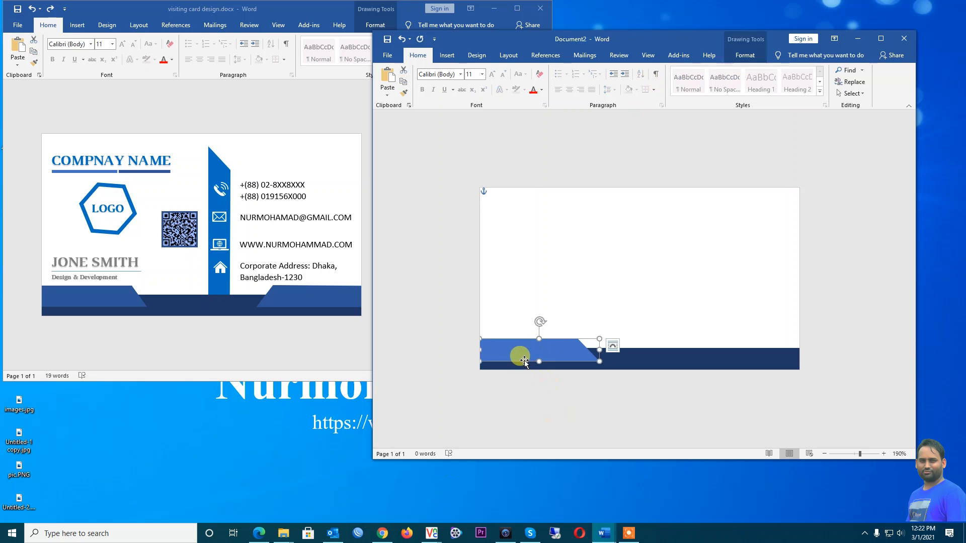
{"action": "double_click", "coordinate": [664, 40]}
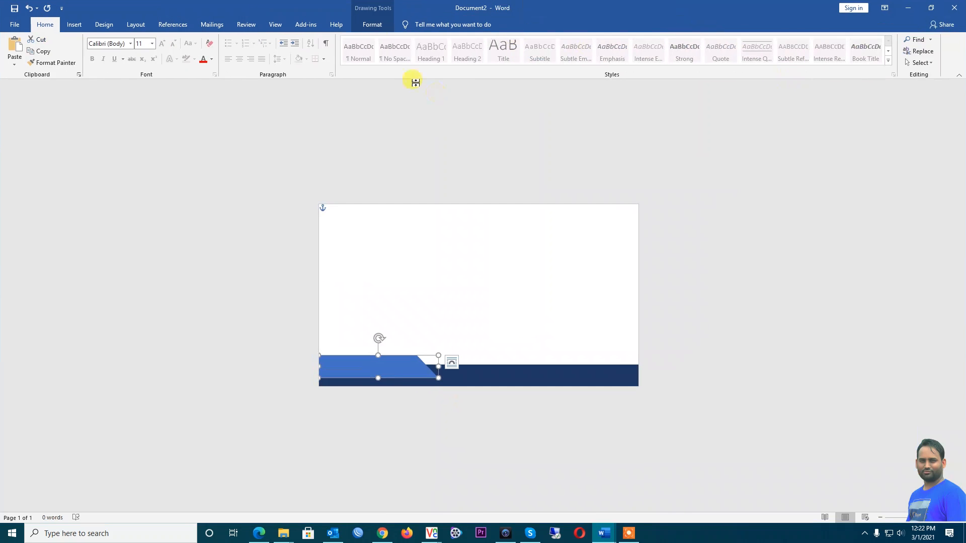
Fill the bottom-left angled shape with Blue, Accent 1, Darker 25%, then restore the window beside the reference card
{"action": "left_click", "coordinate": [370, 26]}
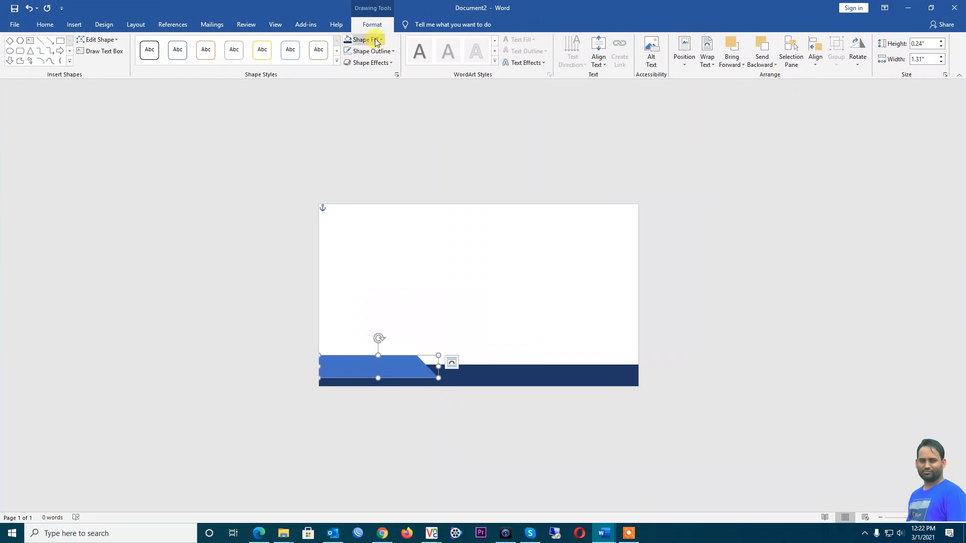
{"action": "left_click", "coordinate": [381, 40]}
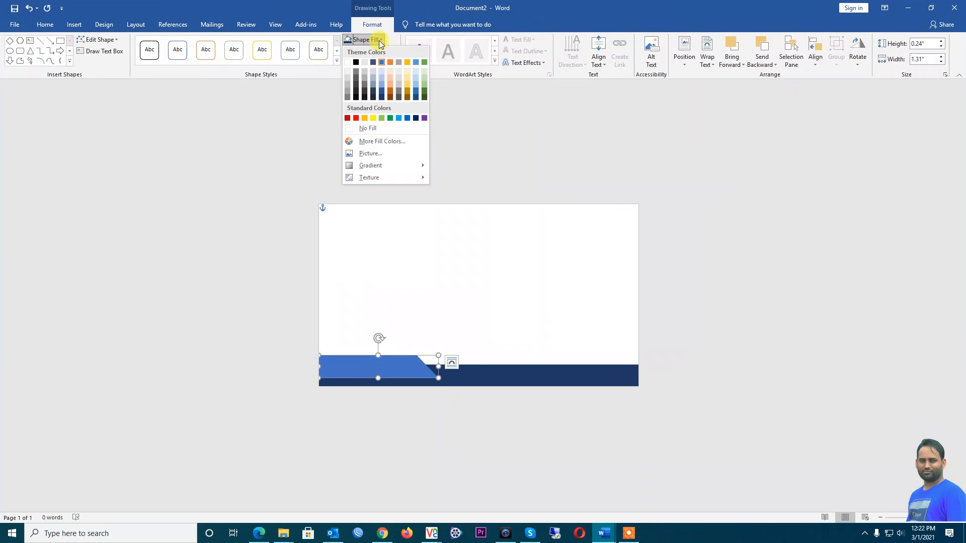
{"action": "left_click", "coordinate": [384, 92]}
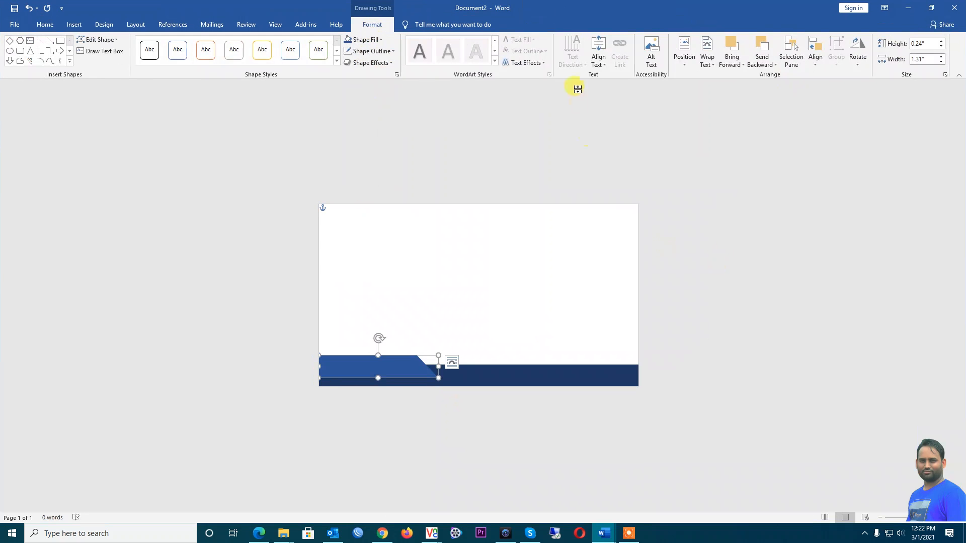
{"action": "double_click", "coordinate": [571, 7]}
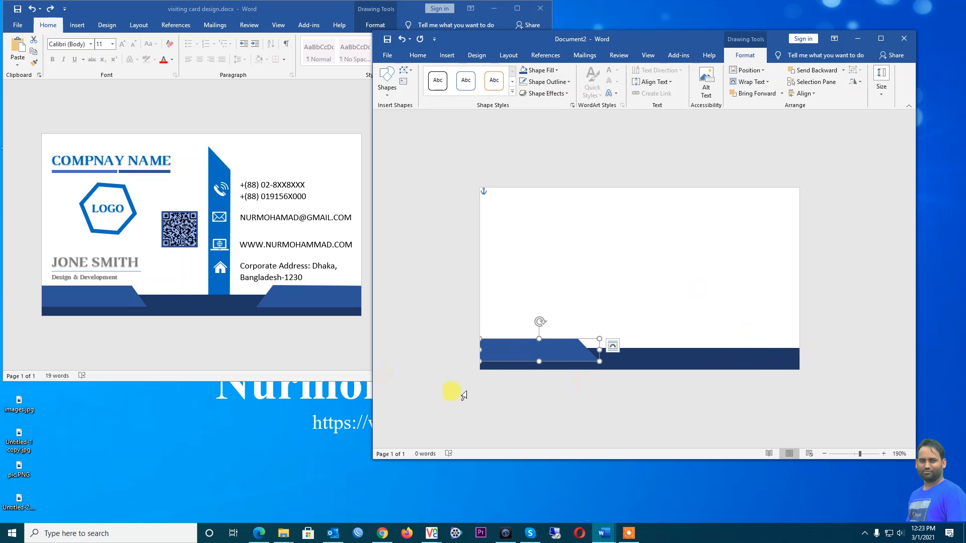
Paste a copy of the blue angled shape, flip it horizontally, and place it at the band's bottom-right
{"action": "right_click", "coordinate": [522, 348]}
{"action": "left_click", "coordinate": [556, 164]}
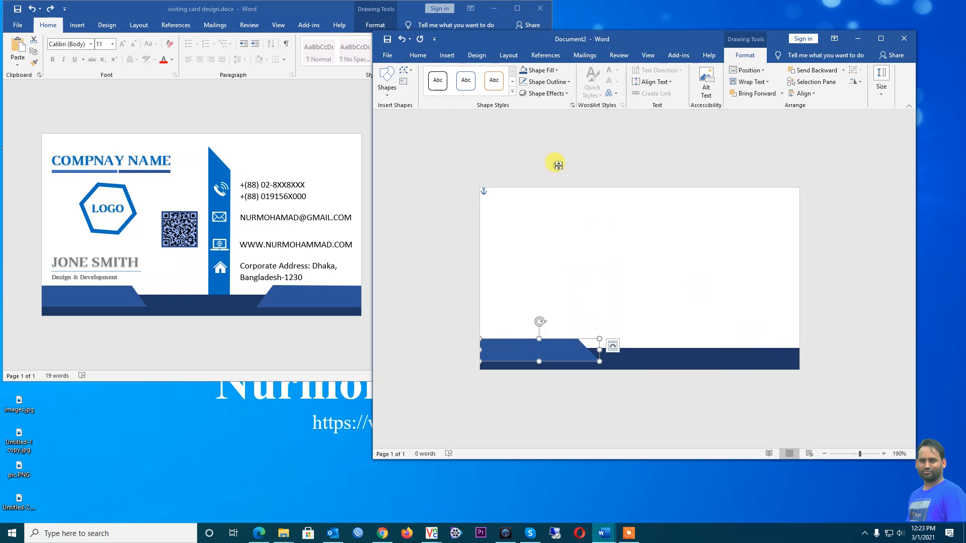
{"action": "left_click", "coordinate": [677, 246]}
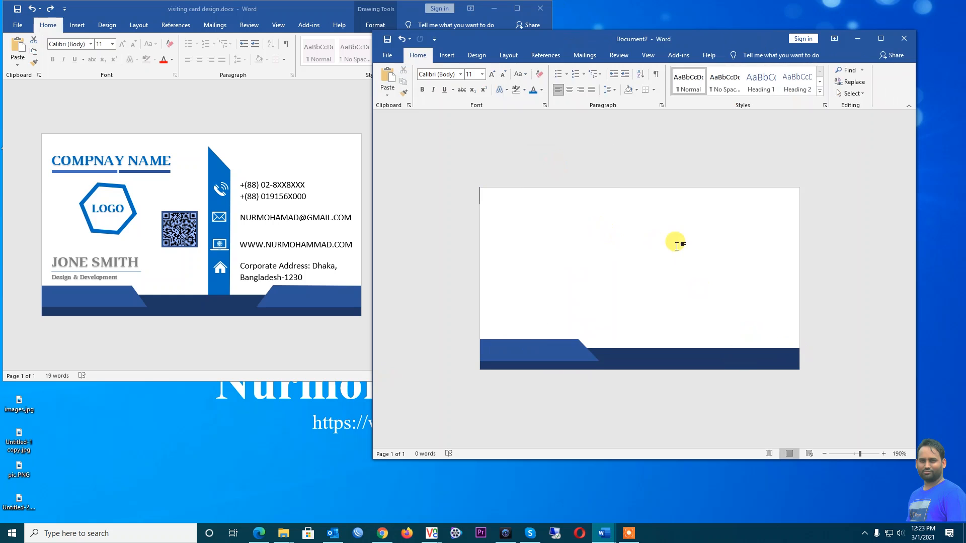
{"action": "key", "text": "ctrl+v"}
{"action": "left_click_drag", "start_coordinate": [529, 199], "coordinate": [682, 272]}
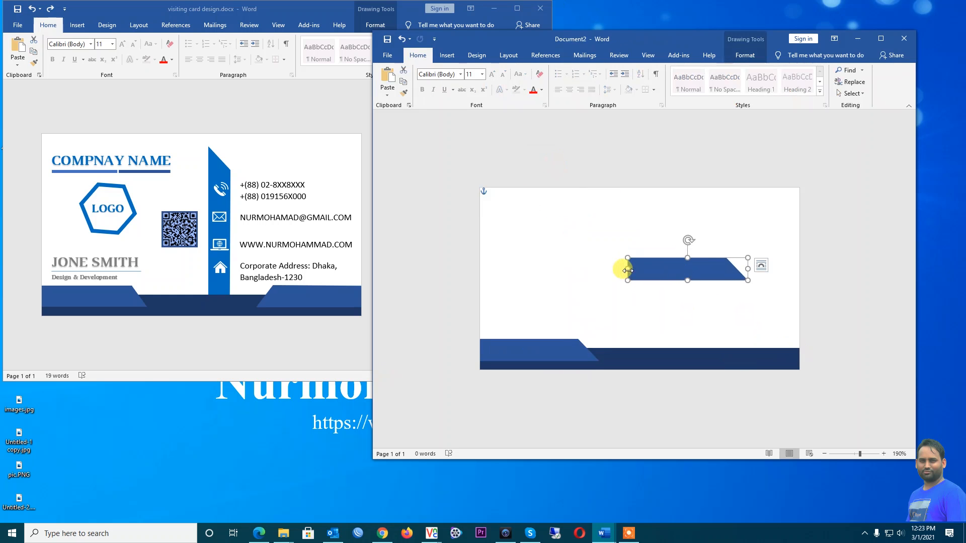
{"action": "left_click_drag", "start_coordinate": [627, 270], "coordinate": [862, 273]}
{"action": "left_click_drag", "start_coordinate": [785, 272], "coordinate": [732, 351]}
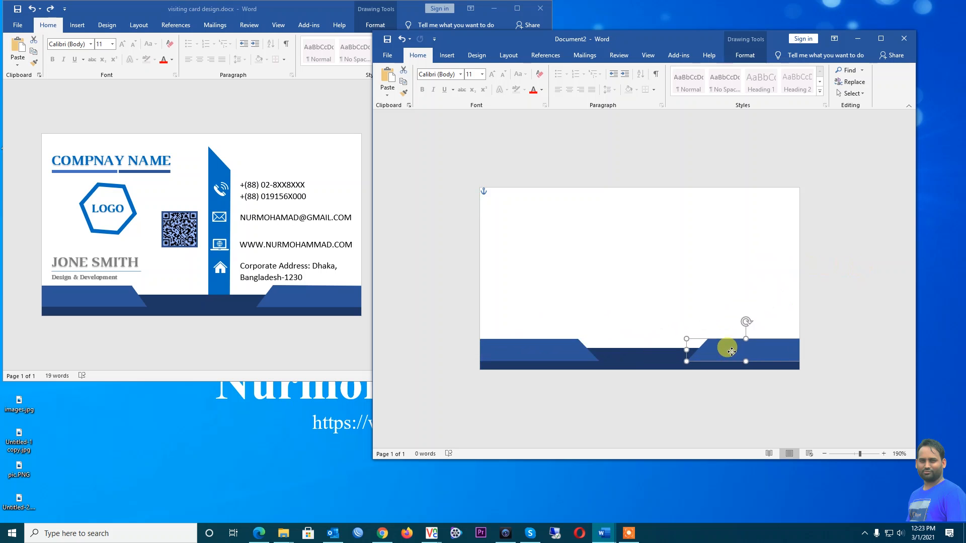
{"action": "left_click_drag", "start_coordinate": [731, 352], "coordinate": [732, 352]}
{"action": "left_click", "coordinate": [838, 346]}
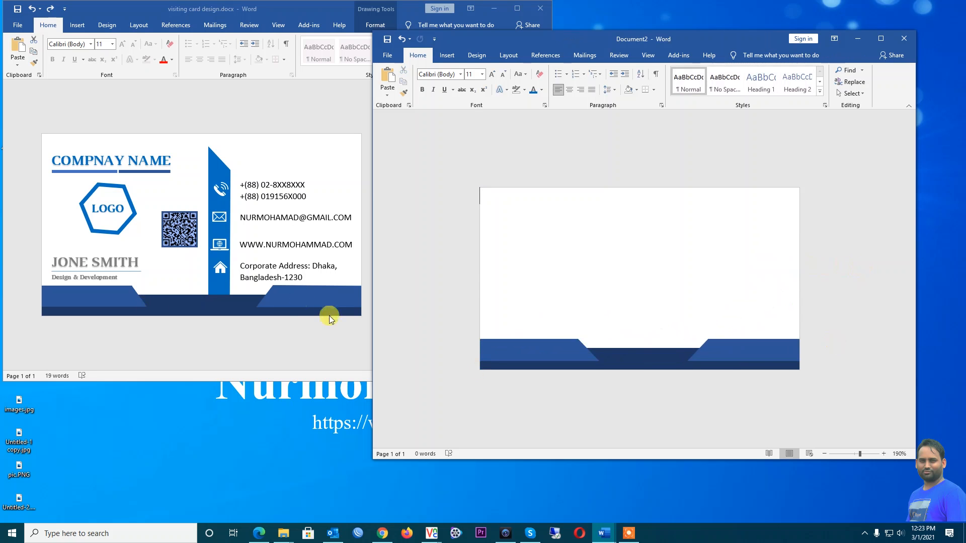
Compare against the reference card and nudge the left blue shape down to align with the right one
{"action": "left_click", "coordinate": [337, 295]}
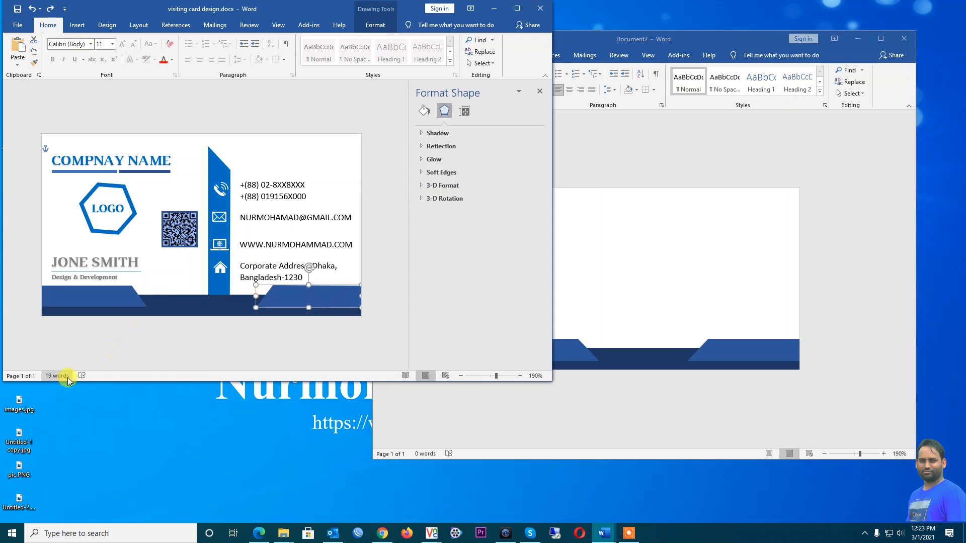
{"action": "left_click", "coordinate": [133, 347]}
{"action": "left_click", "coordinate": [743, 352]}
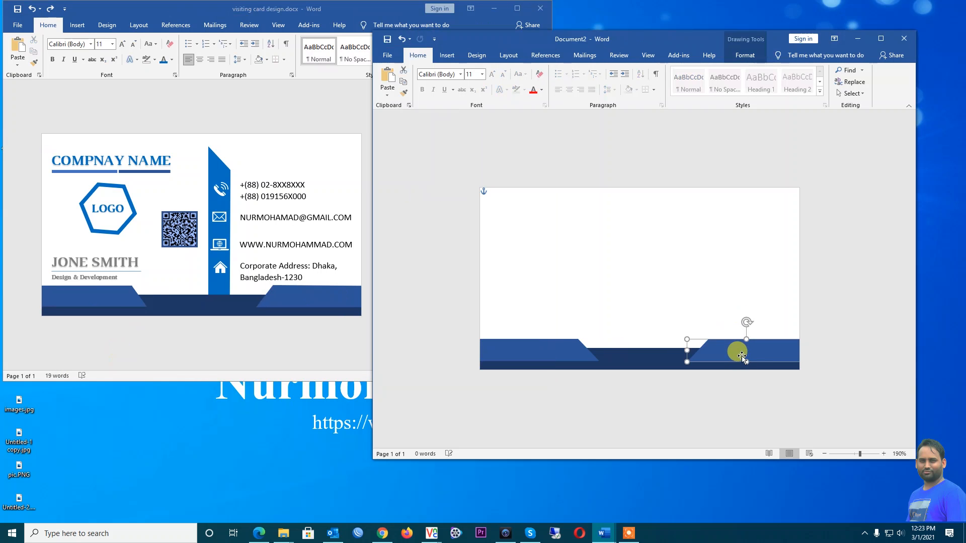
{"action": "left_click", "coordinate": [828, 334]}
{"action": "left_click", "coordinate": [558, 351]}
{"action": "left_click_drag", "start_coordinate": [562, 355], "coordinate": [562, 355]}
{"action": "left_click", "coordinate": [849, 364]}
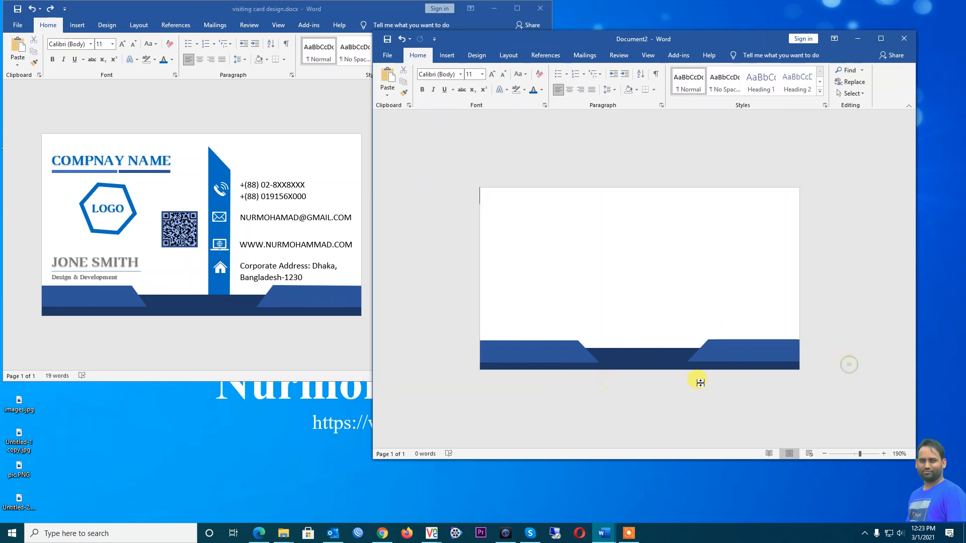
{"action": "left_click", "coordinate": [557, 355]}
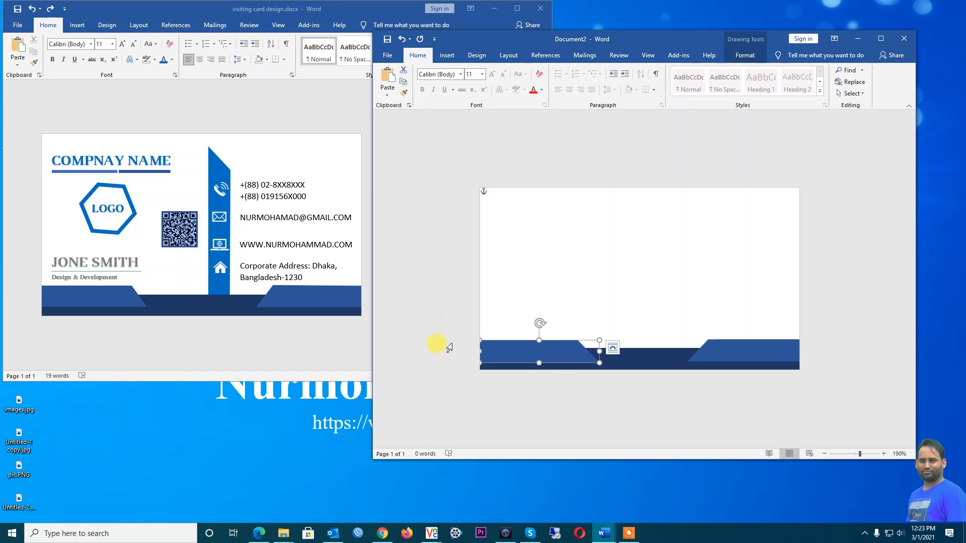
{"action": "left_click", "coordinate": [427, 279]}
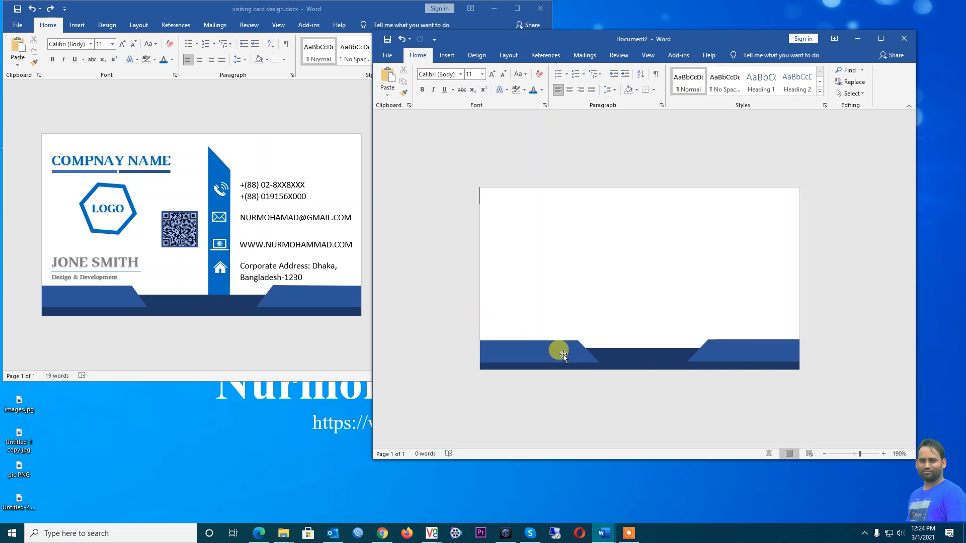
Copy the right-hand blue shape and paste the copy into the centre of the card
{"action": "left_click", "coordinate": [735, 355]}
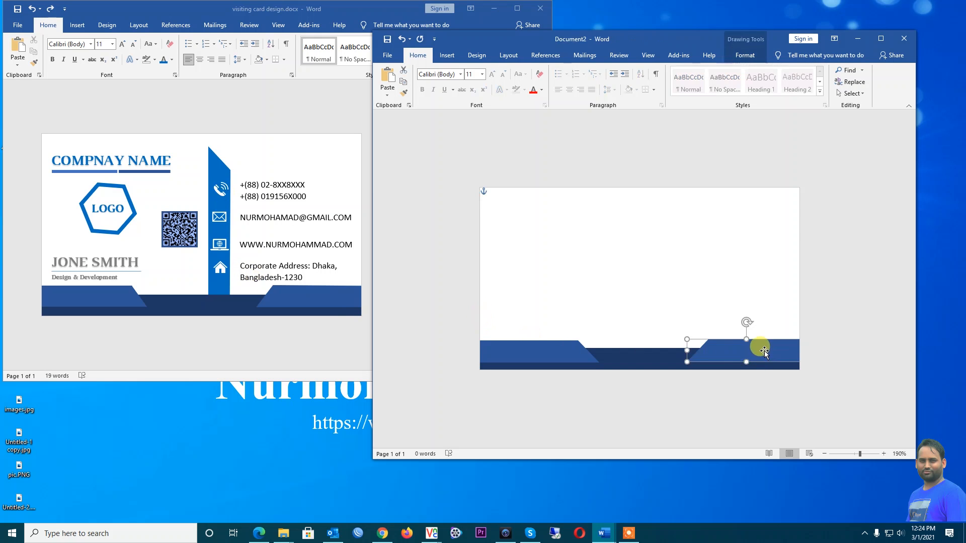
{"action": "right_click", "coordinate": [765, 355]}
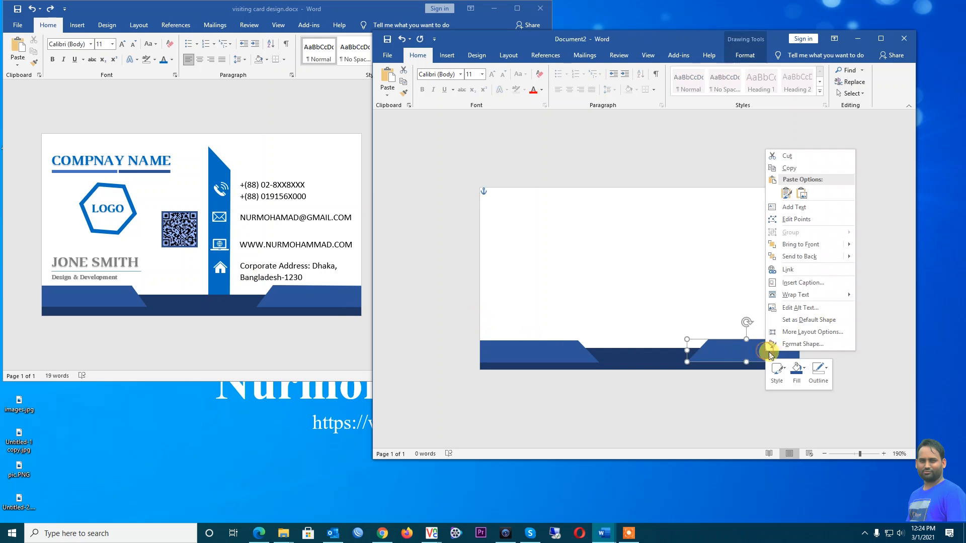
{"action": "left_click", "coordinate": [788, 168]}
{"action": "left_click", "coordinate": [640, 248]}
{"action": "key", "text": "ctrl+v"}
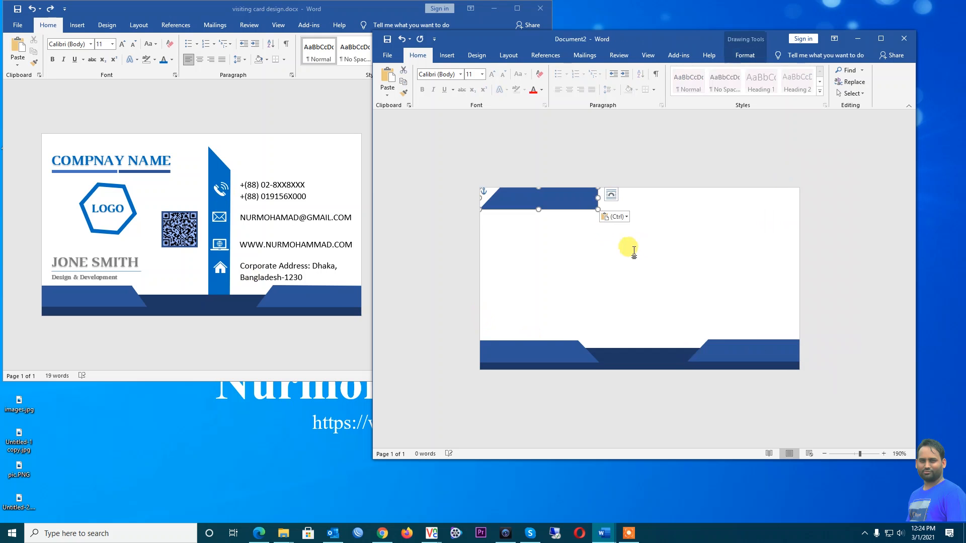
{"action": "left_click_drag", "start_coordinate": [555, 196], "coordinate": [652, 273]}
Nudge the central vertical bar down and stretch it taller upward
{"action": "key", "text": "Down"}
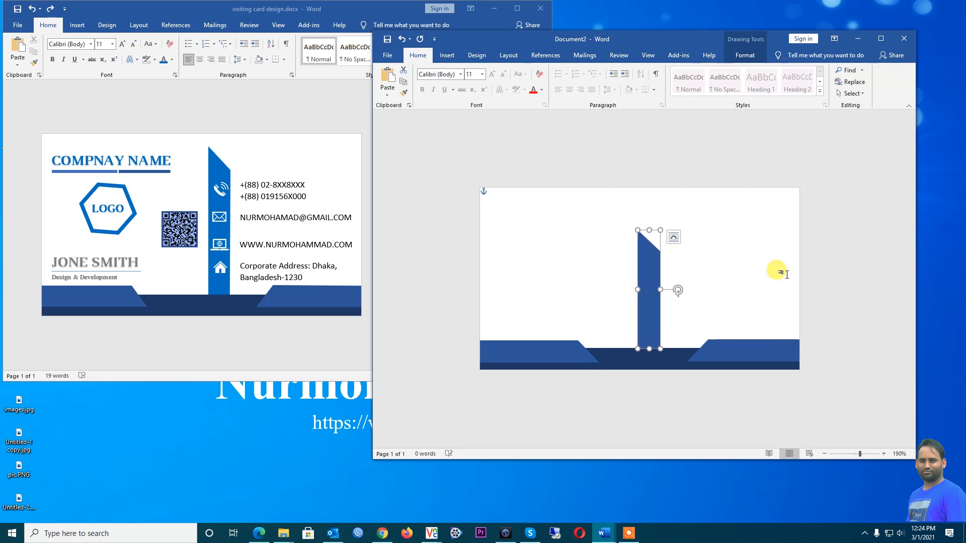
{"action": "left_click", "coordinate": [754, 270]}
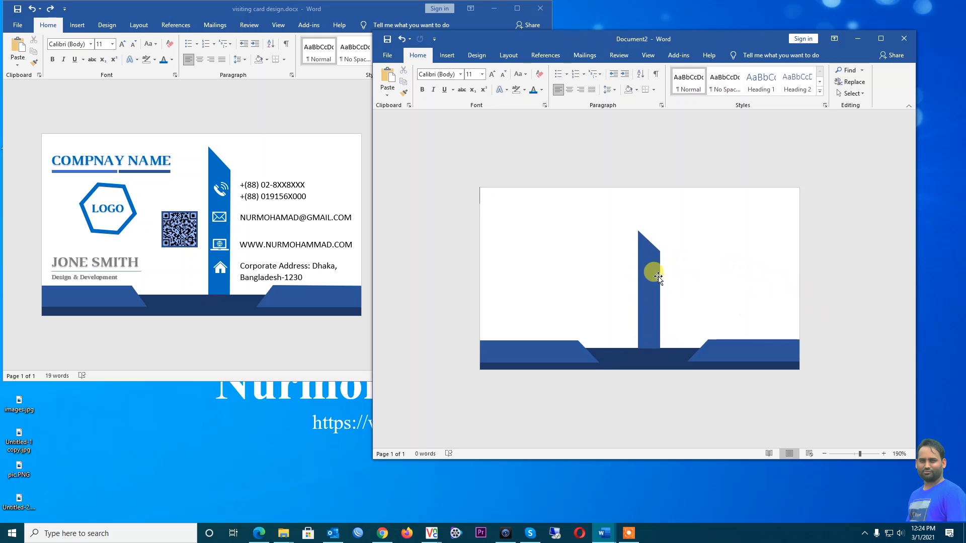
{"action": "left_click", "coordinate": [658, 276]}
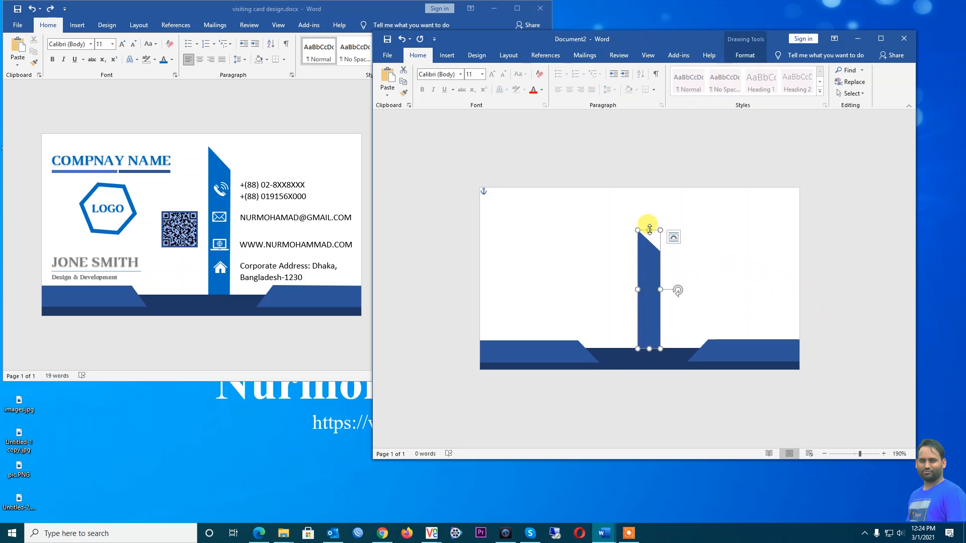
{"action": "left_click_drag", "start_coordinate": [650, 230], "coordinate": [650, 205]}
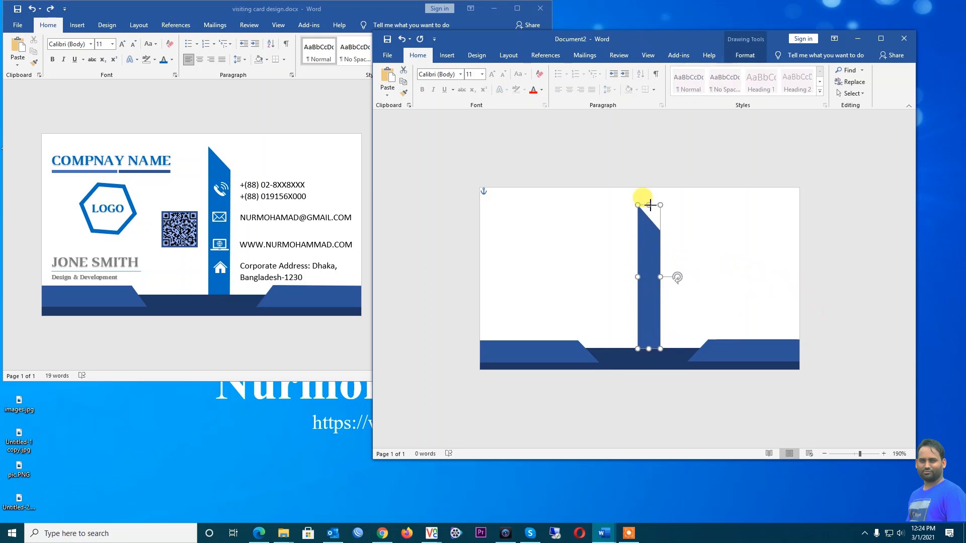
{"action": "left_click", "coordinate": [805, 292]}
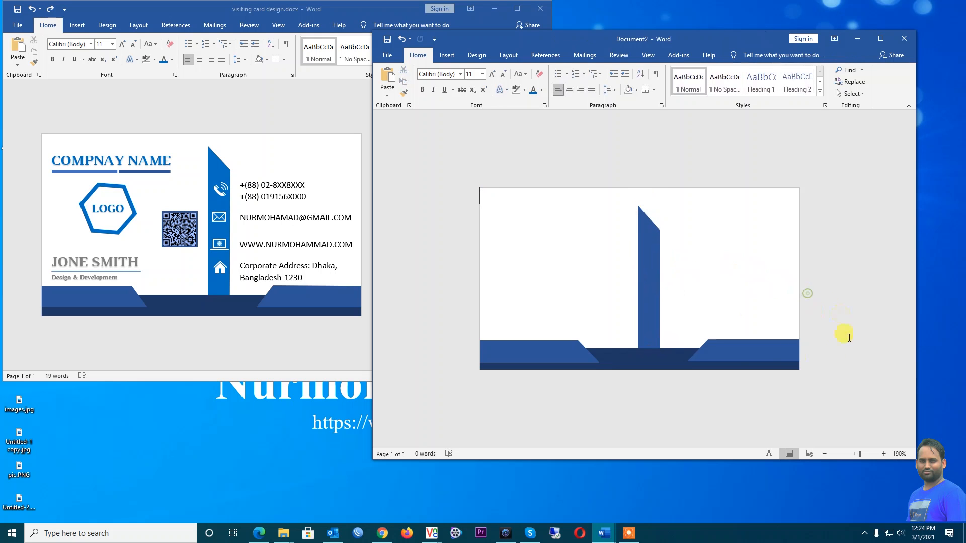
{"action": "left_click", "coordinate": [647, 277]}
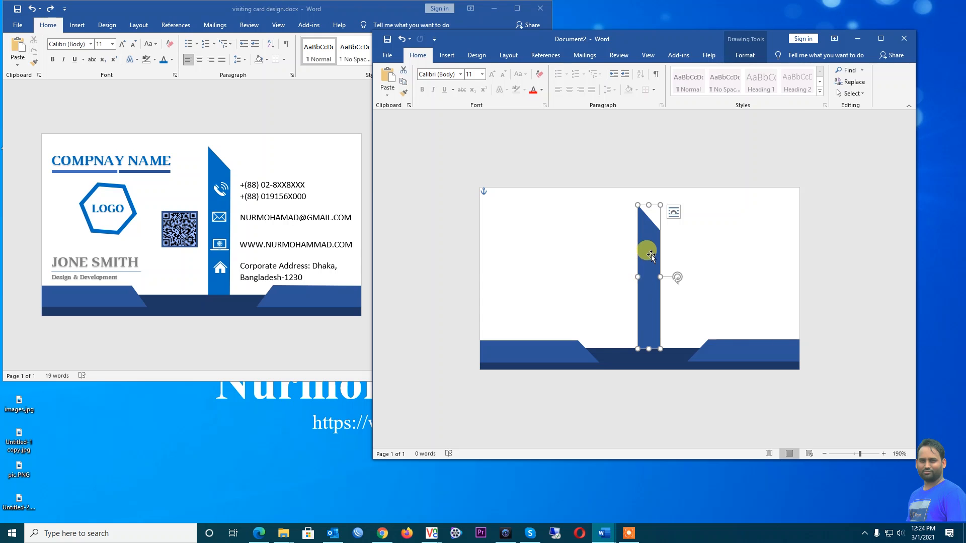
Fill the bar with Blue, Accent 5, Darker 25% and maximize the card window
{"action": "left_click", "coordinate": [745, 56]}
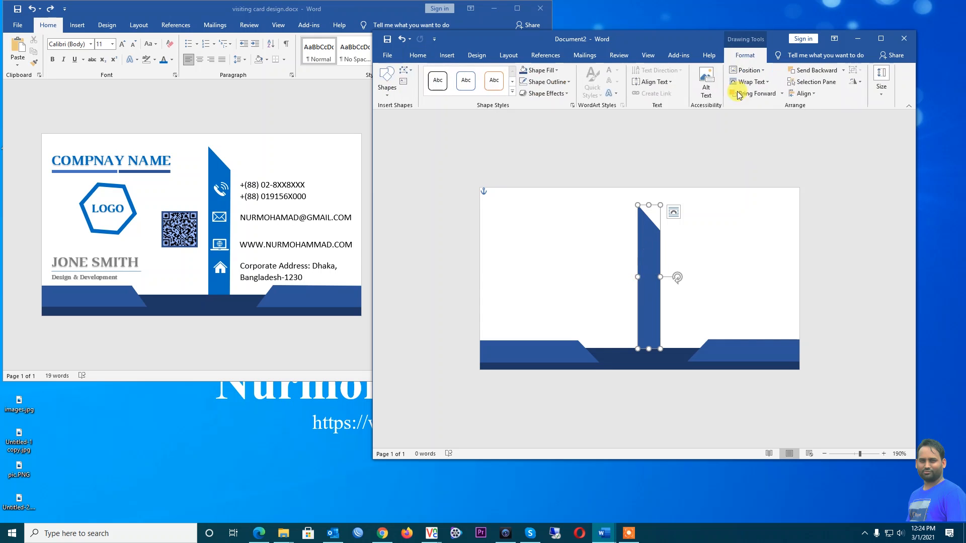
{"action": "double_click", "coordinate": [696, 35]}
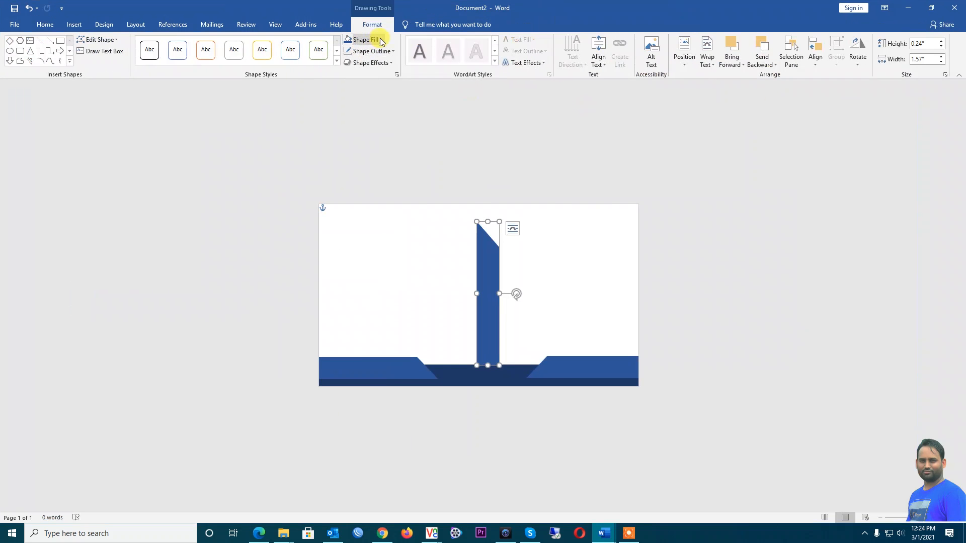
{"action": "left_click", "coordinate": [381, 40]}
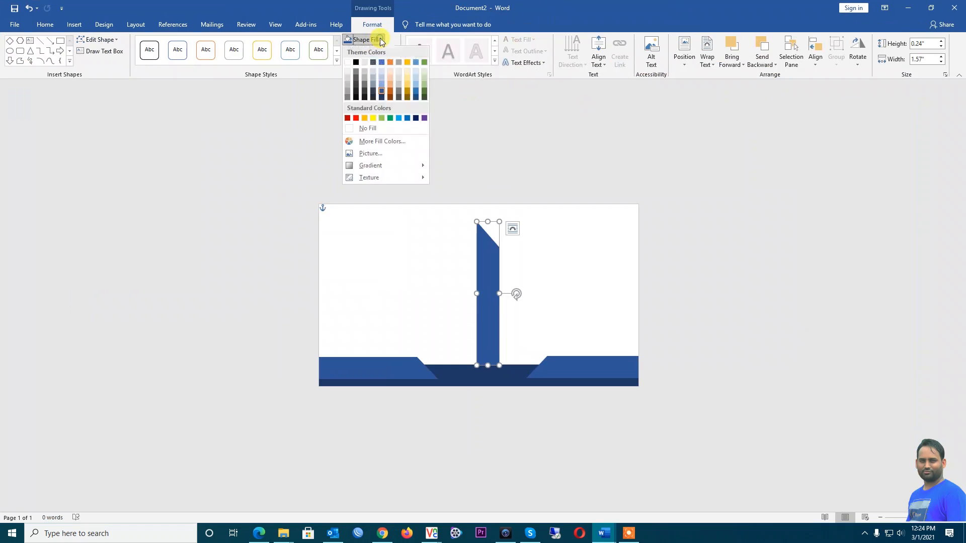
{"action": "left_click", "coordinate": [416, 95]}
{"action": "left_click", "coordinate": [711, 273]}
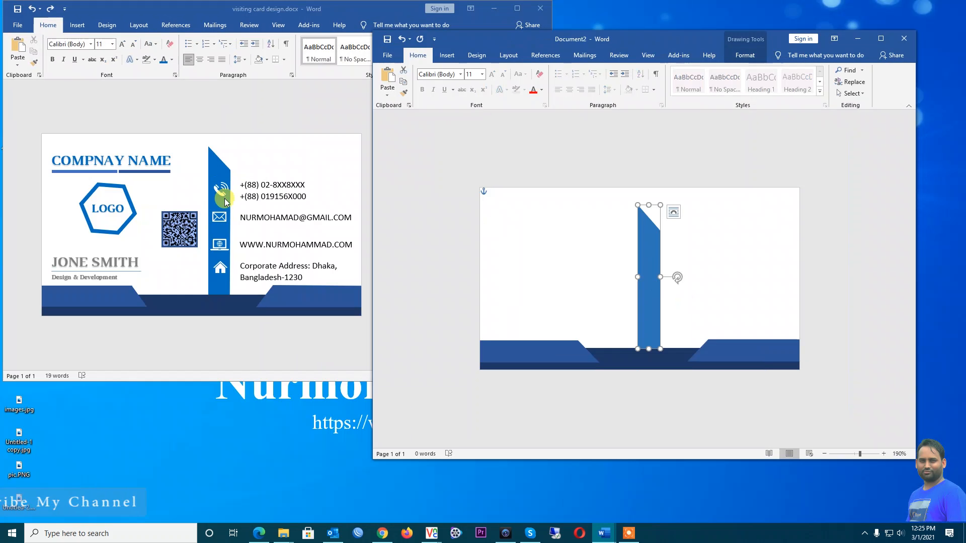
{"action": "left_click", "coordinate": [707, 285]}
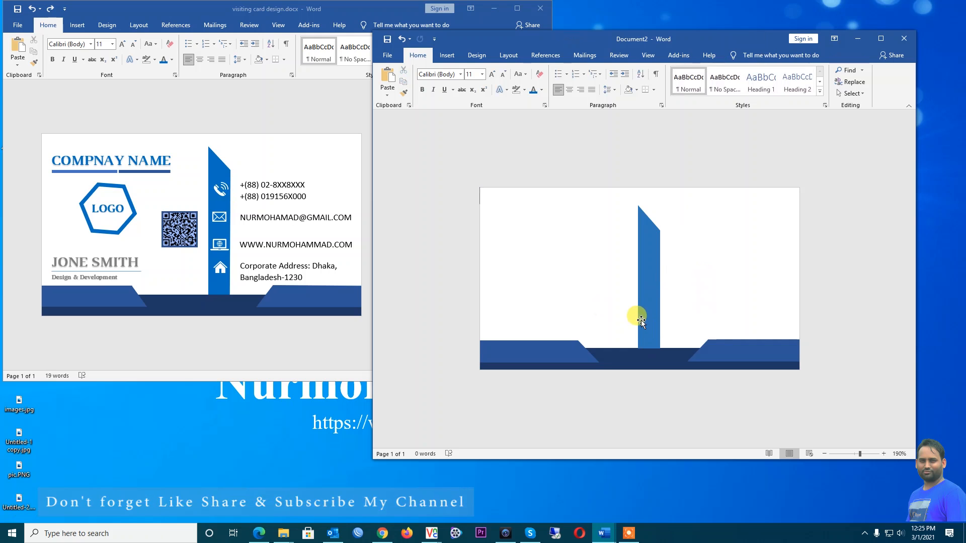
{"action": "double_click", "coordinate": [481, 41]}
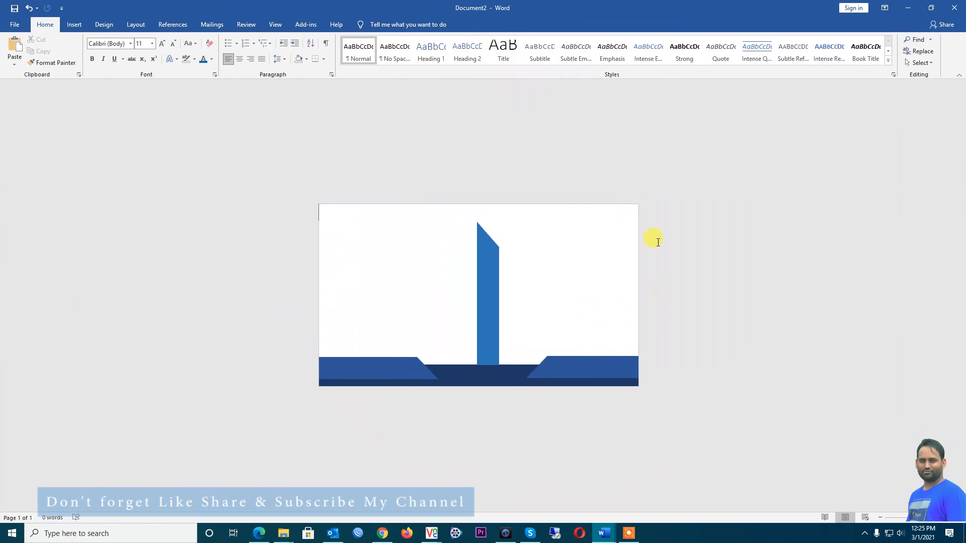
Search online pictures for 'home icon' and insert the plain black house image
{"action": "left_click", "coordinate": [81, 25]}
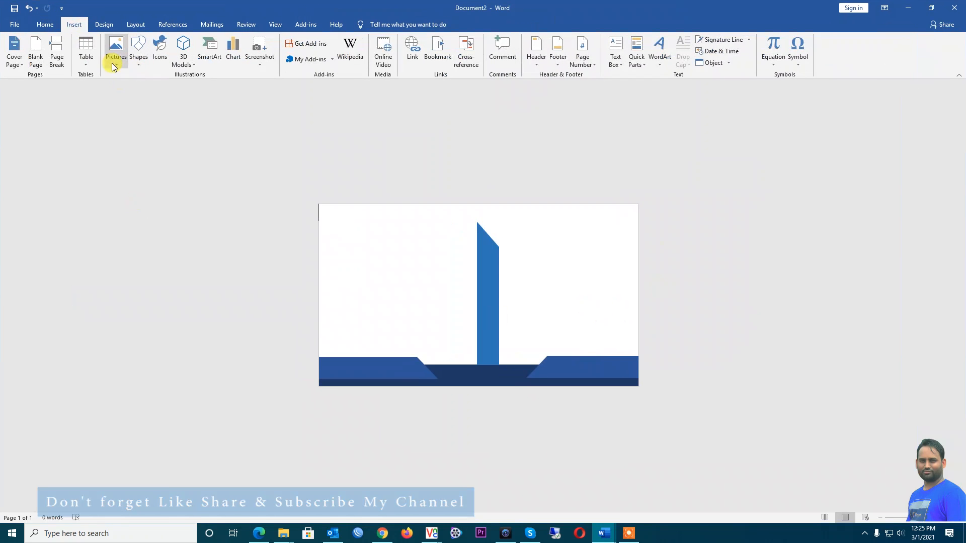
{"action": "left_click", "coordinate": [115, 59]}
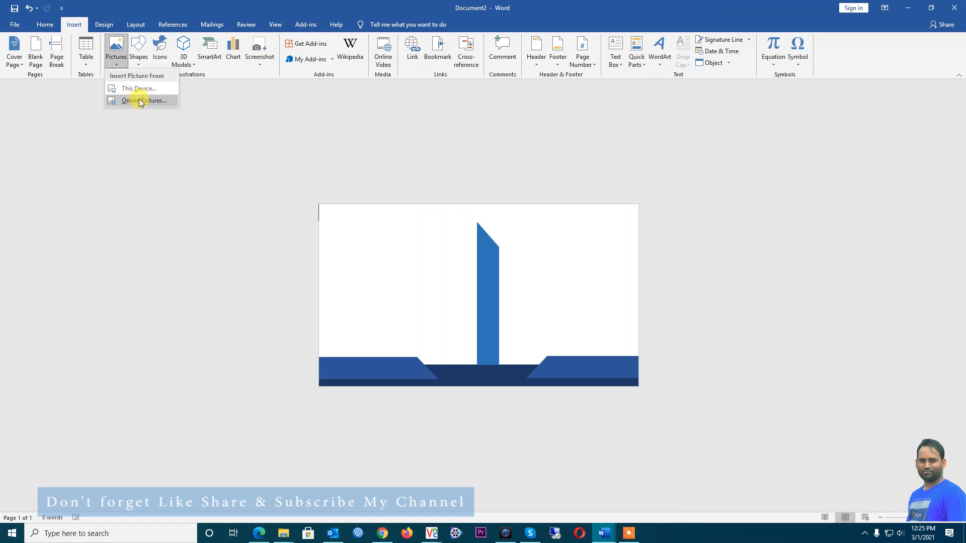
{"action": "left_click", "coordinate": [141, 102]}
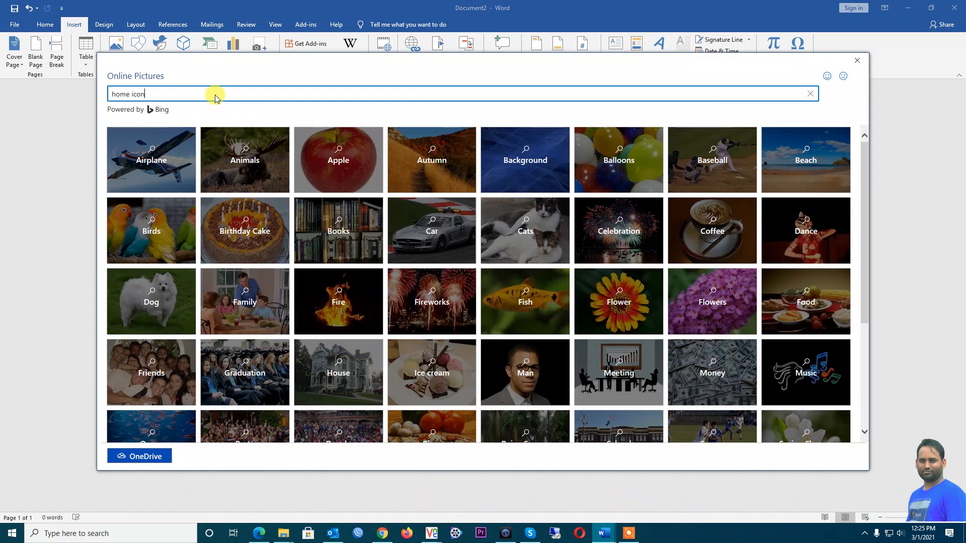
{"action": "key", "text": "Return"}
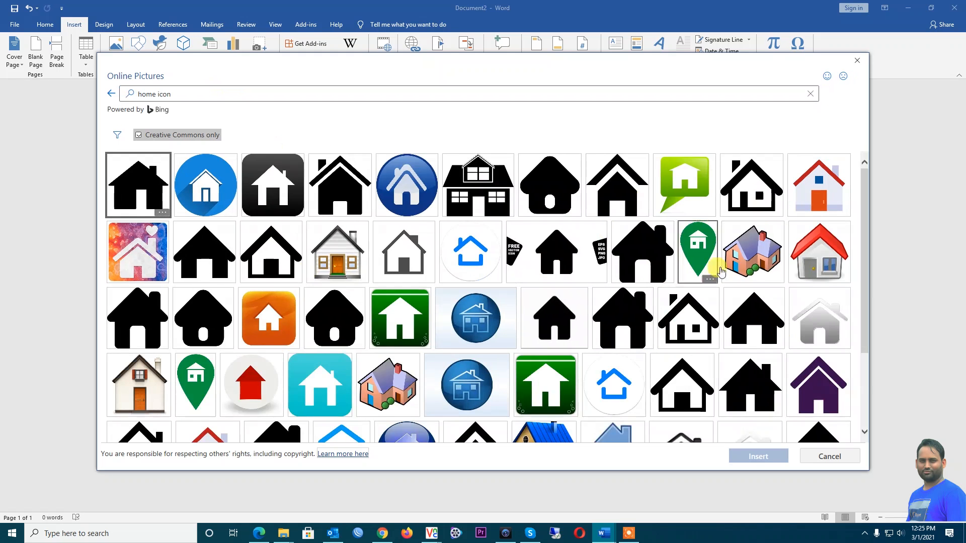
{"action": "left_click", "coordinate": [618, 182]}
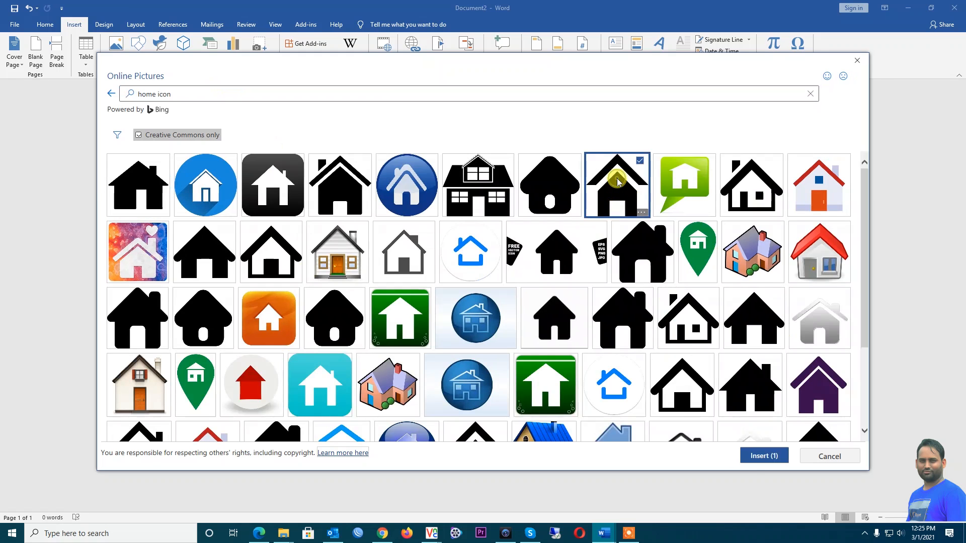
{"action": "left_click", "coordinate": [755, 455]}
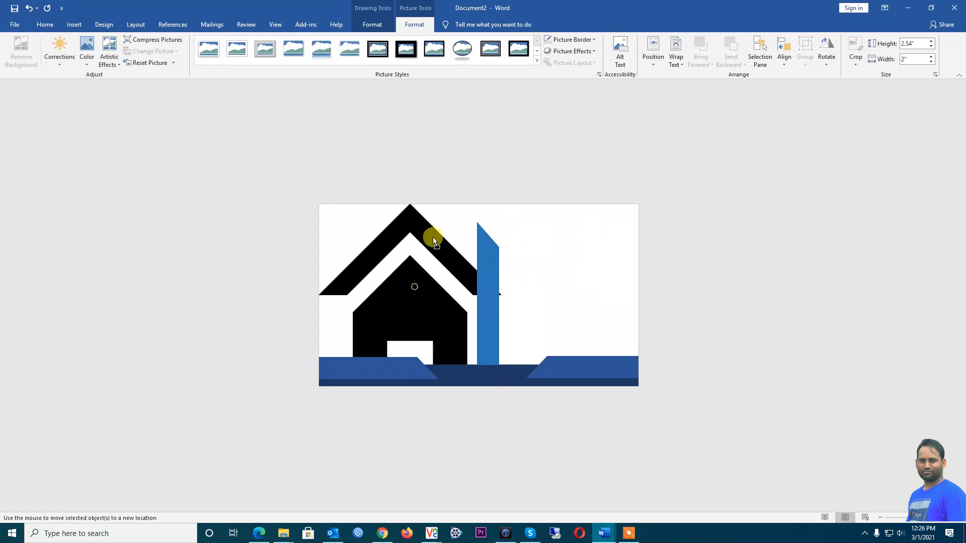
Shrink the house picture to about 0.52 inch and delete its photo credit caption
{"action": "left_click_drag", "start_coordinate": [419, 297], "coordinate": [480, 308]}
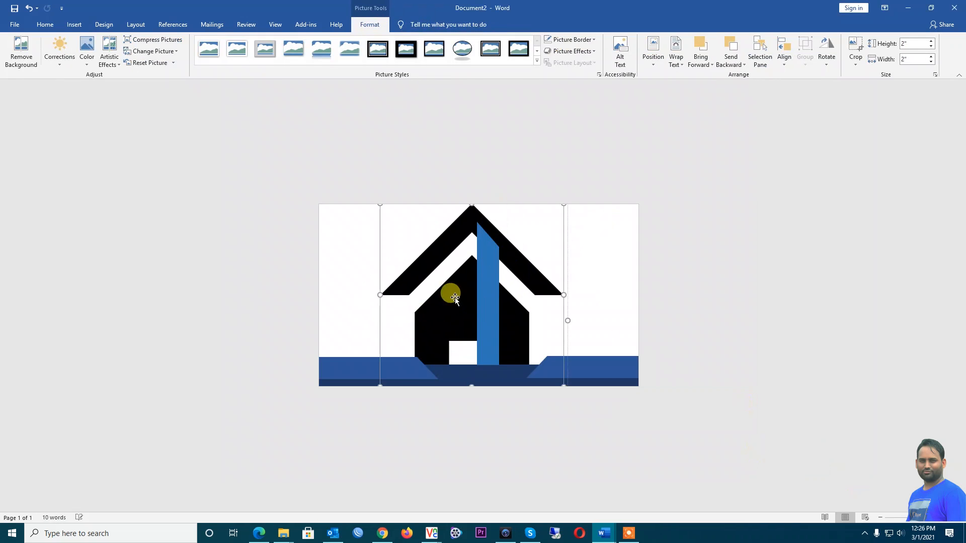
{"action": "left_click_drag", "start_coordinate": [378, 205], "coordinate": [531, 352]}
{"action": "left_click", "coordinate": [392, 219]}
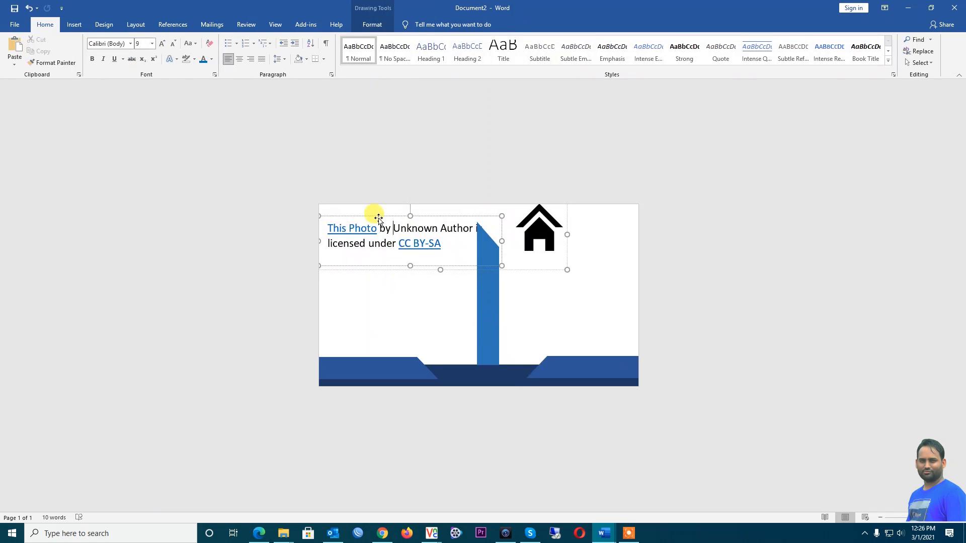
{"action": "right_click", "coordinate": [378, 217]}
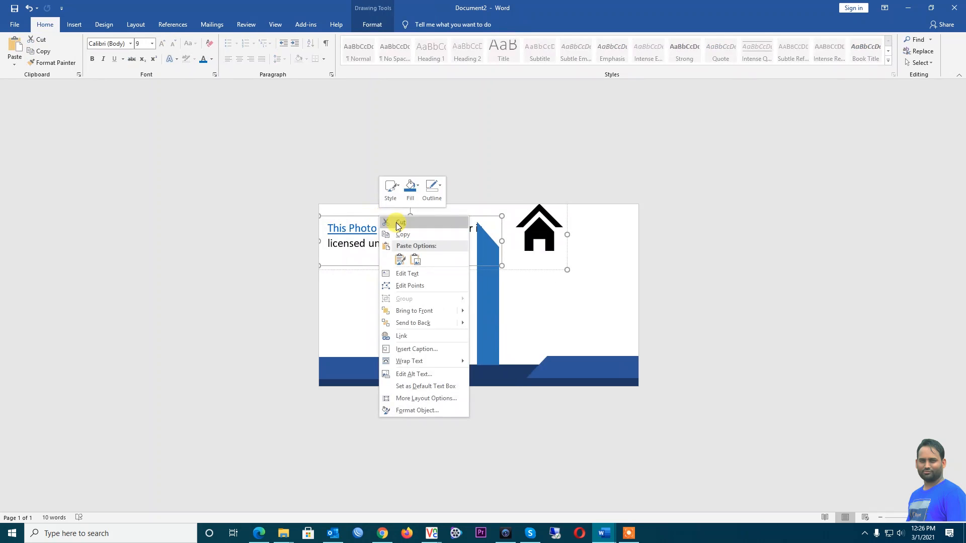
{"action": "left_click", "coordinate": [354, 215]}
{"action": "key", "text": "Delete"}
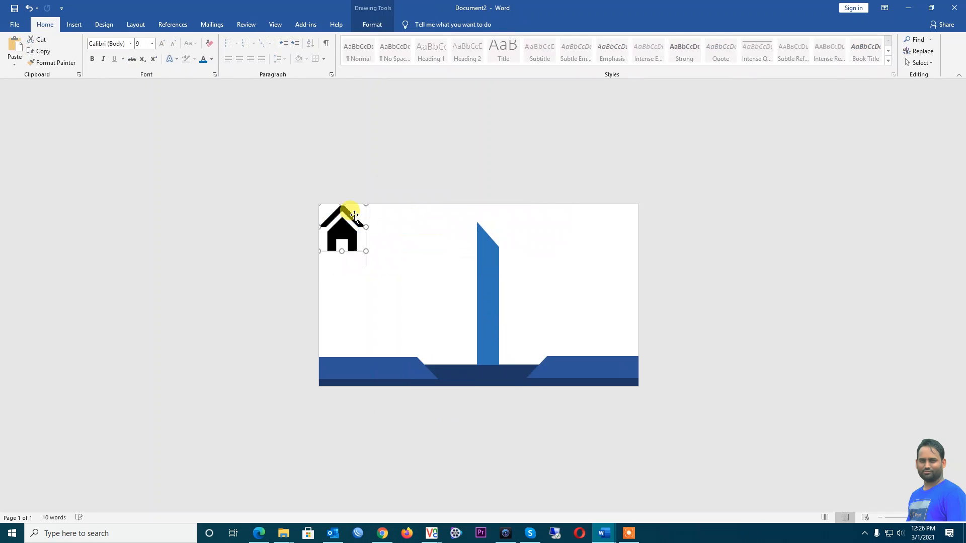
{"action": "left_click", "coordinate": [348, 229]}
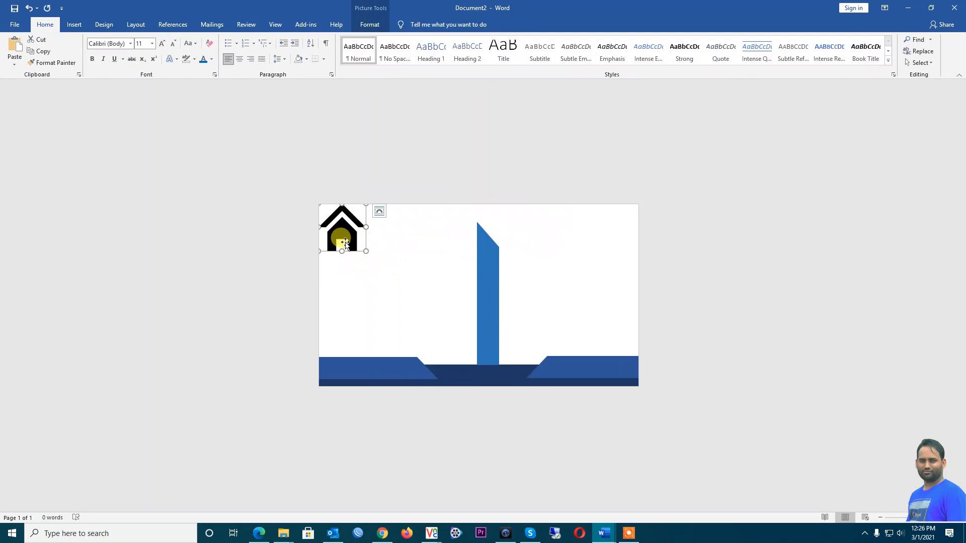
{"action": "left_click_drag", "start_coordinate": [366, 253], "coordinate": [358, 244]}
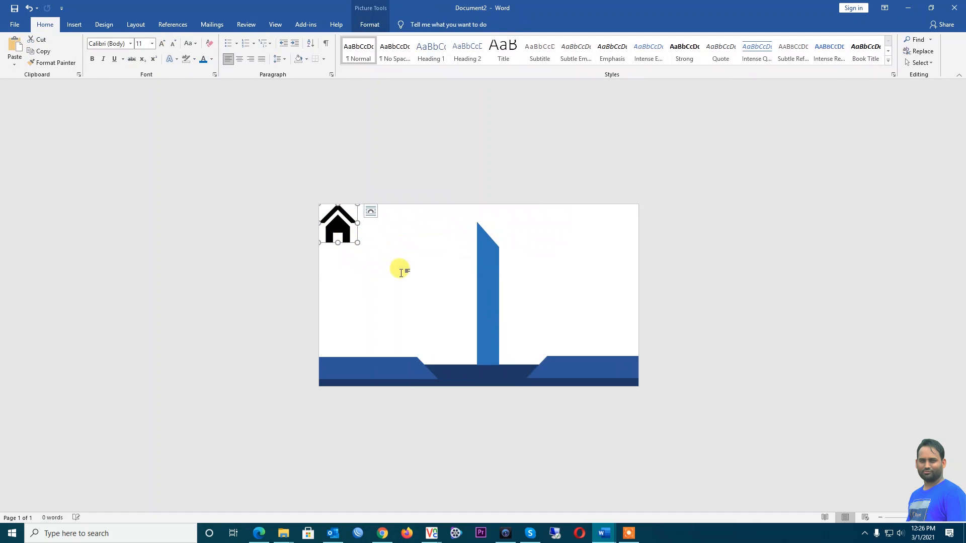
Copy the house picture and paste copies to make five houses in a row along the top
{"action": "key", "text": "ctrl"}
{"action": "key", "text": "ctrl"}
{"action": "key", "text": "ctrl"}
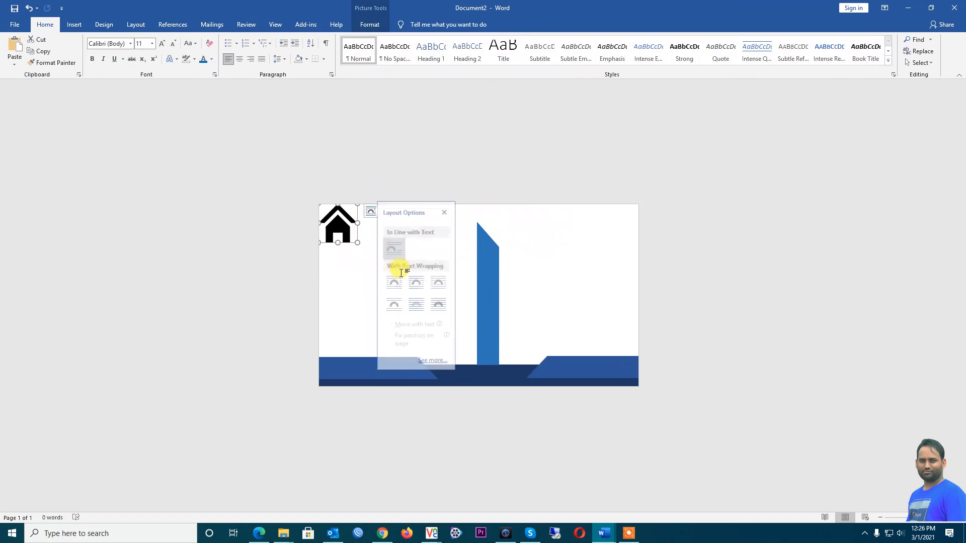
{"action": "left_click", "coordinate": [254, 257]}
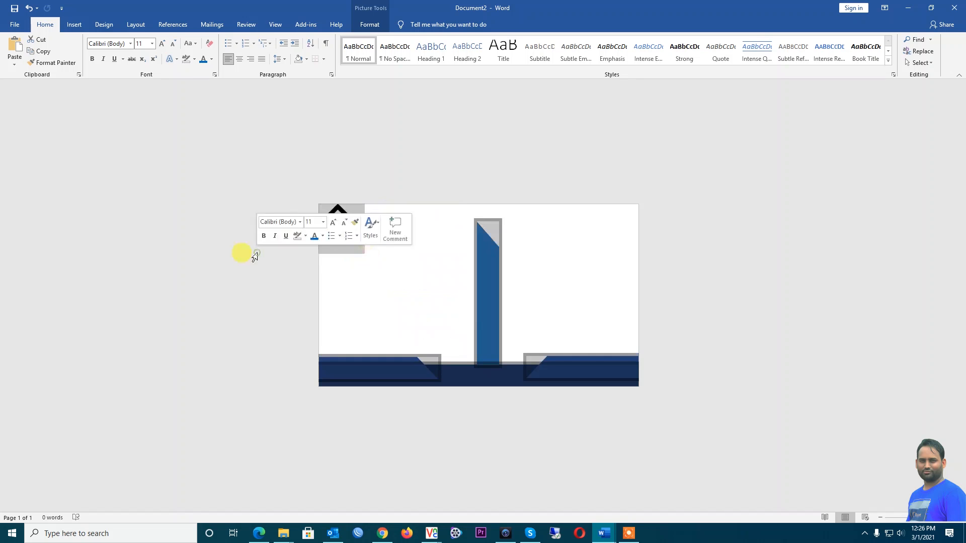
{"action": "left_click", "coordinate": [381, 276]}
{"action": "key", "text": "ctrl+v"}
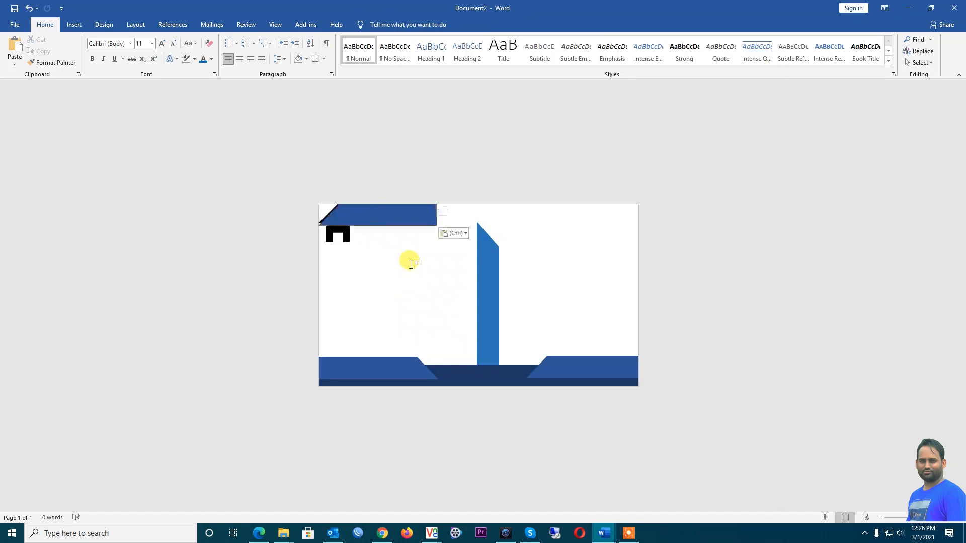
{"action": "key", "text": "ctrl+v"}
{"action": "key", "text": "ctrl+z"}
{"action": "key", "text": "ctrl+z"}
{"action": "left_click", "coordinate": [336, 224]}
{"action": "key", "text": "ctrl+c"}
{"action": "left_click", "coordinate": [469, 288]}
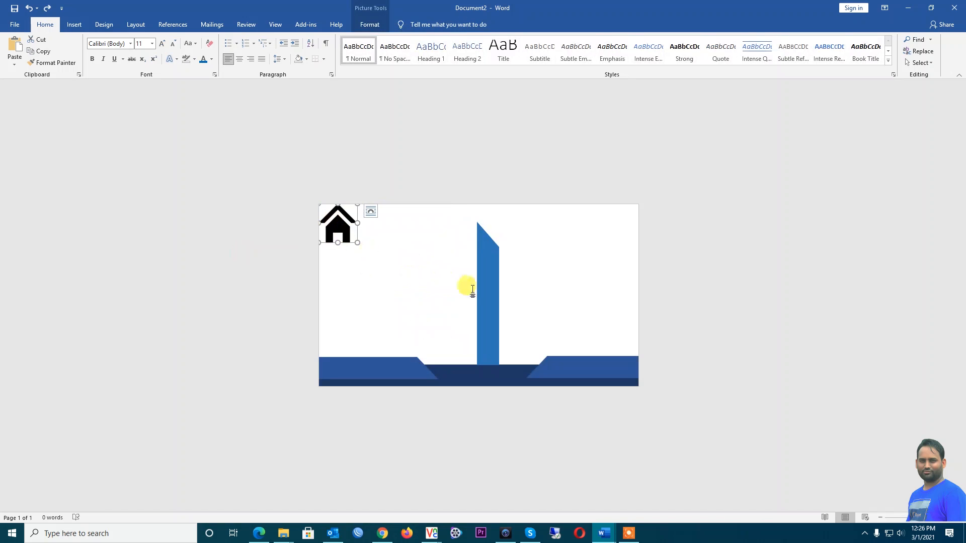
{"action": "key", "text": "ctrl+v"}
{"action": "key", "text": "ctrl+v"}
{"action": "key", "text": "ctrl+v"}
{"action": "key", "text": "ctrl+v"}
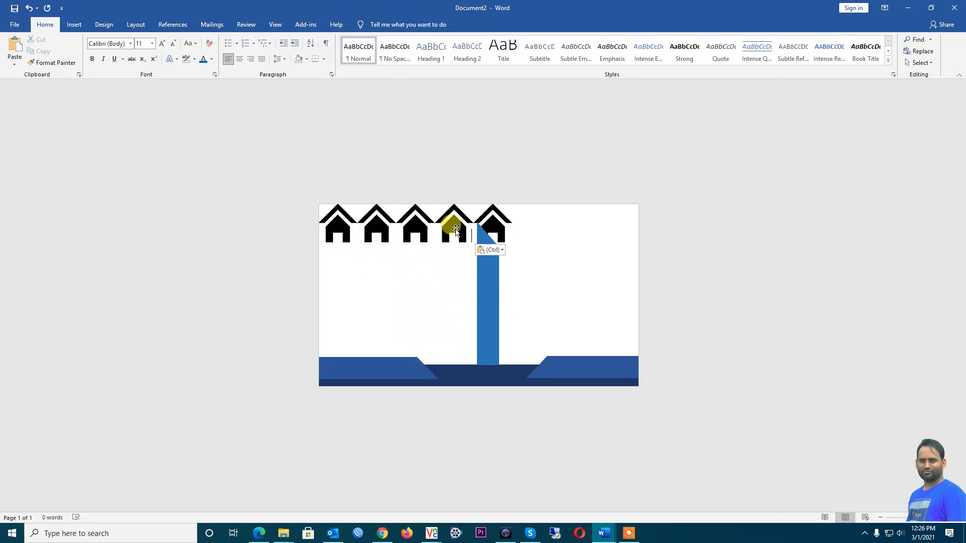
Replace the first house picture with the house icon from Word's built-in 'home' icon search
{"action": "left_click", "coordinate": [345, 233]}
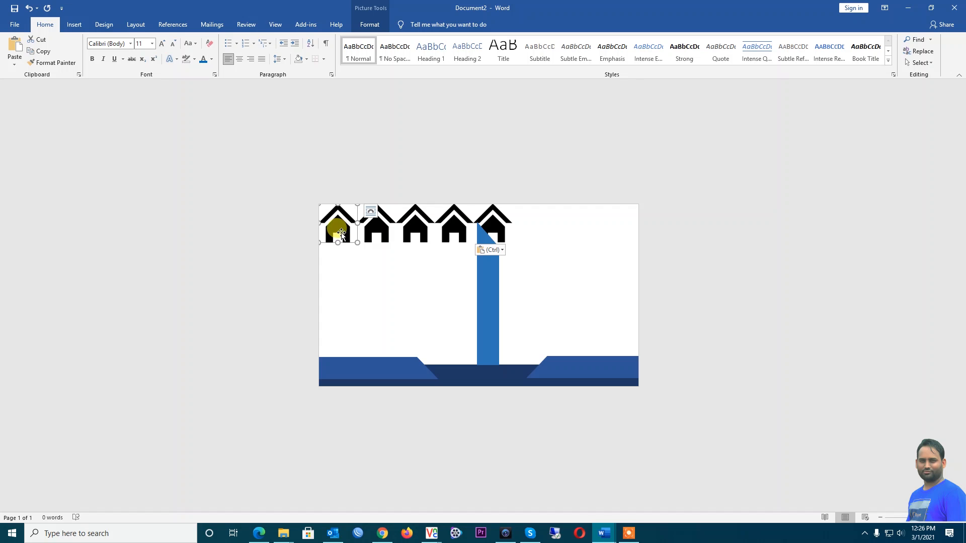
{"action": "right_click", "coordinate": [342, 233]}
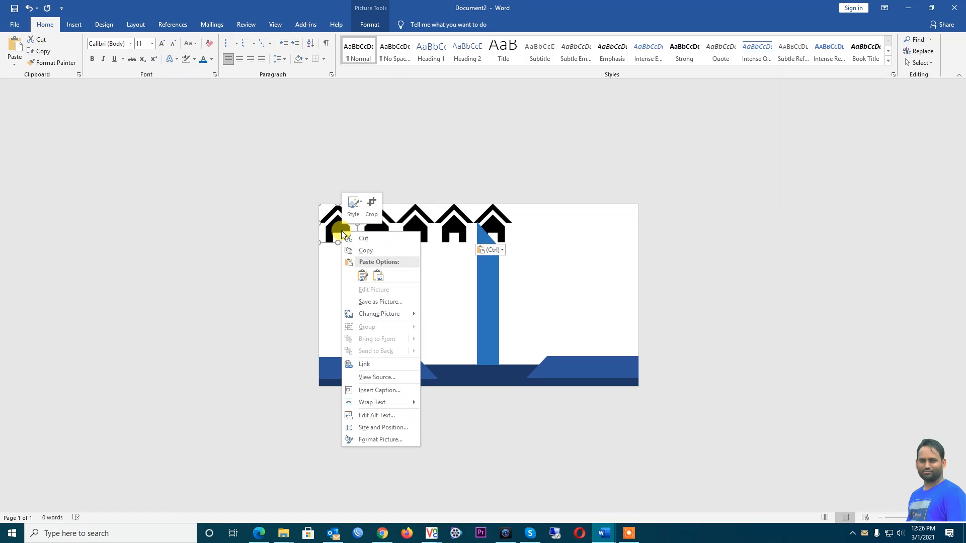
{"action": "left_click", "coordinate": [330, 225]}
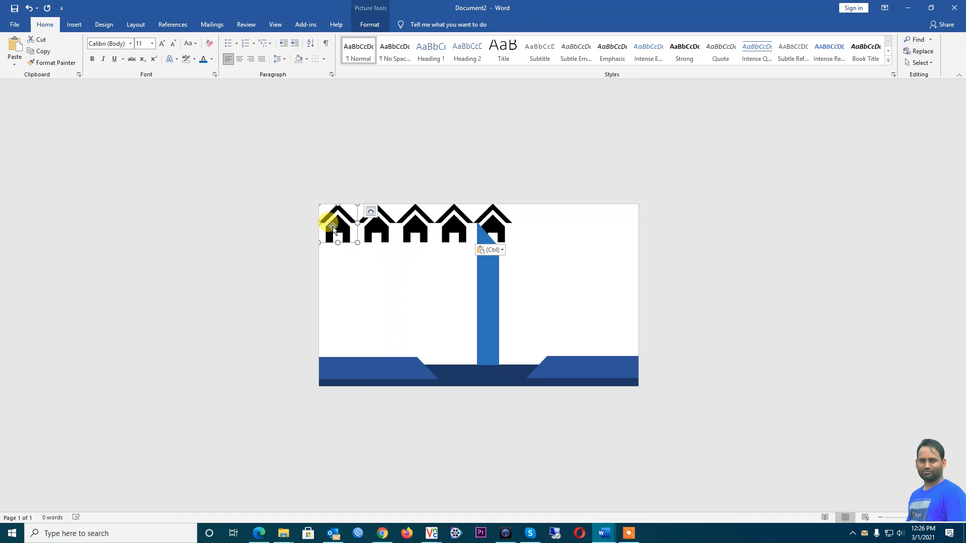
{"action": "double_click", "coordinate": [331, 225]}
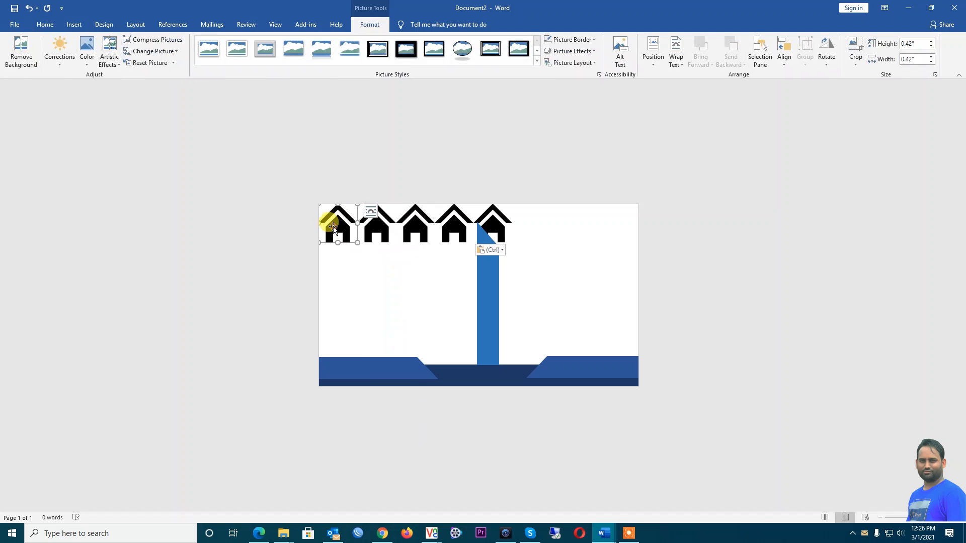
{"action": "right_click", "coordinate": [333, 226]}
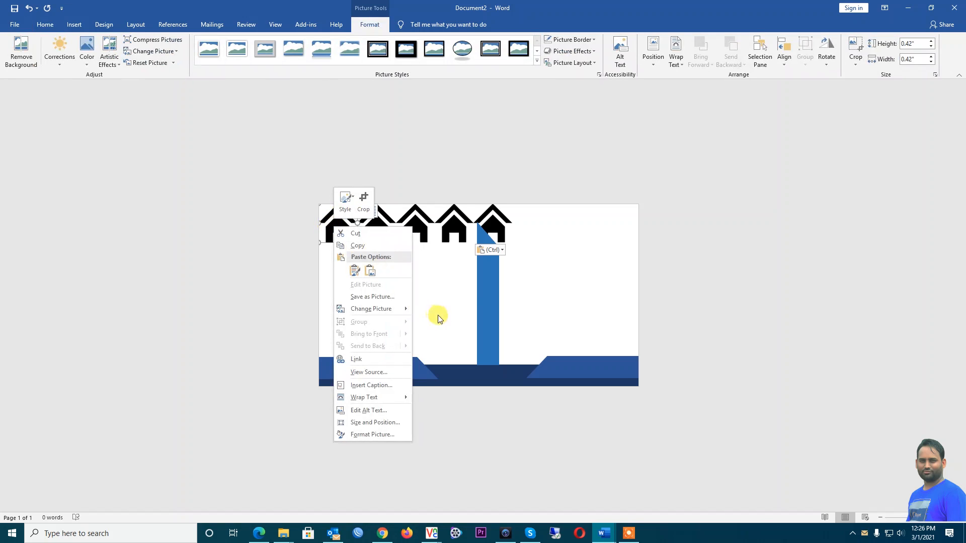
{"action": "mouse_move", "coordinate": [395, 311]}
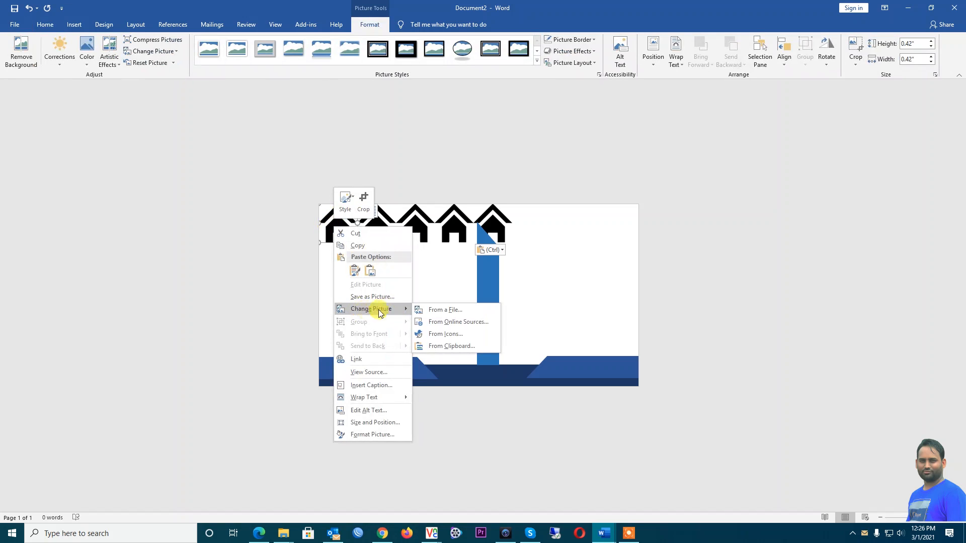
{"action": "left_click", "coordinate": [464, 335]}
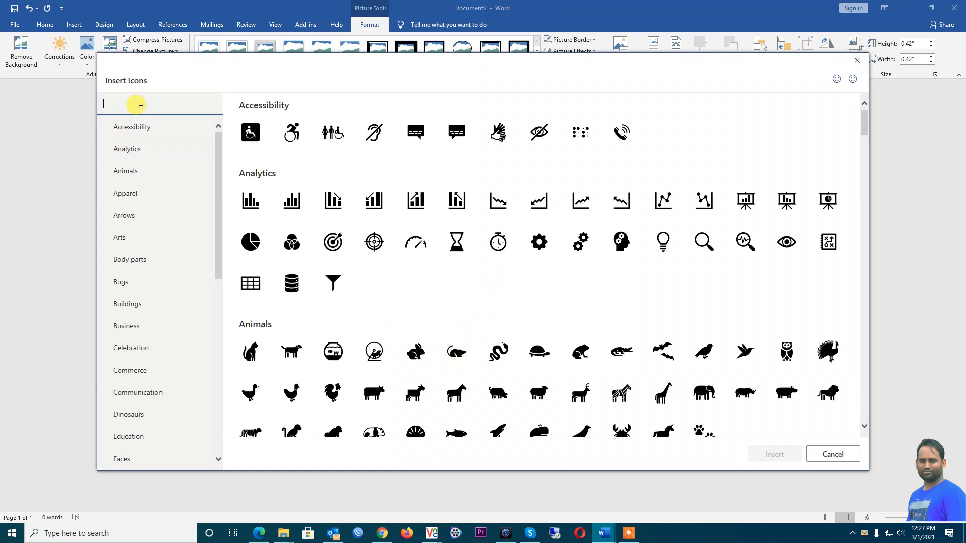
{"action": "type", "text": "home"}
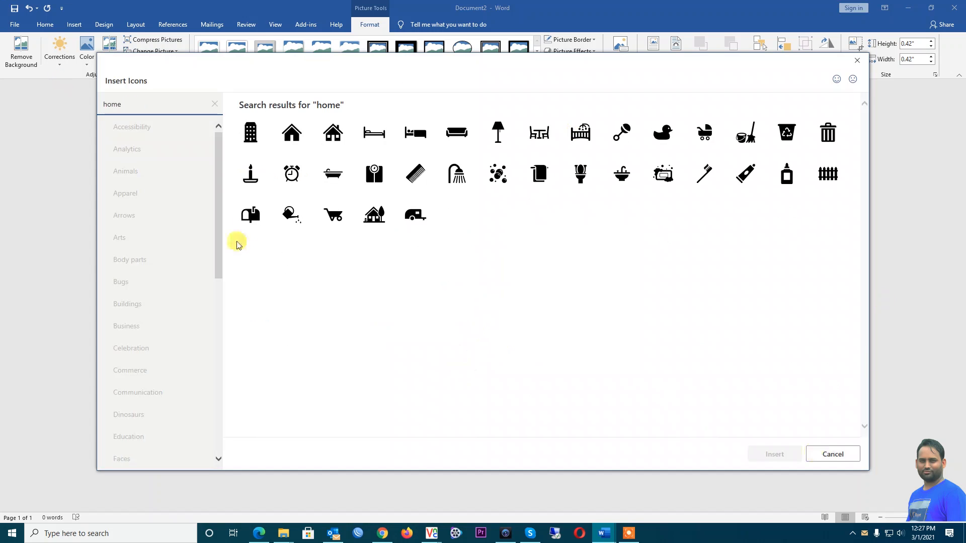
{"action": "left_click", "coordinate": [293, 135]}
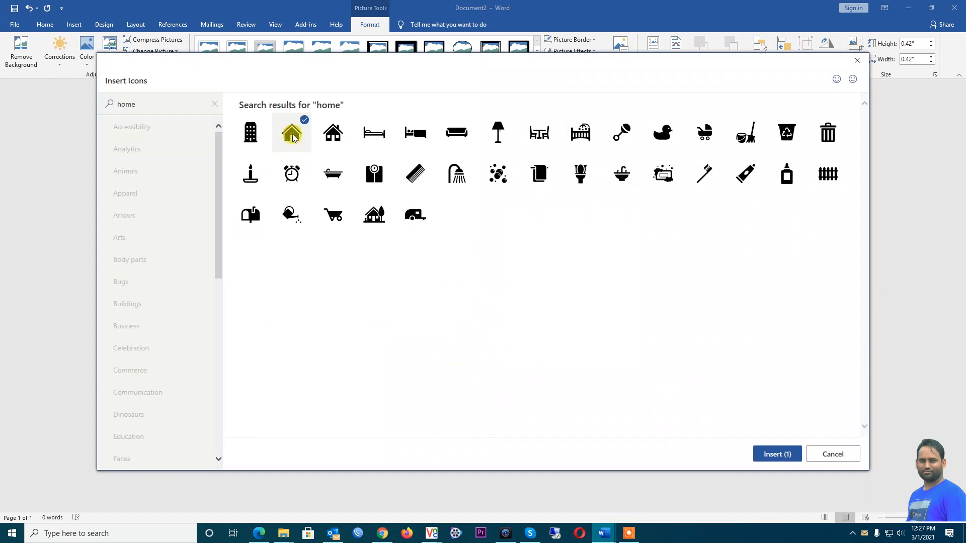
{"action": "left_click", "coordinate": [773, 454]}
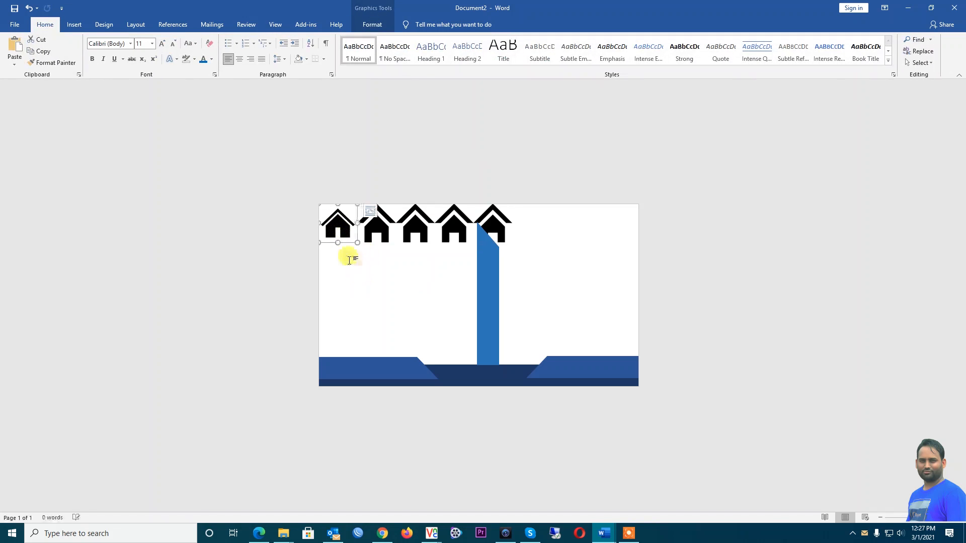
Convert the first house icon into an editable shape and nudge it into place
{"action": "right_click", "coordinate": [337, 222]}
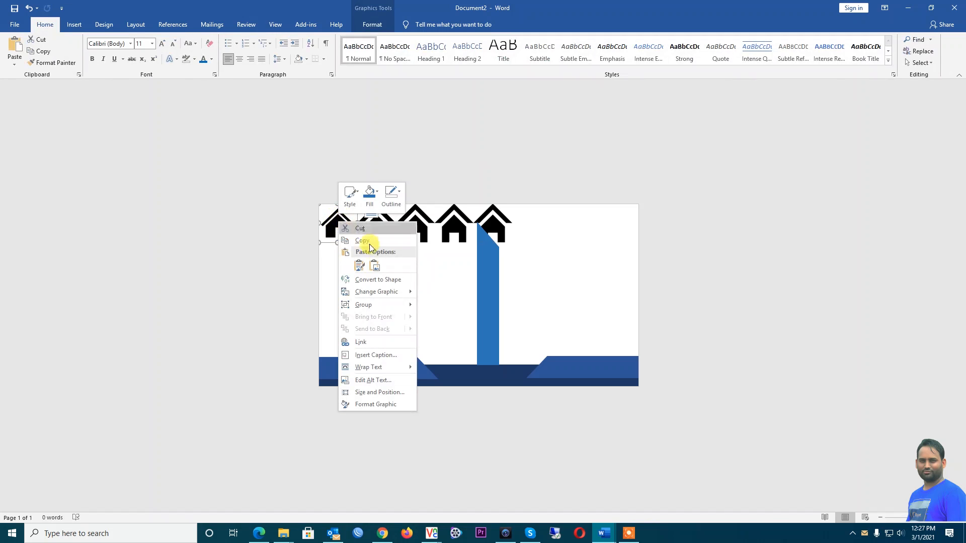
{"action": "left_click", "coordinate": [386, 280]}
{"action": "mouse_move", "coordinate": [337, 224]}
{"action": "left_mouse_down"}
{"action": "mouse_move", "coordinate": [371, 289]}
{"action": "mouse_move", "coordinate": [337, 222]}
{"action": "left_mouse_up"}
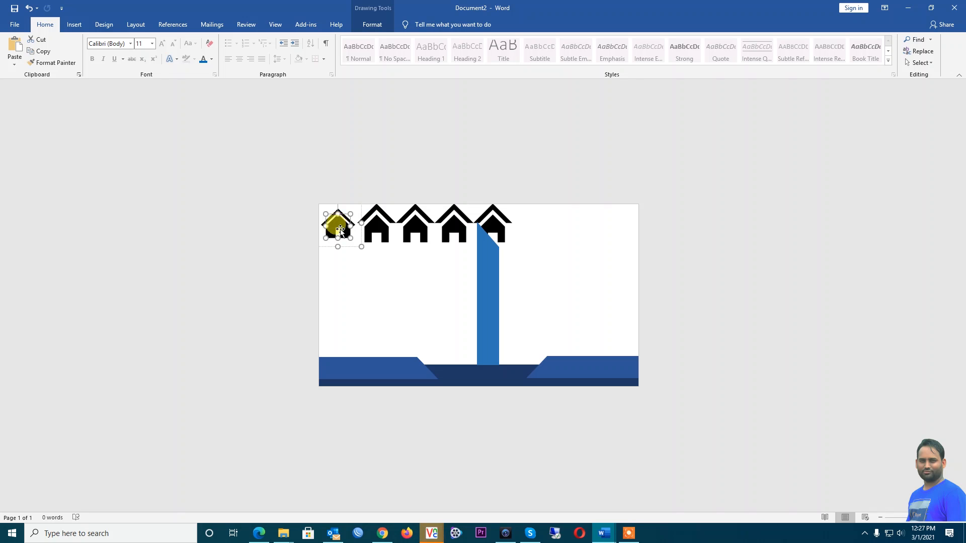
{"action": "left_click", "coordinate": [367, 275]}
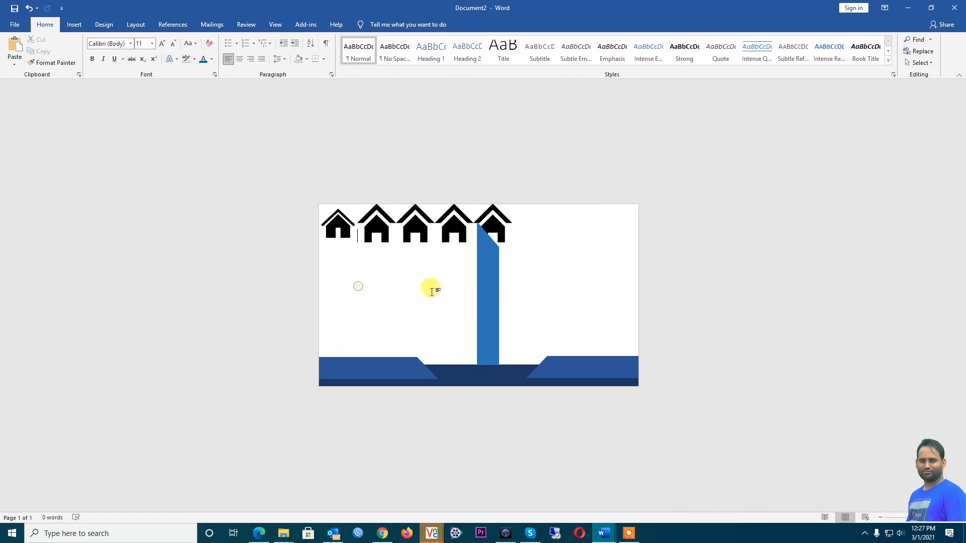
Select the whole first house drawing, check its fill colour choices, and bring up its options menu
{"action": "left_click", "coordinate": [336, 226]}
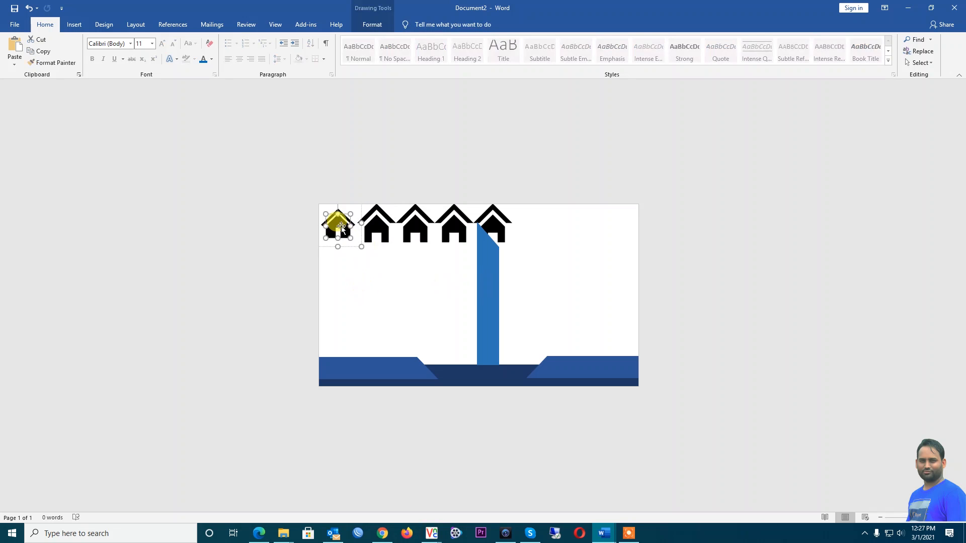
{"action": "double_click", "coordinate": [340, 234]}
{"action": "left_click", "coordinate": [356, 272]}
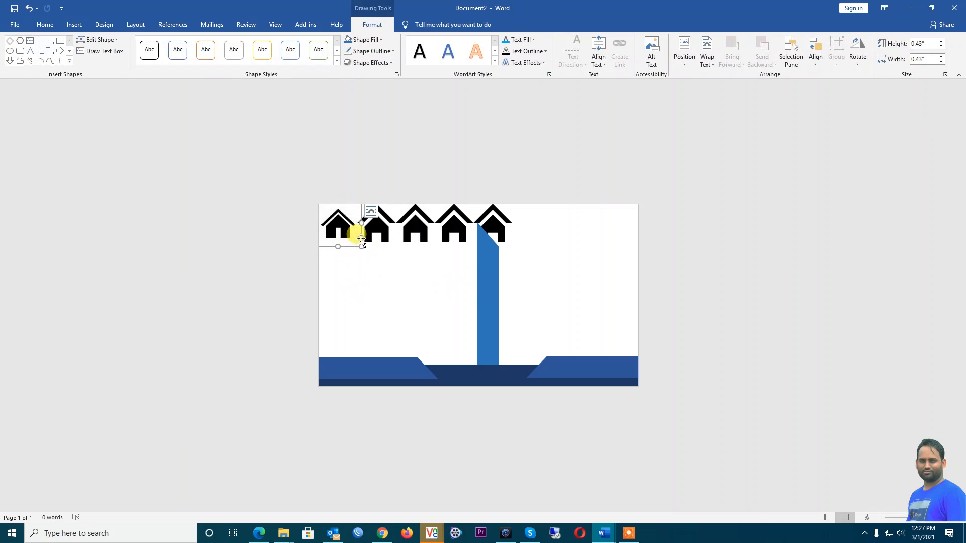
{"action": "left_click", "coordinate": [383, 40]}
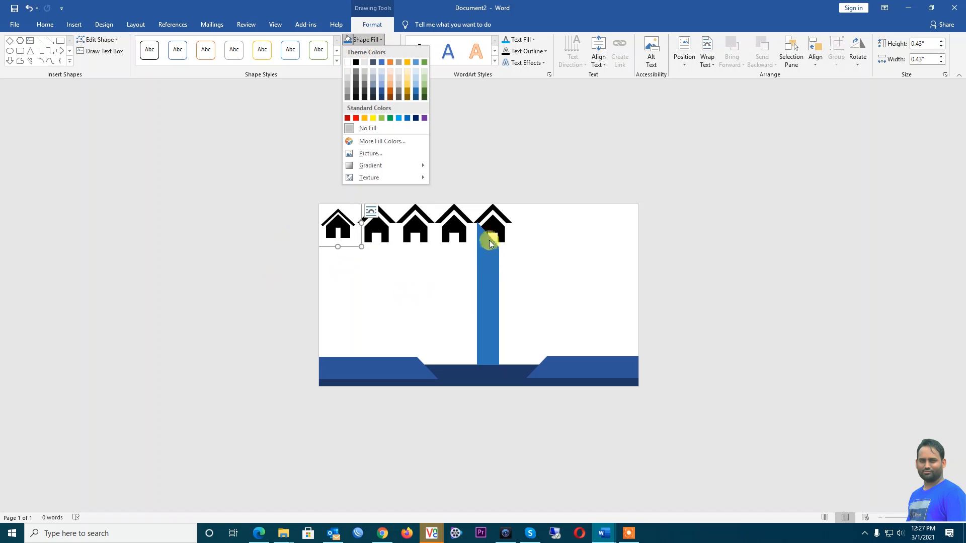
{"action": "right_click", "coordinate": [332, 222]}
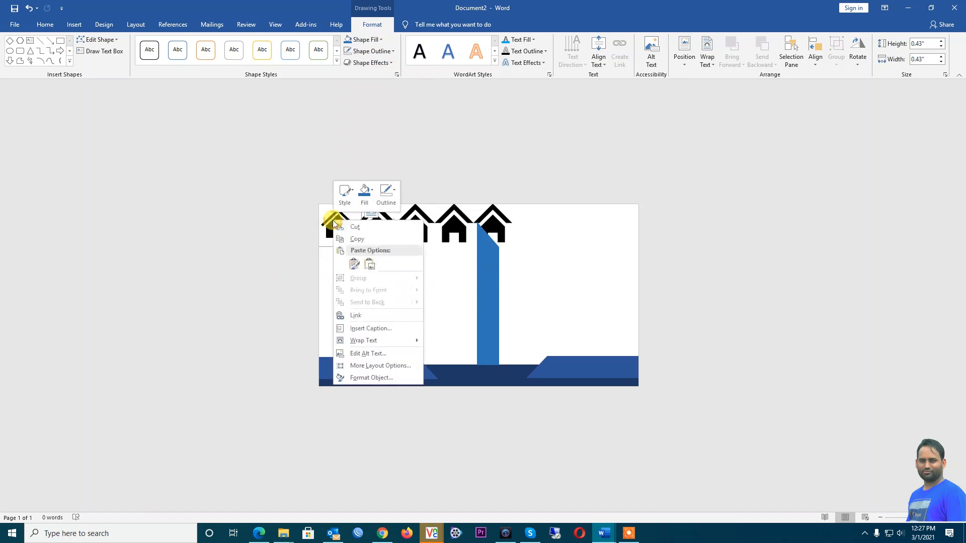
Set the house icon In Front of Text, move it onto the blue bar at 0.22 inch, and fill it white
{"action": "mouse_move", "coordinate": [379, 344]}
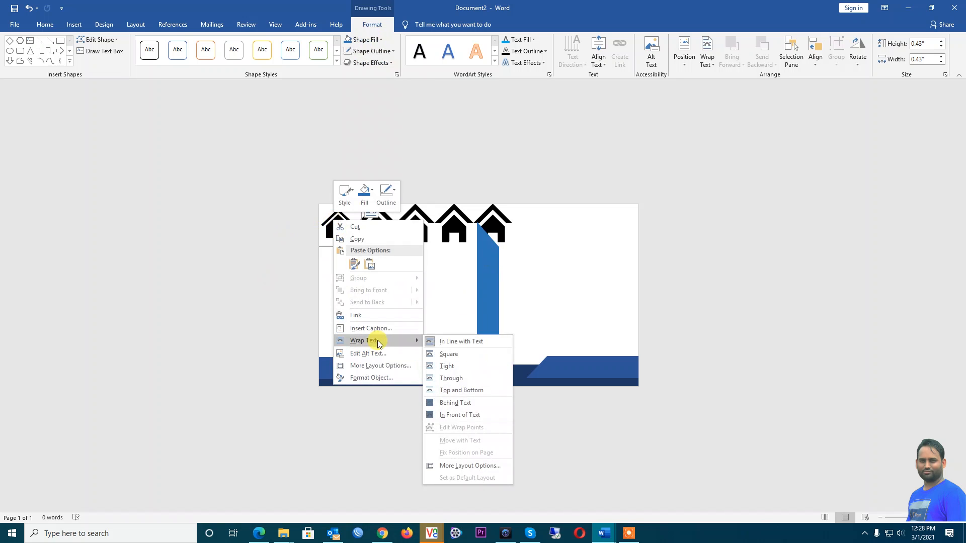
{"action": "left_click", "coordinate": [473, 416]}
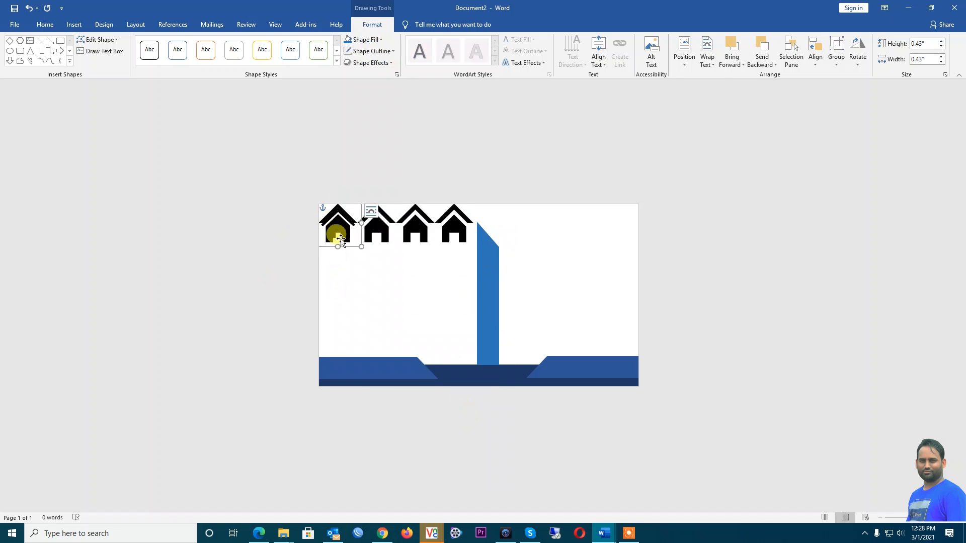
{"action": "left_click_drag", "start_coordinate": [336, 220], "coordinate": [488, 343]}
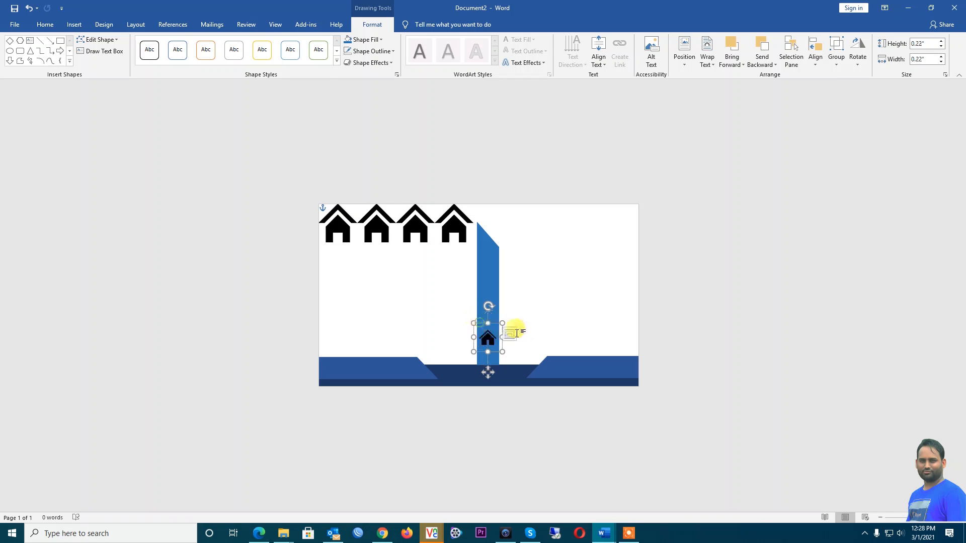
{"action": "left_click", "coordinate": [486, 336]}
{"action": "left_click", "coordinate": [491, 341]}
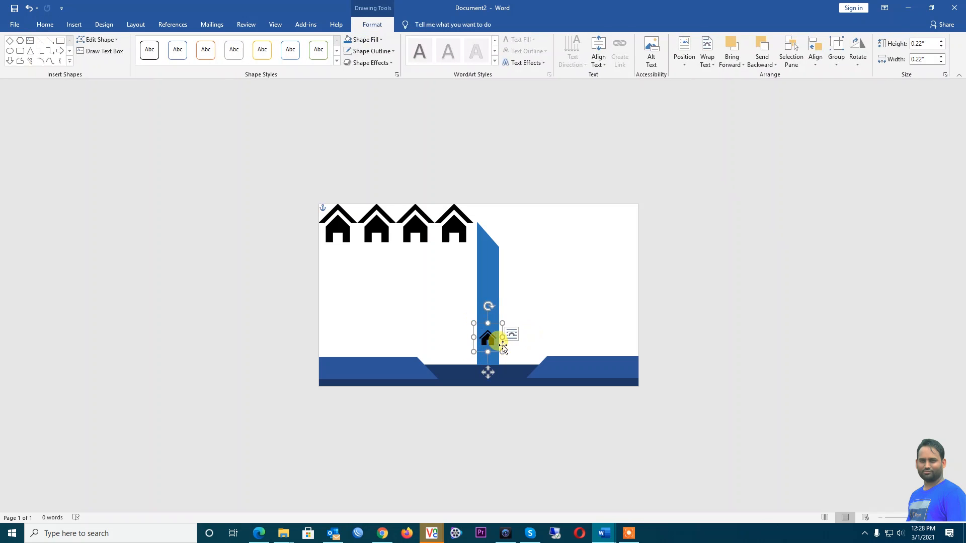
{"action": "left_click", "coordinate": [381, 40]}
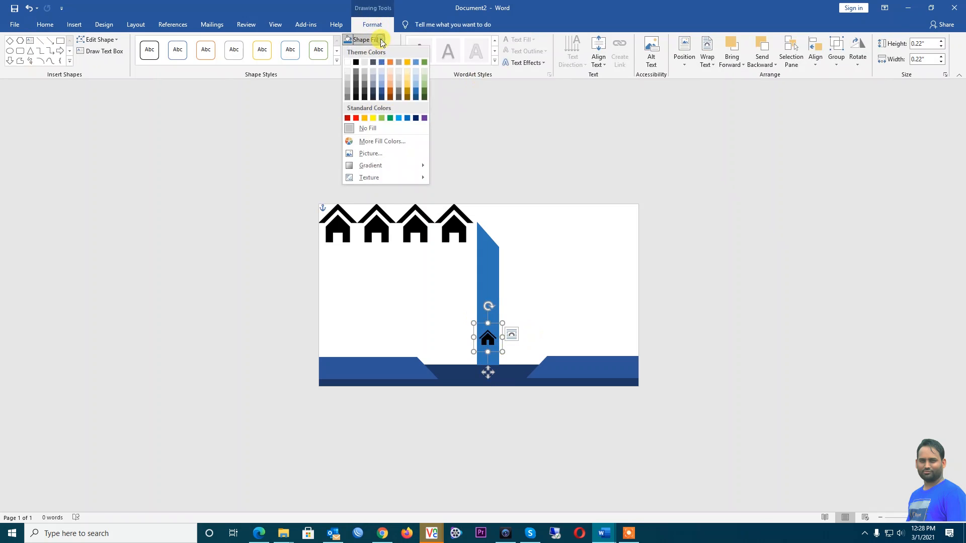
{"action": "left_click", "coordinate": [347, 63]}
{"action": "left_click", "coordinate": [768, 312]}
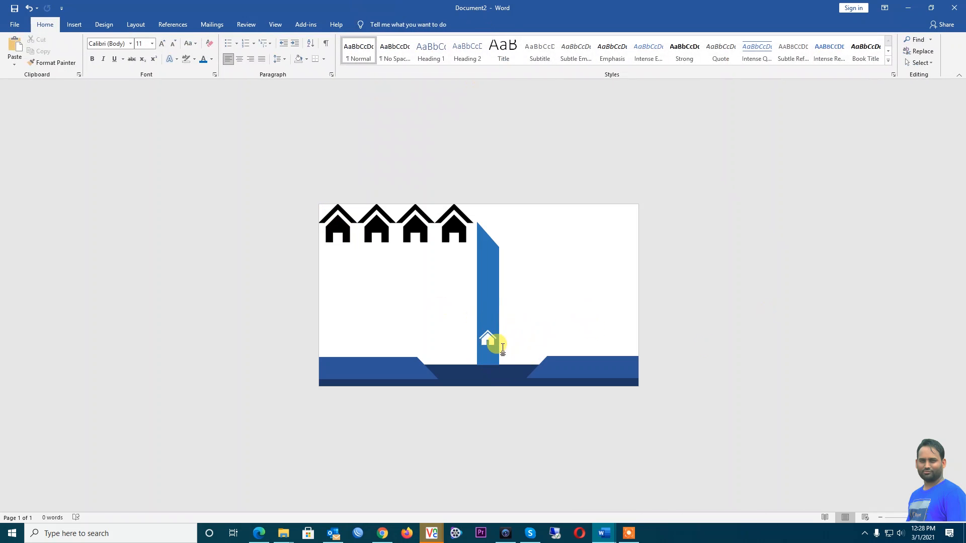
Restore the Word window down beside the reference card and select the first house icon
{"action": "double_click", "coordinate": [412, 4]}
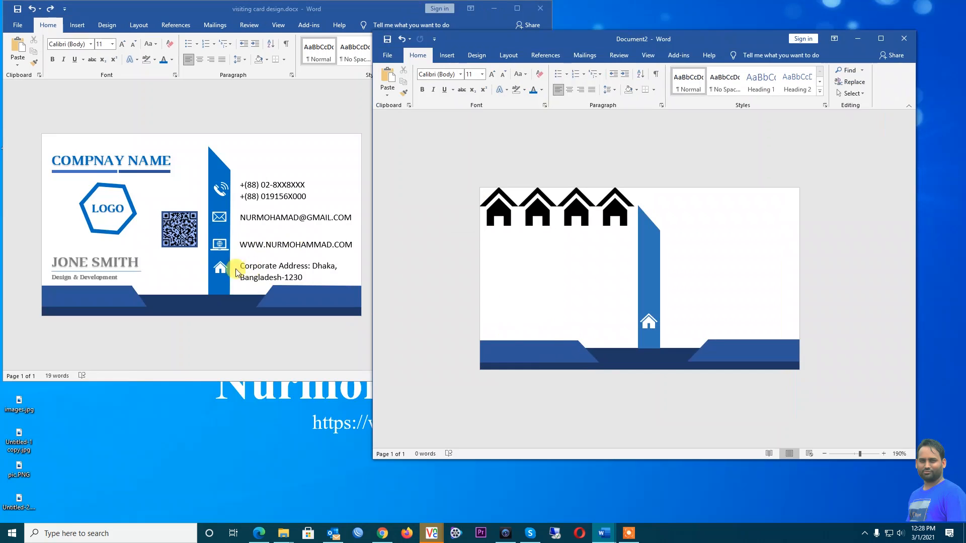
{"action": "left_click", "coordinate": [502, 211]}
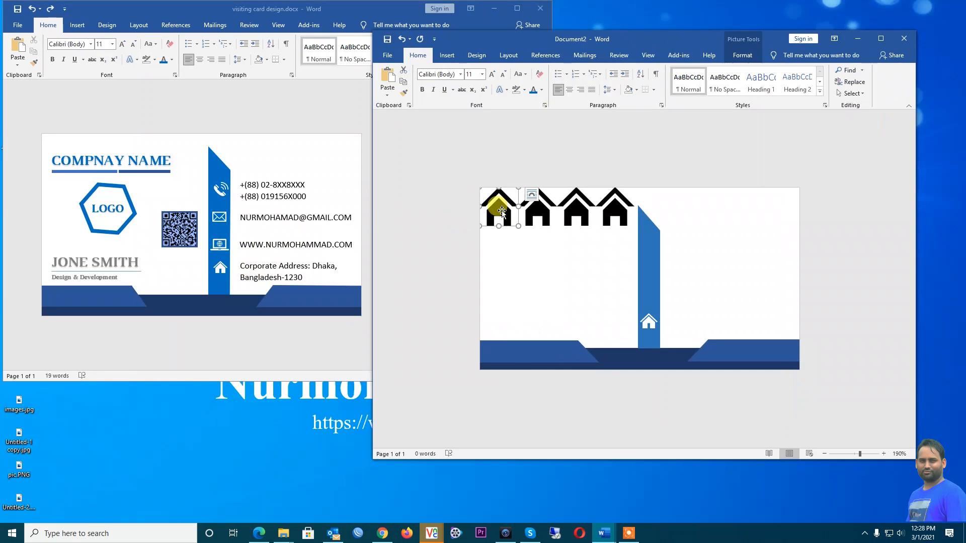
Change the first house picture to the laptop-with-globe icon found by searching 'web'
{"action": "right_click", "coordinate": [501, 211]}
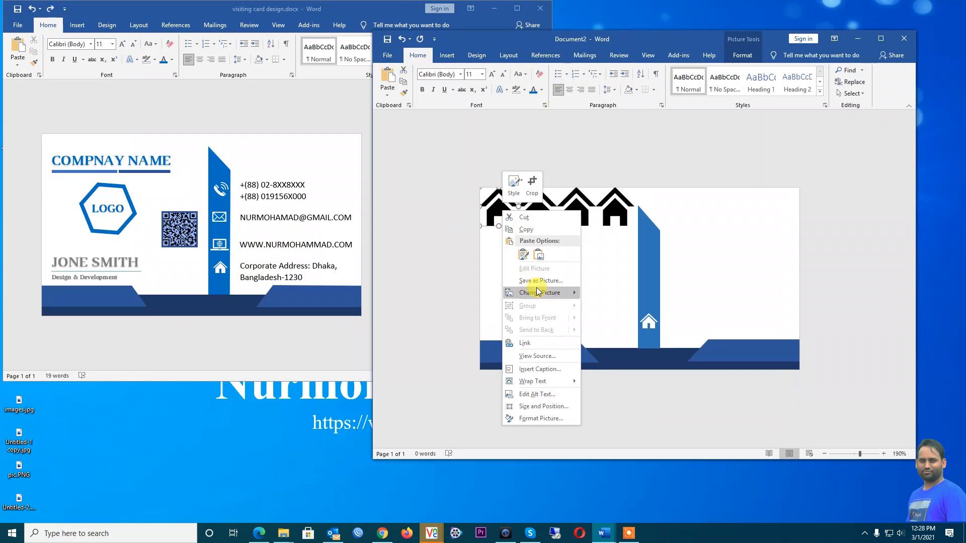
{"action": "mouse_move", "coordinate": [545, 296]}
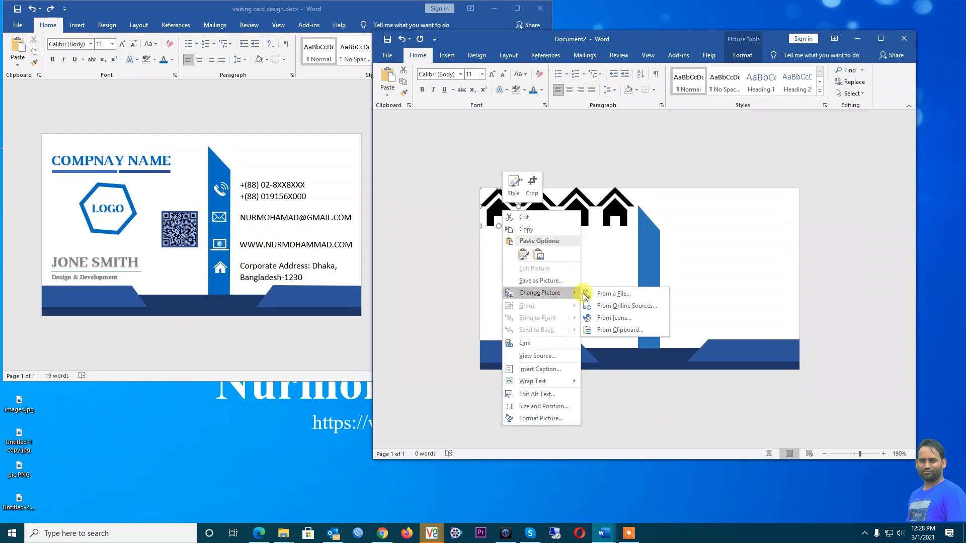
{"action": "left_click", "coordinate": [619, 322]}
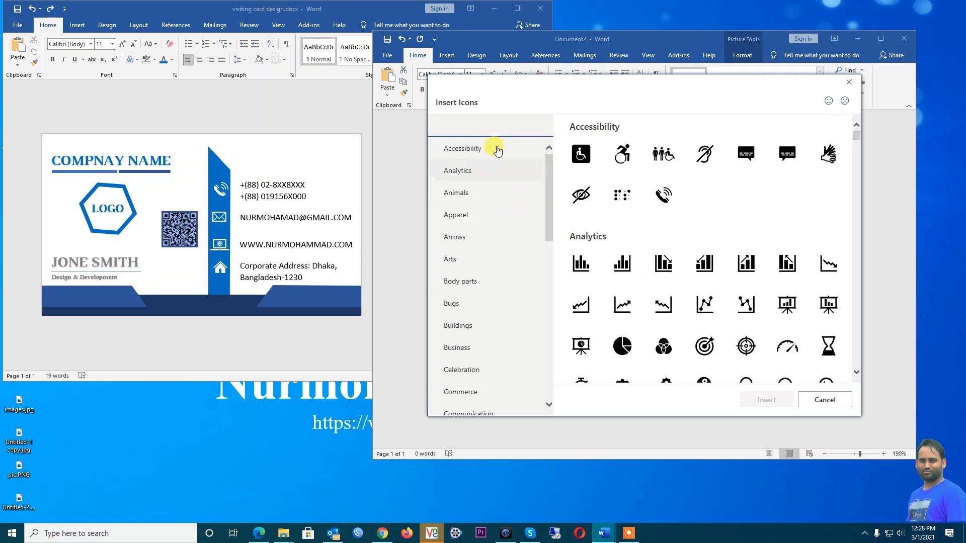
{"action": "type", "text": "s"}
{"action": "key", "text": "BackSpace"}
{"action": "type", "text": "web"}
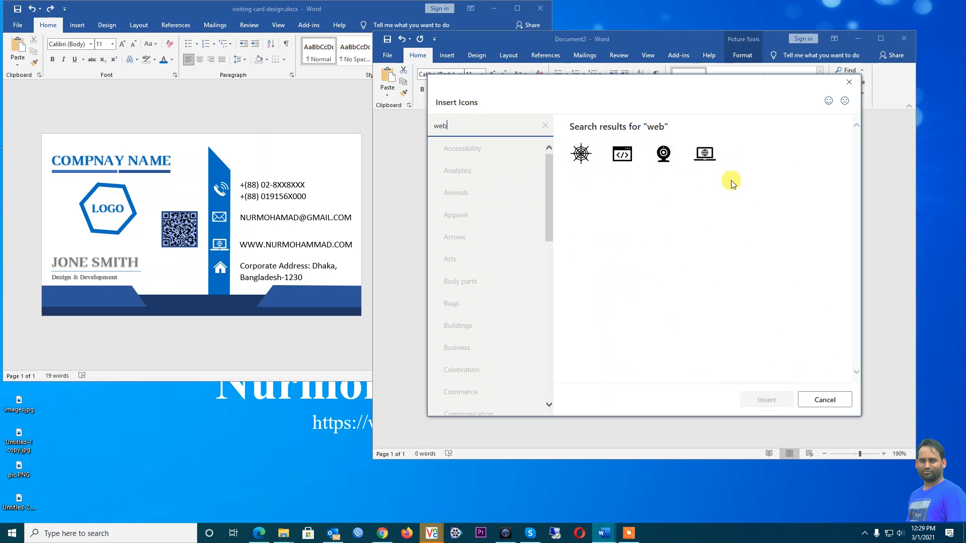
{"action": "left_click", "coordinate": [707, 159]}
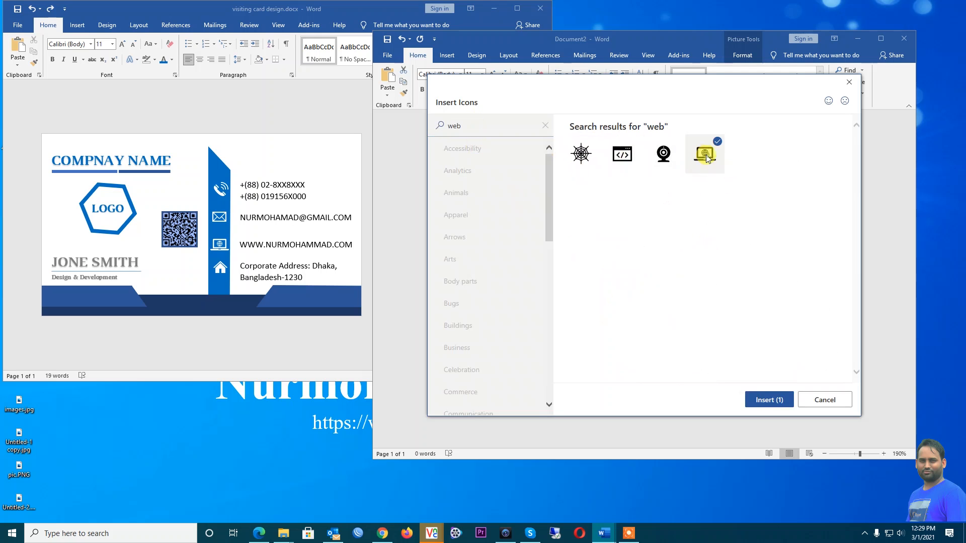
{"action": "left_click", "coordinate": [762, 401]}
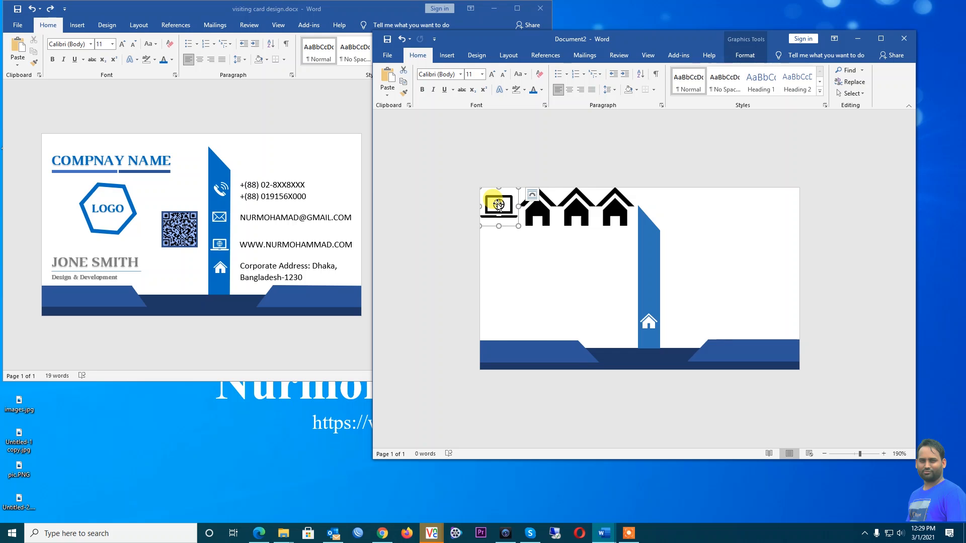
Convert the web icon to a shape, wrap it in front of text, and drag it onto the bar above the house
{"action": "right_click", "coordinate": [497, 205]}
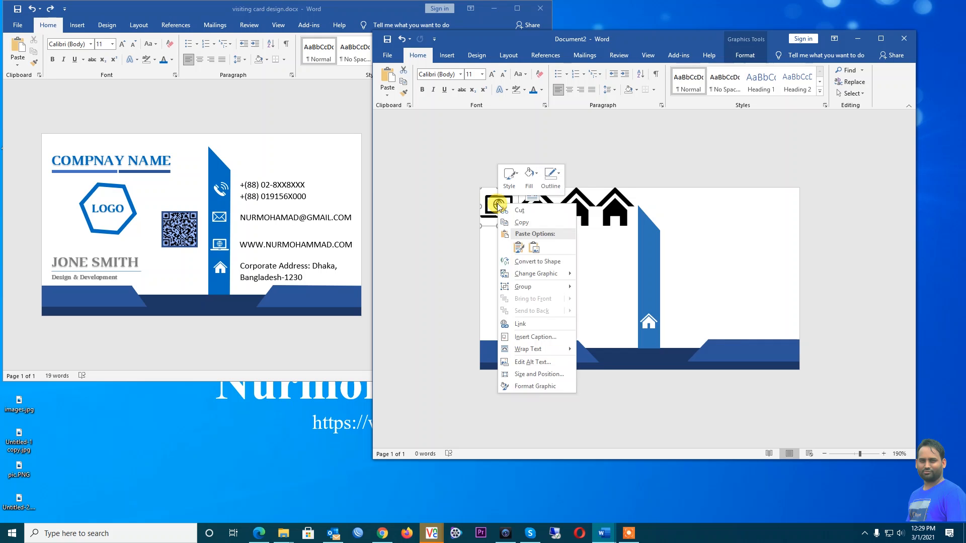
{"action": "left_click", "coordinate": [546, 267]}
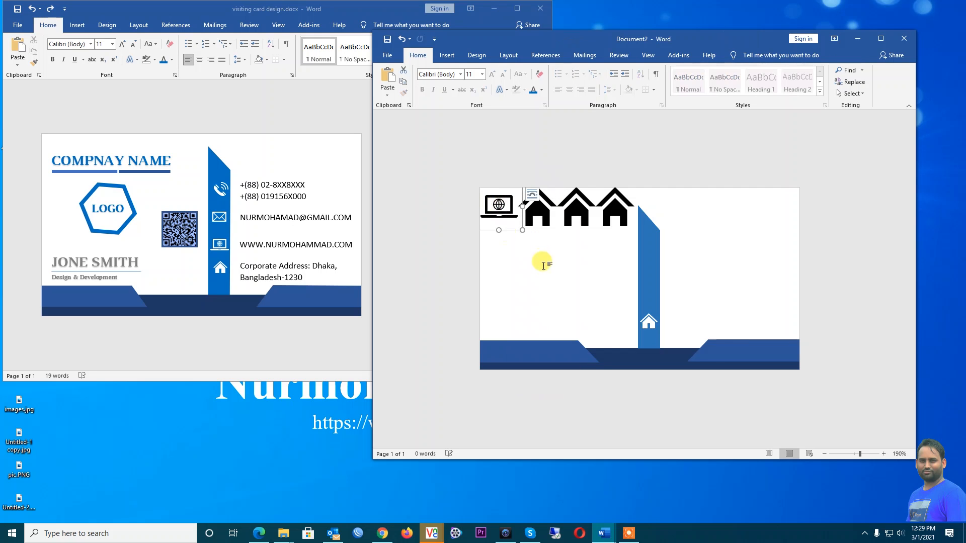
{"action": "mouse_move", "coordinate": [498, 207]}
{"action": "left_mouse_down"}
{"action": "mouse_move", "coordinate": [557, 252]}
{"action": "mouse_move", "coordinate": [541, 240]}
{"action": "left_mouse_up"}
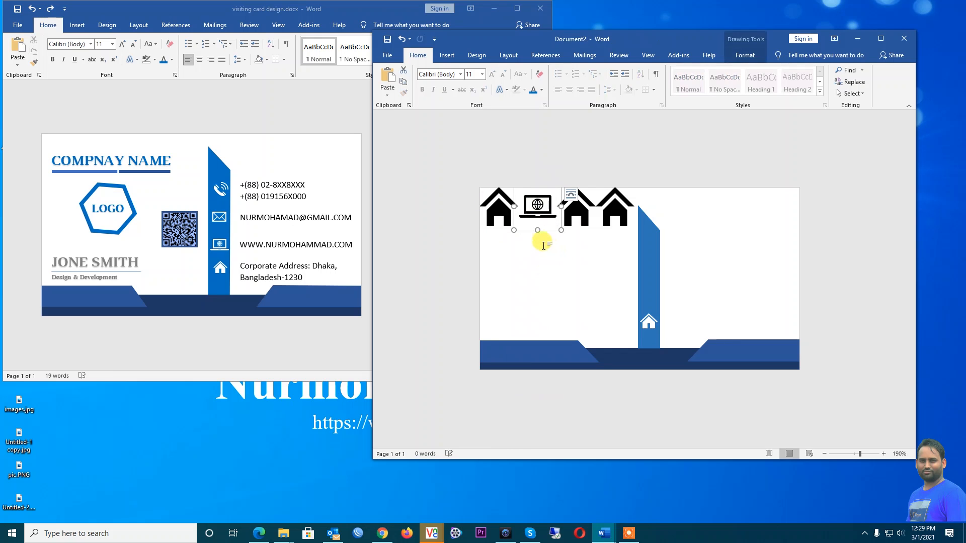
{"action": "right_click", "coordinate": [537, 206]}
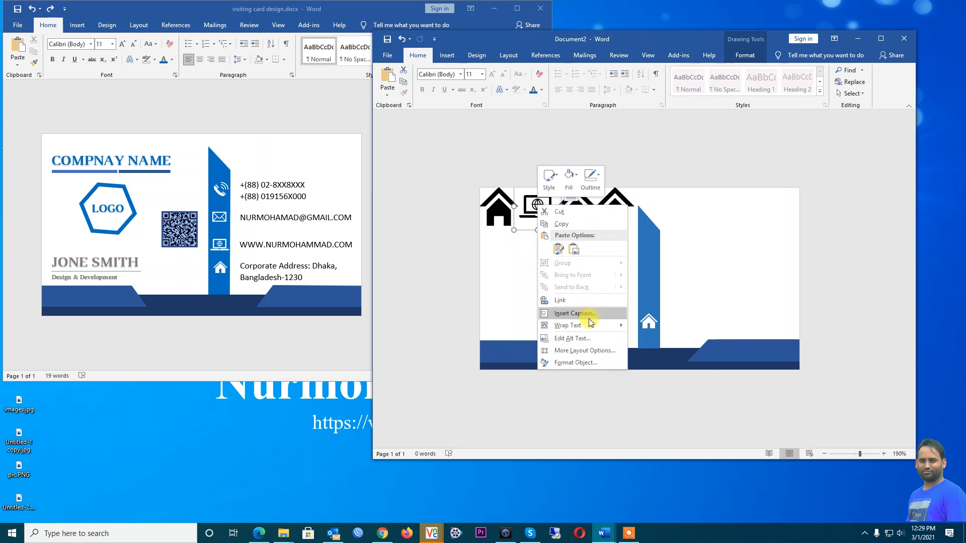
{"action": "mouse_move", "coordinate": [591, 327]}
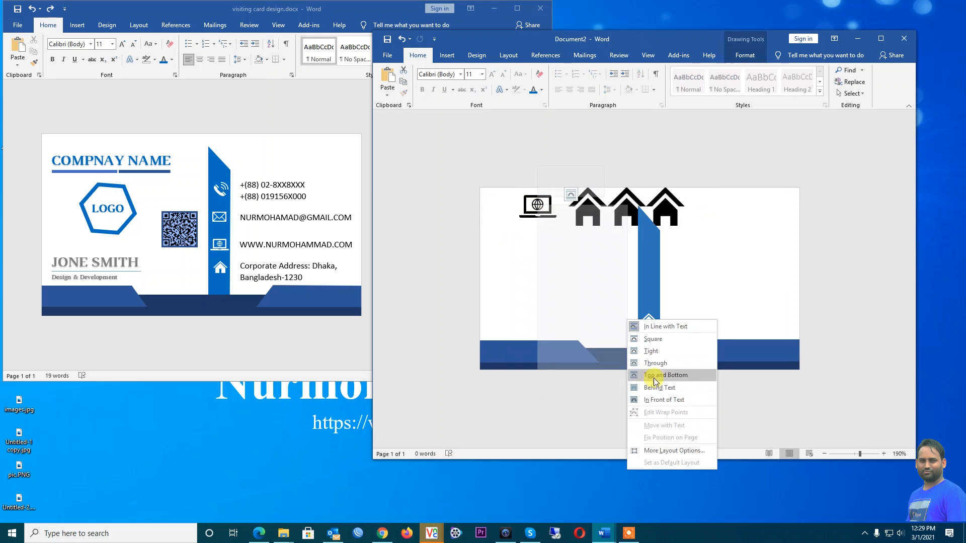
{"action": "left_click", "coordinate": [663, 400]}
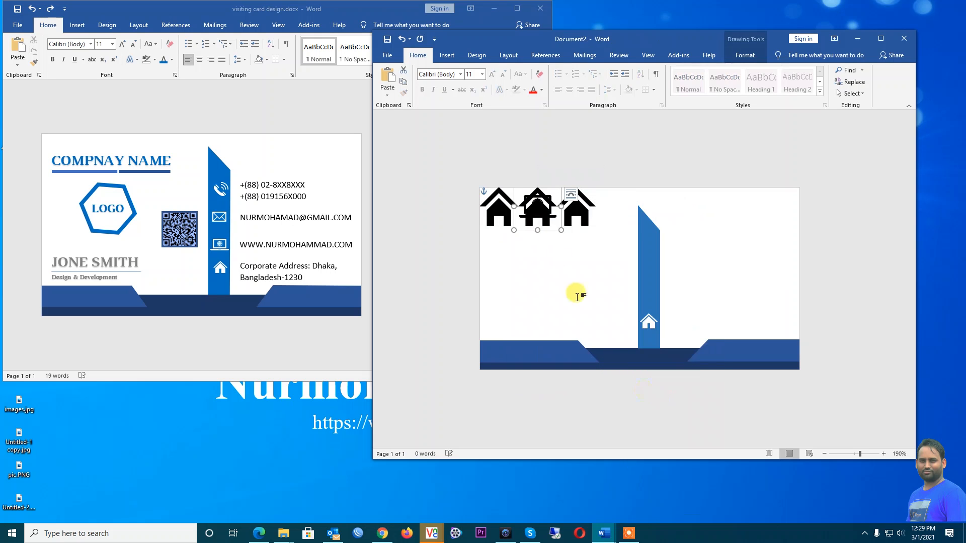
{"action": "left_click_drag", "start_coordinate": [524, 207], "coordinate": [649, 300]}
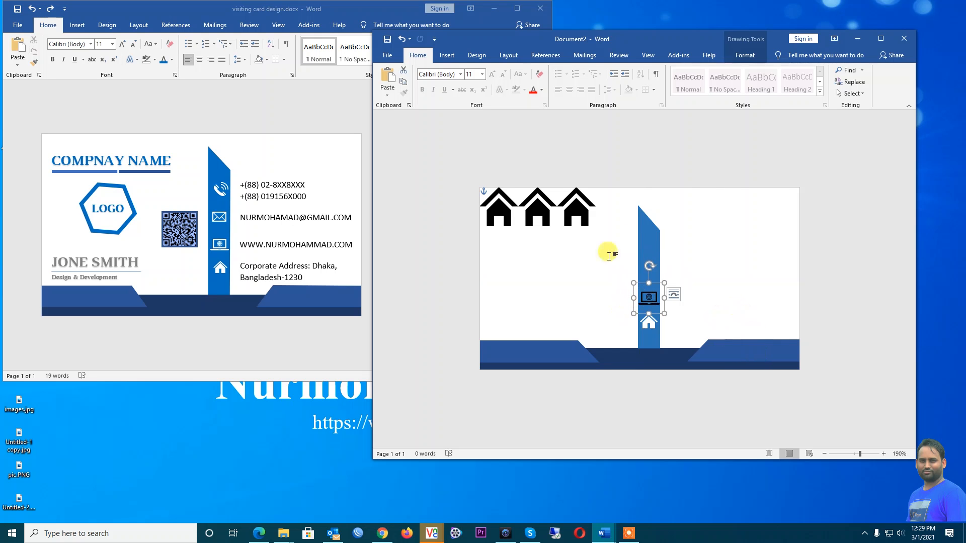
Fill the web icon with white, then select the first house icon
{"action": "left_click", "coordinate": [743, 57]}
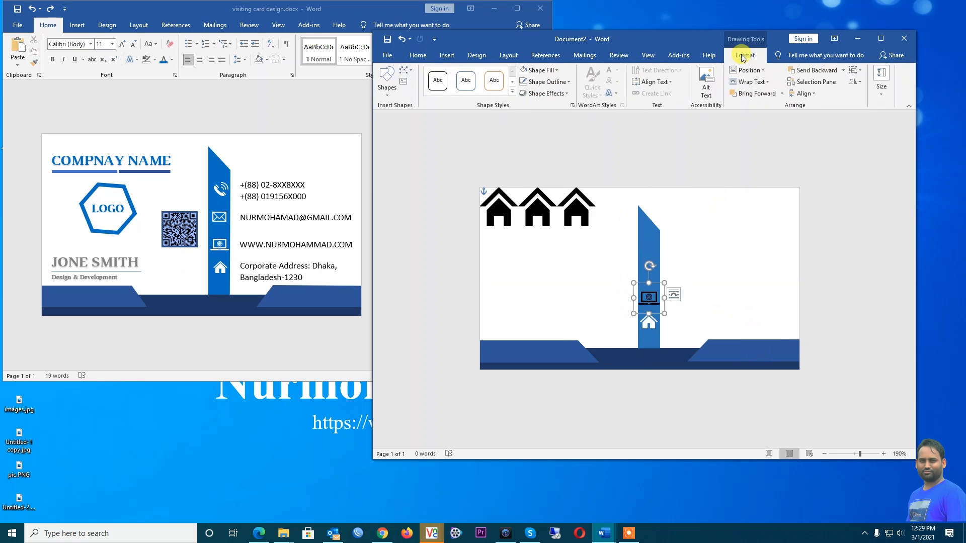
{"action": "left_click", "coordinate": [556, 70]}
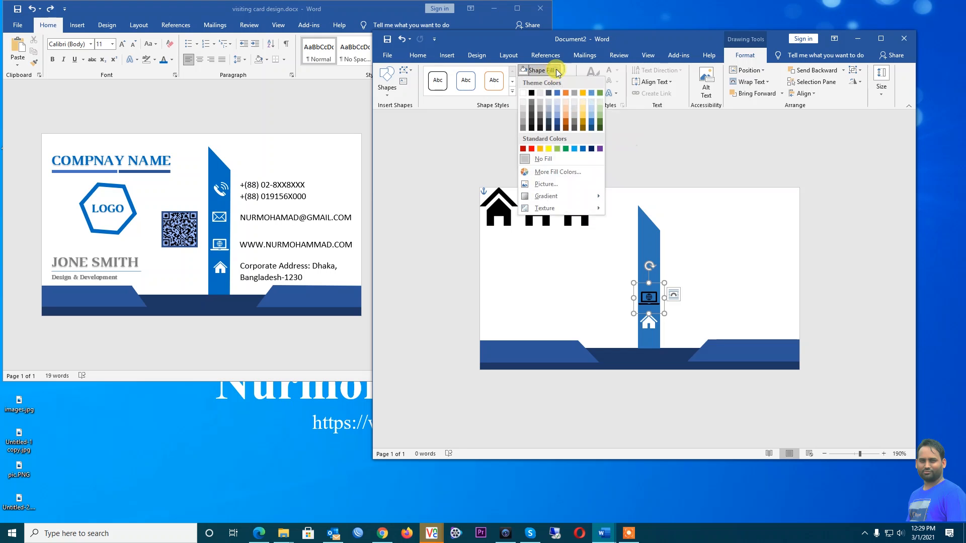
{"action": "left_click", "coordinate": [523, 95]}
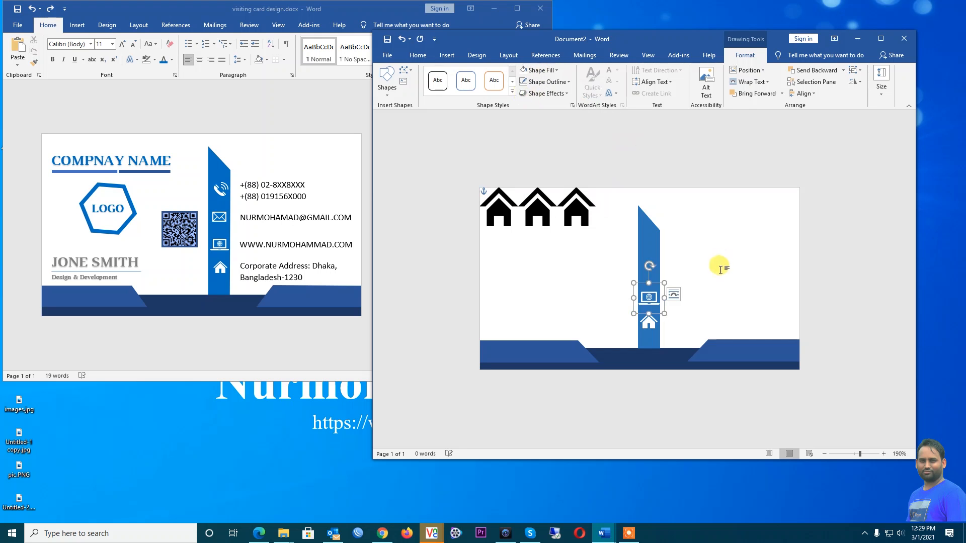
{"action": "left_click", "coordinate": [750, 267]}
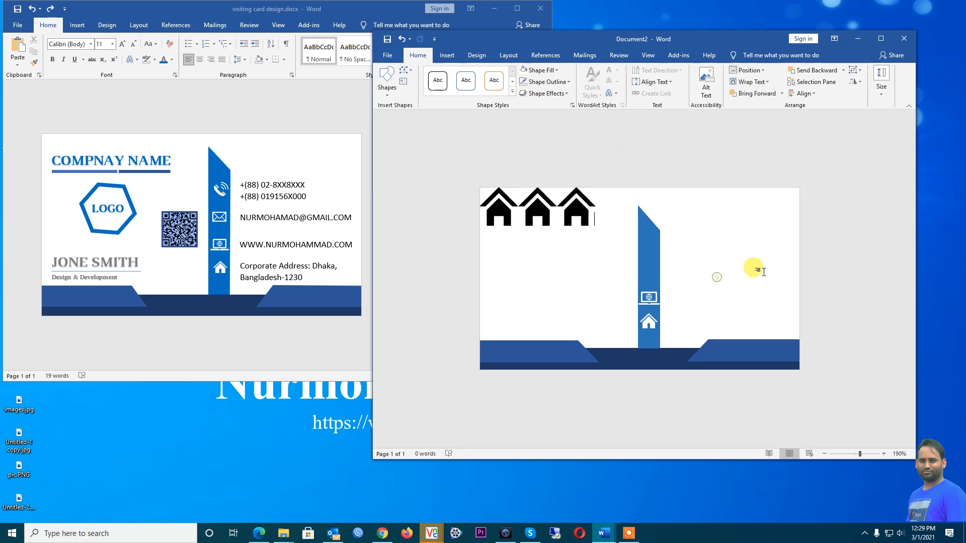
{"action": "left_click", "coordinate": [649, 296]}
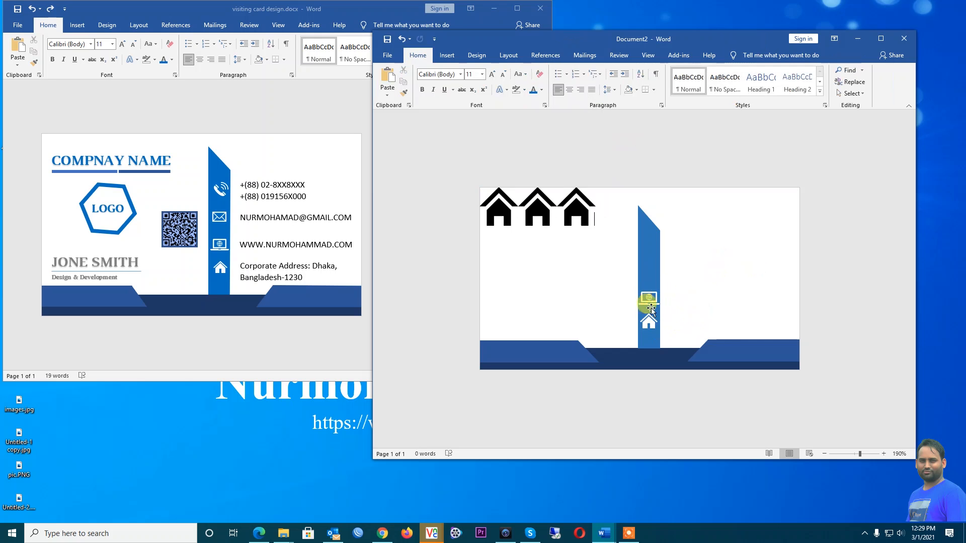
{"action": "left_click", "coordinate": [499, 215]}
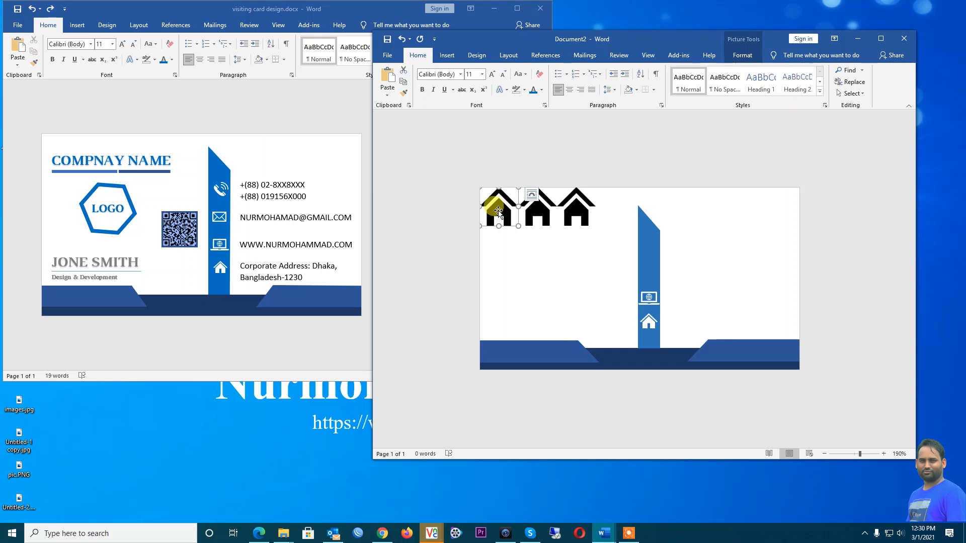
Swap the first house picture for the plain envelope icon from an 'email' icon search
{"action": "right_click", "coordinate": [498, 210]}
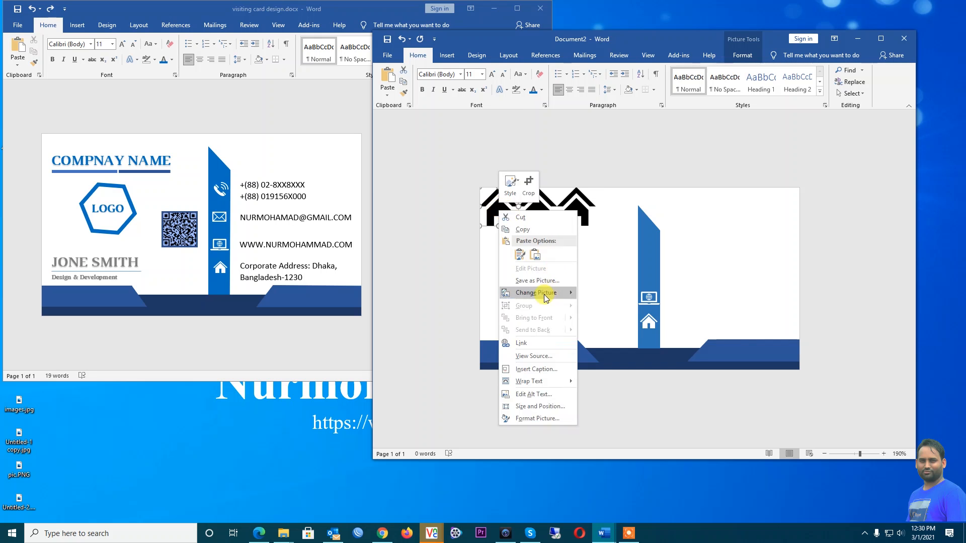
{"action": "mouse_move", "coordinate": [545, 297]}
{"action": "left_click", "coordinate": [607, 318]}
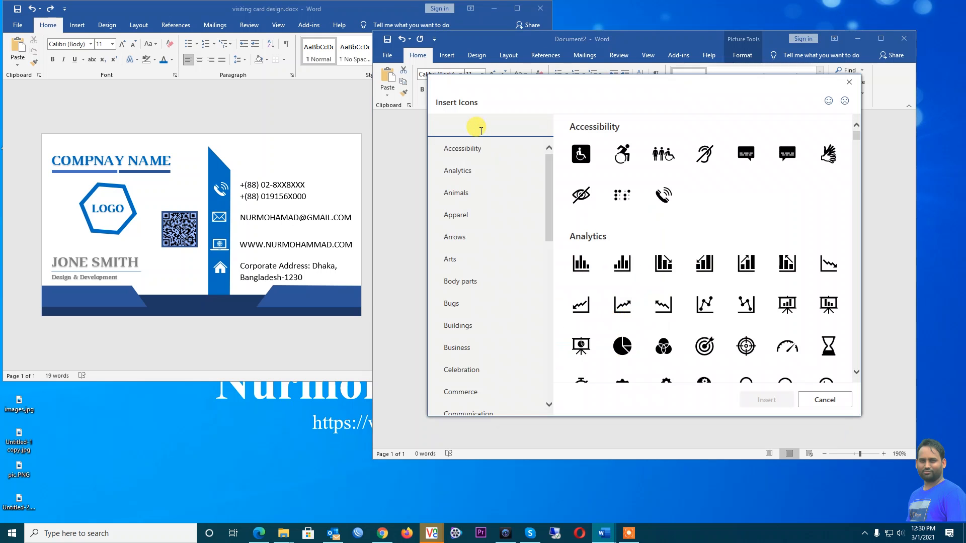
{"action": "type", "text": "email"}
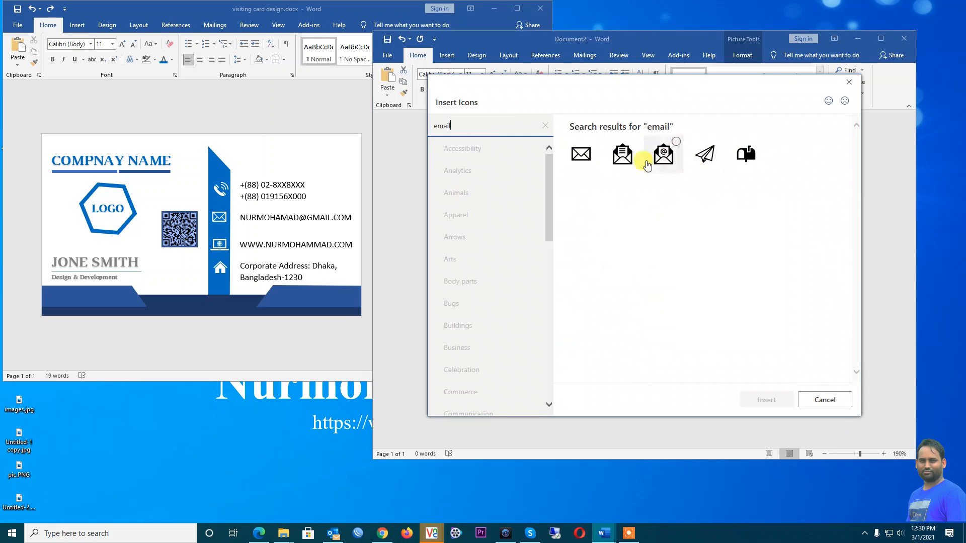
{"action": "left_click", "coordinate": [590, 154]}
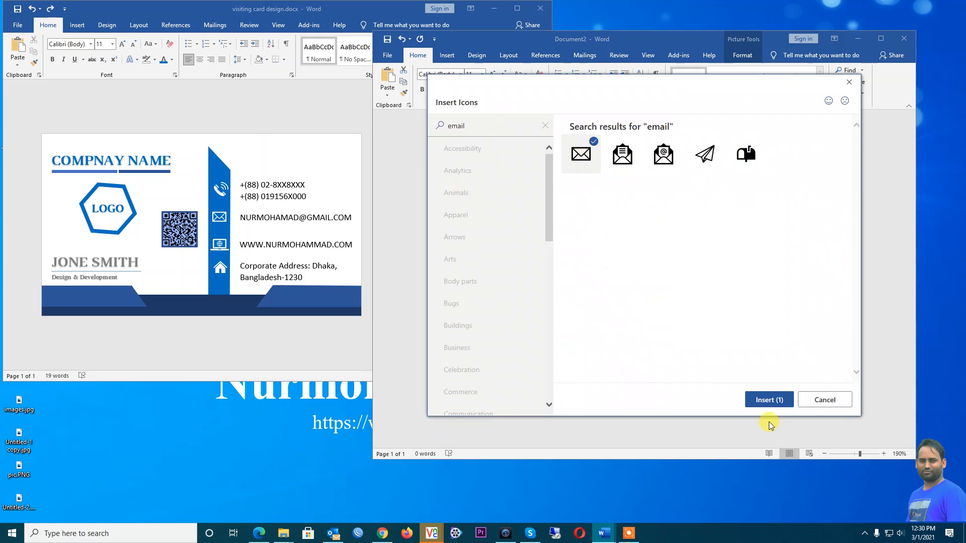
{"action": "left_click", "coordinate": [769, 400]}
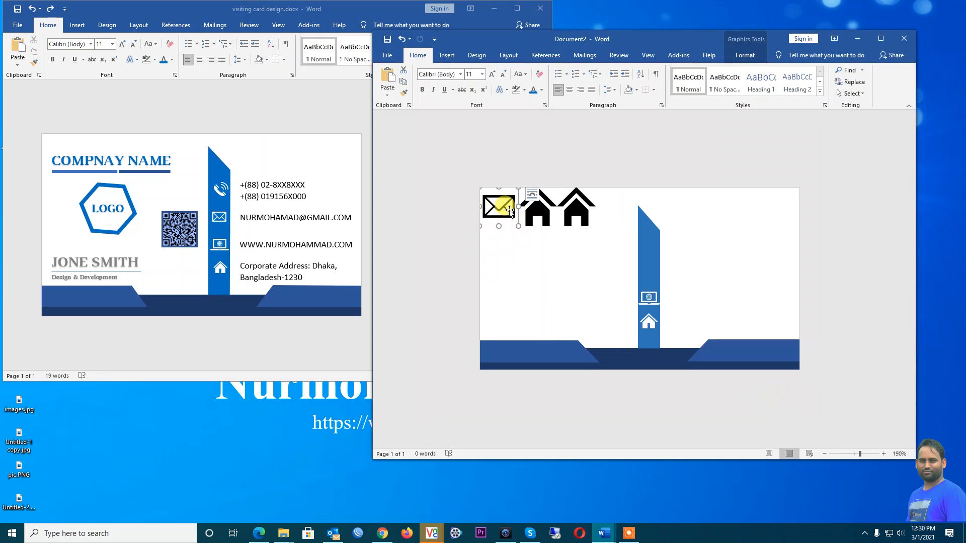
Convert the envelope to a shape, set it in front of text, and drag it onto the blue strip
{"action": "right_click", "coordinate": [502, 207]}
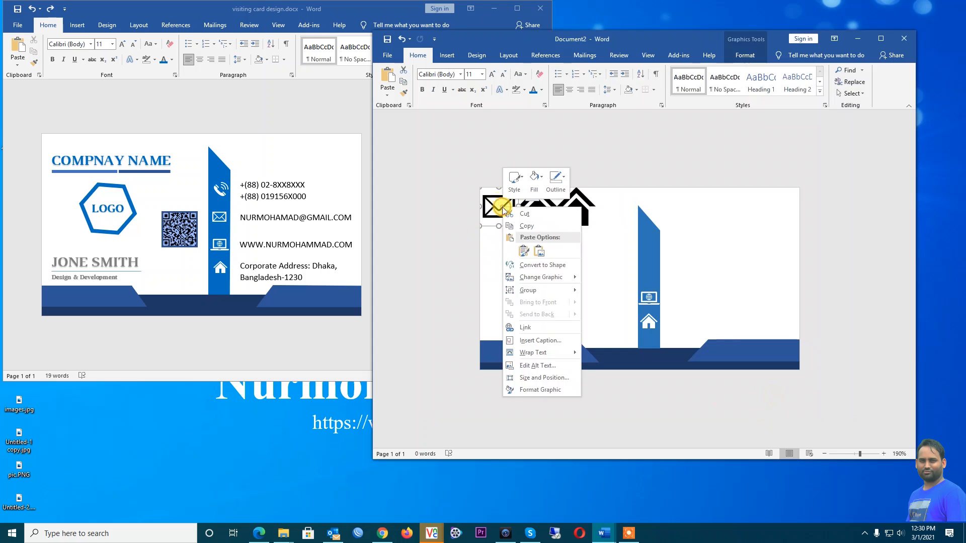
{"action": "left_click", "coordinate": [540, 266]}
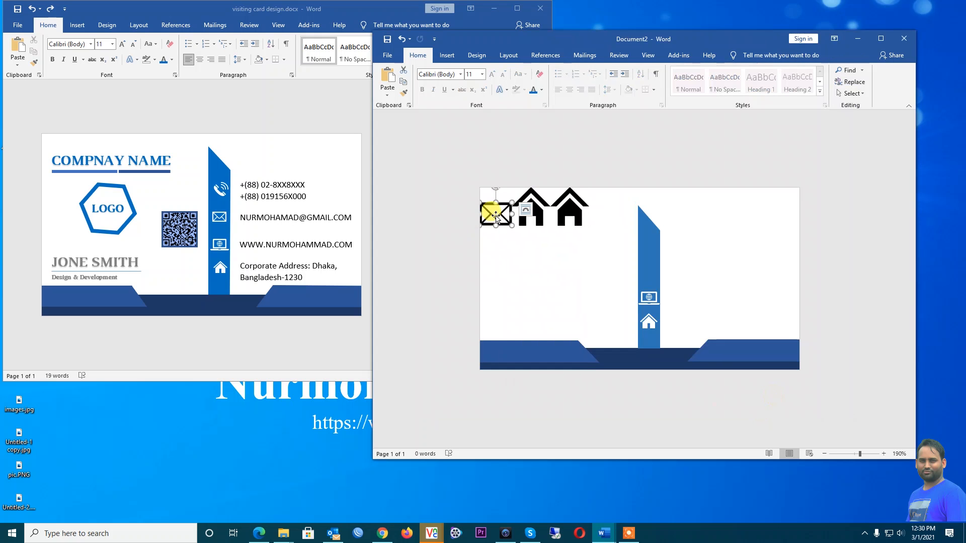
{"action": "right_click", "coordinate": [498, 215]}
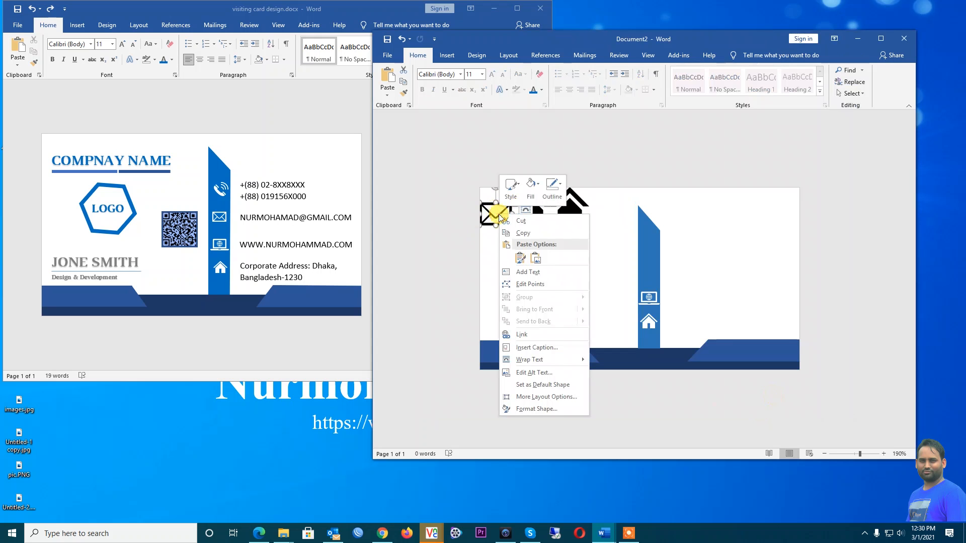
{"action": "mouse_move", "coordinate": [556, 363]}
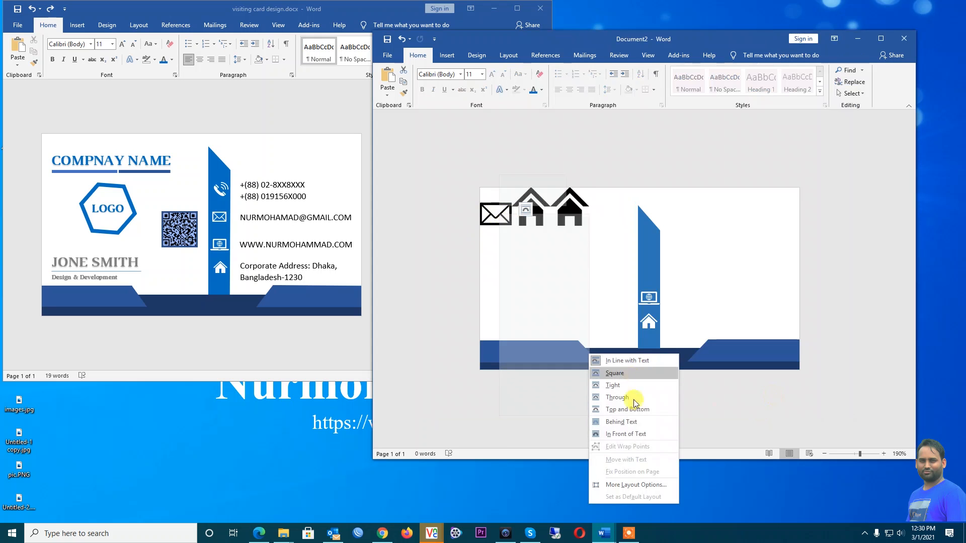
{"action": "left_click", "coordinate": [624, 435]}
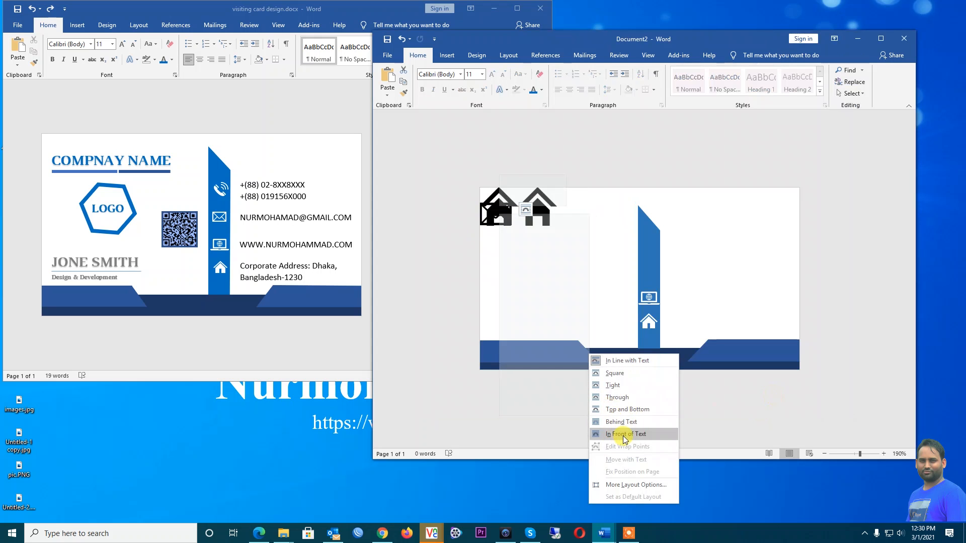
{"action": "left_click_drag", "start_coordinate": [494, 214], "coordinate": [649, 273]}
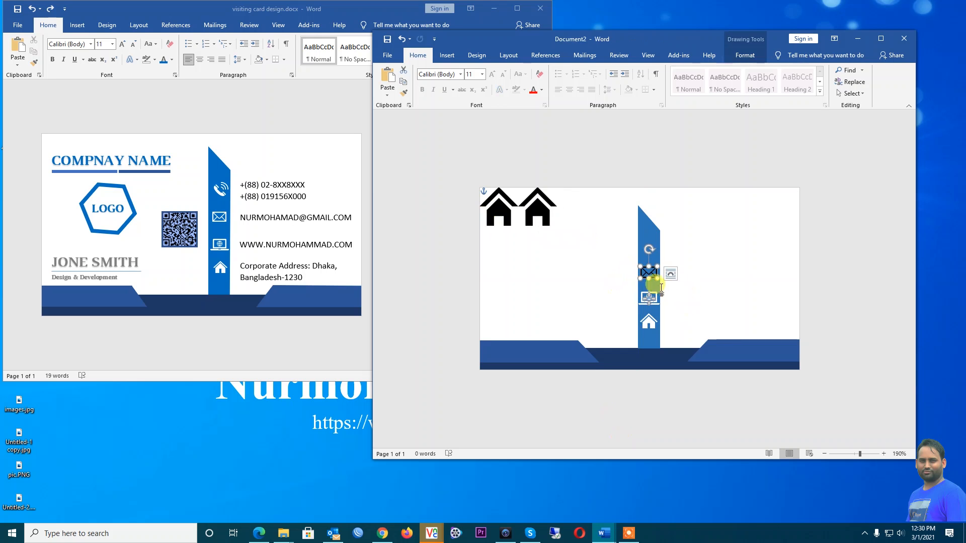
Fill the envelope shape with white and check the result
{"action": "left_click", "coordinate": [745, 59]}
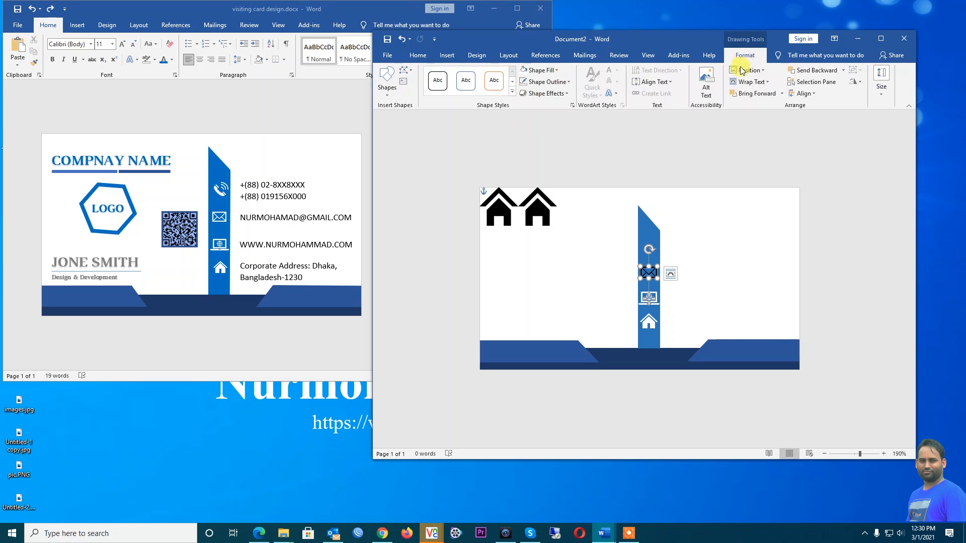
{"action": "left_click", "coordinate": [557, 71]}
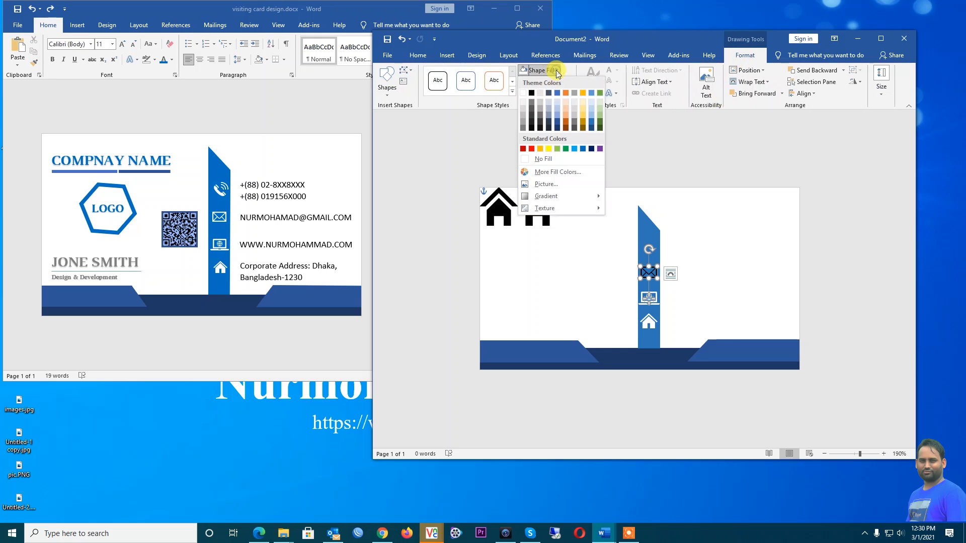
{"action": "left_click", "coordinate": [523, 94]}
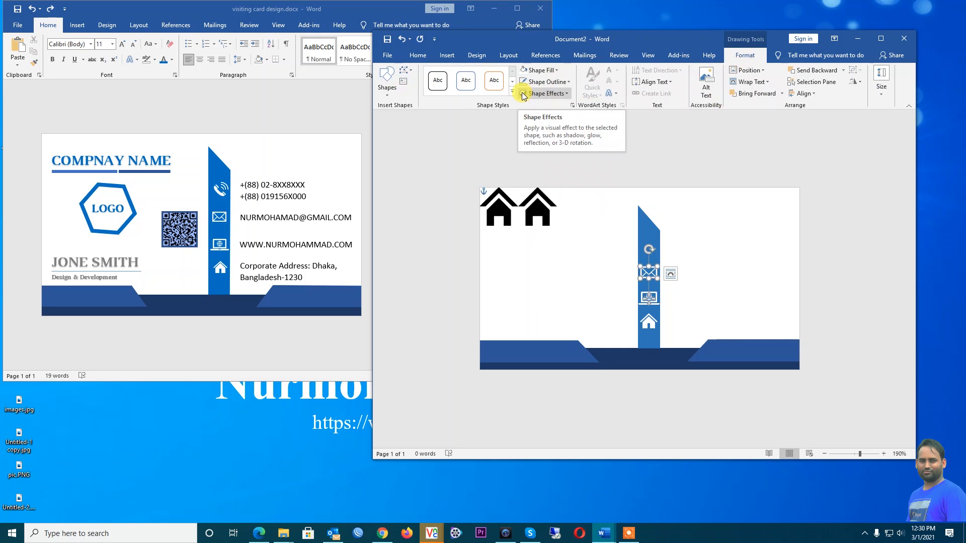
{"action": "left_click", "coordinate": [804, 260]}
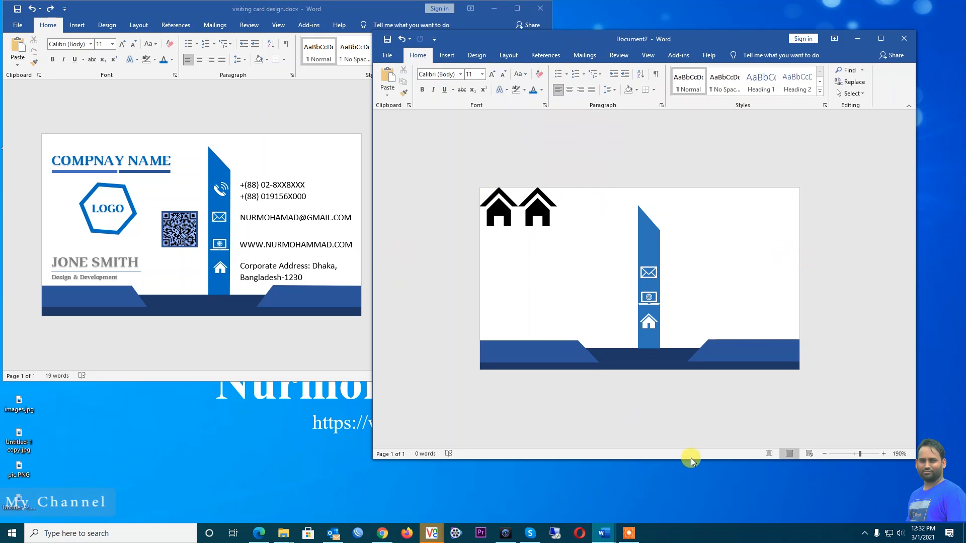
{"action": "left_click", "coordinate": [649, 274]}
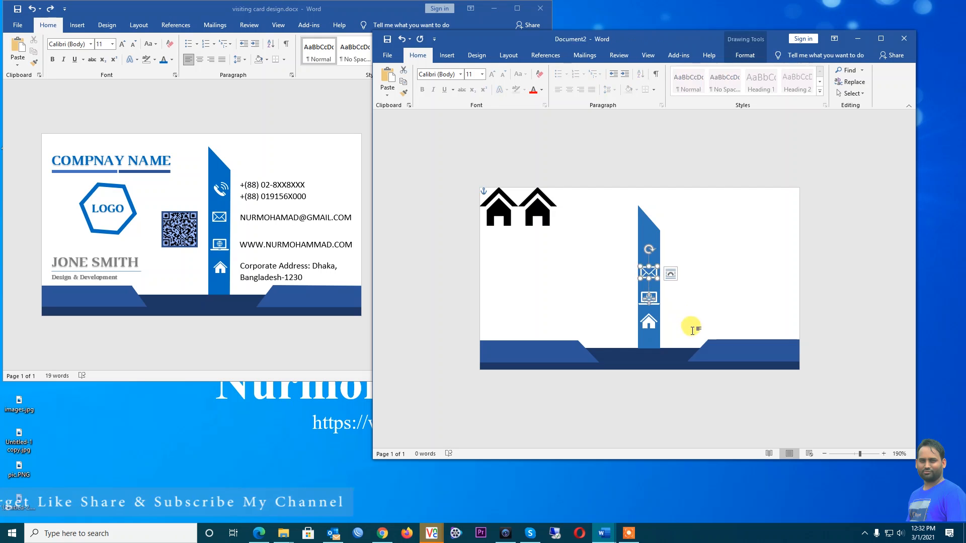
{"action": "left_click", "coordinate": [713, 278]}
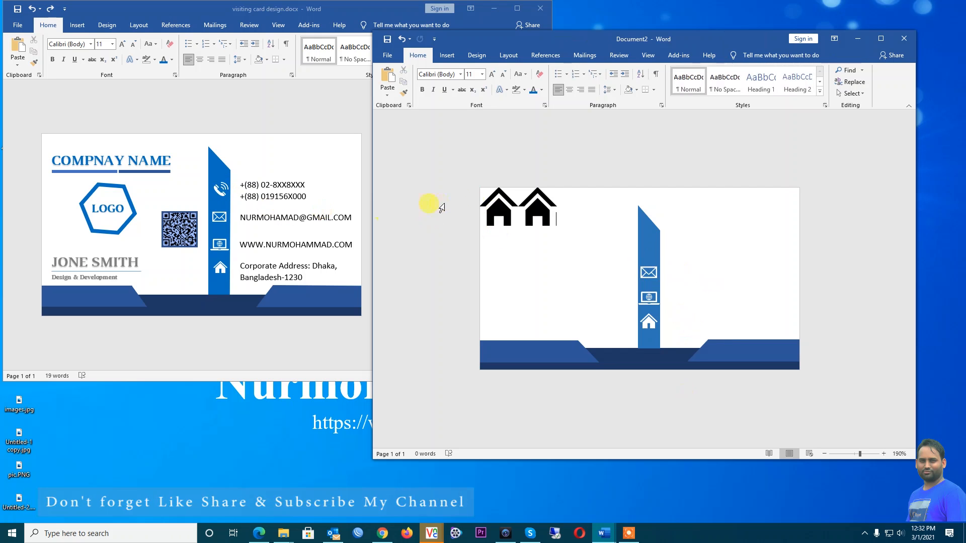
Change the left house picture to the first ringing-phone icon from a 'phone' icon search
{"action": "left_click", "coordinate": [504, 216]}
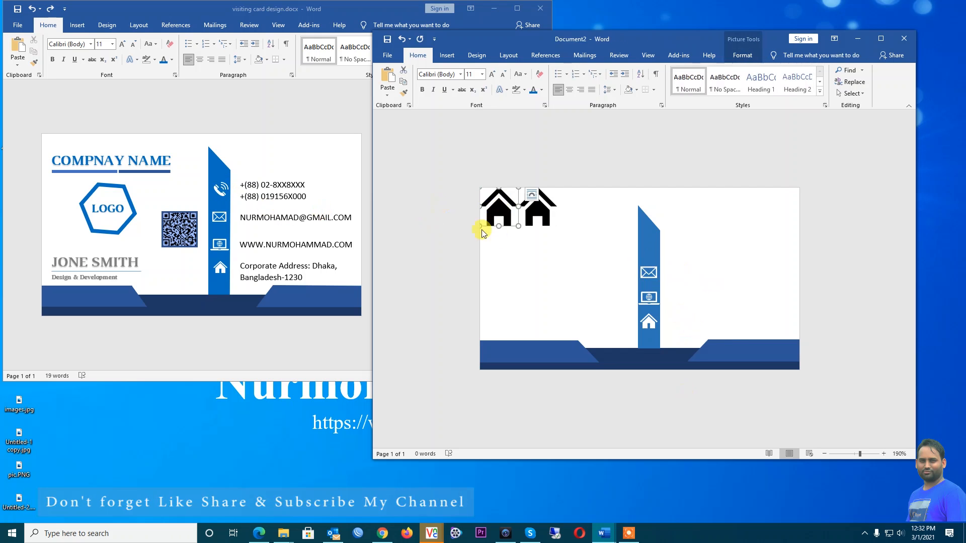
{"action": "right_click", "coordinate": [504, 211]}
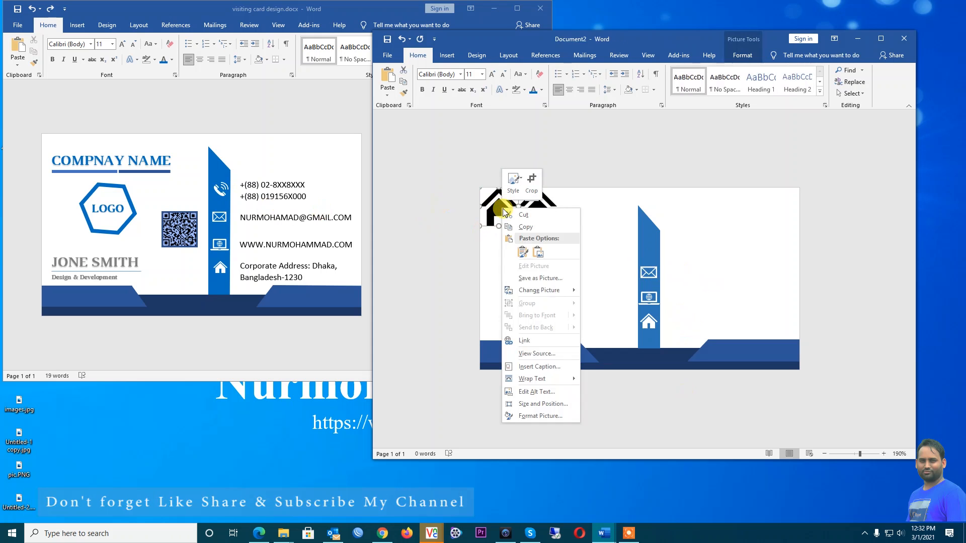
{"action": "mouse_move", "coordinate": [550, 296]}
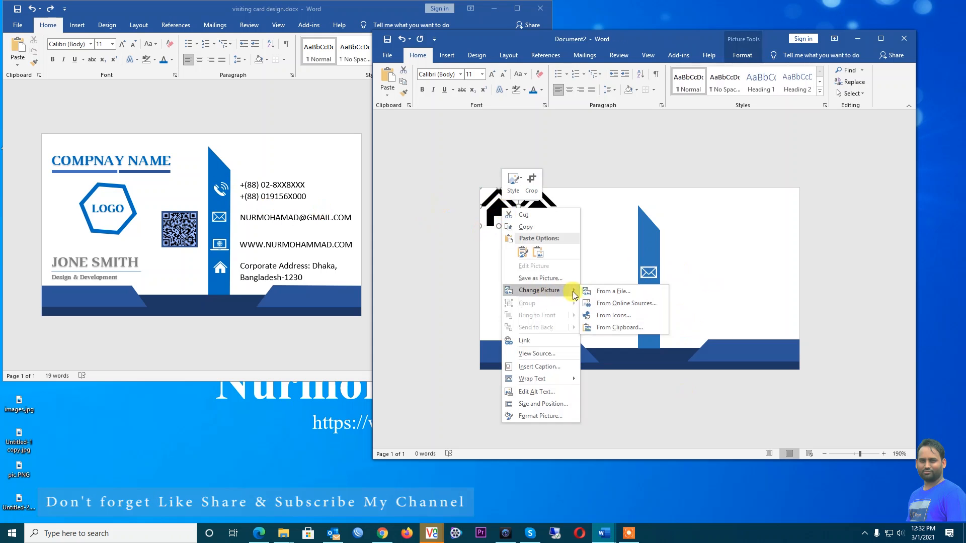
{"action": "left_click", "coordinate": [611, 316]}
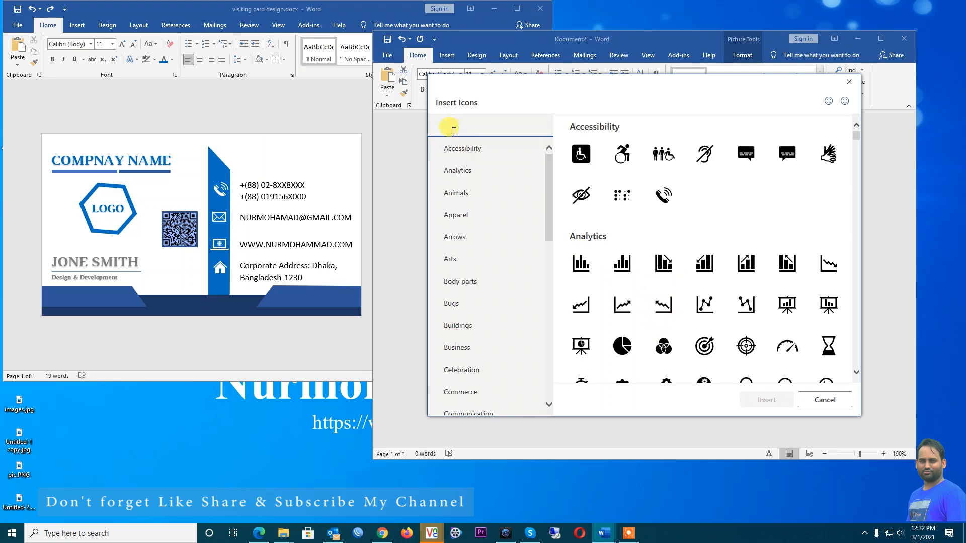
{"action": "type", "text": "contact"}
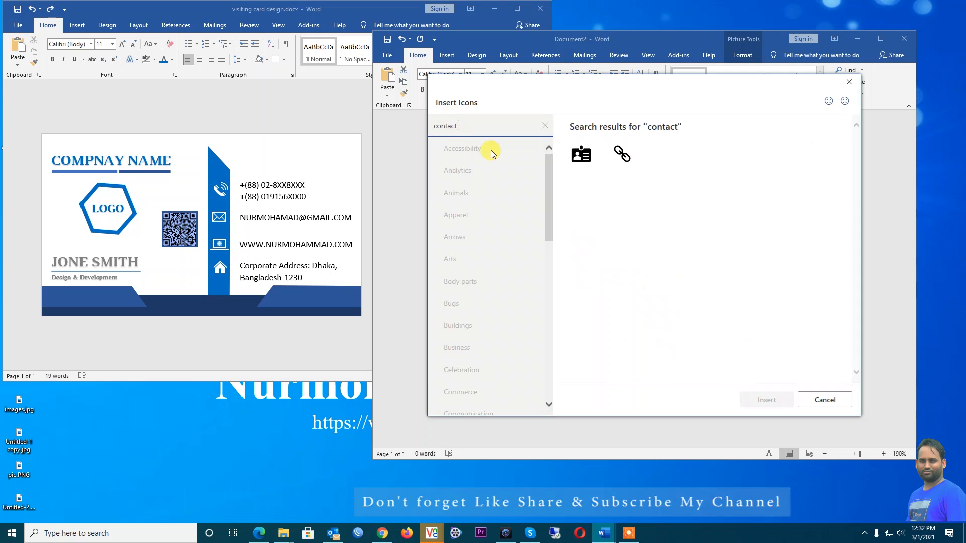
{"action": "key", "text": "BackSpace"}
{"action": "key", "text": "BackSpace"}
{"action": "key", "text": "BackSpace"}
{"action": "key", "text": "BackSpace"}
{"action": "key", "text": "BackSpace"}
{"action": "key", "text": "BackSpace"}
{"action": "key", "text": "BackSpace"}
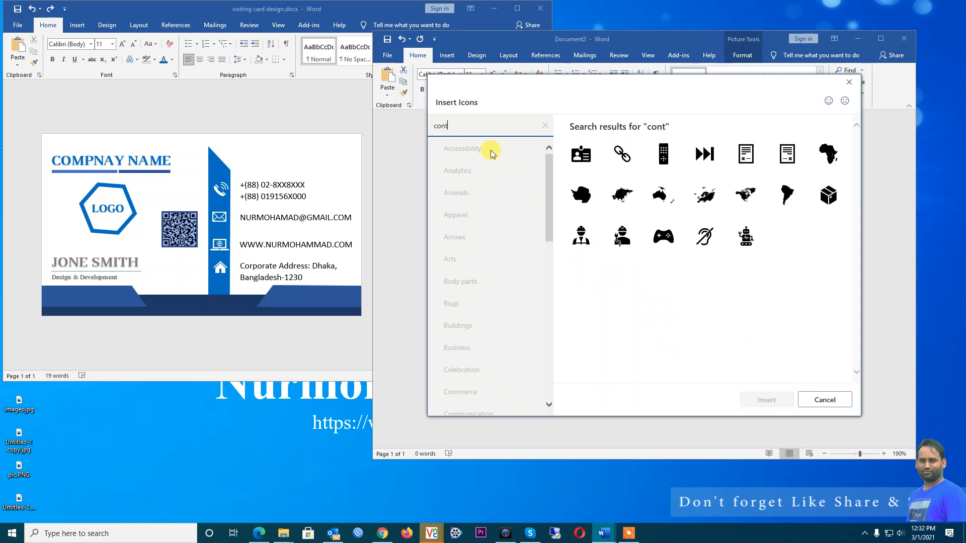
{"action": "type", "text": "phone"}
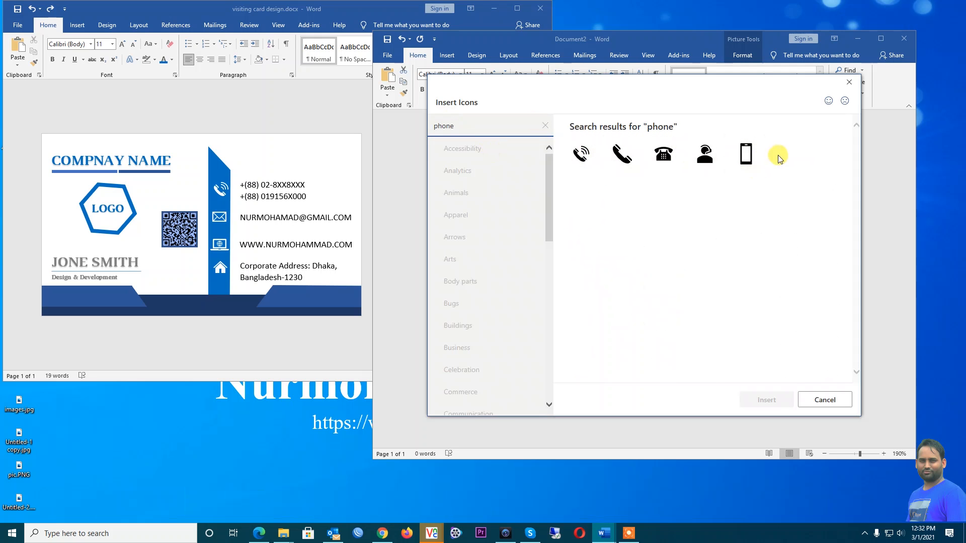
{"action": "left_click", "coordinate": [593, 147]}
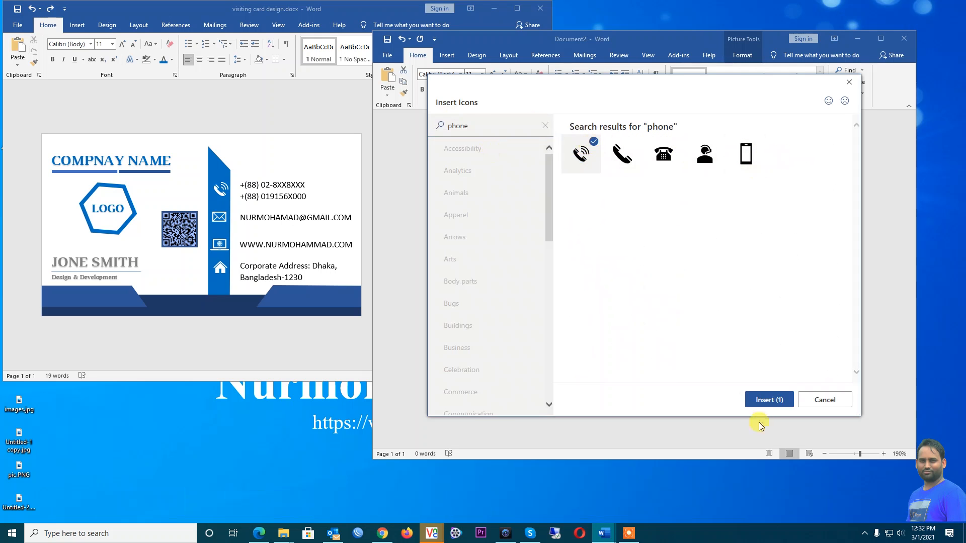
{"action": "left_click", "coordinate": [765, 400]}
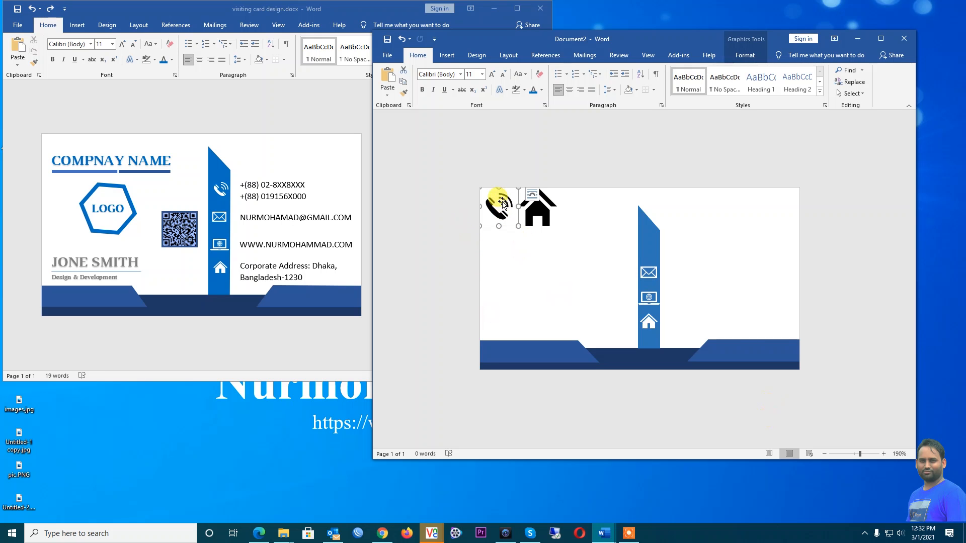
Set the phone icon to In Front of Text and try dragging it toward the blue strip
{"action": "right_click", "coordinate": [505, 203]}
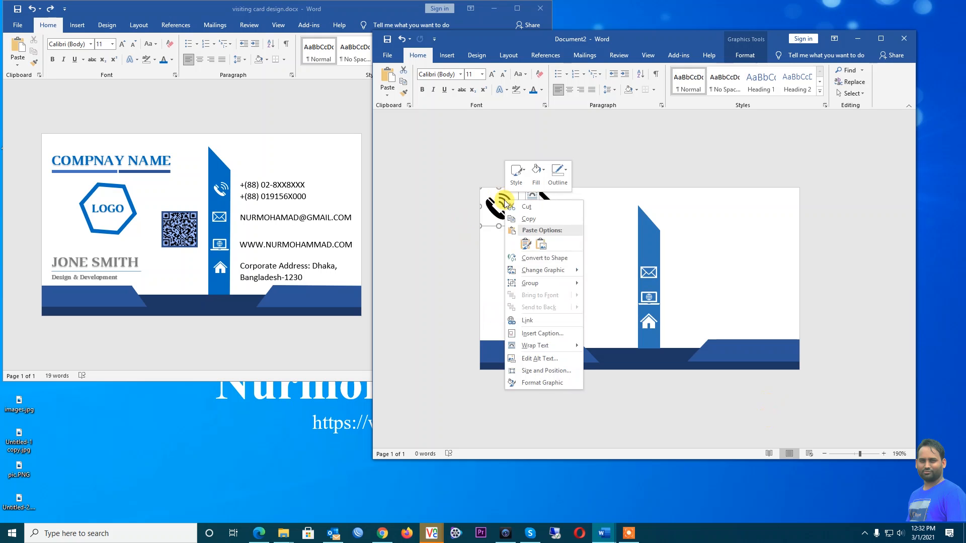
{"action": "left_click", "coordinate": [536, 285]}
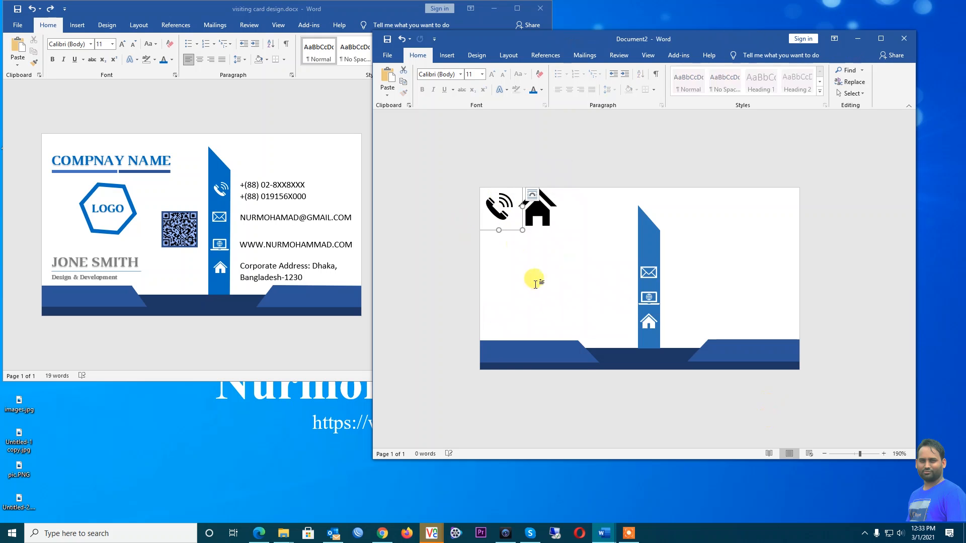
{"action": "right_click", "coordinate": [501, 204]}
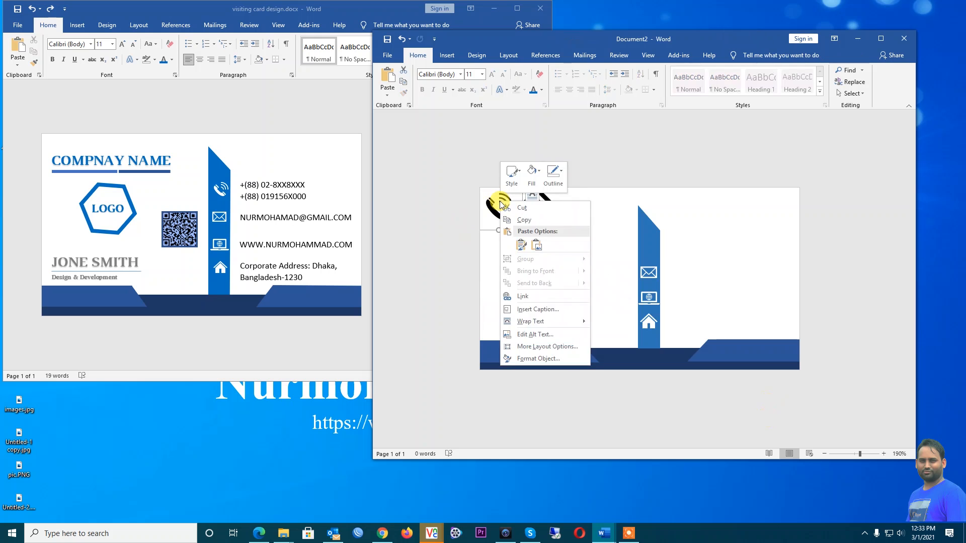
{"action": "mouse_move", "coordinate": [544, 322]}
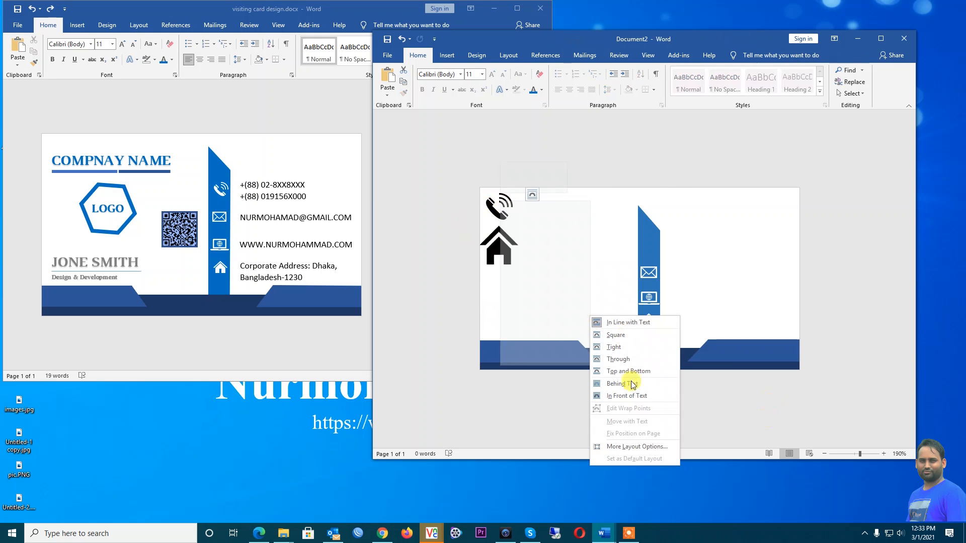
{"action": "left_click", "coordinate": [627, 396]}
{"action": "left_click_drag", "start_coordinate": [500, 209], "coordinate": [648, 241]}
{"action": "left_click_drag", "start_coordinate": [512, 210], "coordinate": [596, 243]}
Float the house icon in front of text, paste the phone icon, and drag it above the envelope
{"action": "left_click", "coordinate": [500, 215]}
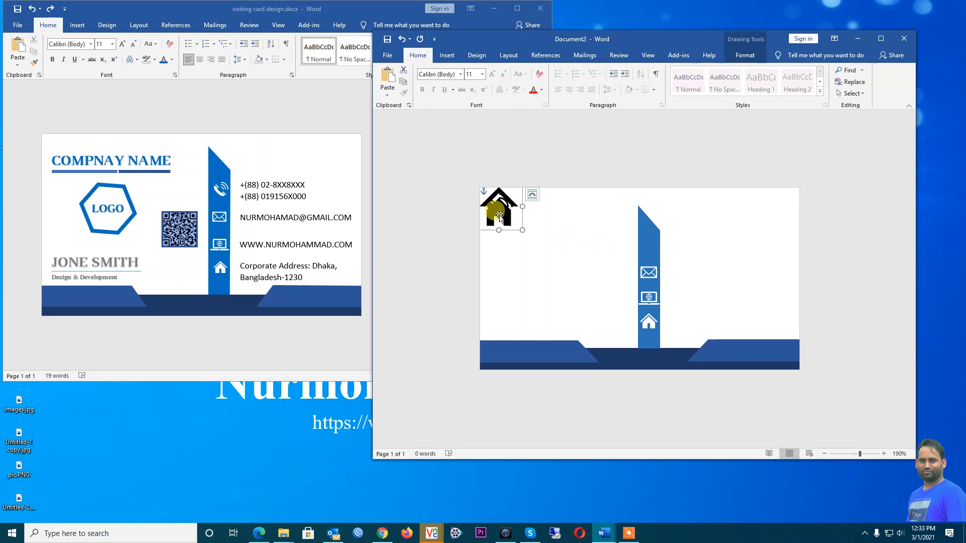
{"action": "left_click", "coordinate": [502, 221]}
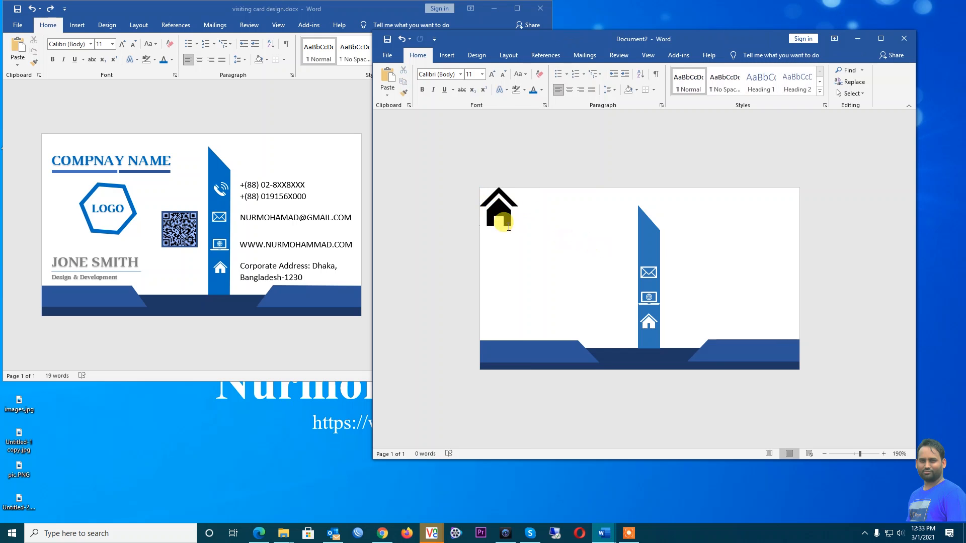
{"action": "left_click", "coordinate": [502, 222]}
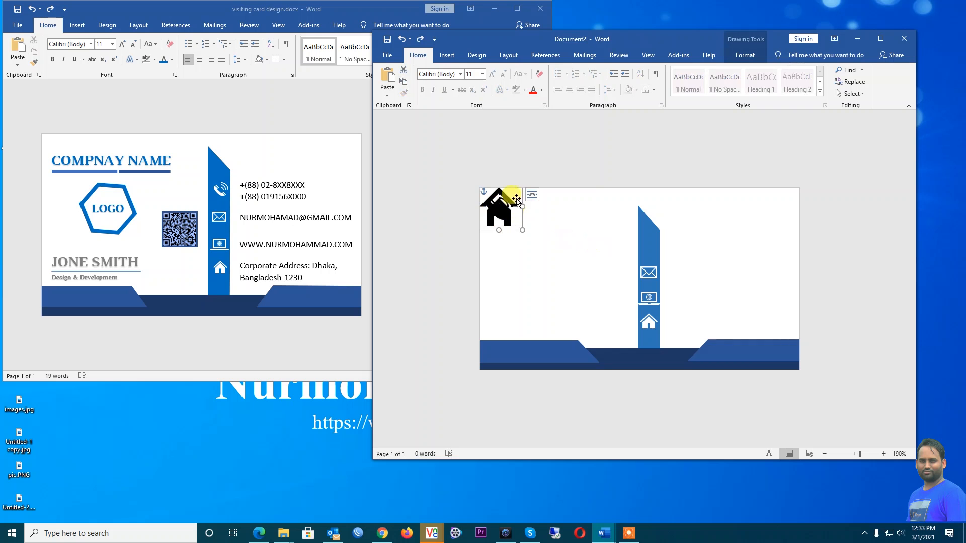
{"action": "left_click", "coordinate": [533, 196]}
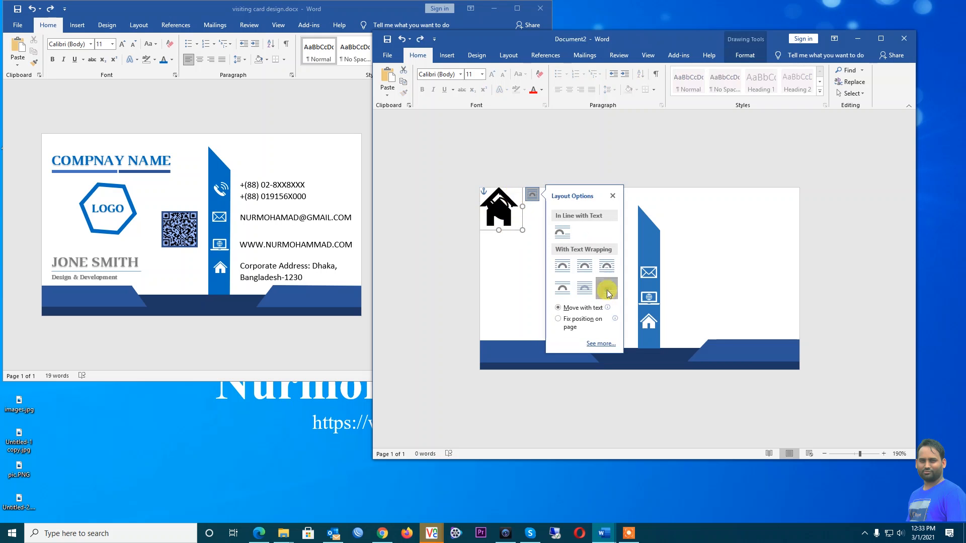
{"action": "left_click", "coordinate": [523, 267]}
{"action": "left_click", "coordinate": [498, 219]}
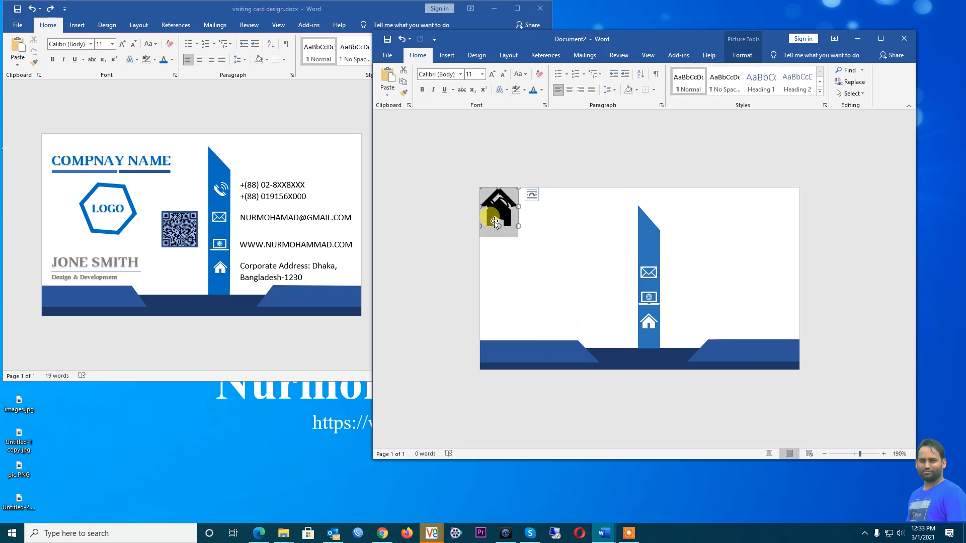
{"action": "left_click", "coordinate": [549, 221]}
{"action": "left_click", "coordinate": [517, 194]}
{"action": "left_click", "coordinate": [516, 192]}
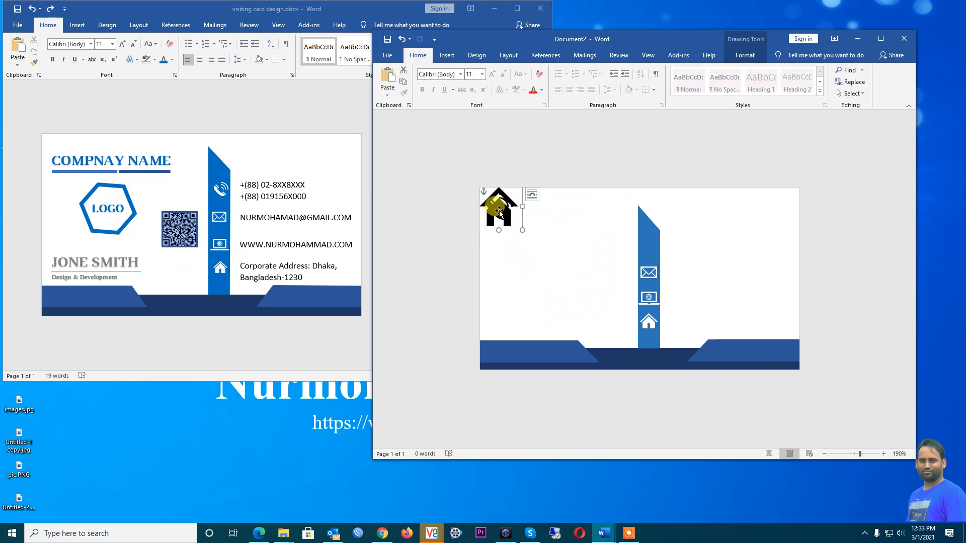
{"action": "key", "text": "ctrl+v"}
{"action": "left_click_drag", "start_coordinate": [557, 258], "coordinate": [652, 245]}
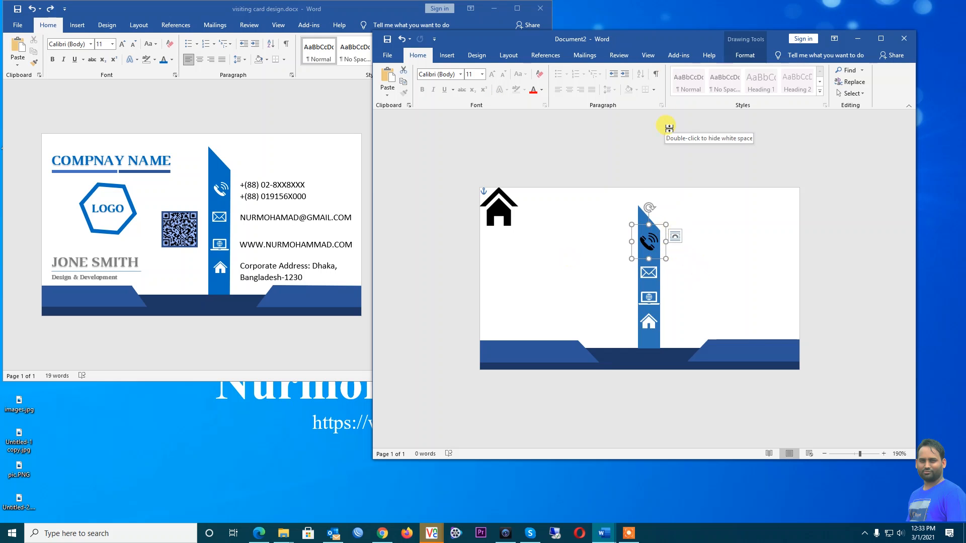
Fill the phone icon with white
{"action": "left_click", "coordinate": [735, 58]}
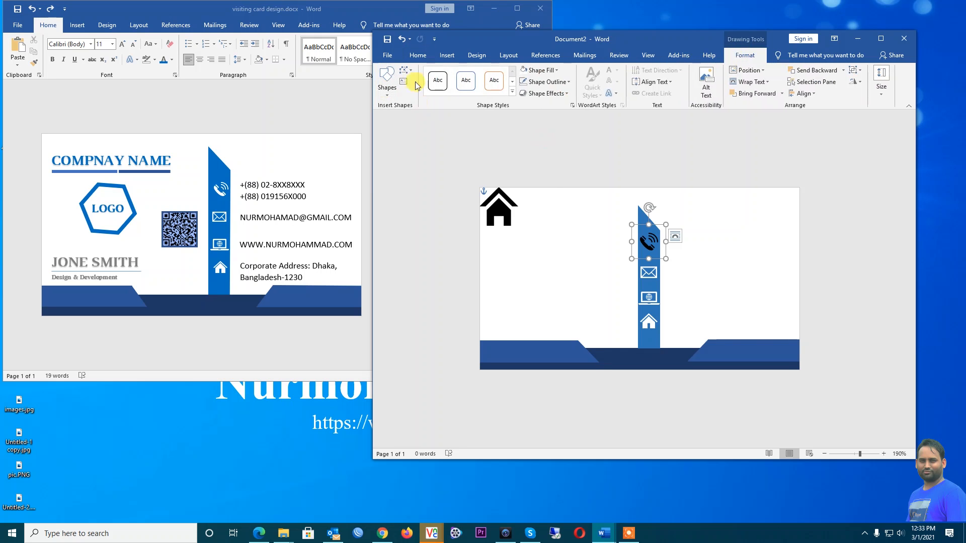
{"action": "left_click", "coordinate": [553, 71]}
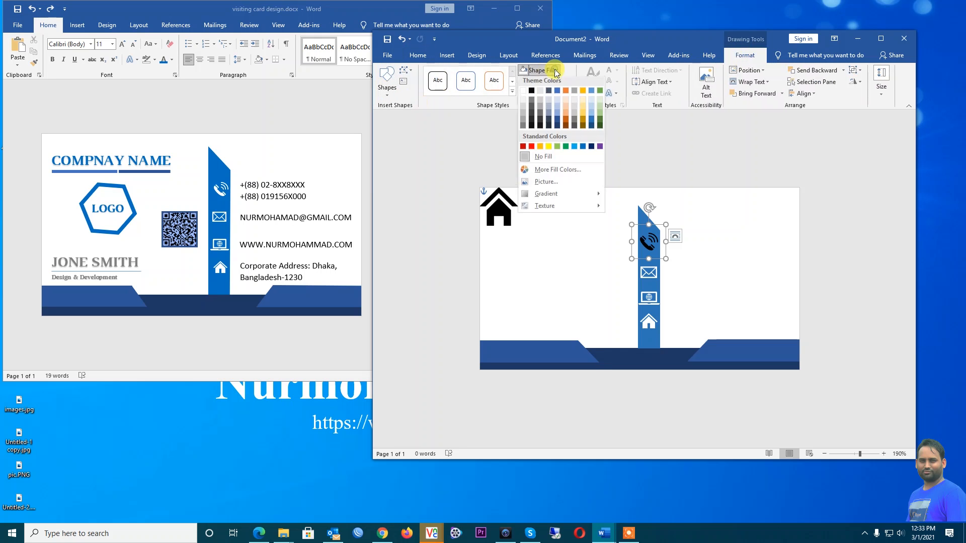
{"action": "left_click", "coordinate": [523, 94]}
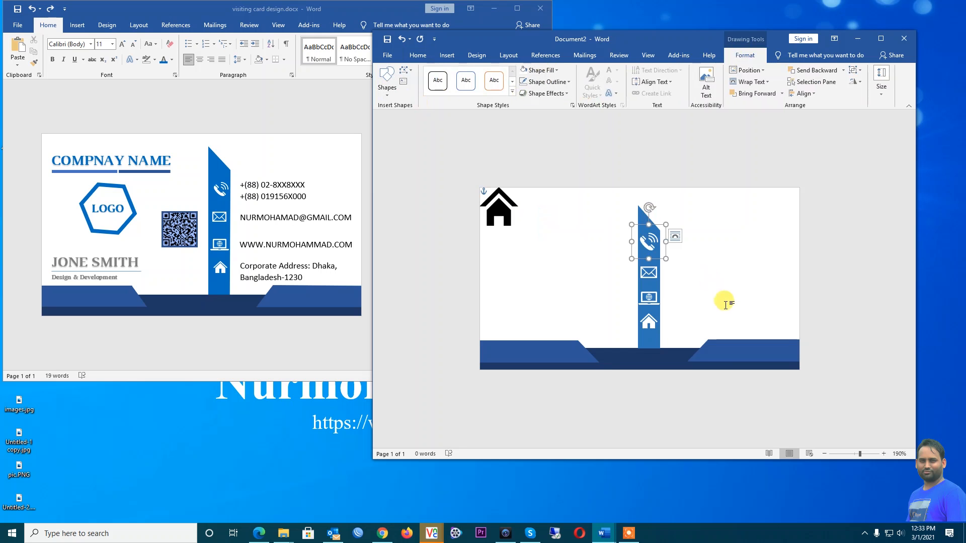
{"action": "left_click", "coordinate": [701, 269]}
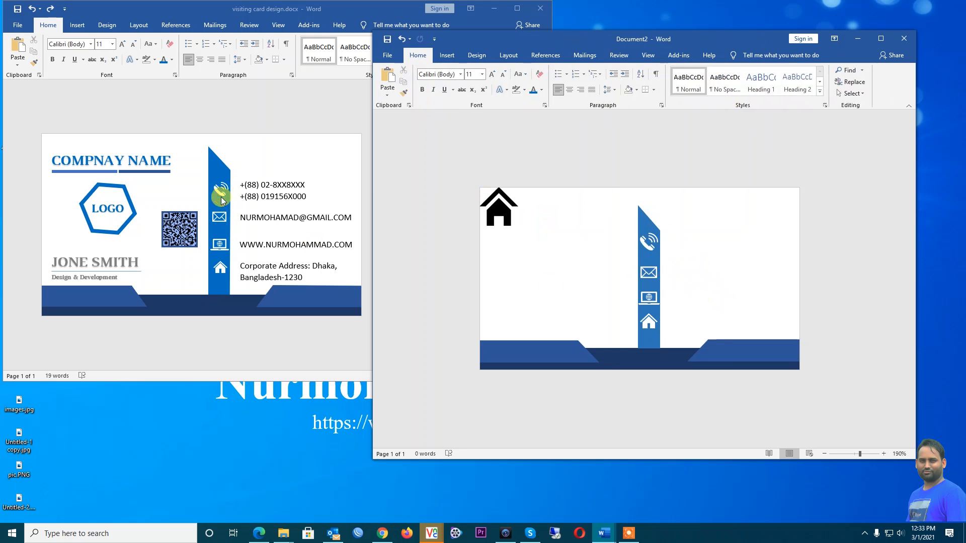
Nudge the envelope icon slightly up and delete the black house picture
{"action": "left_click_drag", "start_coordinate": [646, 273], "coordinate": [647, 270]}
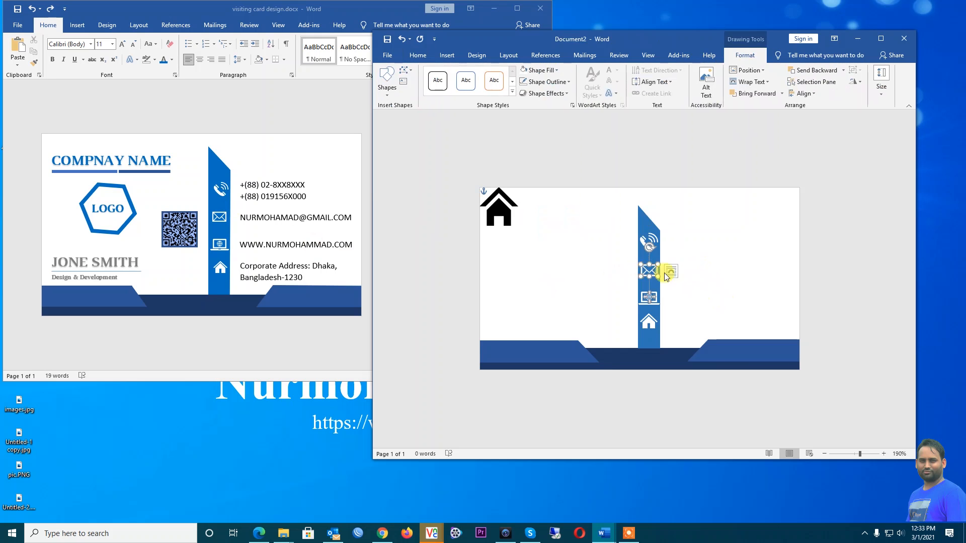
{"action": "left_click", "coordinate": [694, 273]}
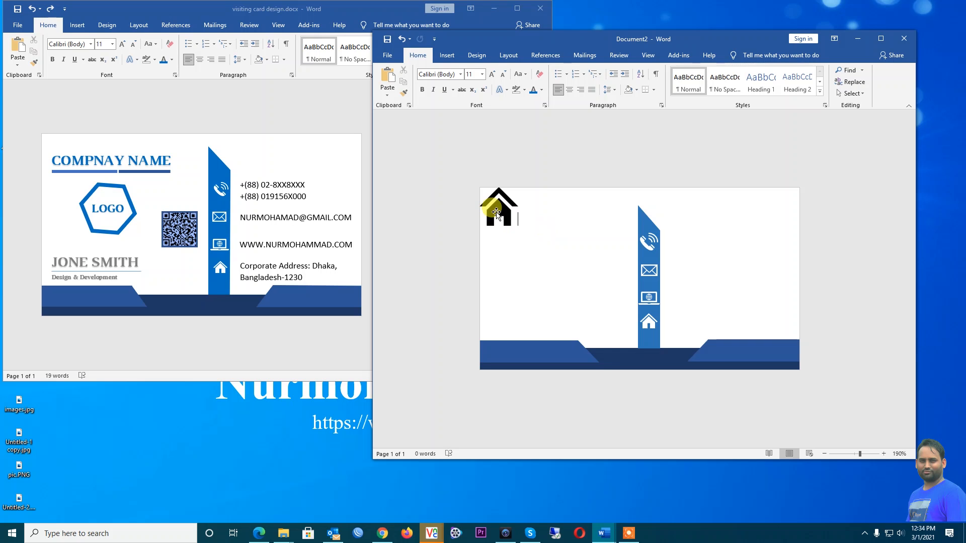
{"action": "left_click", "coordinate": [496, 213]}
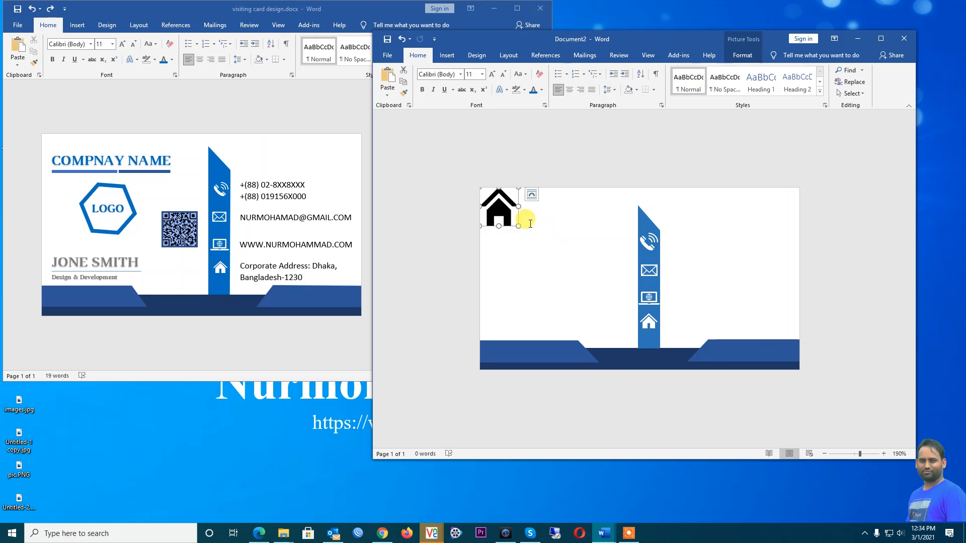
{"action": "key", "text": "Delete"}
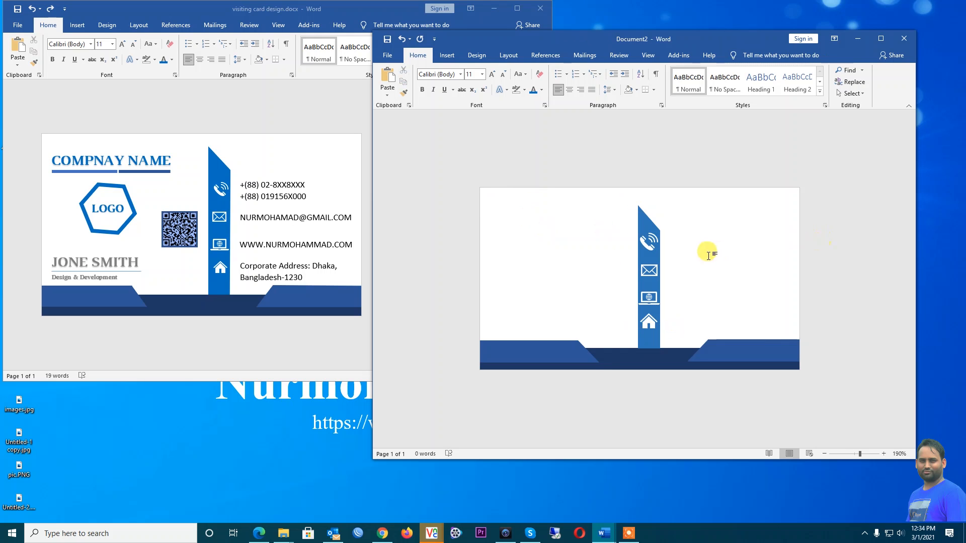
Back in the new card, draw a text box just right of the blue strip
{"action": "left_click", "coordinate": [261, 190]}
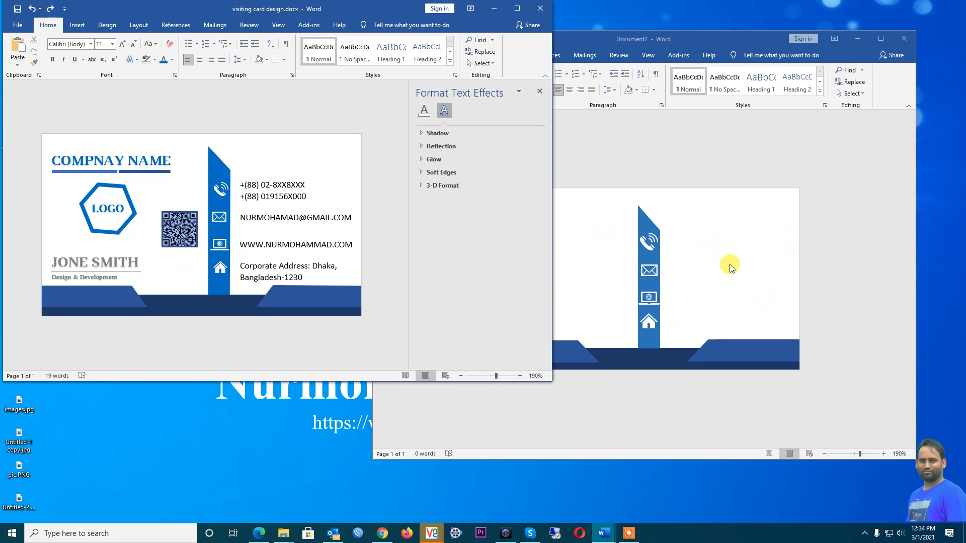
{"action": "left_click", "coordinate": [729, 263]}
{"action": "left_click", "coordinate": [447, 55]}
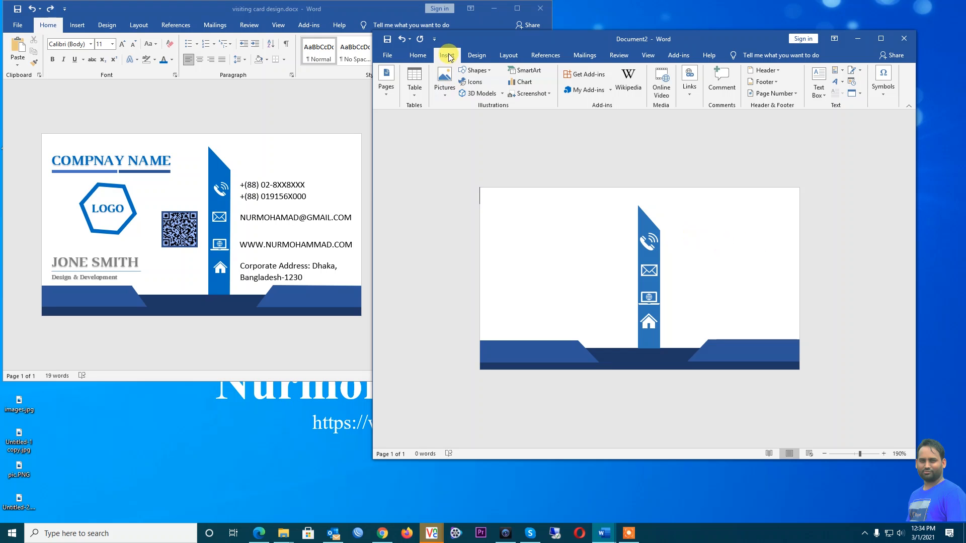
{"action": "left_click", "coordinate": [476, 71]}
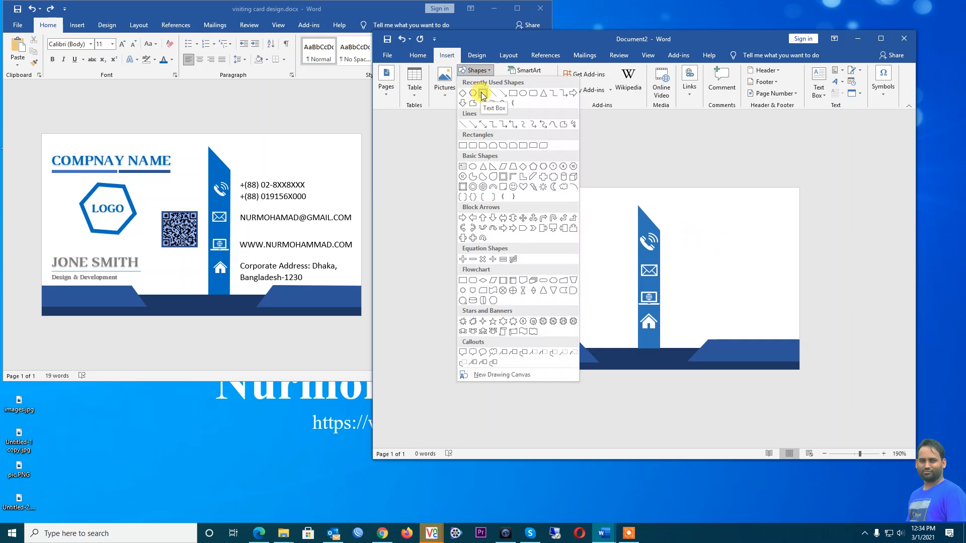
{"action": "left_click", "coordinate": [482, 95]}
{"action": "left_click_drag", "start_coordinate": [678, 232], "coordinate": [705, 325]}
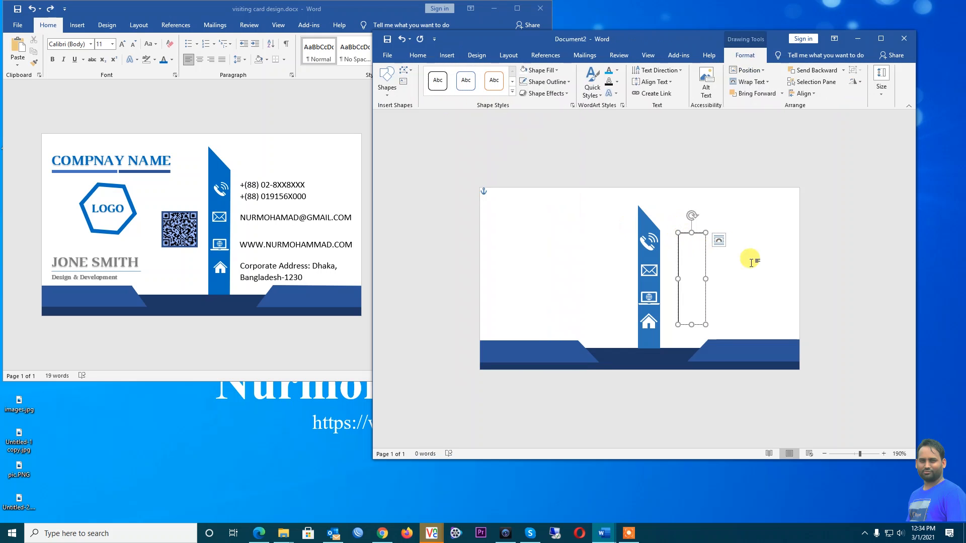
Type two phone numbers on separate lines, resizing the box to fit them
{"action": "type", "text": "+(88)"}
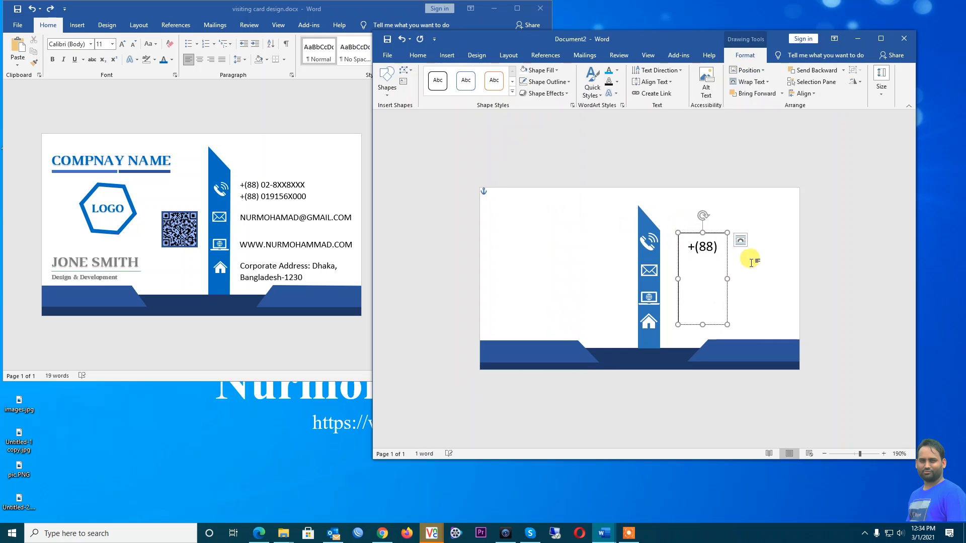
{"action": "type", "text": " 02"}
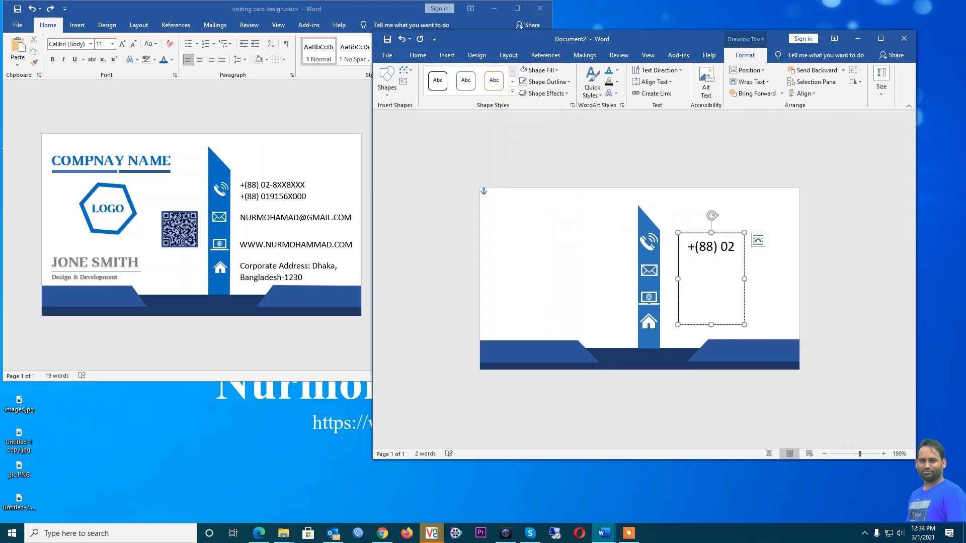
{"action": "type", "text": " 88"}
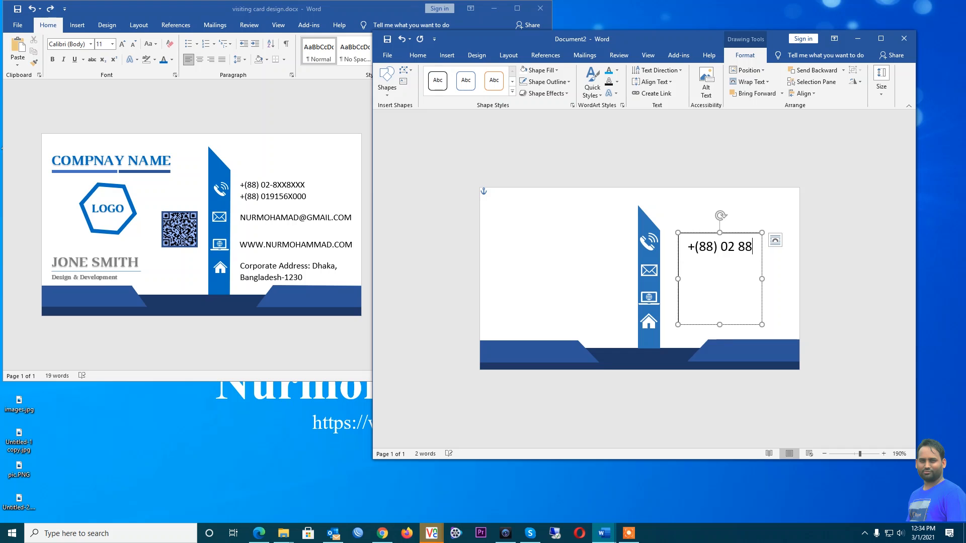
{"action": "type", "text": "XX"}
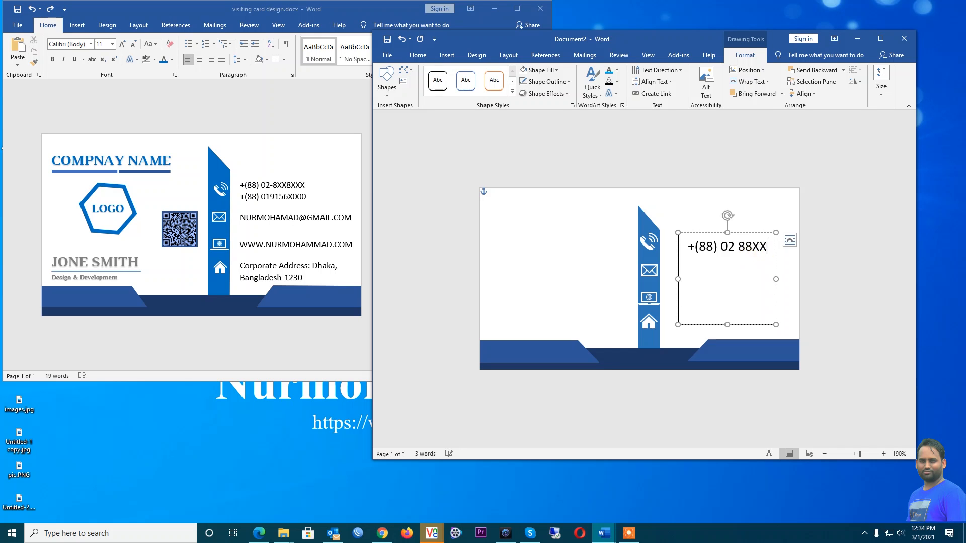
{"action": "type", "text": "XXX"}
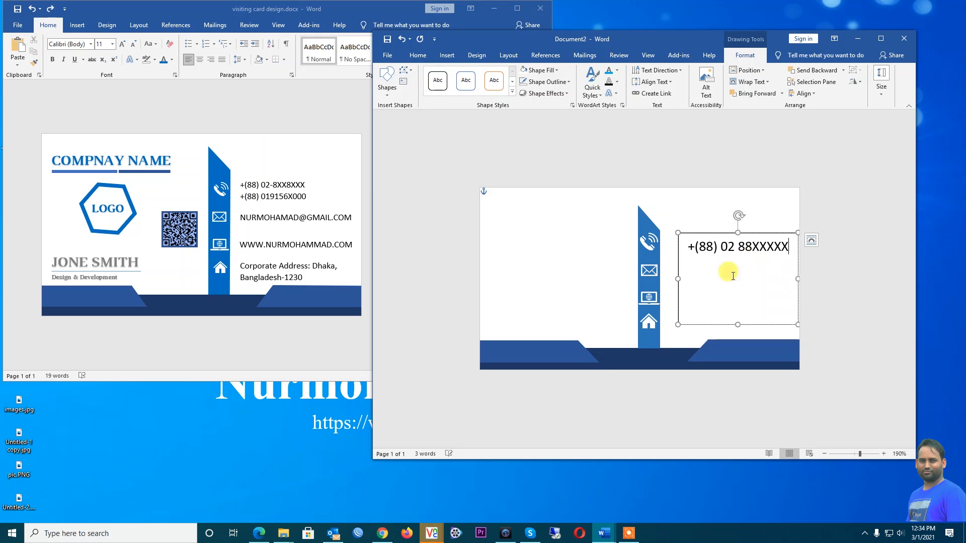
{"action": "left_click_drag", "start_coordinate": [735, 324], "coordinate": [729, 261]}
{"action": "left_click", "coordinate": [717, 237]}
{"action": "left_click", "coordinate": [788, 247]}
{"action": "key", "text": "Return"}
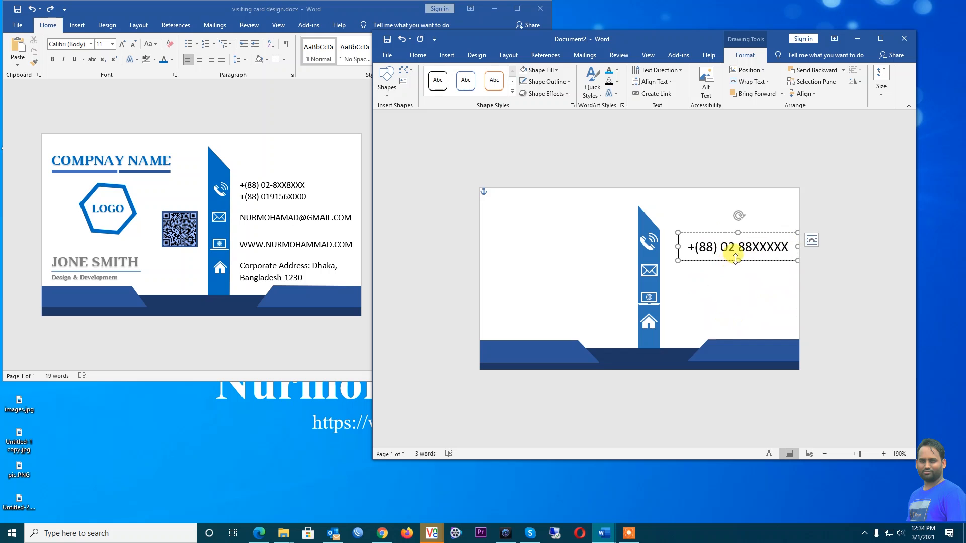
{"action": "left_click_drag", "start_coordinate": [738, 261], "coordinate": [738, 282]}
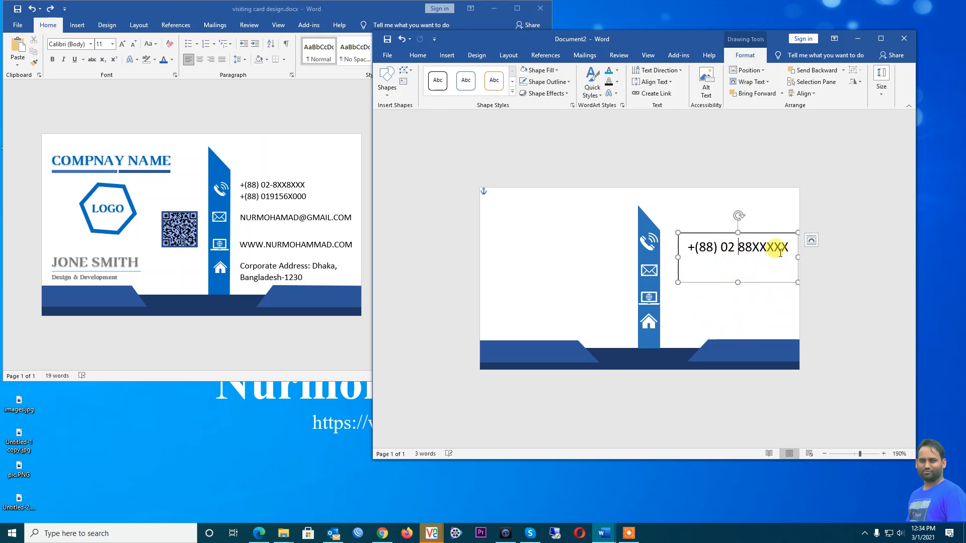
{"action": "key", "text": "Return"}
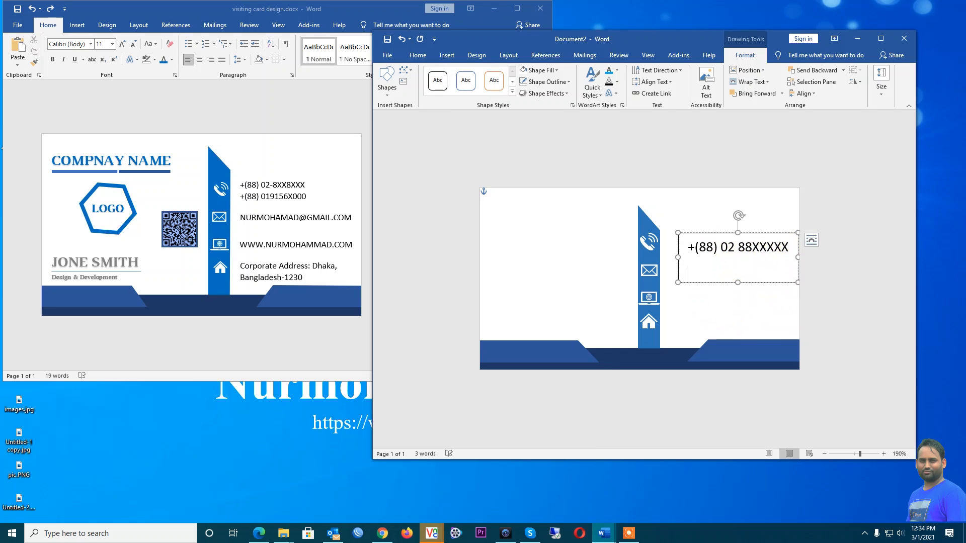
{"action": "type", "text": "+(88) 0191 XX XXXX"}
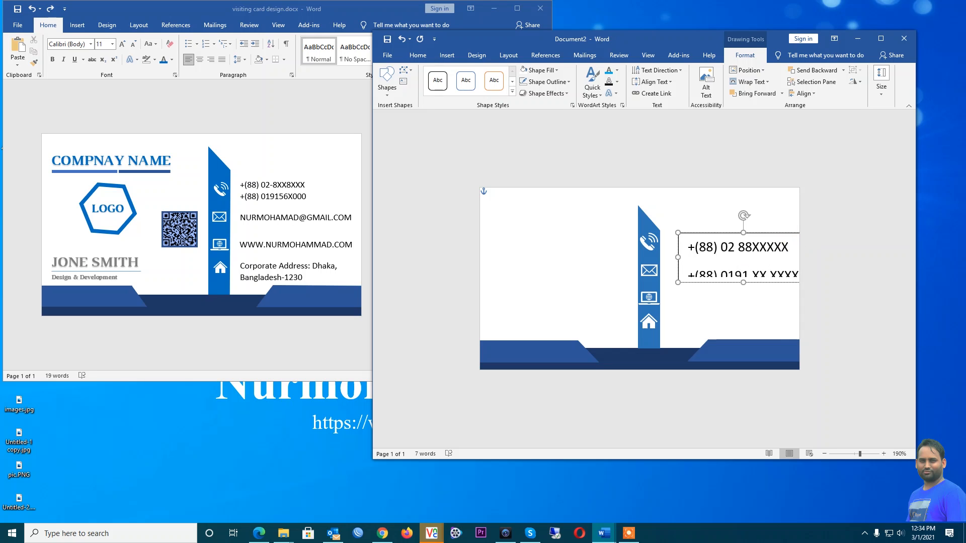
Maximize the window and remove the space after both phone-number paragraphs
{"action": "left_click_drag", "start_coordinate": [689, 244], "coordinate": [809, 279]}
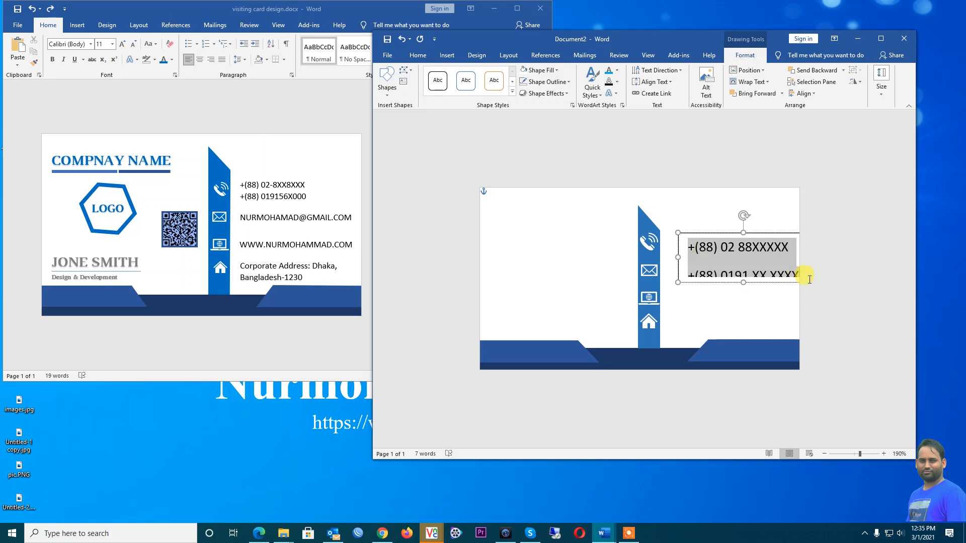
{"action": "double_click", "coordinate": [670, 37]}
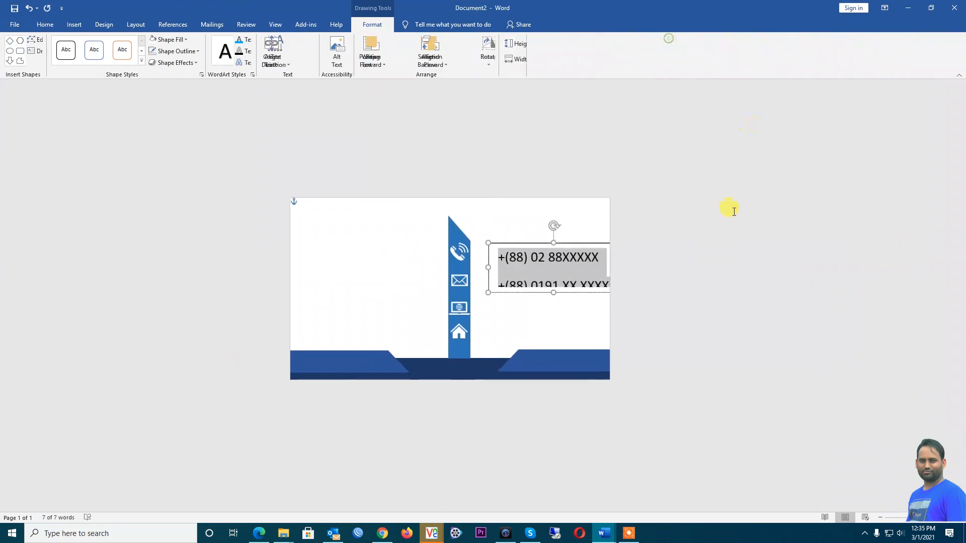
{"action": "left_click", "coordinate": [45, 24]}
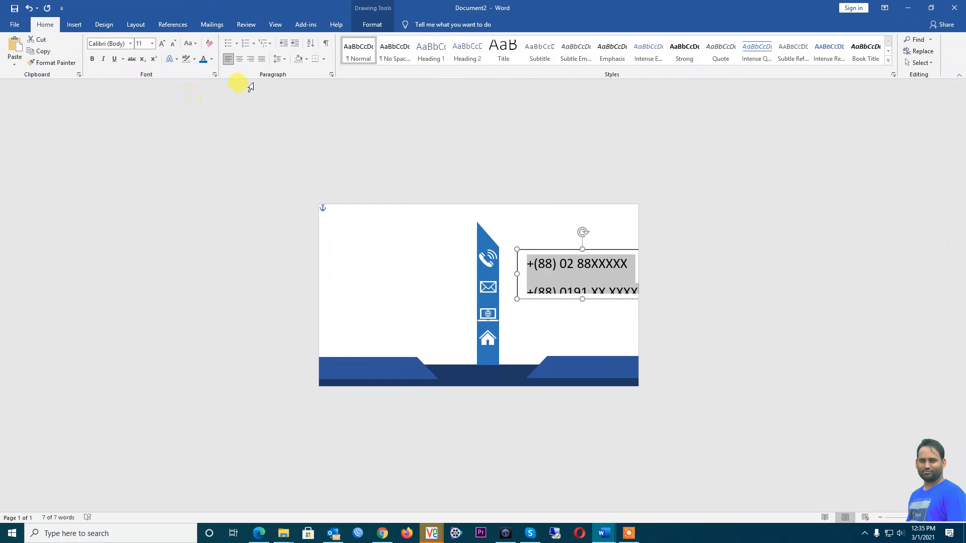
{"action": "left_click", "coordinate": [285, 62]}
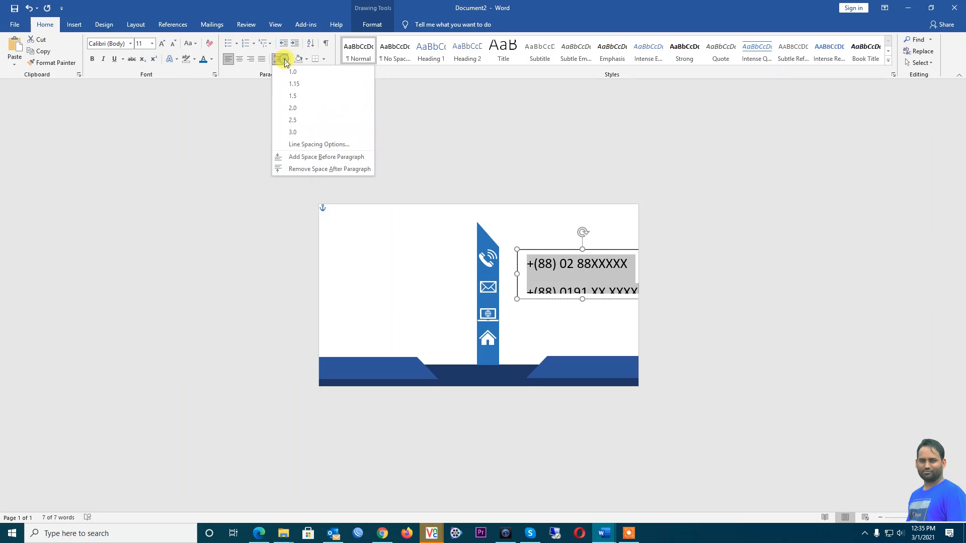
{"action": "left_click", "coordinate": [319, 169]}
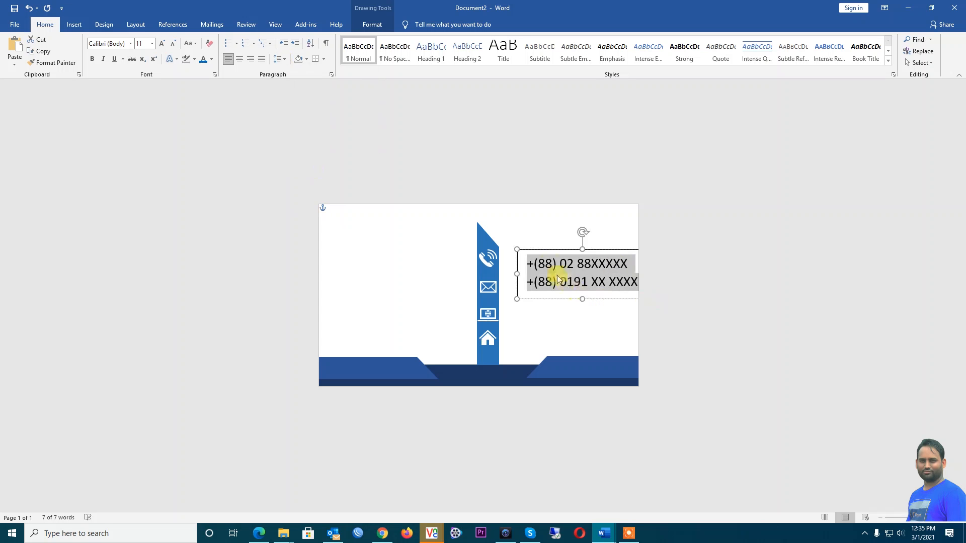
{"action": "left_click_drag", "start_coordinate": [548, 250], "coordinate": [537, 245]}
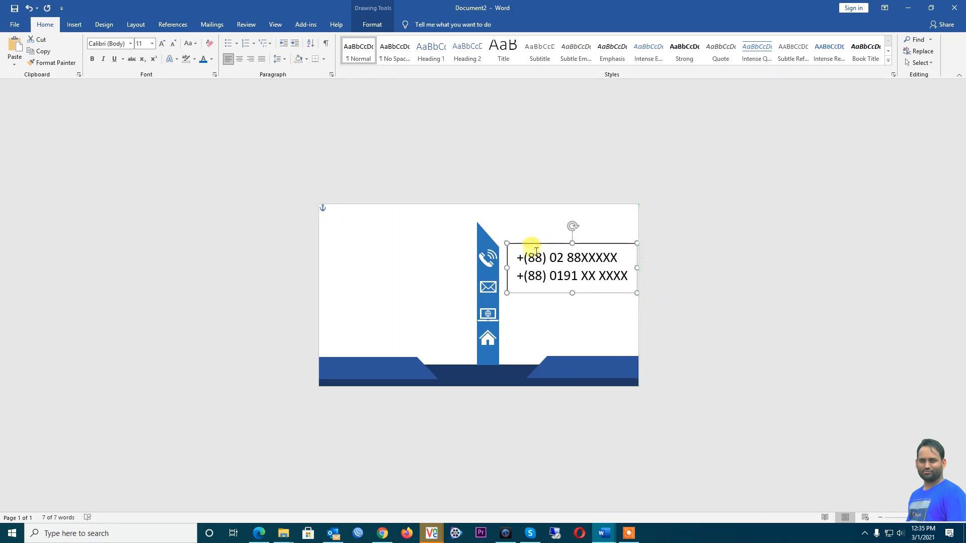
Shrink the phone numbers to 8 pt and trim the box snugly beside the blue strip
{"action": "left_click", "coordinate": [173, 44]}
{"action": "left_click", "coordinate": [172, 45]}
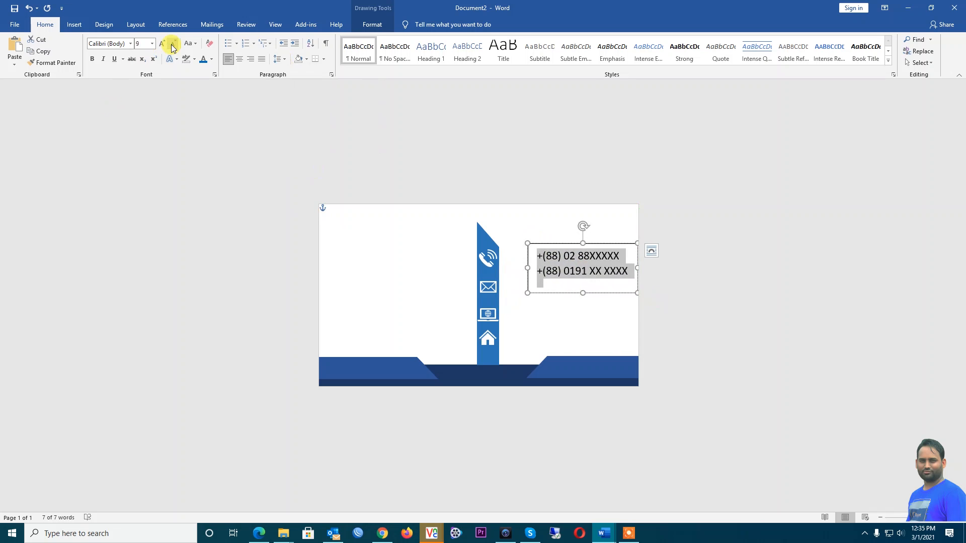
{"action": "left_click", "coordinate": [173, 45]}
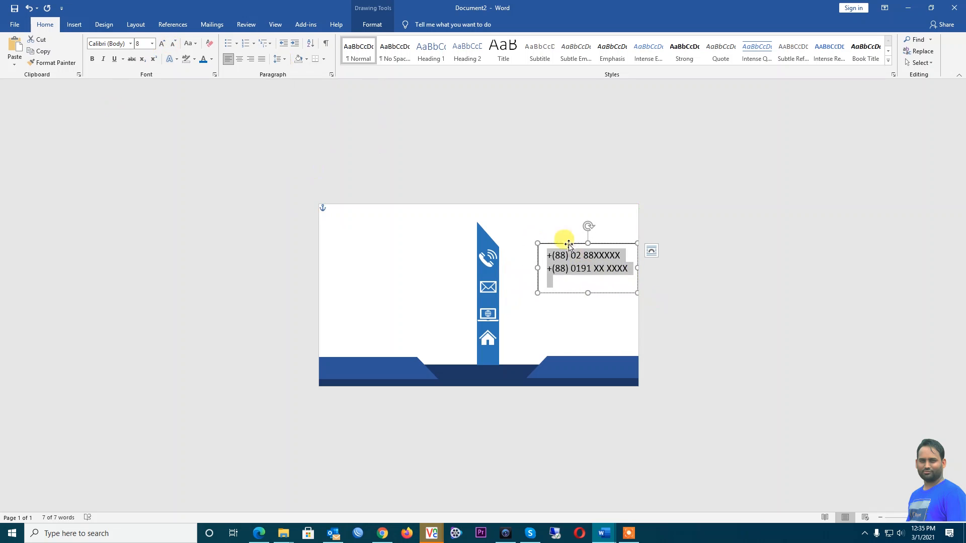
{"action": "left_click_drag", "start_coordinate": [545, 247], "coordinate": [534, 244]}
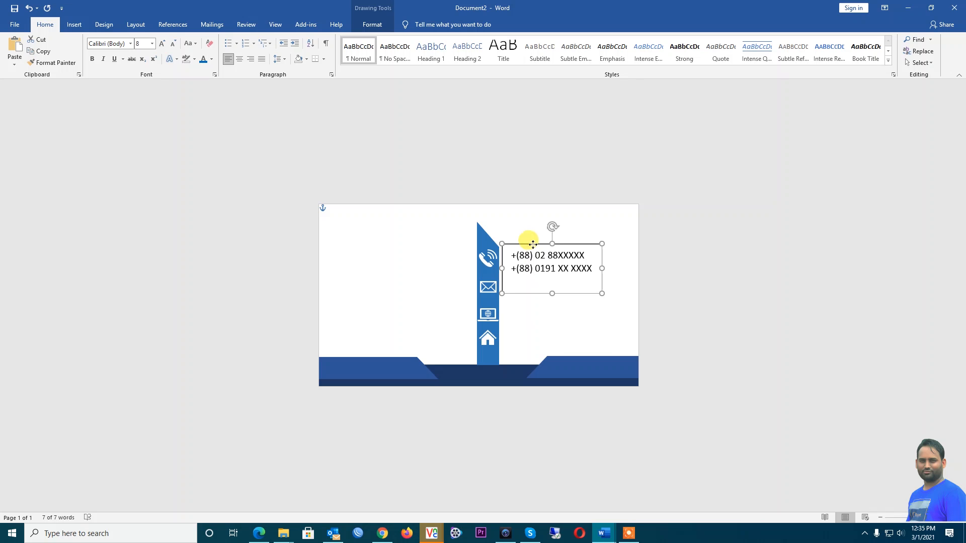
{"action": "mouse_move", "coordinate": [552, 293]}
{"action": "left_mouse_down"}
{"action": "mouse_move", "coordinate": [552, 270]}
{"action": "mouse_move", "coordinate": [552, 281]}
{"action": "left_mouse_up"}
{"action": "left_click_drag", "start_coordinate": [552, 243], "coordinate": [542, 245]}
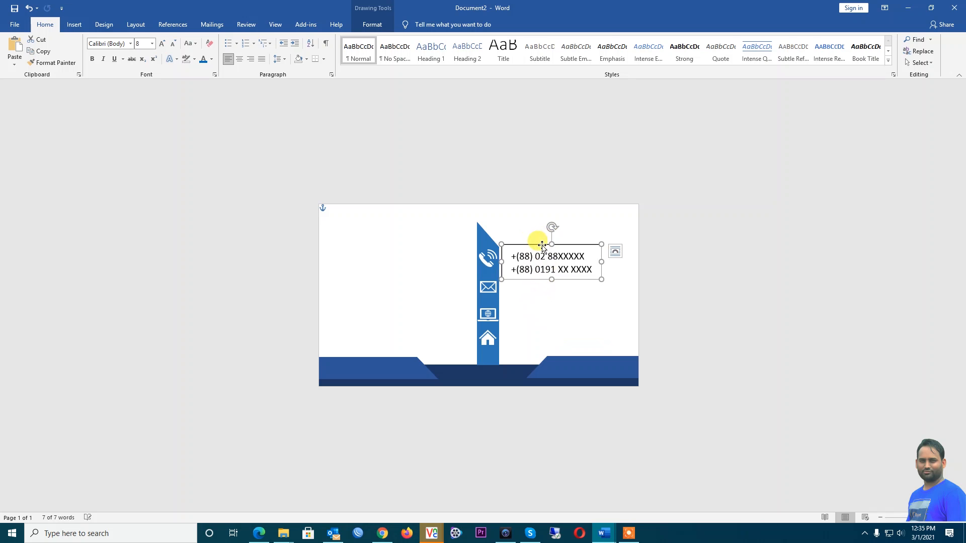
{"action": "double_click", "coordinate": [541, 245]}
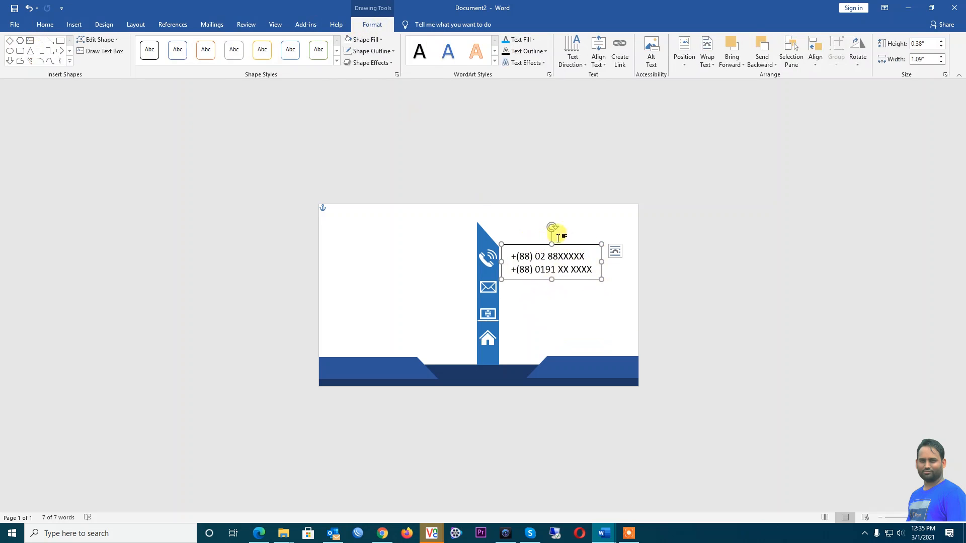
Set the phone-number text box to No Outline and copy the box
{"action": "left_click", "coordinate": [394, 52]}
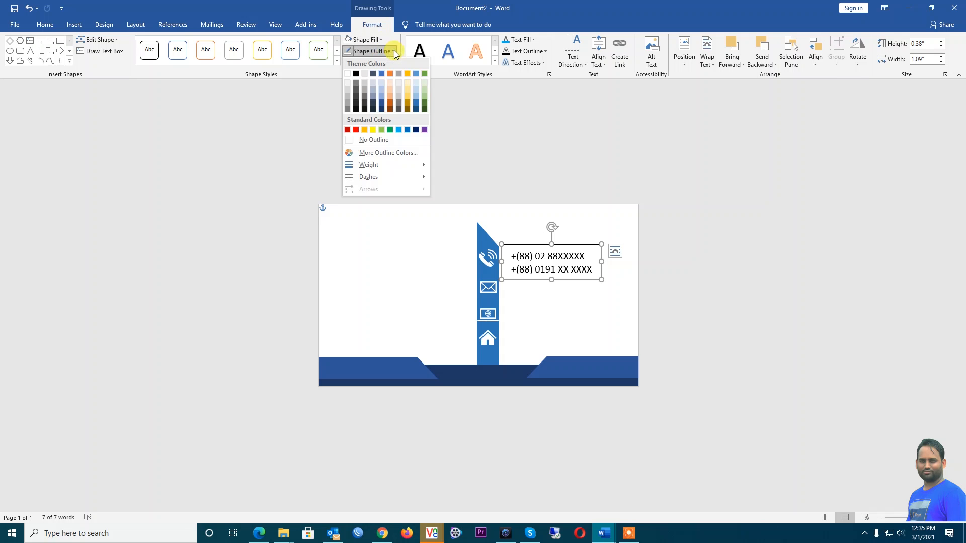
{"action": "left_click", "coordinate": [377, 141]}
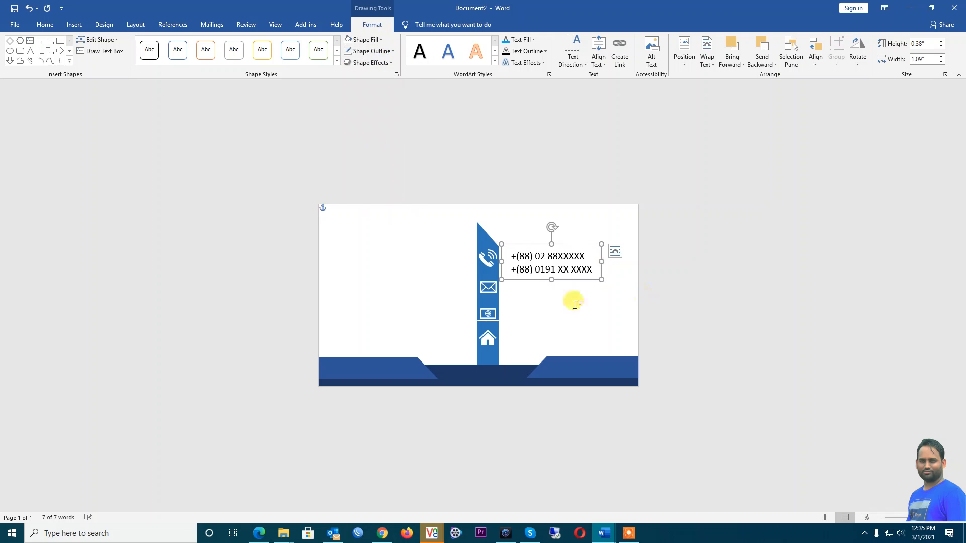
{"action": "right_click", "coordinate": [564, 246]}
{"action": "left_click", "coordinate": [586, 262]}
{"action": "left_click", "coordinate": [580, 298]}
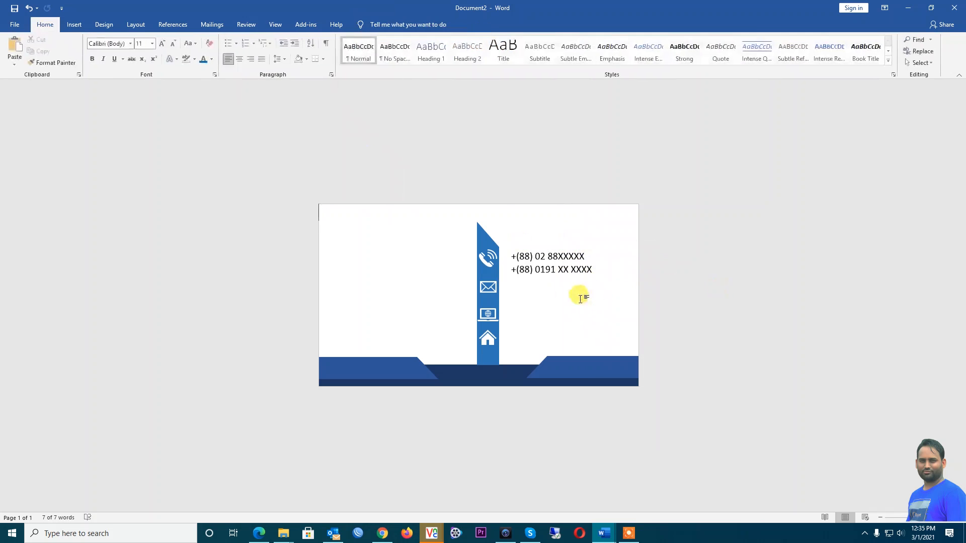
Paste the copied box beside the envelope icon and replace its text with the contact's e-mail address
{"action": "key", "text": "ctrl+v"}
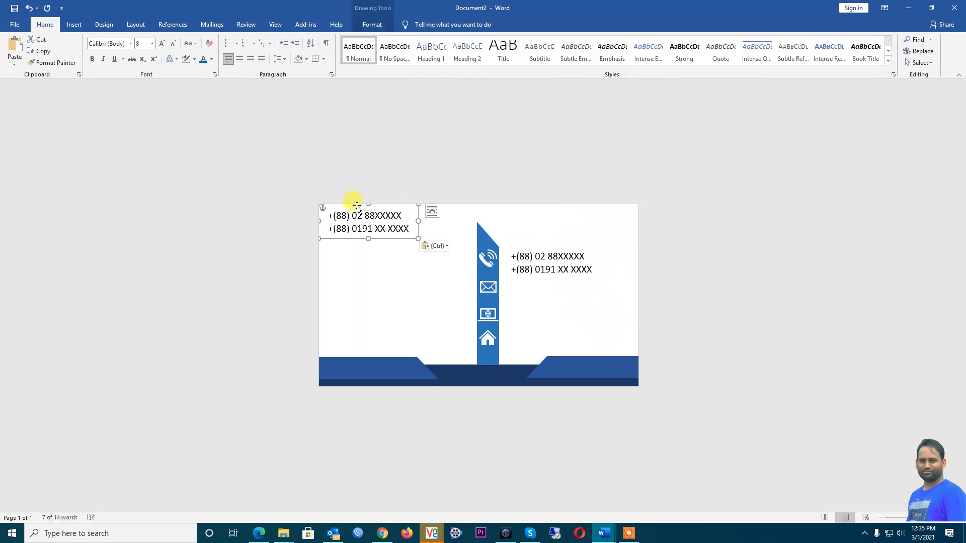
{"action": "left_click_drag", "start_coordinate": [358, 206], "coordinate": [536, 291]}
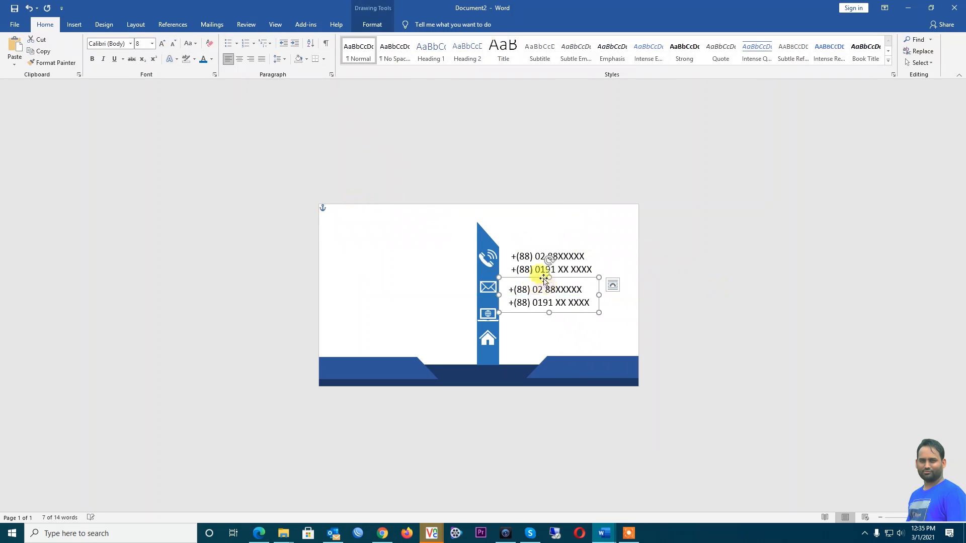
{"action": "key", "text": "ctrl+a"}
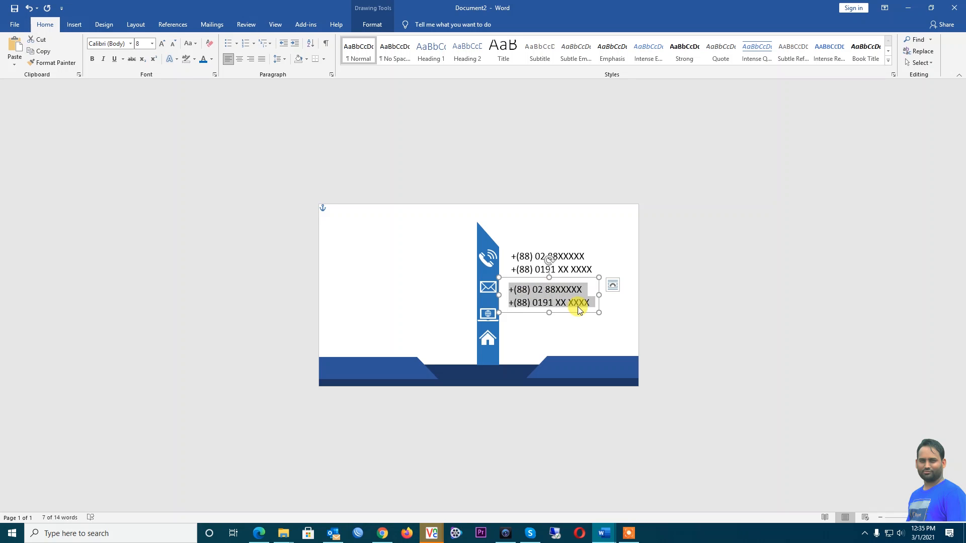
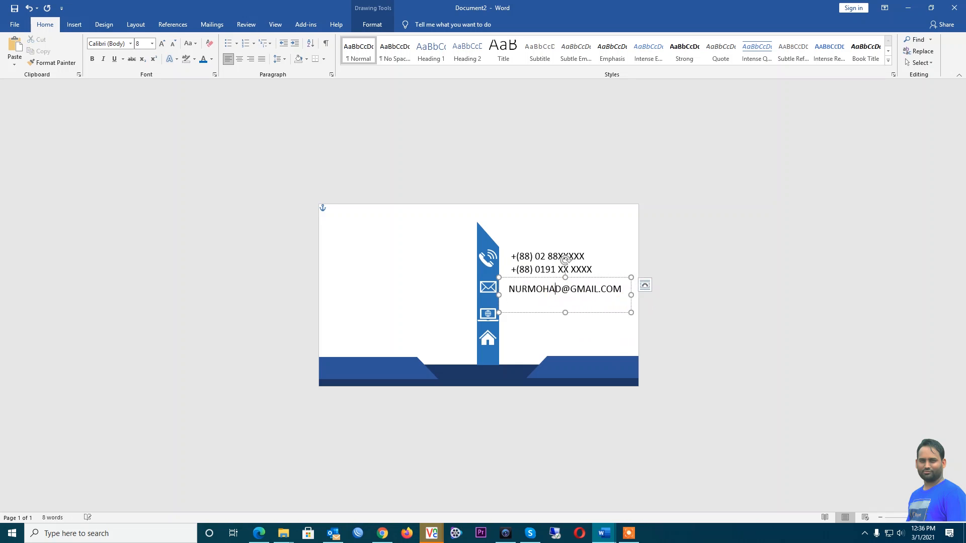
{"action": "left_click", "coordinate": [779, 294]}
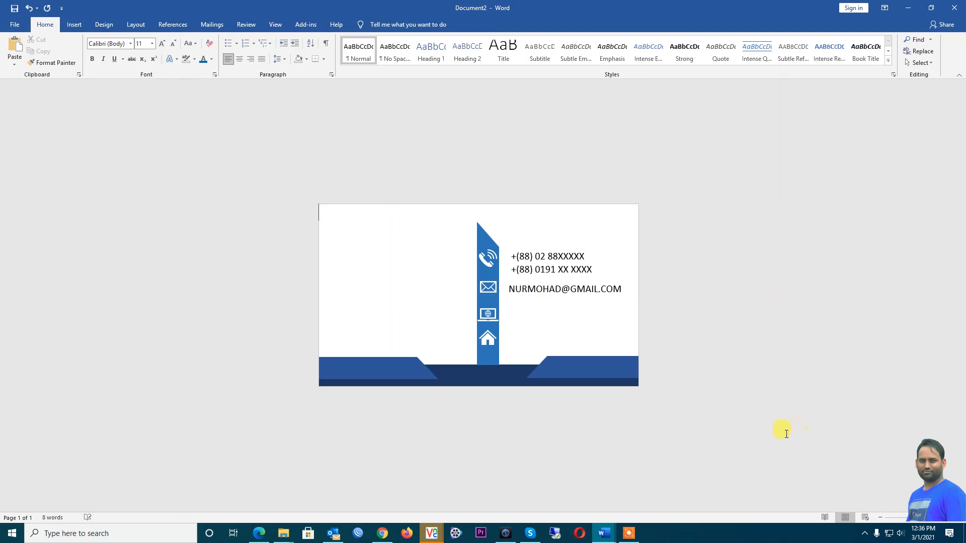
Try shortening the e-mail box and nudging the phone box, undoing both changes
{"action": "left_click", "coordinate": [546, 296]}
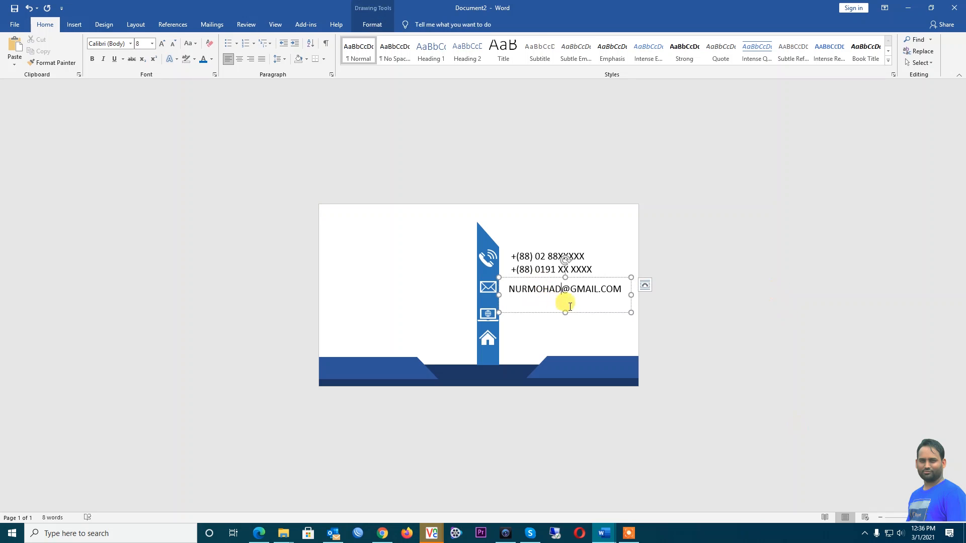
{"action": "left_click_drag", "start_coordinate": [565, 311], "coordinate": [566, 298]}
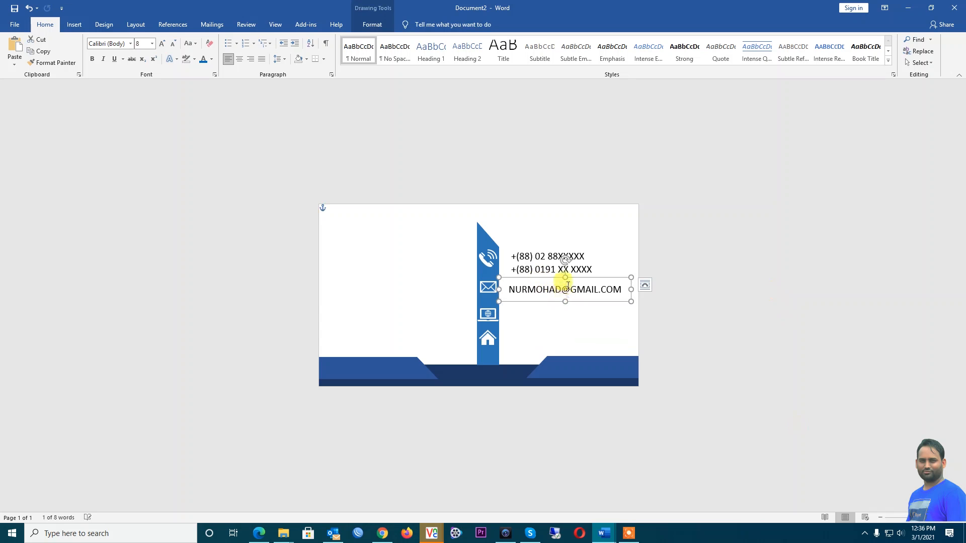
{"action": "key", "text": "ctrl+z"}
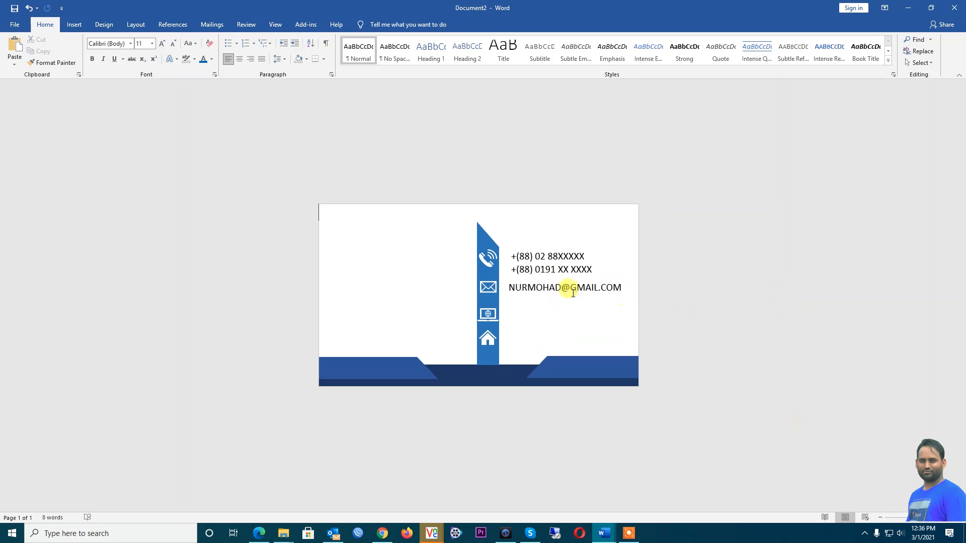
{"action": "left_click", "coordinate": [534, 245]}
{"action": "left_click_drag", "start_coordinate": [534, 245], "coordinate": [532, 245]}
{"action": "key", "text": "ctrl+z"}
{"action": "left_click", "coordinate": [578, 287]}
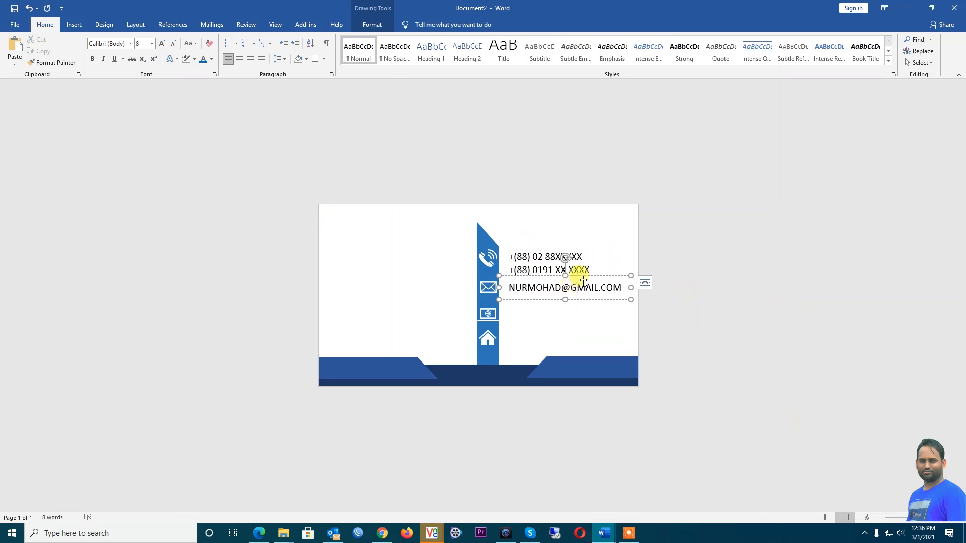
Paste a copy of the e-mail box and place it beside the globe icon
{"action": "right_click", "coordinate": [590, 276]}
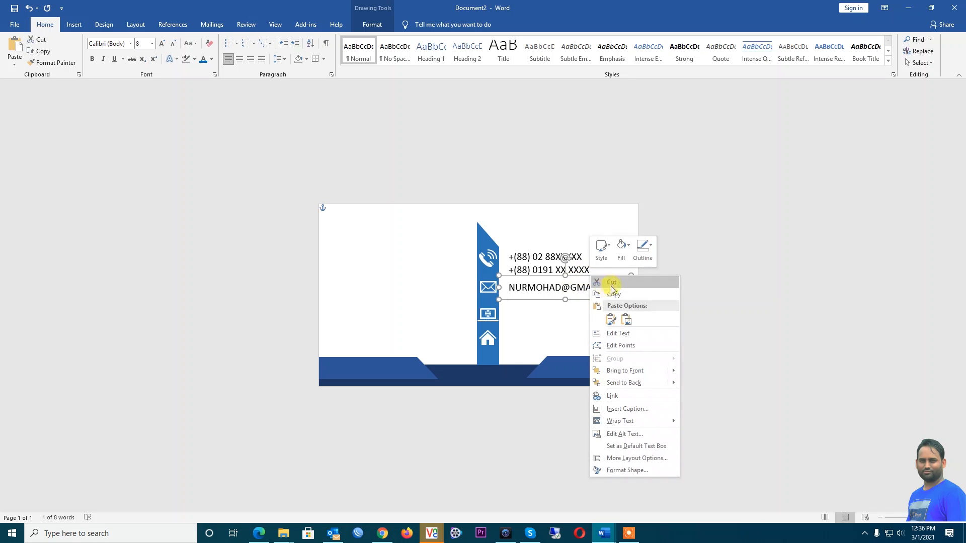
{"action": "key", "text": "Escape"}
{"action": "left_click", "coordinate": [573, 319]}
{"action": "key", "text": "ctrl+v"}
{"action": "left_click", "coordinate": [410, 206]}
{"action": "left_click_drag", "start_coordinate": [393, 206], "coordinate": [576, 305]}
{"action": "triple_click", "coordinate": [556, 319]}
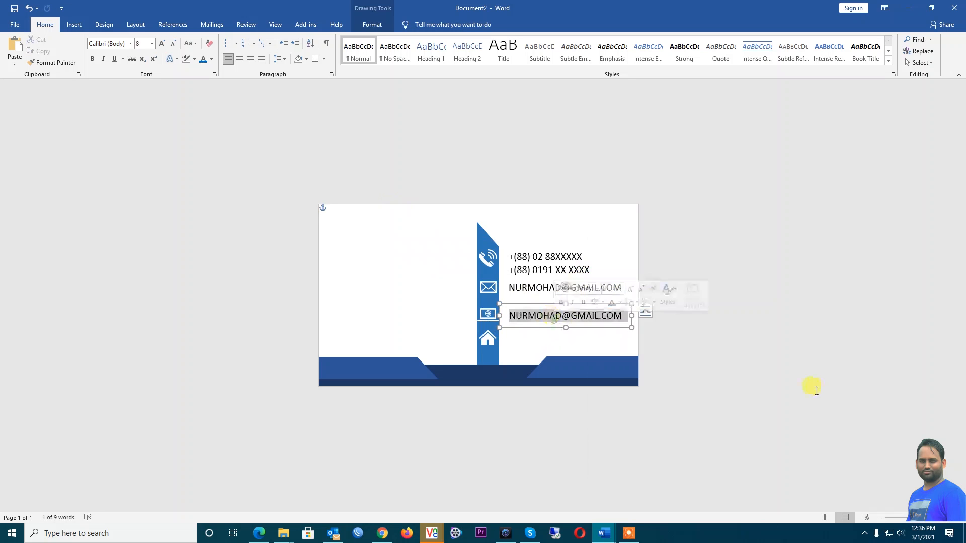
{"action": "type", "text": "www,"}
{"action": "key", "text": "BackSpace"}
{"action": "type", "text": ".nurmd"}
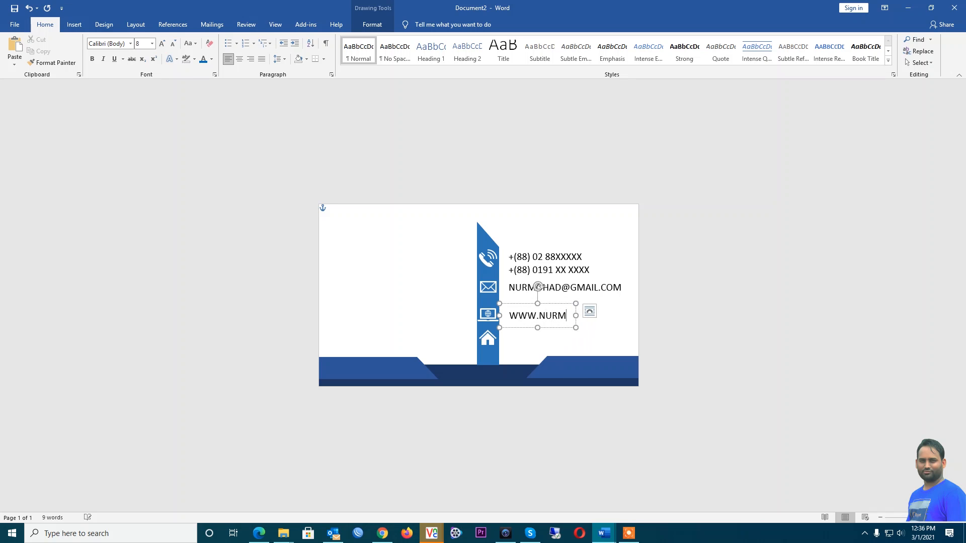
{"action": "type", "text": ".com"}
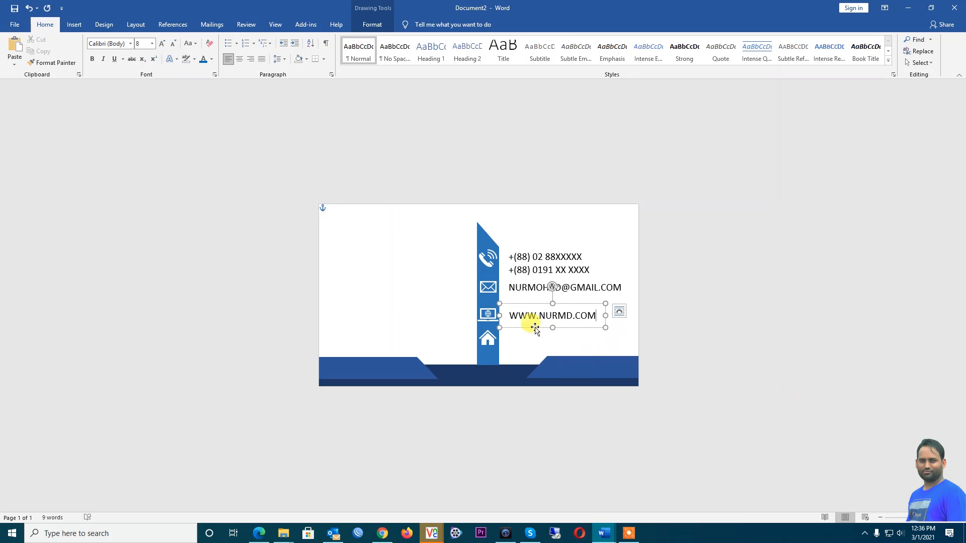
{"action": "key", "text": "Home"}
{"action": "type", "text": "HTT"}
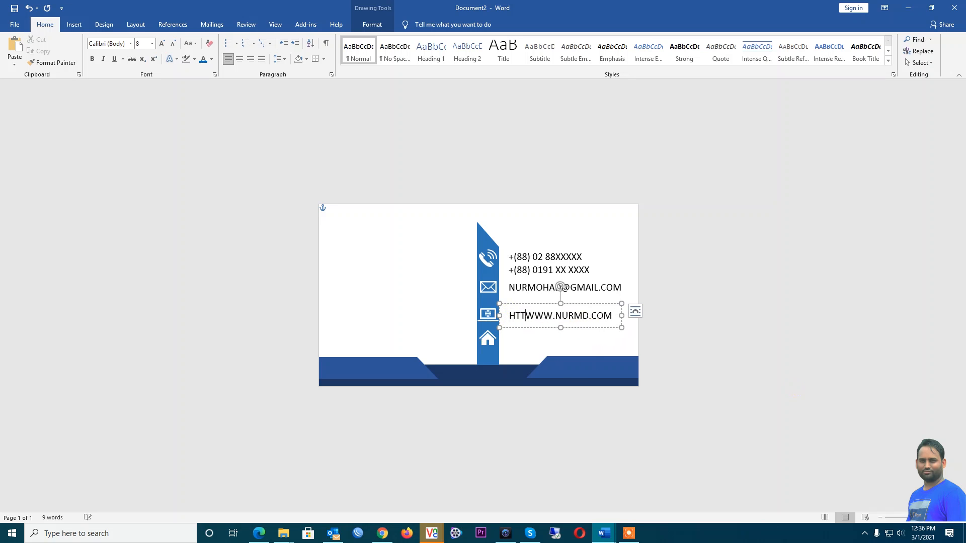
{"action": "type", "text": "PS"}
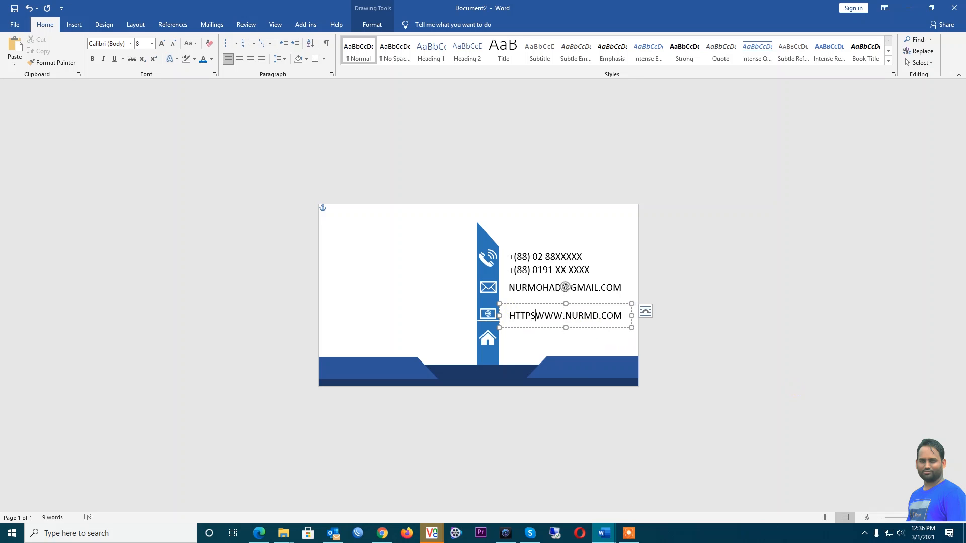
{"action": "type", "text": "//:"}
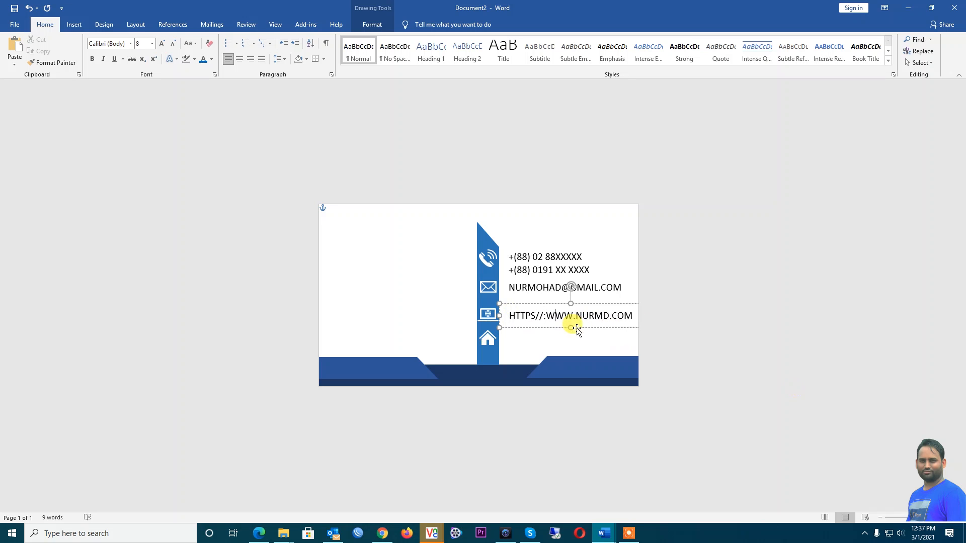
{"action": "left_click", "coordinate": [687, 323]}
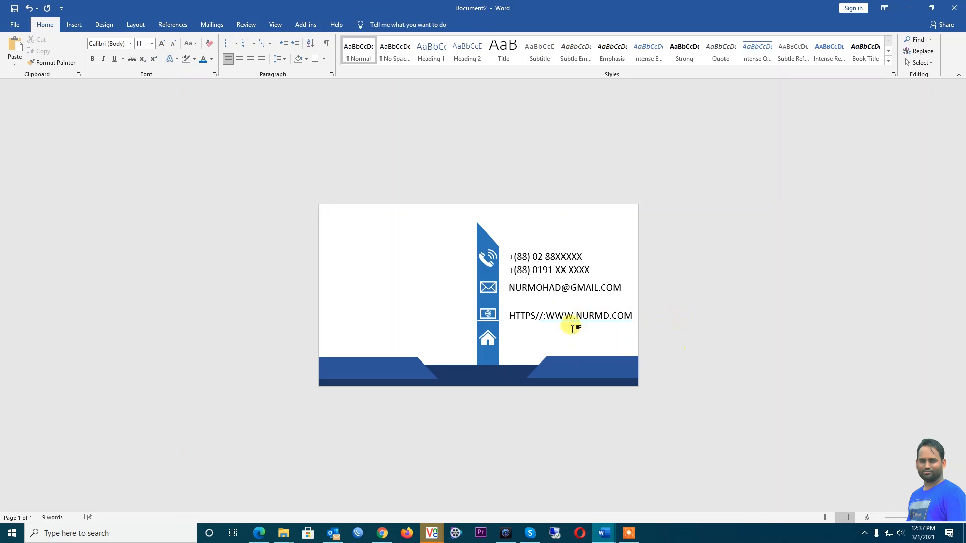
{"action": "left_click", "coordinate": [565, 315]}
{"action": "left_click_drag", "start_coordinate": [537, 304], "coordinate": [537, 303]}
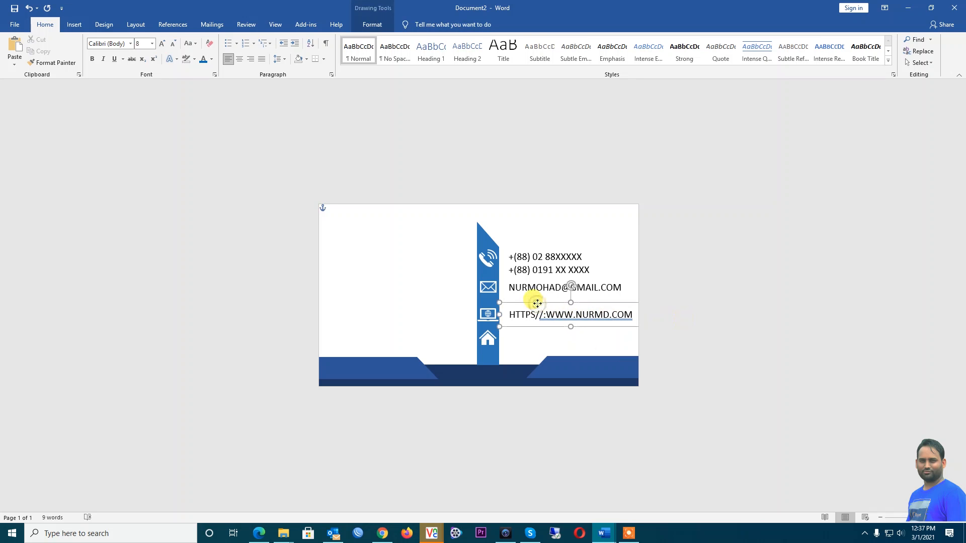
Nudge the phone-number text box a few pixels higher on the card
{"action": "left_click", "coordinate": [543, 270]}
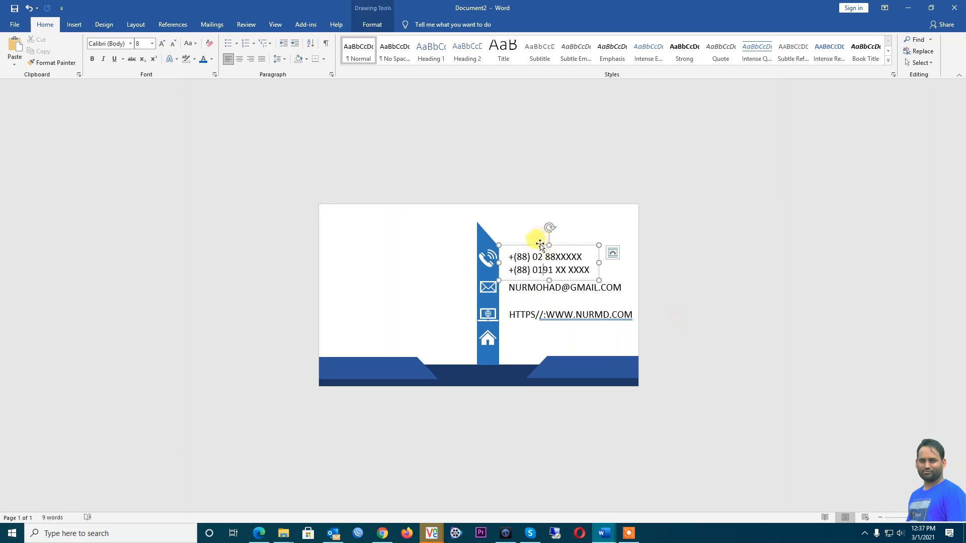
{"action": "left_click_drag", "start_coordinate": [541, 241], "coordinate": [542, 239]}
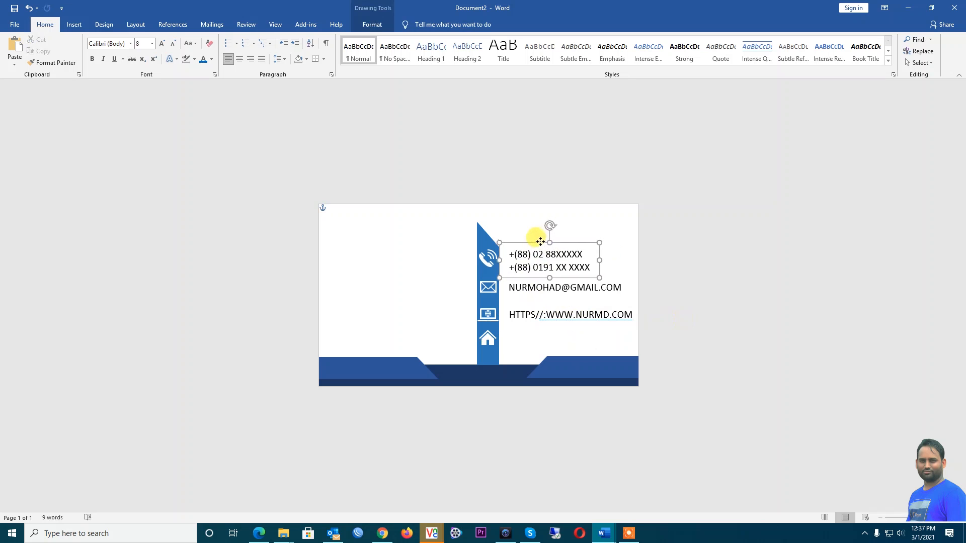
{"action": "left_click", "coordinate": [528, 288]}
{"action": "left_click", "coordinate": [579, 334]}
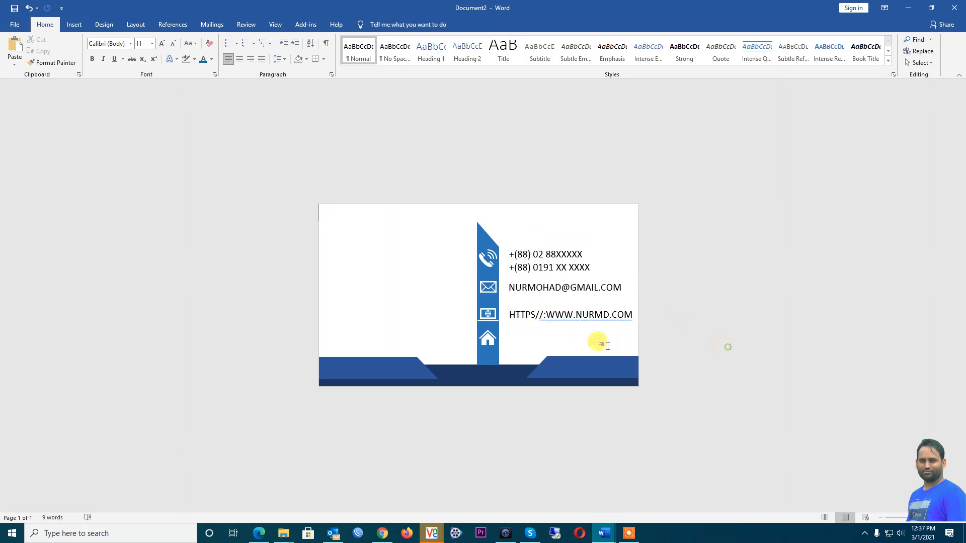
{"action": "left_click", "coordinate": [545, 308]}
Duplicate the website text box and move the copy beside the house icon
{"action": "type", "text": ":"}
{"action": "left_click", "coordinate": [557, 303]}
{"action": "key", "text": "ctrl+v"}
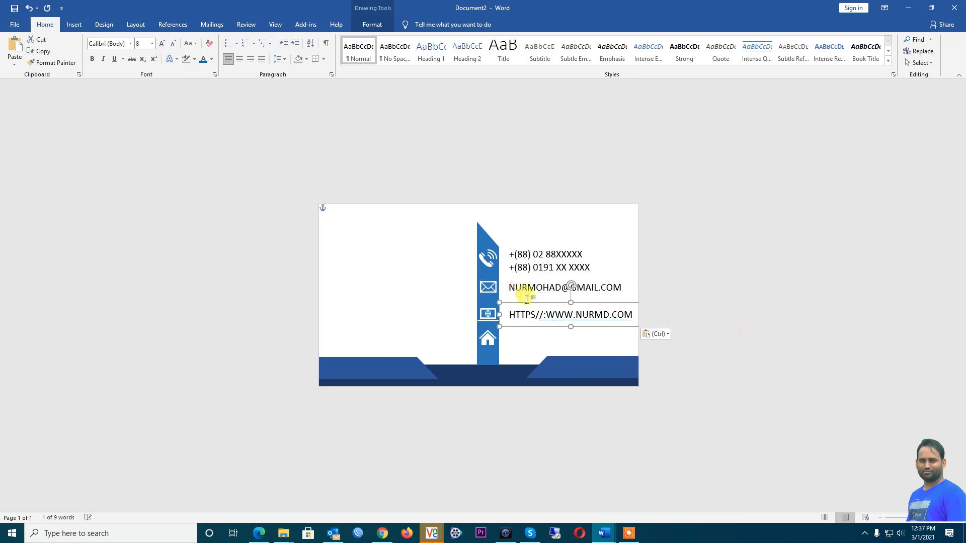
{"action": "left_click_drag", "start_coordinate": [541, 302], "coordinate": [539, 321]}
{"action": "left_click", "coordinate": [529, 334]}
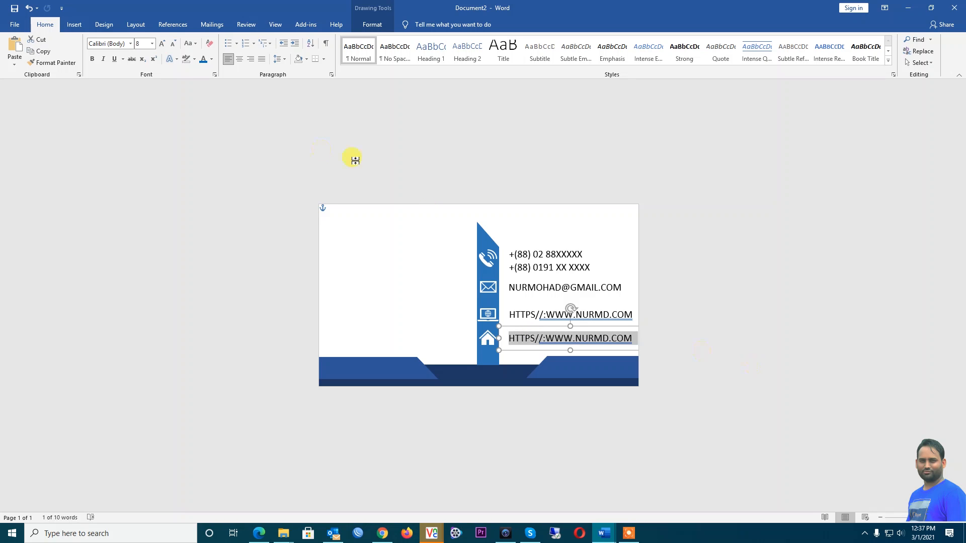
At font size 6, type the two-line corporate address with its postcode and enlarge the box
{"action": "left_click", "coordinate": [173, 45]}
{"action": "left_click", "coordinate": [174, 45]}
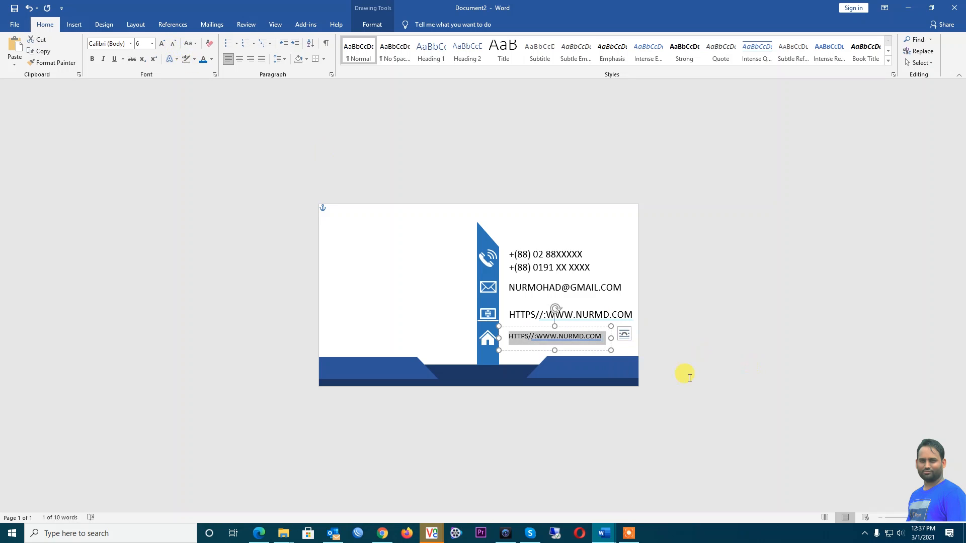
{"action": "type", "text": "cO"}
{"action": "key", "text": "BackSpace"}
{"action": "key", "text": "BackSpace"}
{"action": "type", "text": "corporate A"}
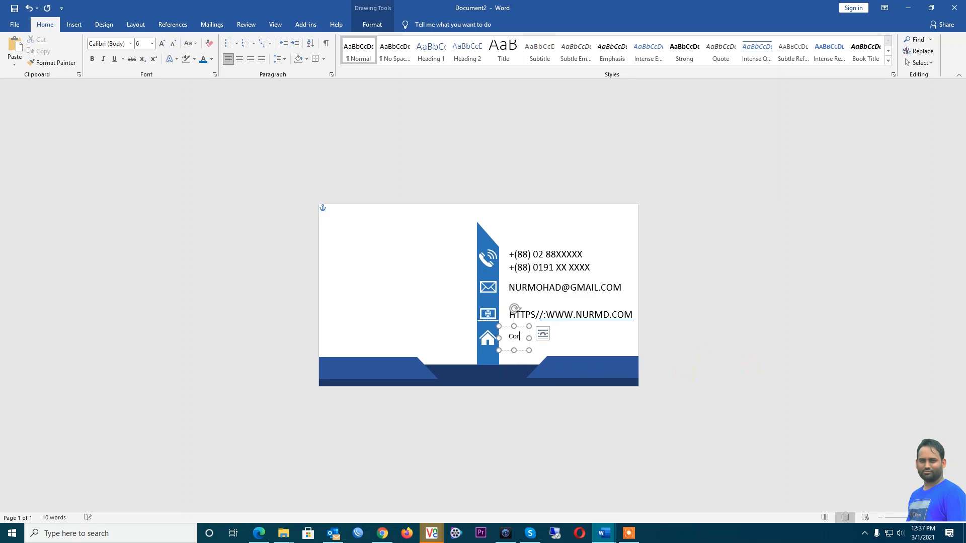
{"action": "type", "text": "d"}
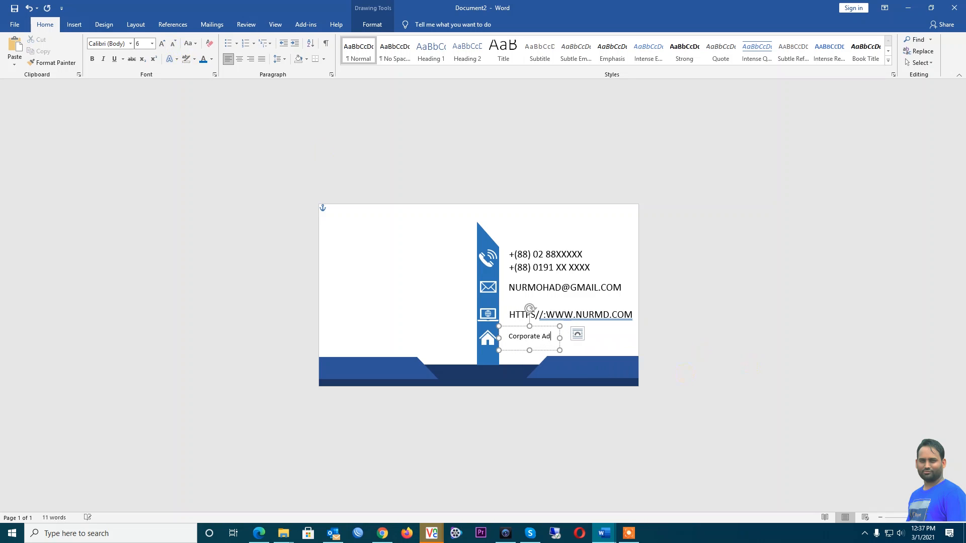
{"action": "type", "text": "dress : "}
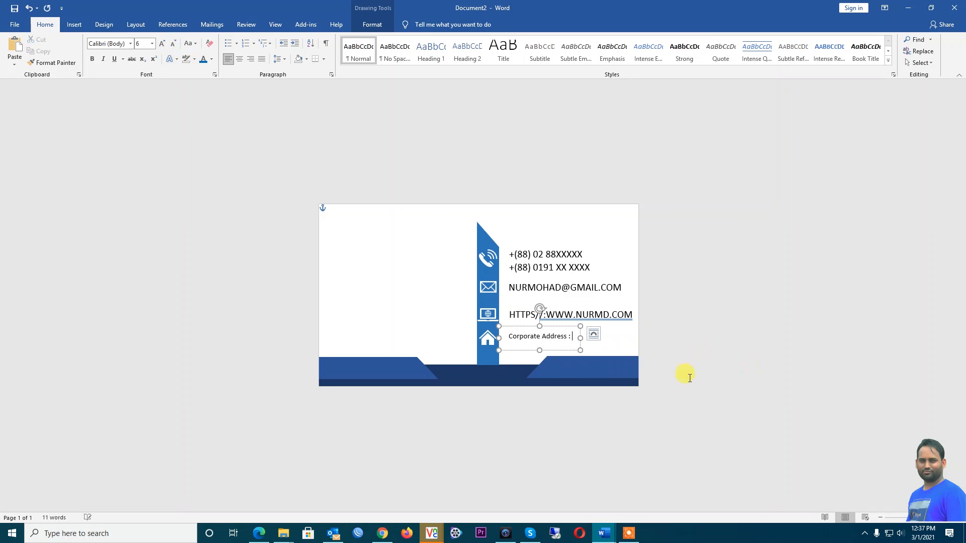
{"action": "type", "text": "uttara Dhaka"}
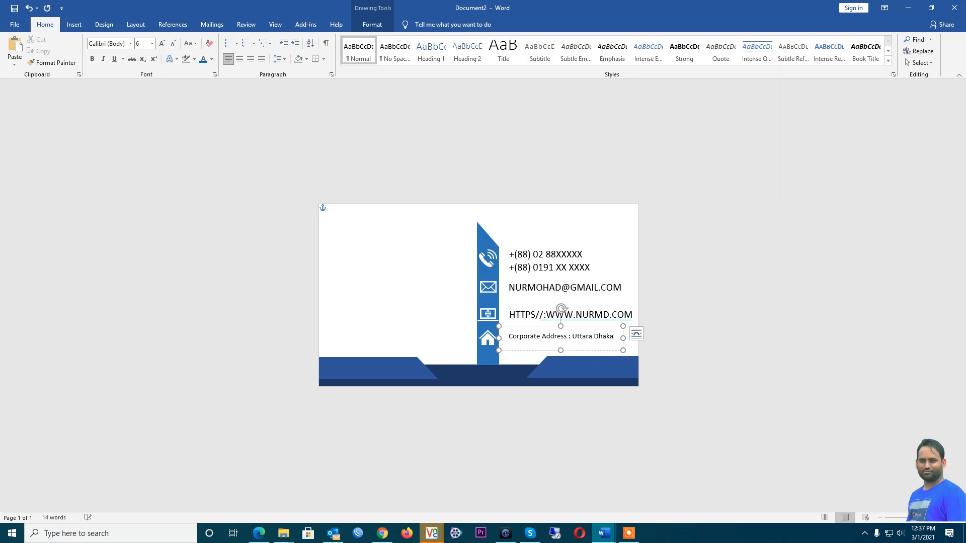
{"action": "type", "text": " banglac"}
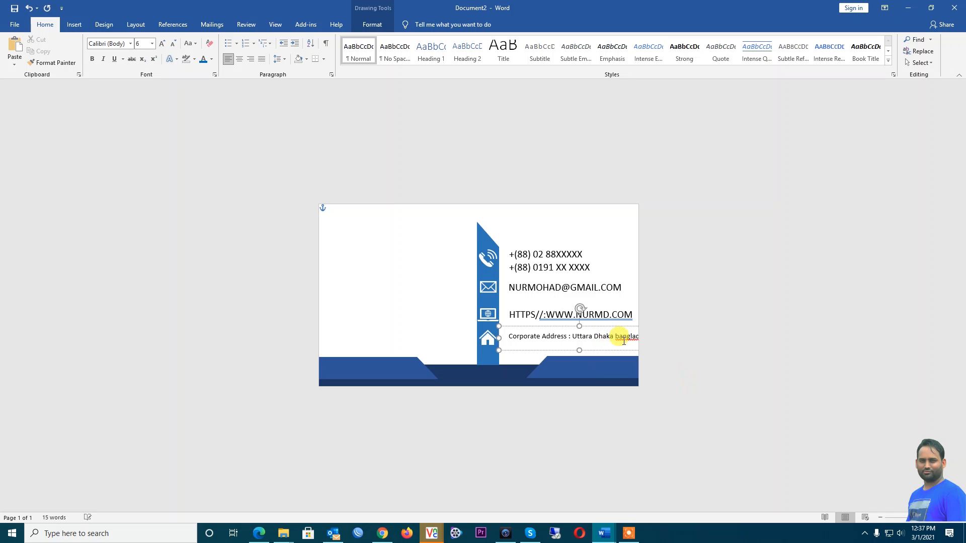
{"action": "key", "text": "Return"}
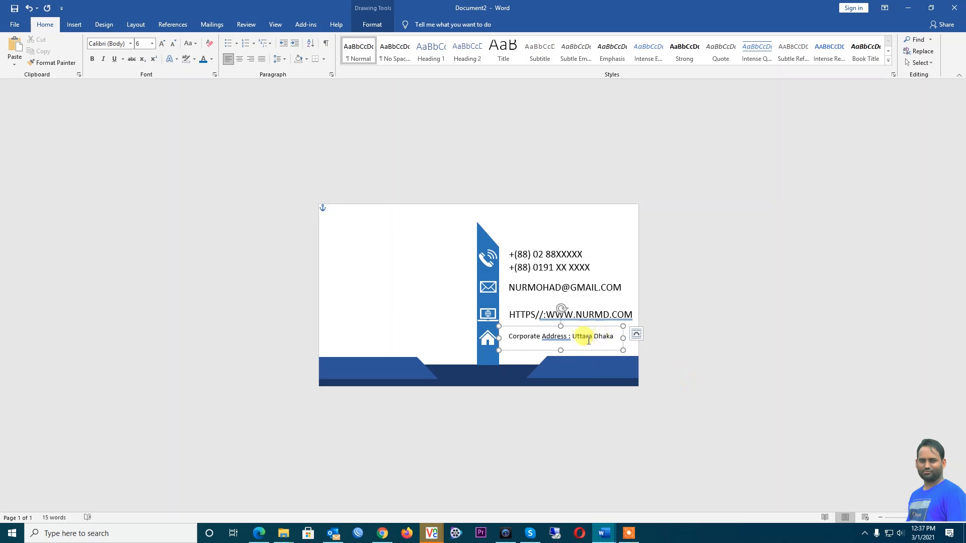
{"action": "left_click_drag", "start_coordinate": [563, 351], "coordinate": [561, 363]}
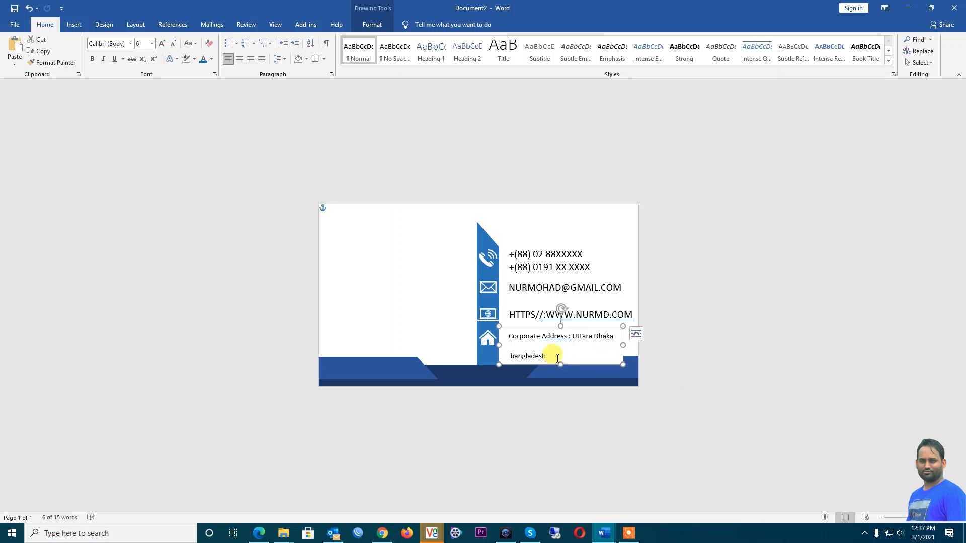
{"action": "left_click_drag", "start_coordinate": [512, 356], "coordinate": [510, 355]}
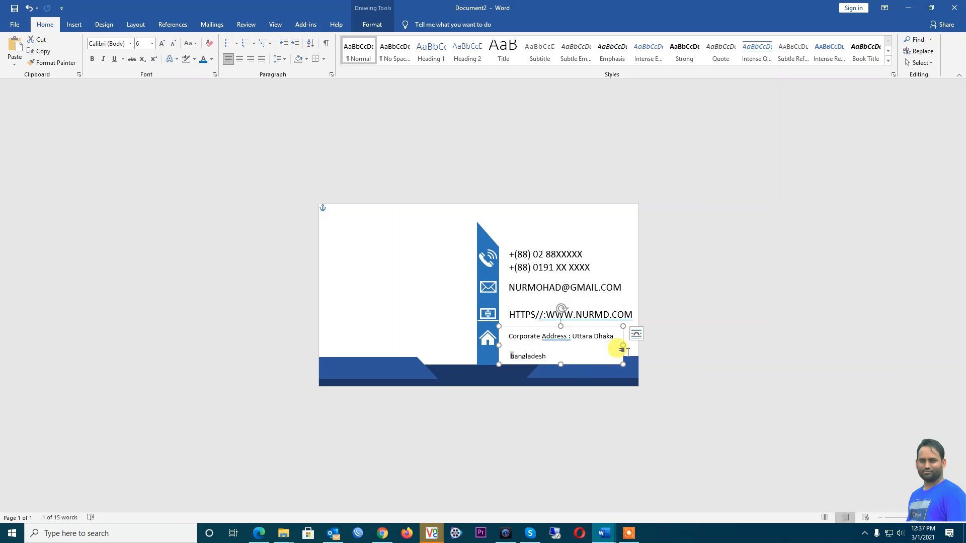
{"action": "type", "text": "B"}
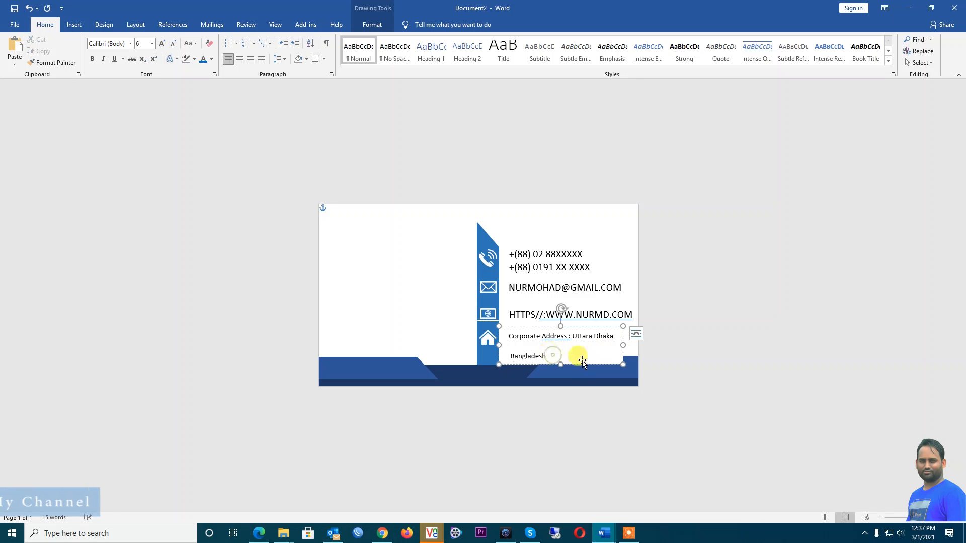
{"action": "left_click", "coordinate": [578, 355]}
{"action": "type", "text": "-1230"}
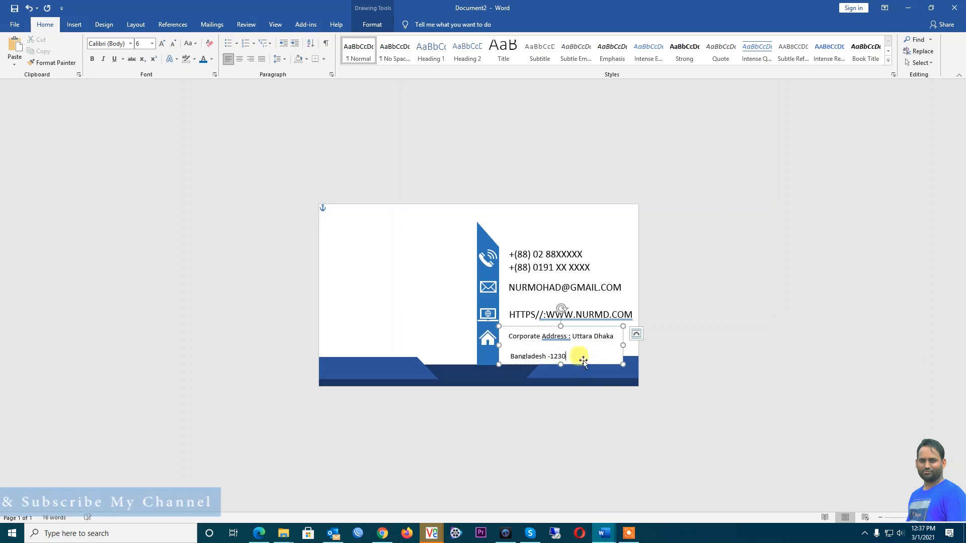
Remove the space after paragraph between the address lines and shift the box up slightly
{"action": "left_click_drag", "start_coordinate": [568, 356], "coordinate": [502, 335]}
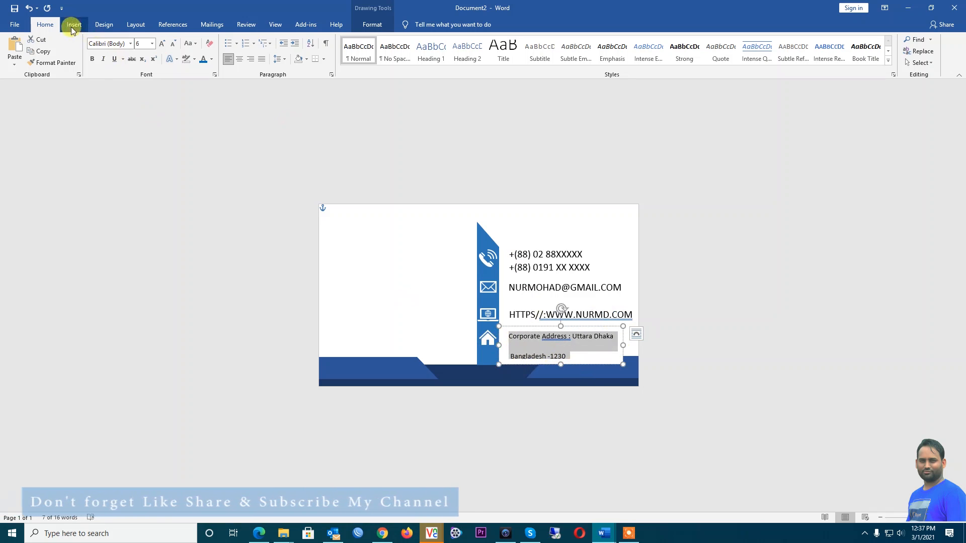
{"action": "left_click", "coordinate": [281, 62]}
{"action": "left_click", "coordinate": [321, 169]}
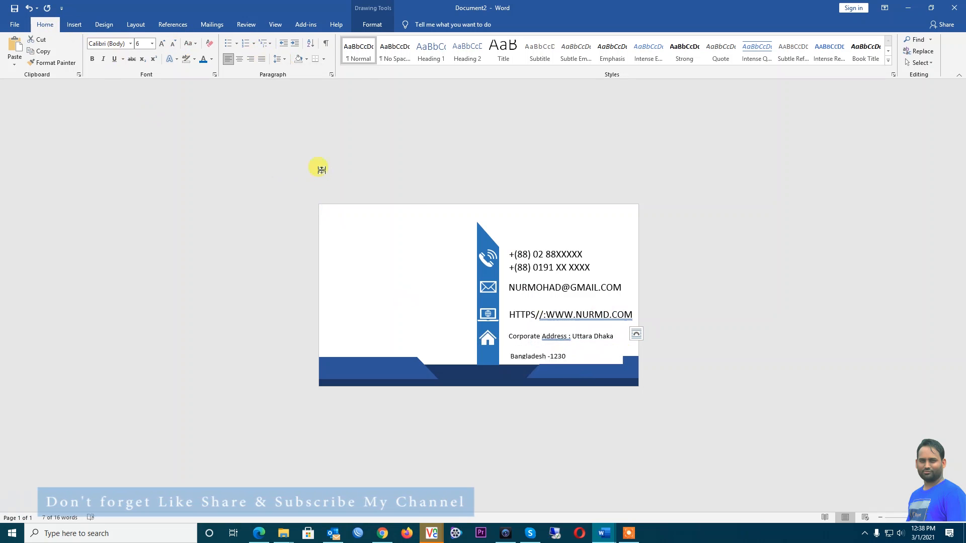
{"action": "left_click", "coordinate": [534, 336]}
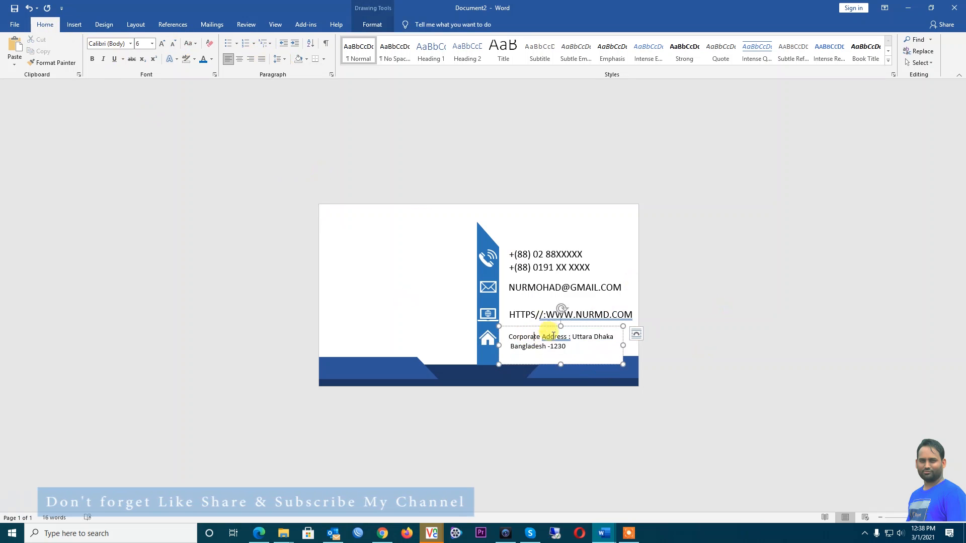
{"action": "left_click_drag", "start_coordinate": [548, 326], "coordinate": [549, 323]}
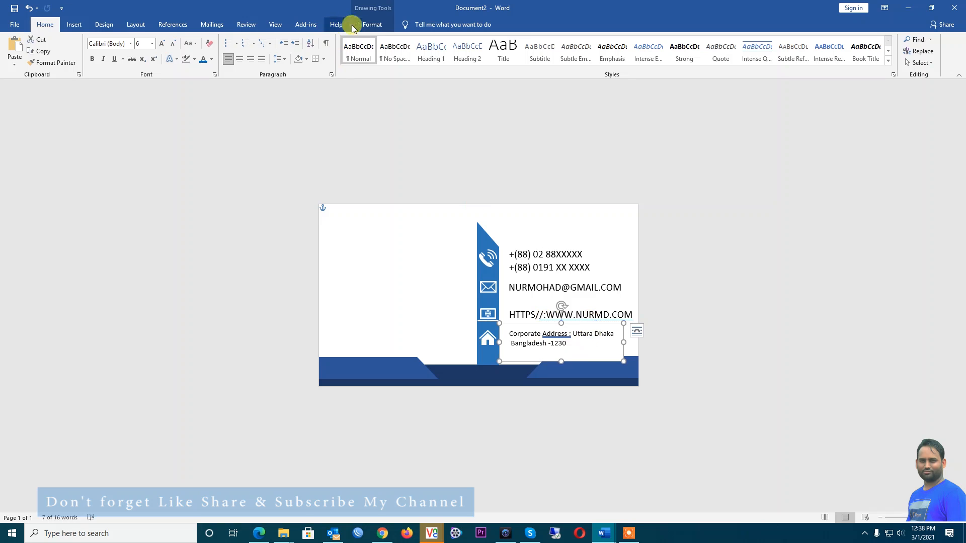
Set Shape Fill to No Fill for the address and phone-number text boxes
{"action": "left_click", "coordinate": [376, 25]}
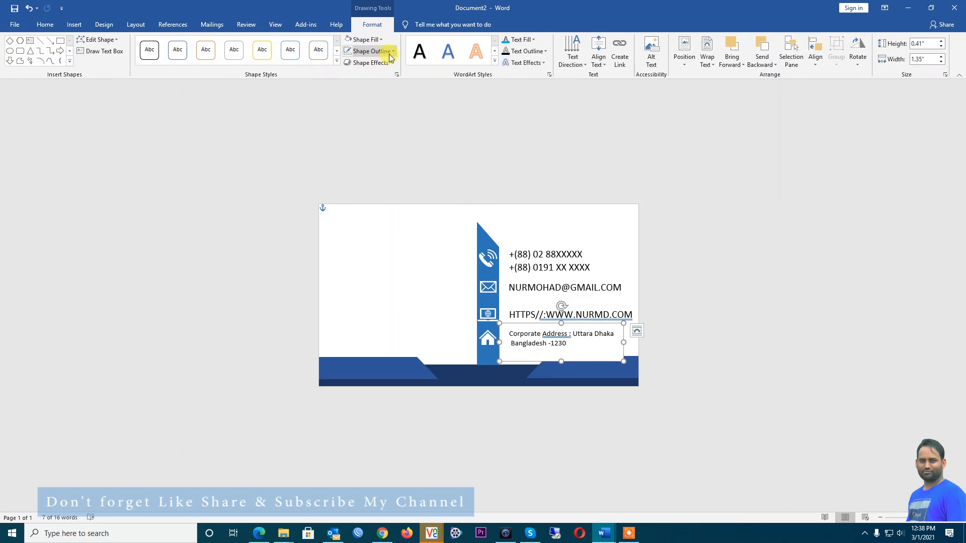
{"action": "left_click", "coordinate": [382, 39]}
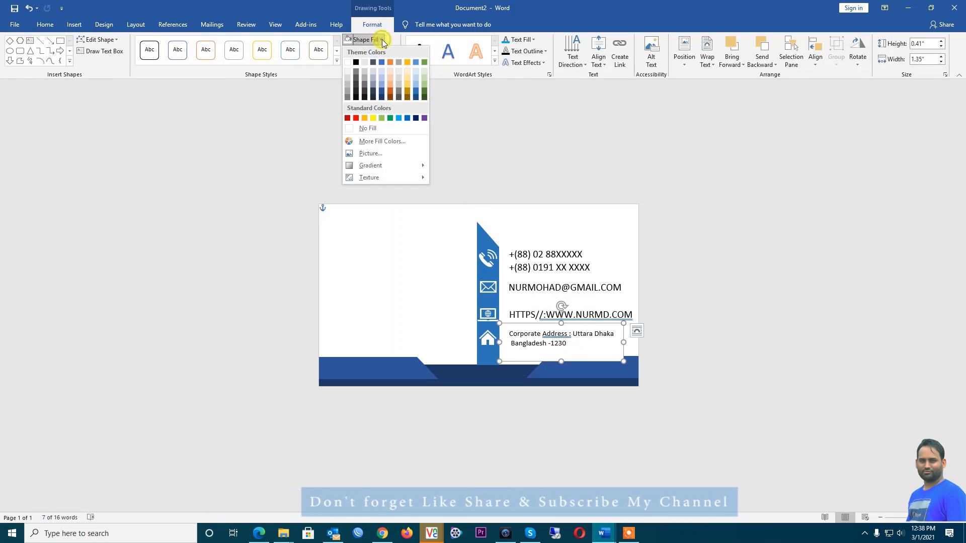
{"action": "left_click", "coordinate": [372, 129]}
{"action": "left_click", "coordinate": [707, 304]}
{"action": "left_click", "coordinate": [576, 288]}
{"action": "left_click", "coordinate": [548, 248]}
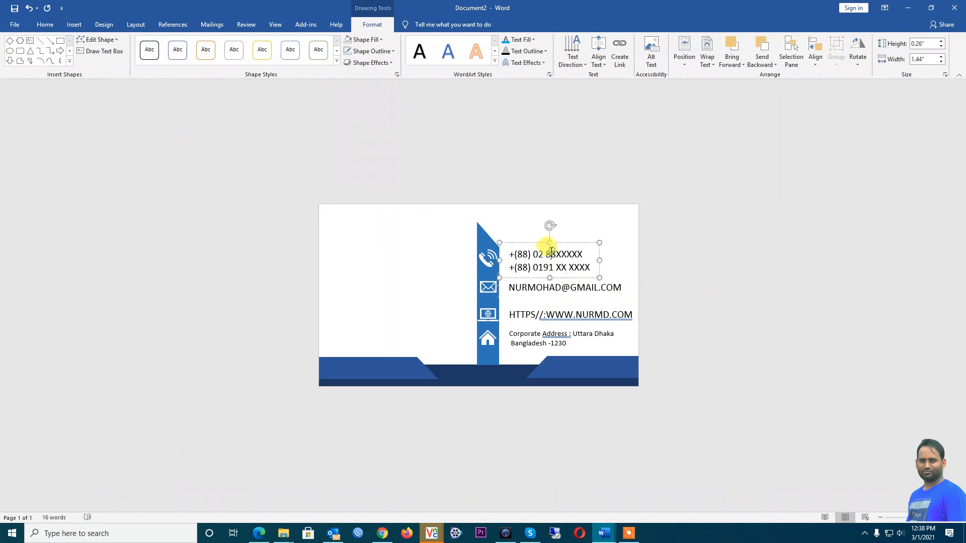
{"action": "left_click", "coordinate": [371, 39]}
{"action": "left_click", "coordinate": [360, 129]}
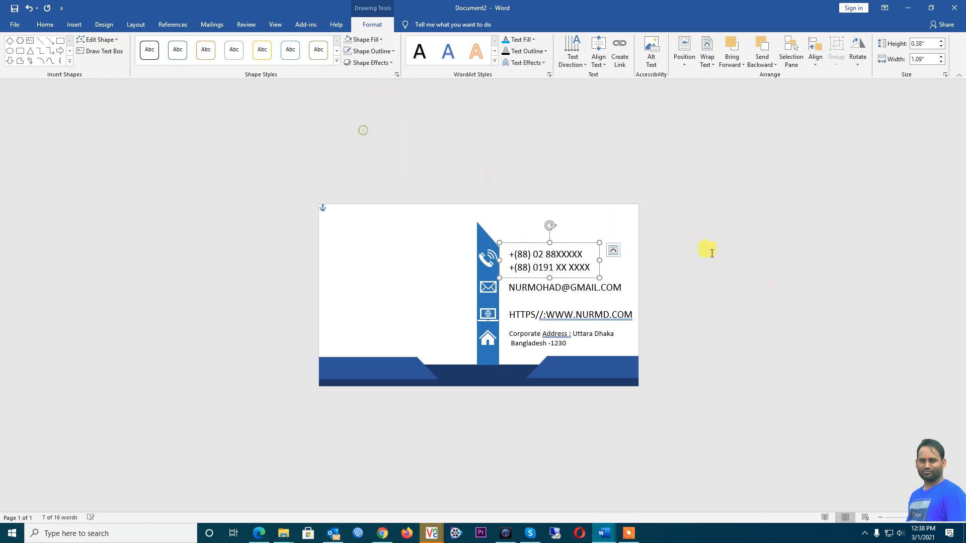
{"action": "left_click", "coordinate": [647, 315]}
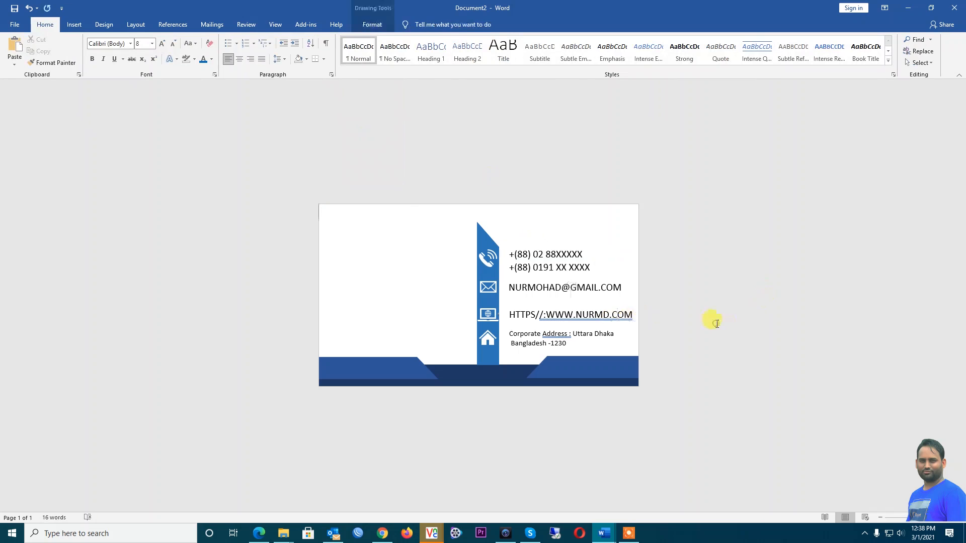
{"action": "right_click", "coordinate": [610, 316]}
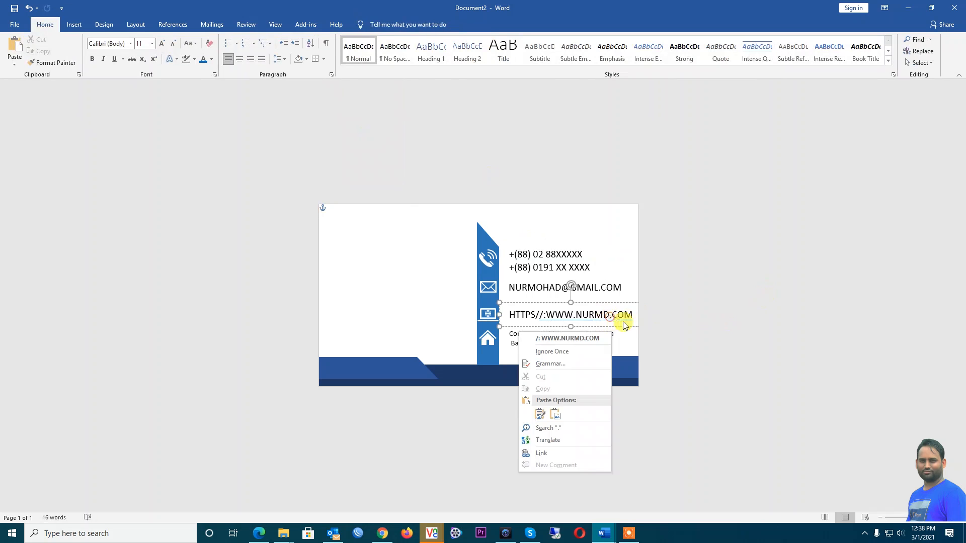
{"action": "left_click", "coordinate": [568, 338]}
{"action": "left_click", "coordinate": [715, 338]}
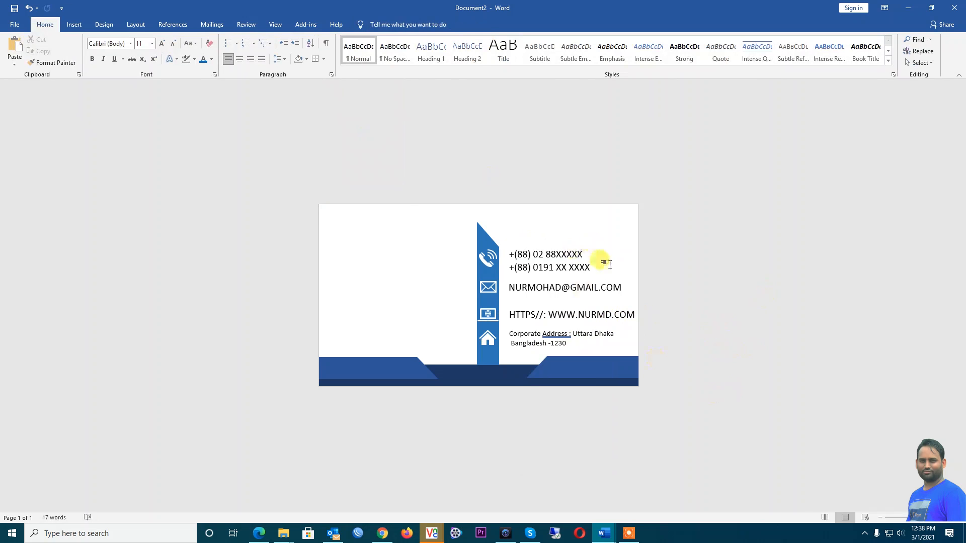
{"action": "double_click", "coordinate": [348, 9]}
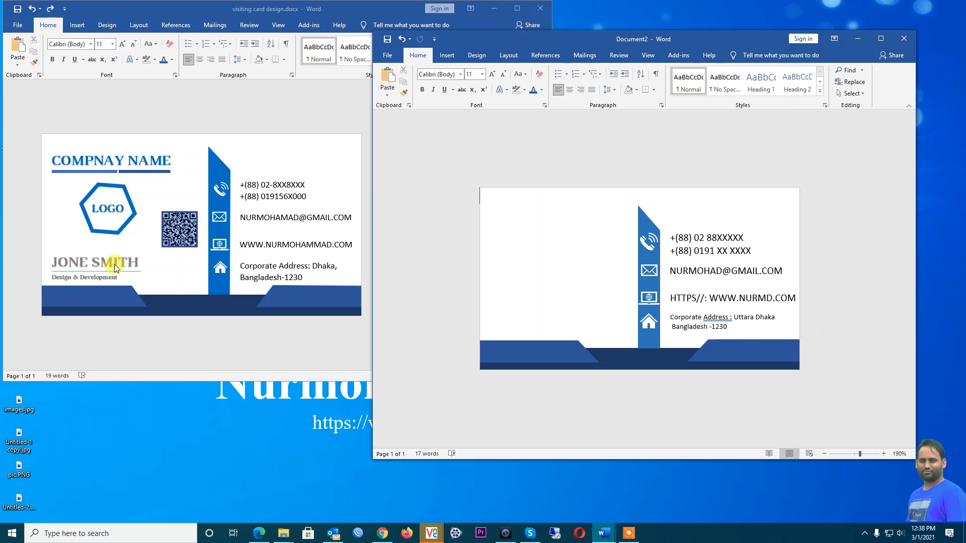
Back in Document2, draw a tall text box on the card's left side
{"action": "left_click", "coordinate": [181, 234]}
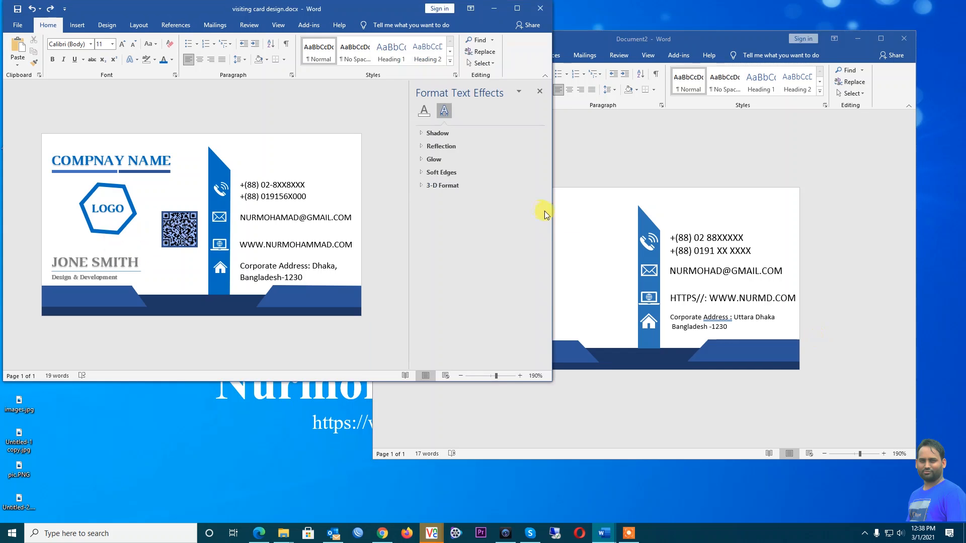
{"action": "left_click", "coordinate": [572, 223]}
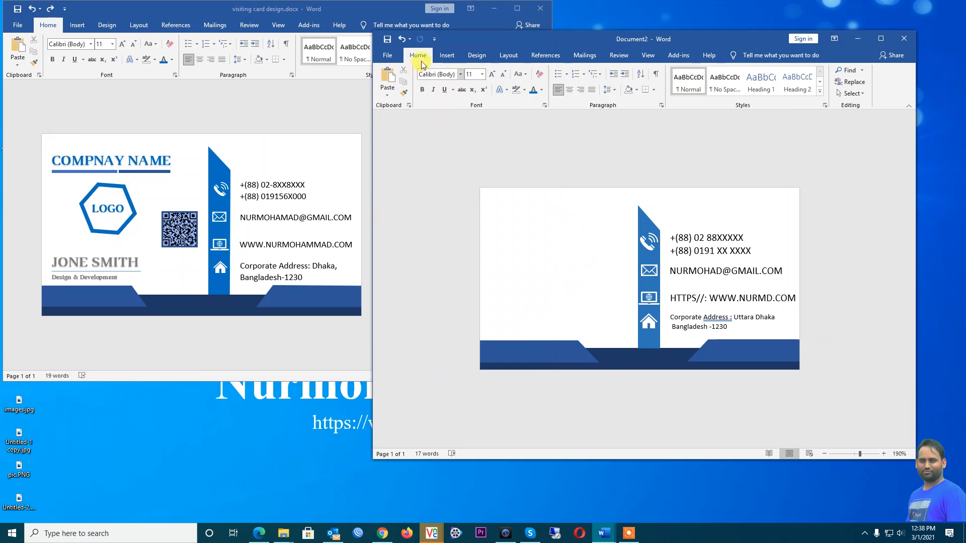
{"action": "left_click", "coordinate": [444, 56]}
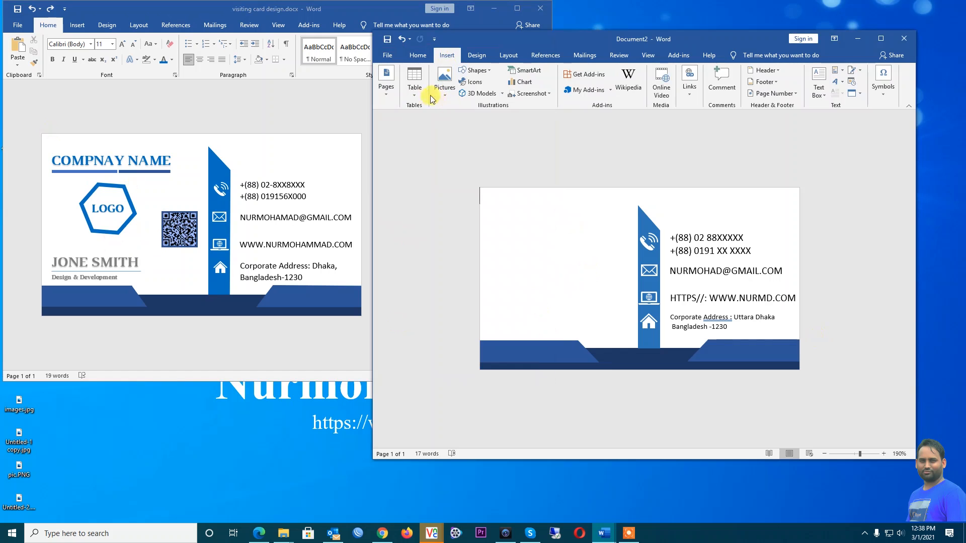
{"action": "left_click", "coordinate": [443, 81]}
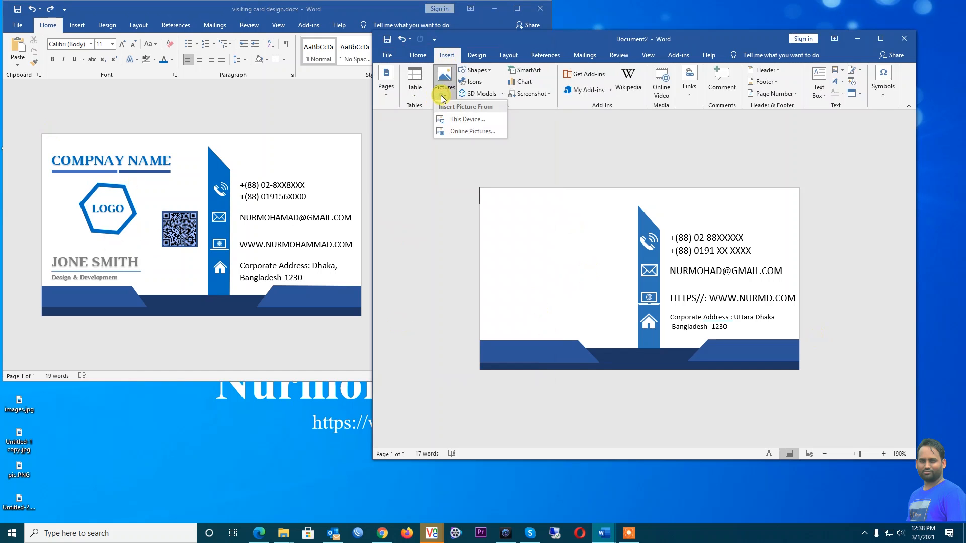
{"action": "left_click", "coordinate": [475, 70]}
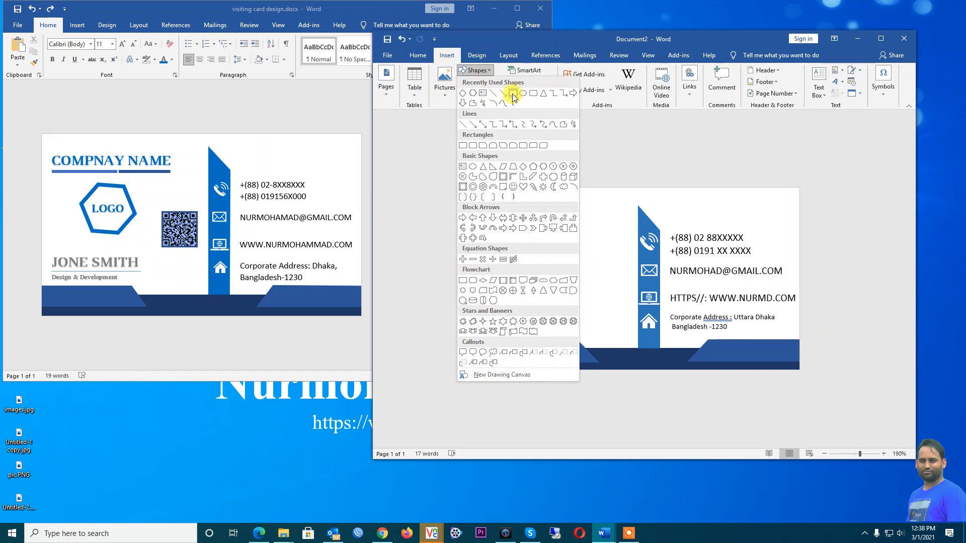
{"action": "left_click", "coordinate": [483, 95]}
{"action": "left_click_drag", "start_coordinate": [505, 211], "coordinate": [533, 304]}
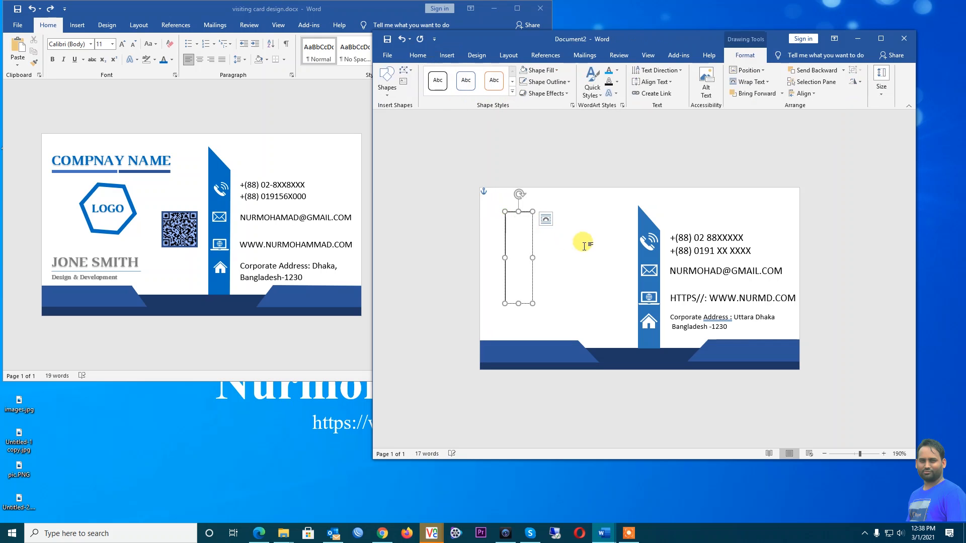
Type 'Company Name', correct the misspelling, and shrink the box around it
{"action": "type", "text": "Compnay Name"}
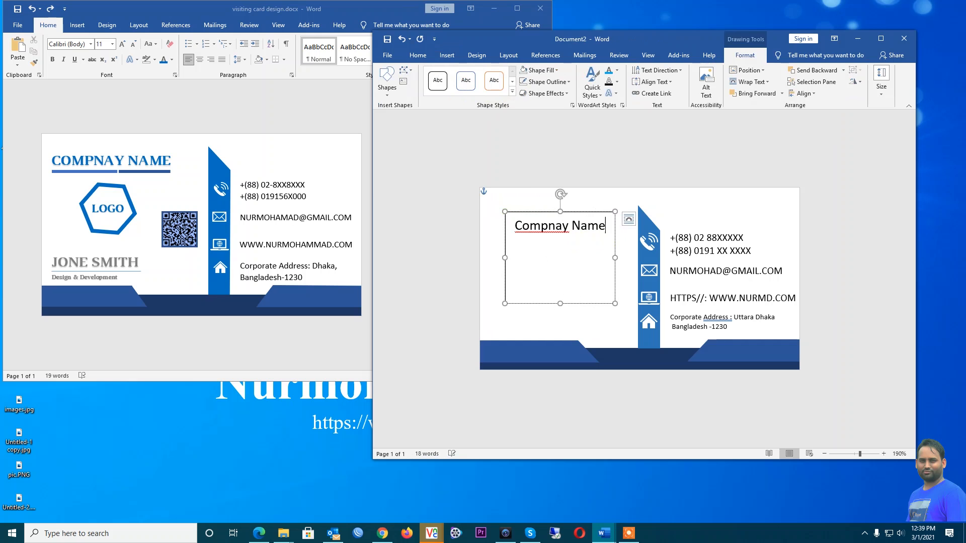
{"action": "right_click", "coordinate": [533, 226]}
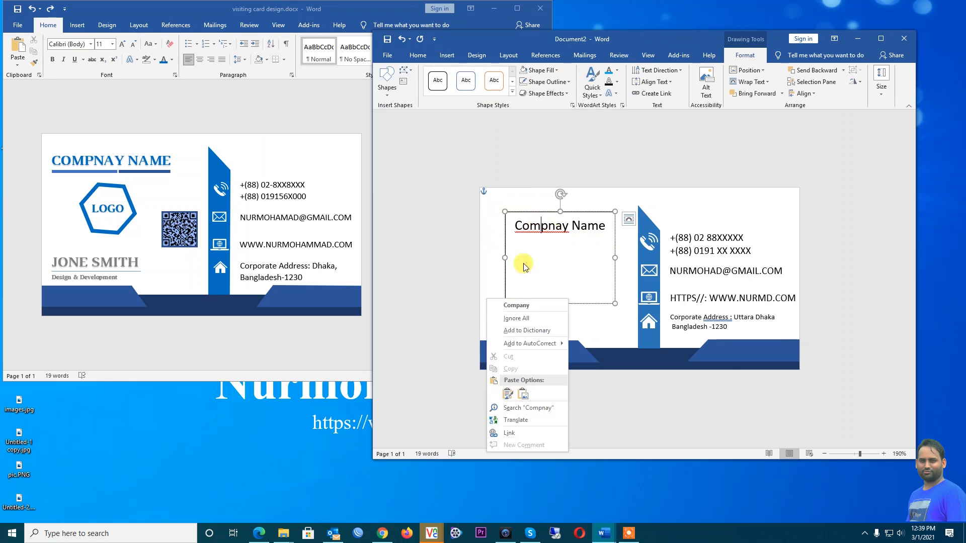
{"action": "left_click", "coordinate": [523, 306]}
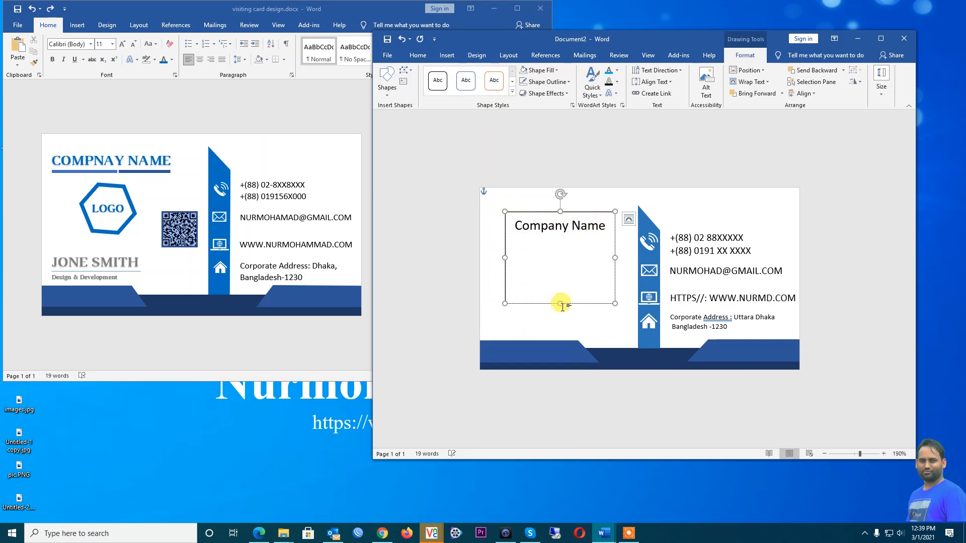
{"action": "left_click_drag", "start_coordinate": [562, 302], "coordinate": [520, 206]}
Set the 'Company Name' text to the Luthier Bd font
{"action": "triple_click", "coordinate": [521, 221]}
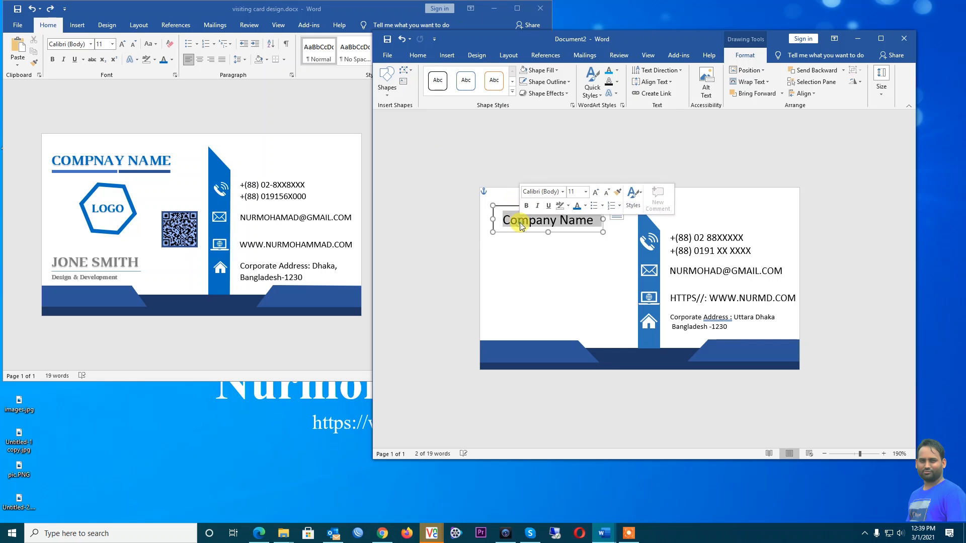
{"action": "left_click", "coordinate": [418, 55]}
{"action": "left_click", "coordinate": [443, 75]}
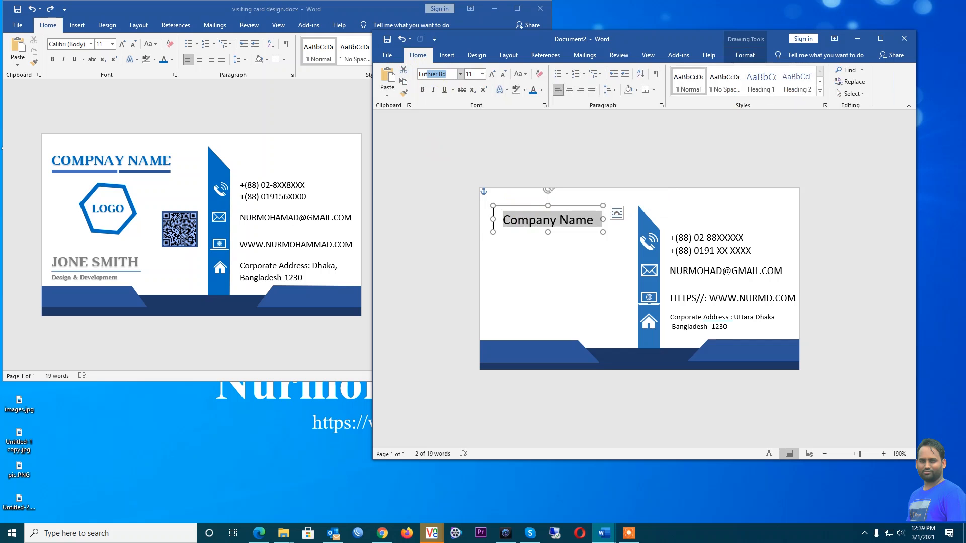
{"action": "type", "text": "Lut"}
{"action": "key", "text": "Return"}
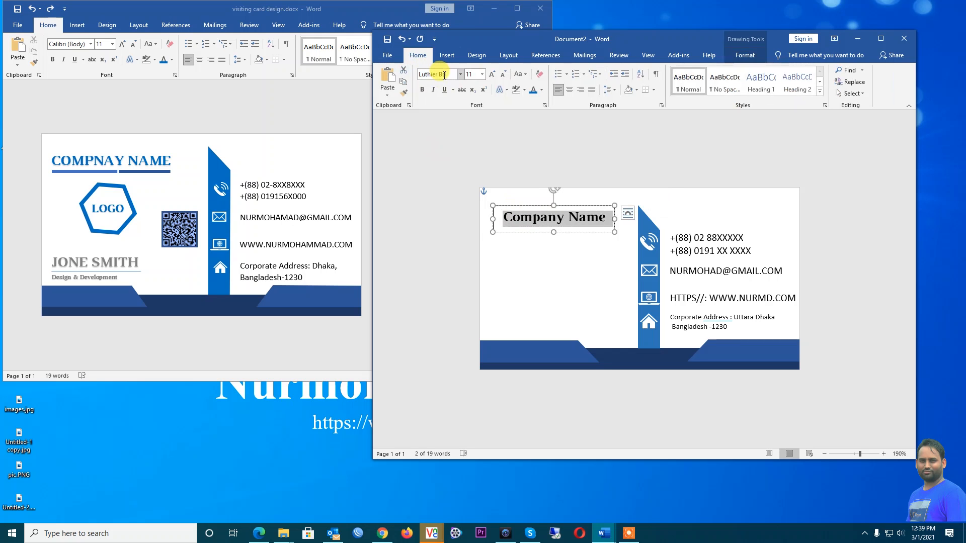
{"action": "left_click", "coordinate": [532, 238]}
Give the Company Name text box No Outline
{"action": "left_click", "coordinate": [542, 211]}
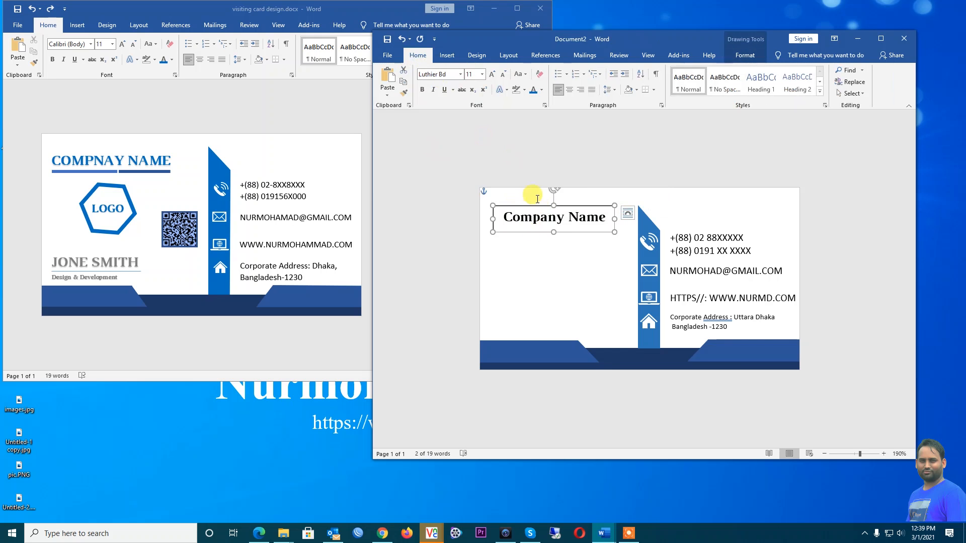
{"action": "left_click", "coordinate": [746, 55]}
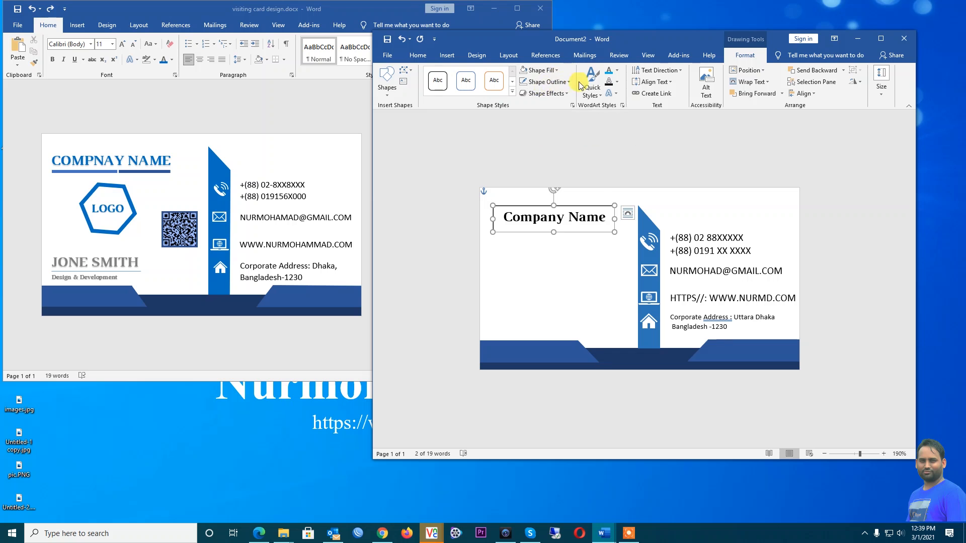
{"action": "left_click", "coordinate": [564, 82]}
{"action": "left_click", "coordinate": [549, 171]}
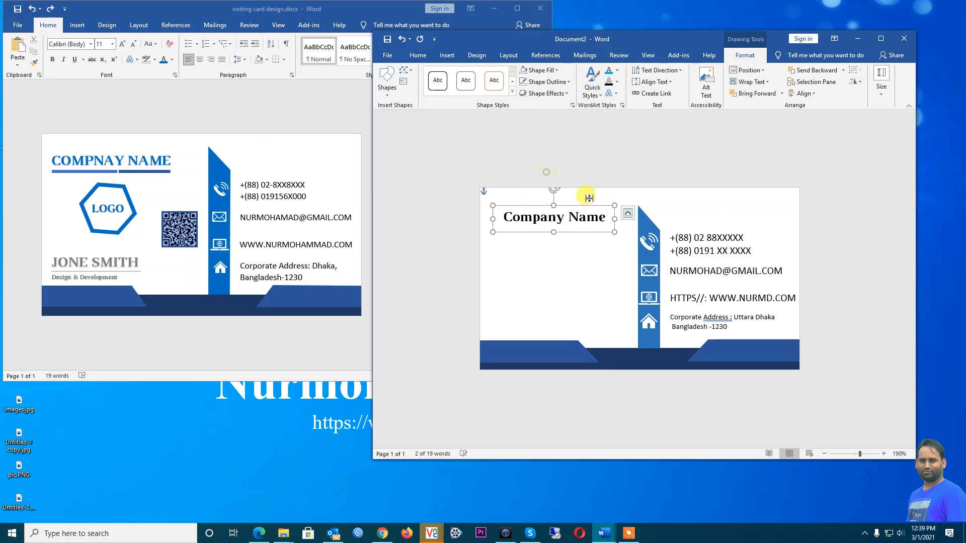
{"action": "left_click", "coordinate": [459, 258]}
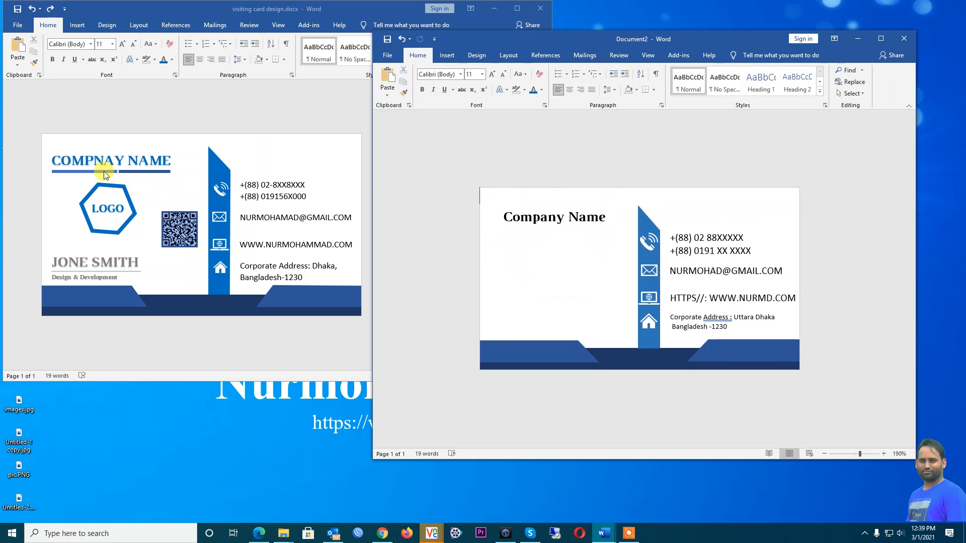
Draw a 3 pt horizontal line under 'Company'
{"action": "left_click", "coordinate": [445, 57]}
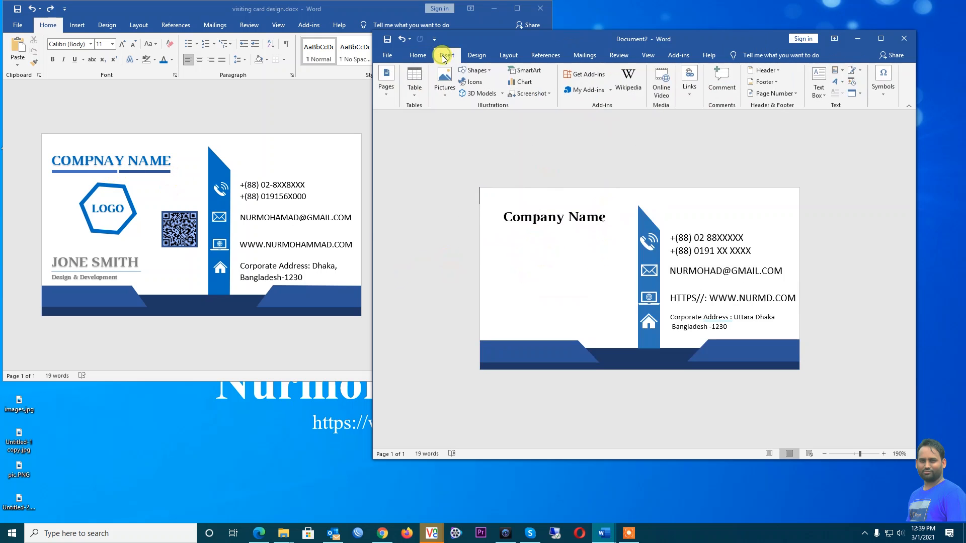
{"action": "left_click", "coordinate": [490, 74]}
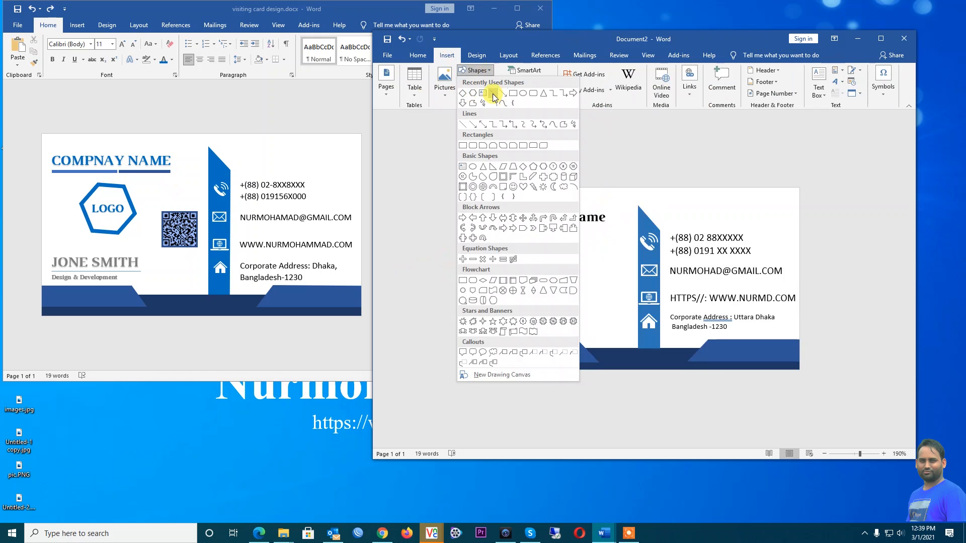
{"action": "left_click", "coordinate": [493, 95]}
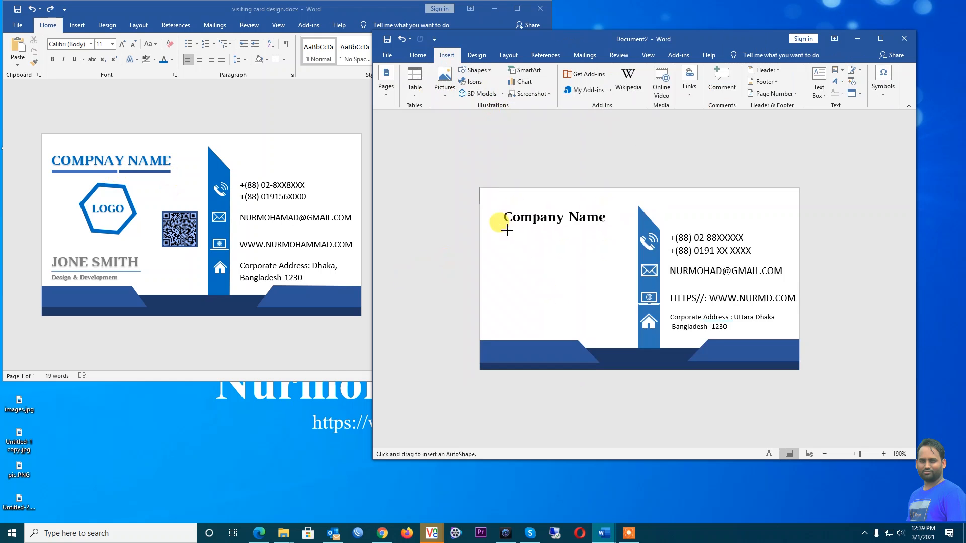
{"action": "left_click_drag", "start_coordinate": [507, 230], "coordinate": [563, 230]}
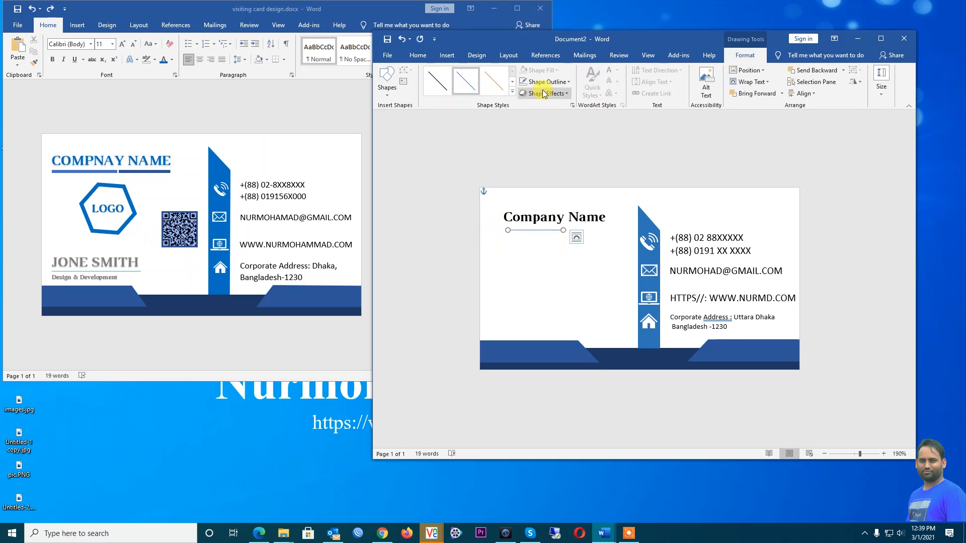
{"action": "left_click", "coordinate": [567, 83]}
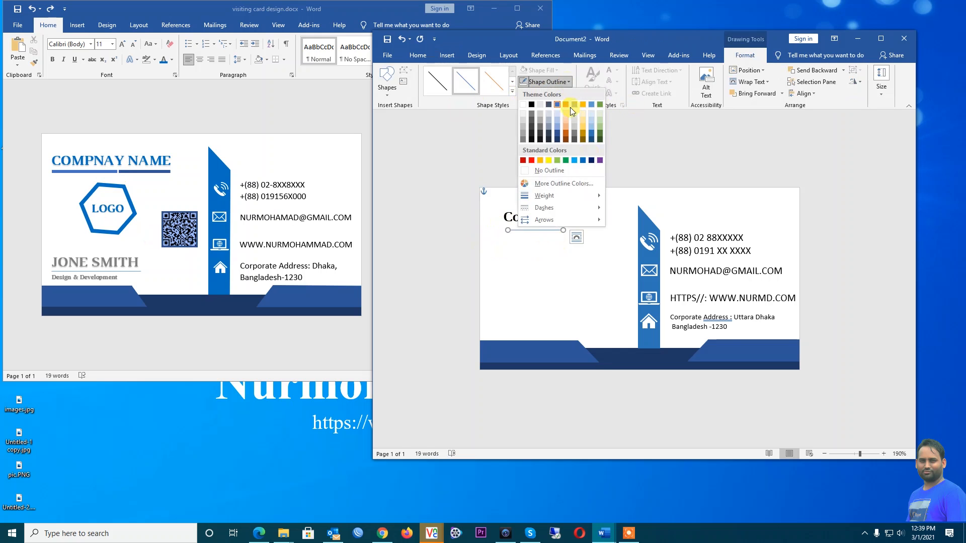
{"action": "mouse_move", "coordinate": [593, 195]}
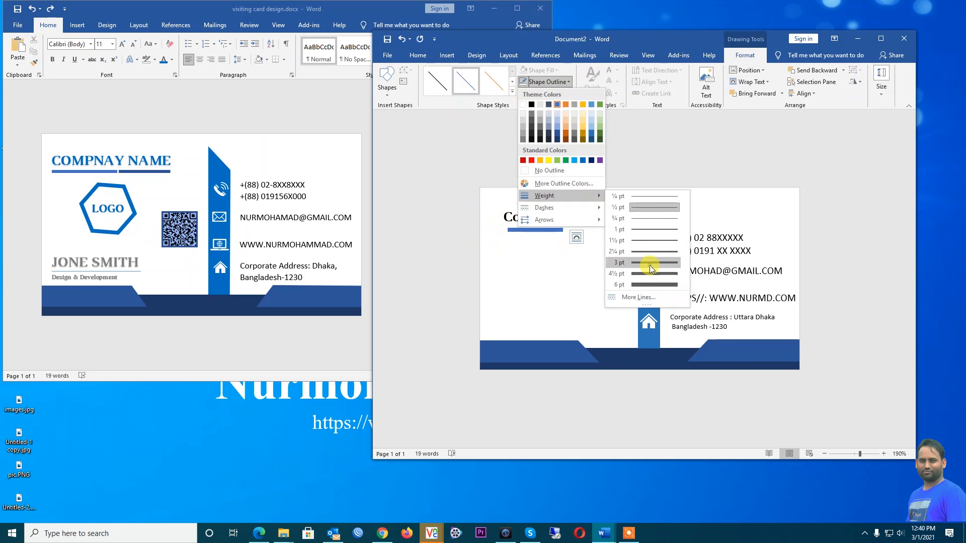
{"action": "left_click", "coordinate": [650, 265]}
{"action": "left_click", "coordinate": [545, 230]}
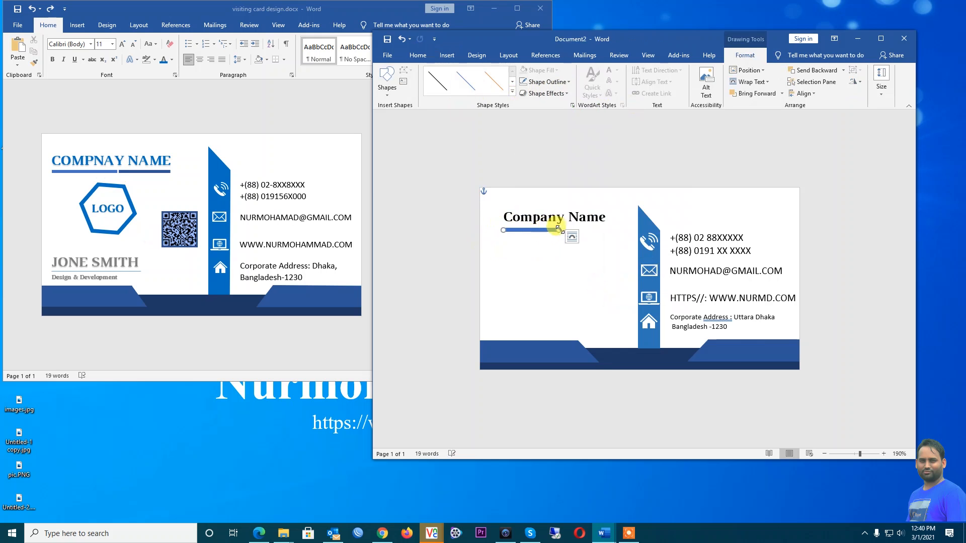
{"action": "left_click_drag", "start_coordinate": [562, 230], "coordinate": [563, 230]}
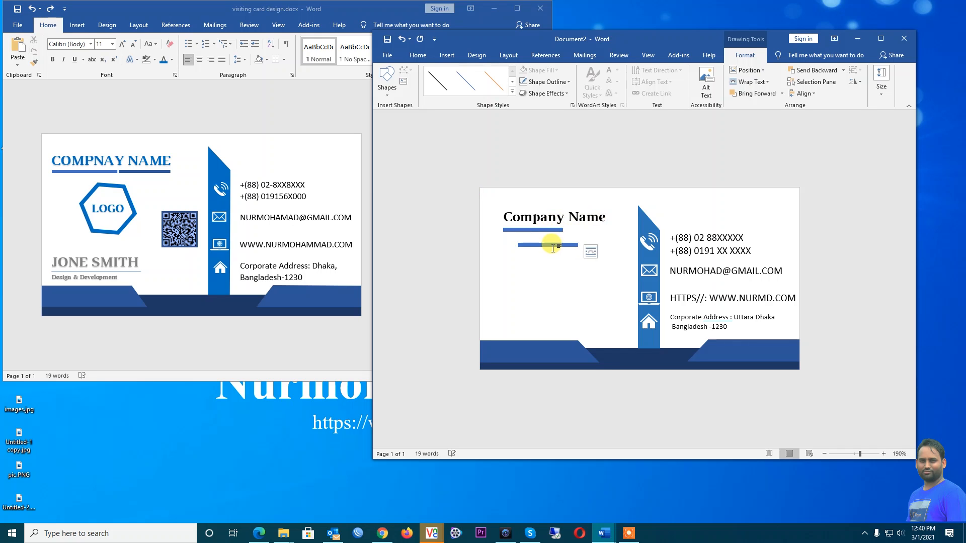
Copy the line to its right and shorten it to end under 'Name'
{"action": "left_click_drag", "start_coordinate": [546, 232], "coordinate": [600, 230]}
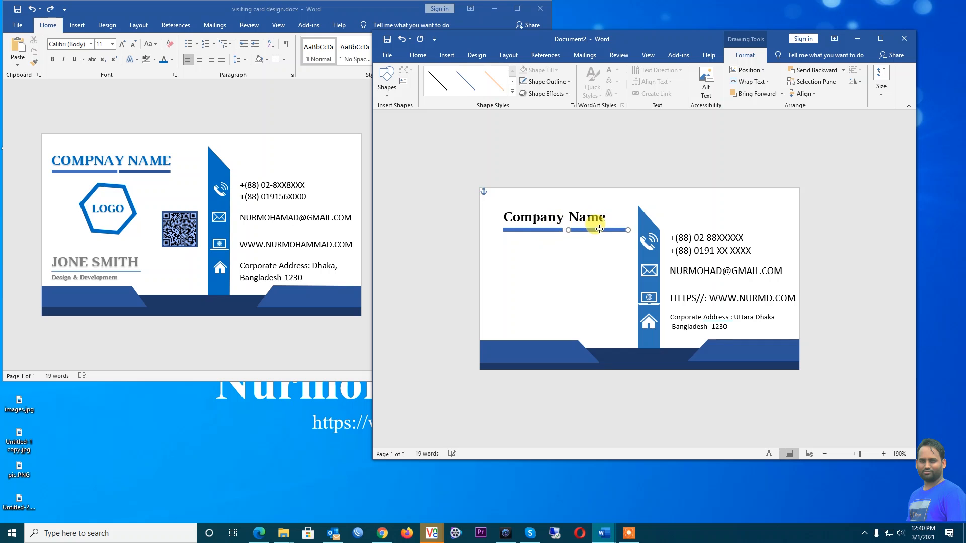
{"action": "left_click_drag", "start_coordinate": [624, 230], "coordinate": [611, 229]}
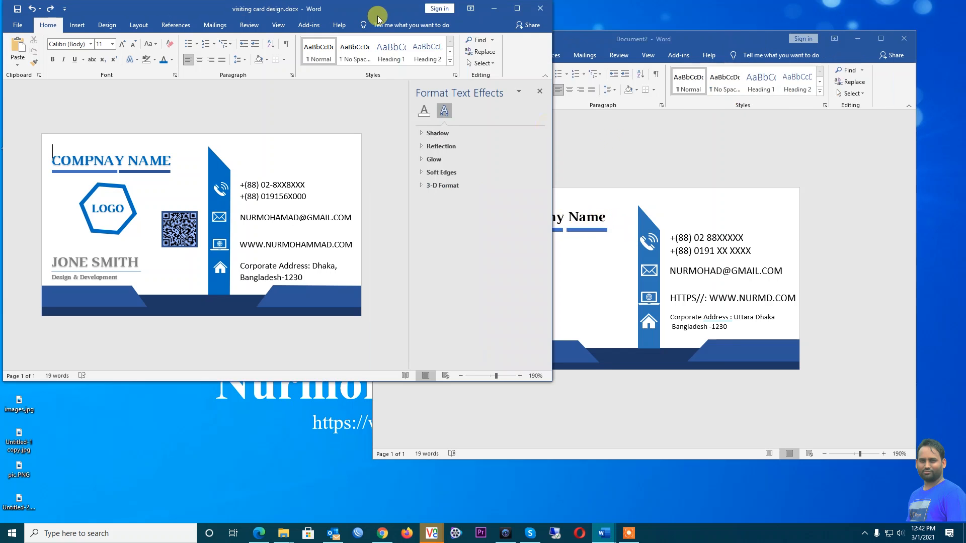
{"action": "left_click", "coordinate": [615, 142]}
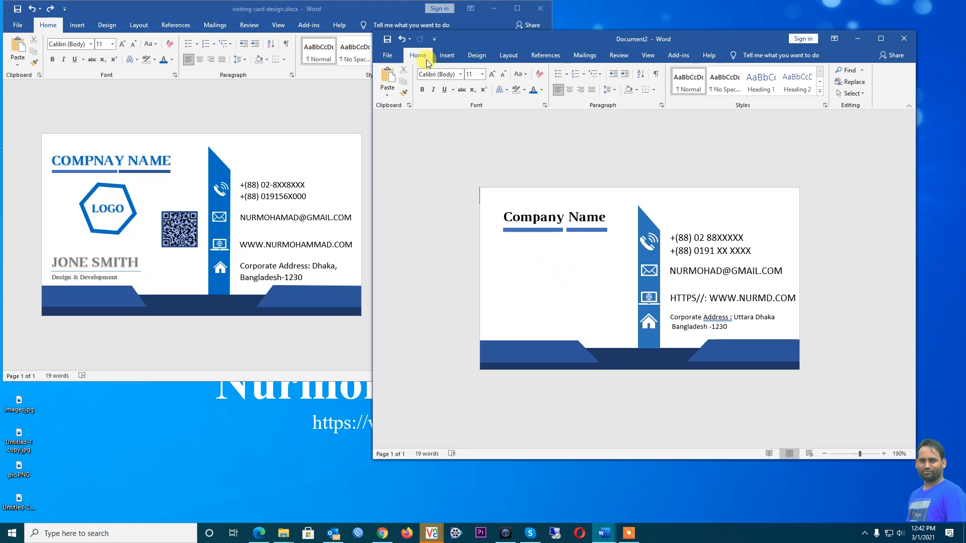
Draw a rectangle square below the Company Name heading and nudge it up toward the underline bars
{"action": "left_click", "coordinate": [446, 55]}
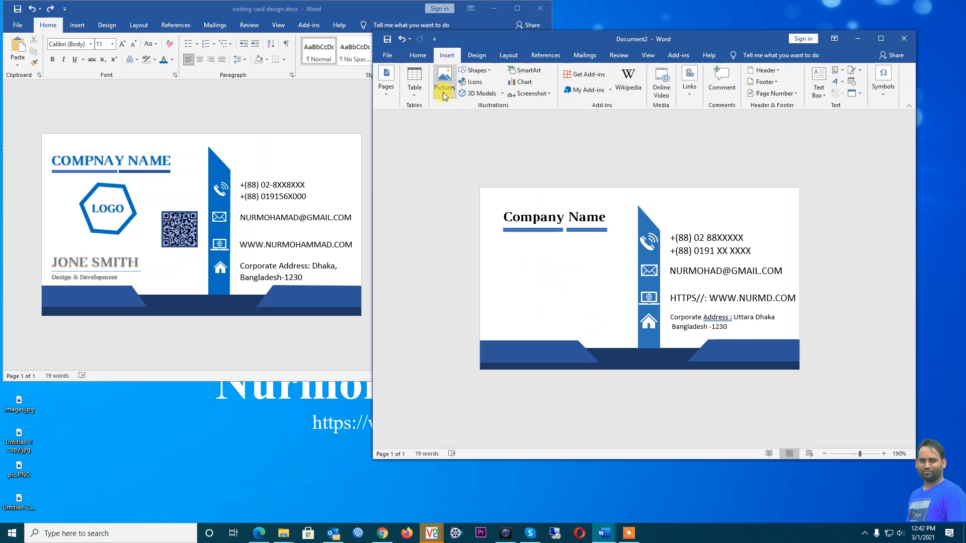
{"action": "left_click", "coordinate": [473, 71]}
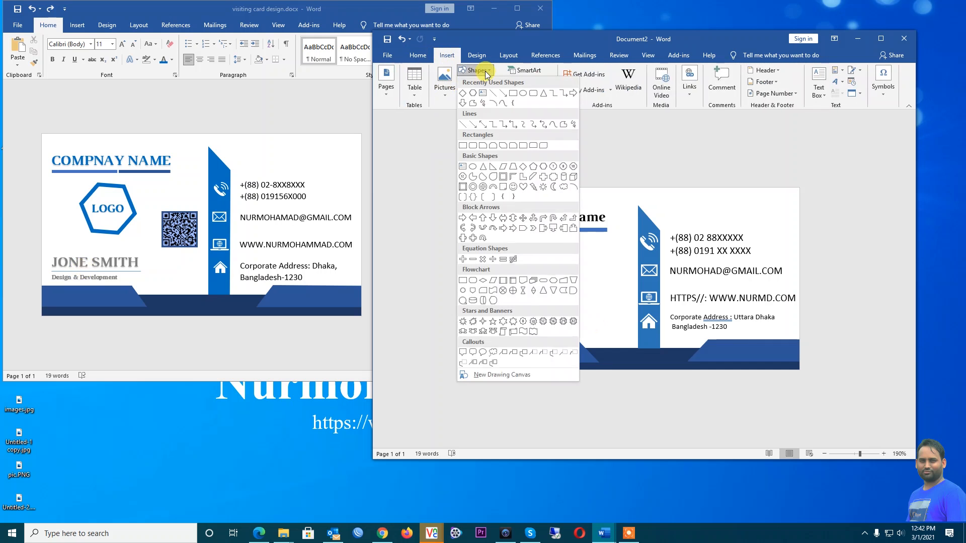
{"action": "left_click", "coordinate": [514, 95]}
{"action": "left_click_drag", "start_coordinate": [525, 251], "coordinate": [577, 303]}
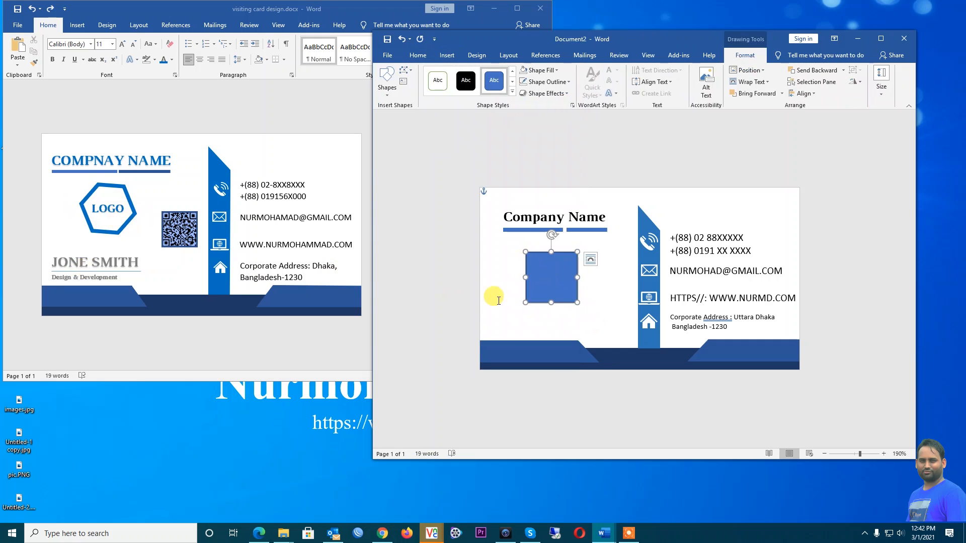
{"action": "left_click_drag", "start_coordinate": [535, 256], "coordinate": [535, 250]}
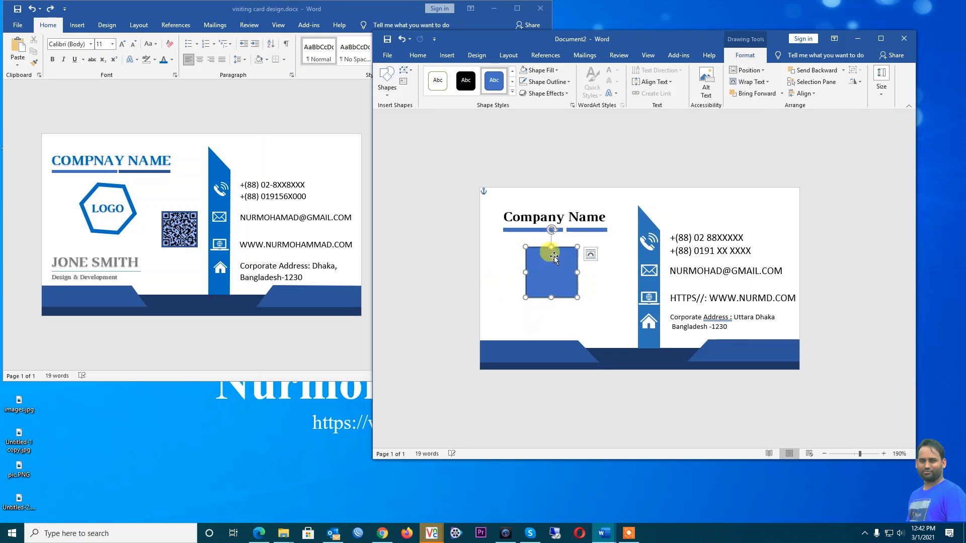
Try a picture fill for the square in Format Shape, then cancel the file browse
{"action": "right_click", "coordinate": [547, 256]}
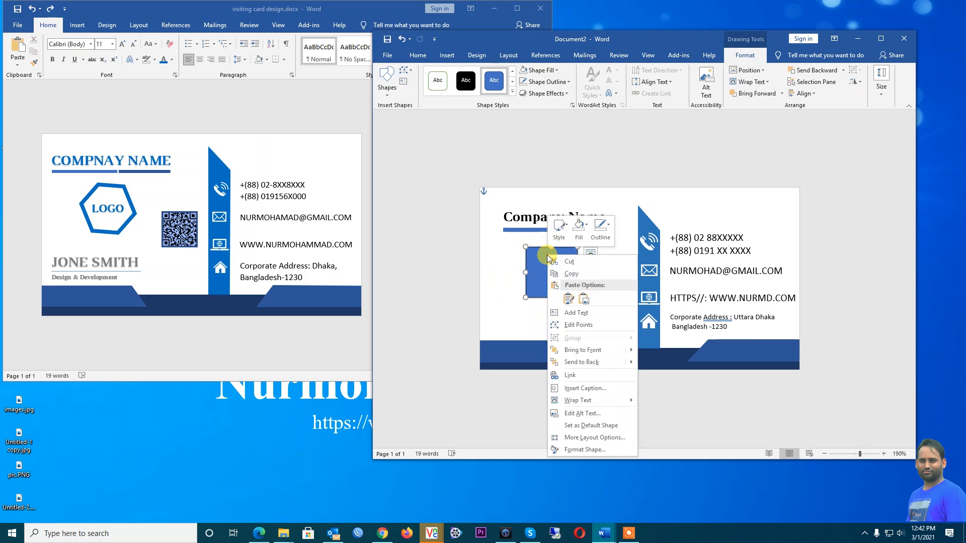
{"action": "left_click", "coordinate": [577, 450]}
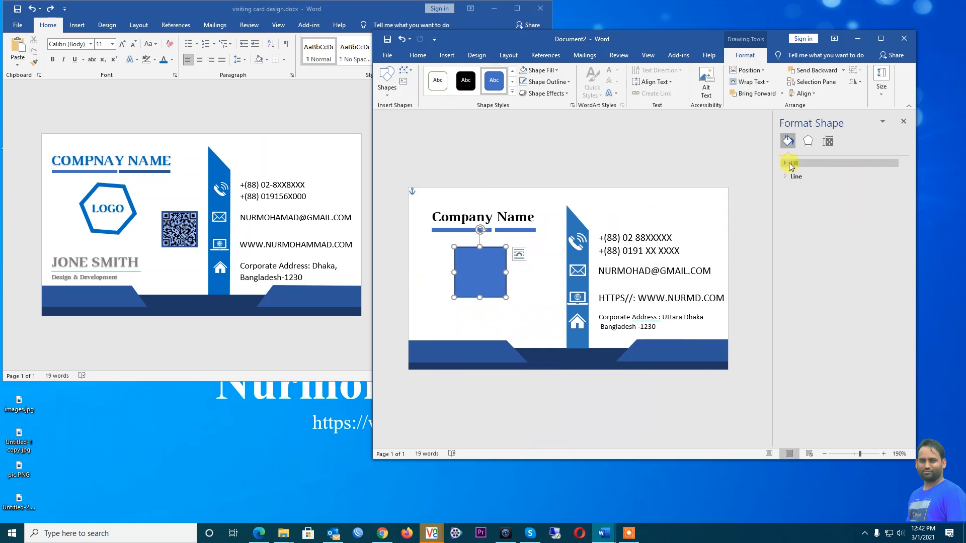
{"action": "left_click", "coordinate": [790, 165]}
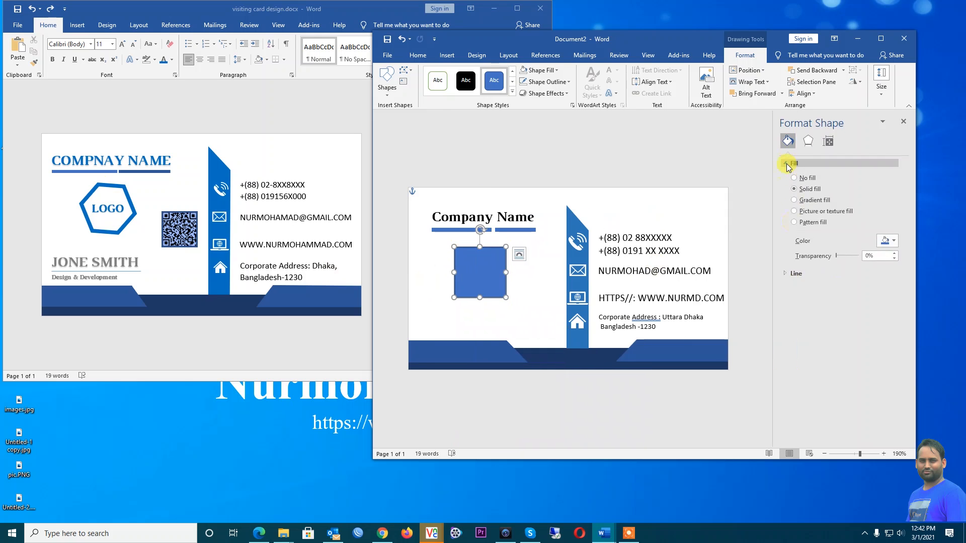
{"action": "left_click", "coordinate": [827, 212]}
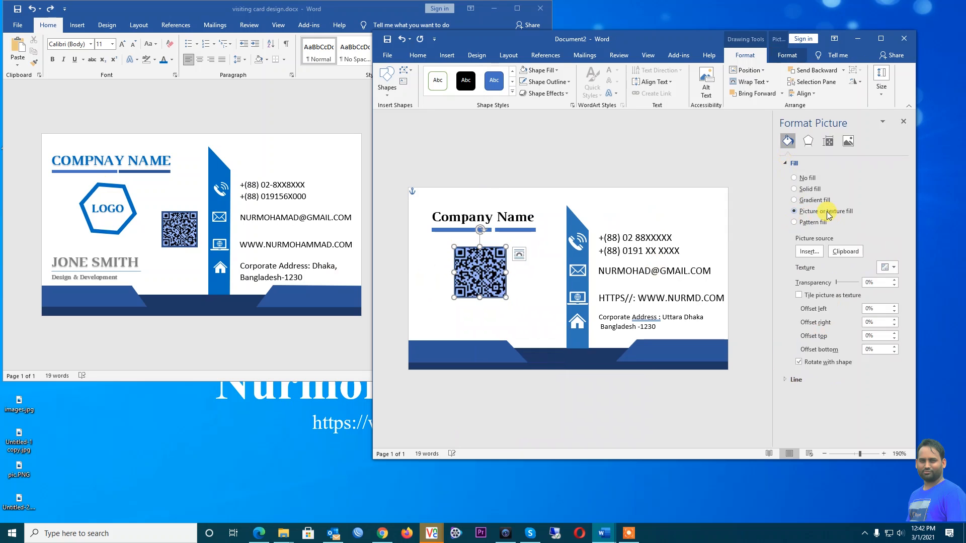
{"action": "left_click", "coordinate": [809, 251]}
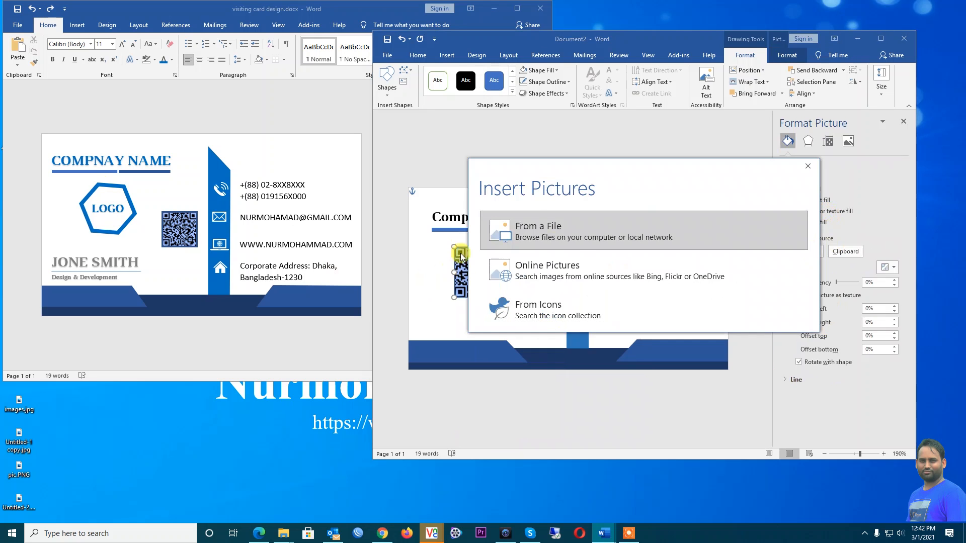
{"action": "left_click", "coordinate": [556, 226]}
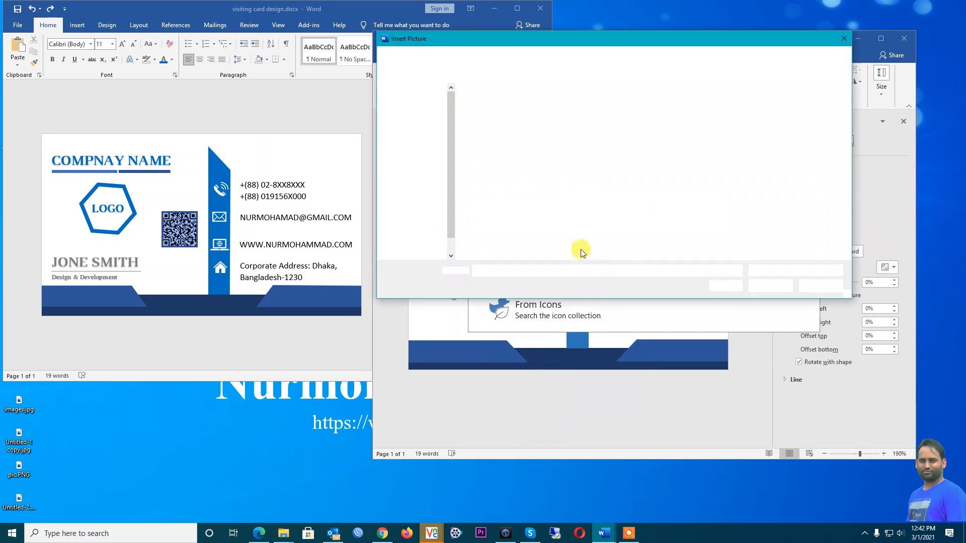
{"action": "scroll", "coordinate": [548, 231], "scroll_direction": "down", "scroll_amount": 3}
{"action": "scroll", "coordinate": [544, 240], "scroll_direction": "up", "scroll_amount": 3}
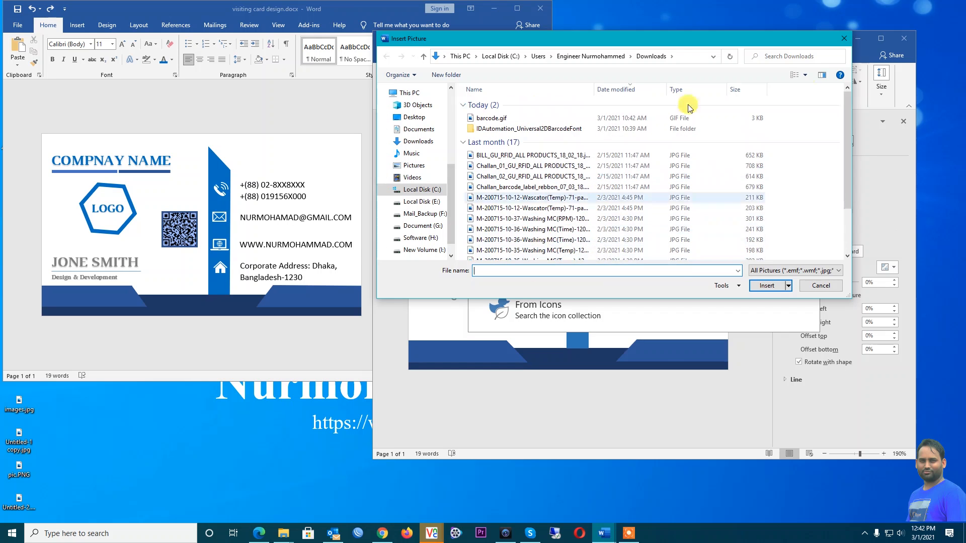
{"action": "left_click", "coordinate": [846, 39]}
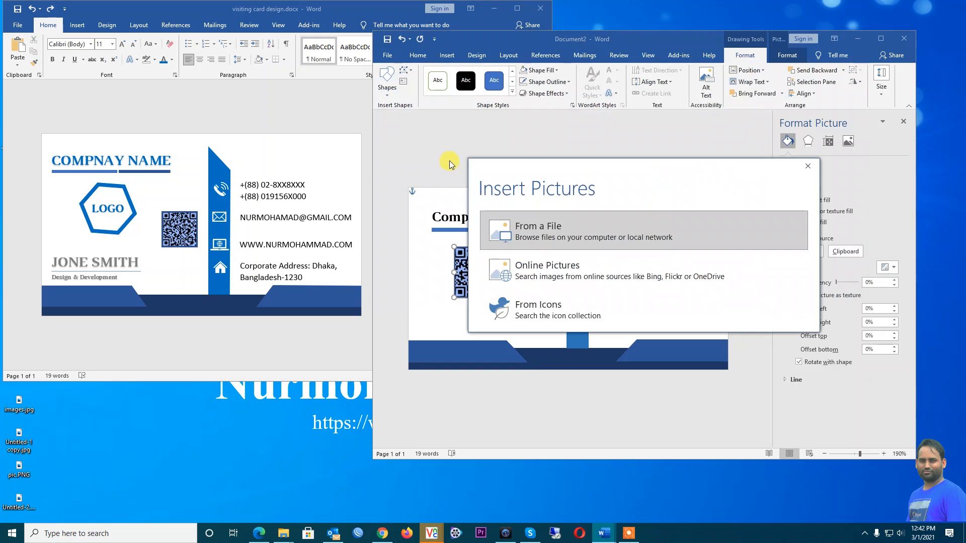
{"action": "left_click", "coordinate": [808, 167]}
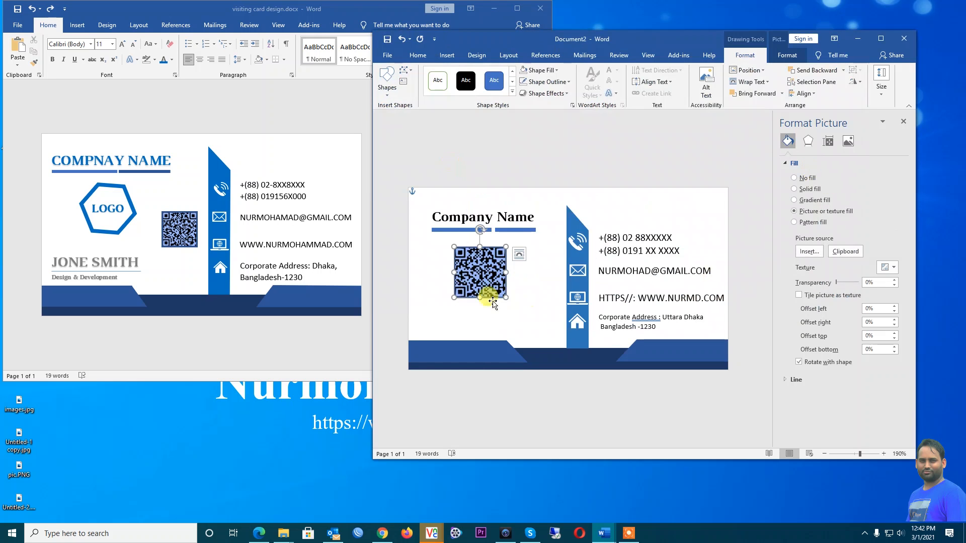
Move the blue square slightly up and to the left
{"action": "left_click", "coordinate": [530, 302]}
{"action": "left_click", "coordinate": [476, 273]}
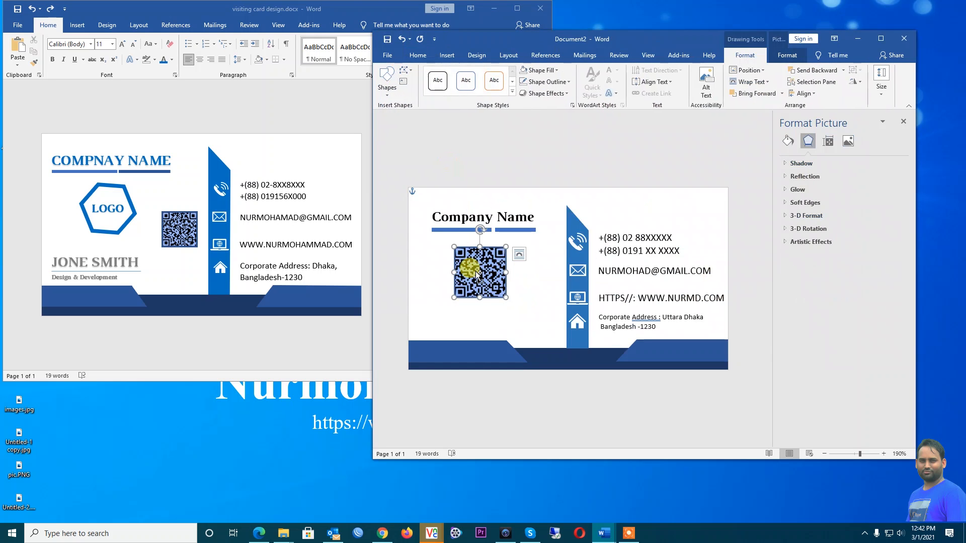
{"action": "left_click", "coordinate": [520, 254]}
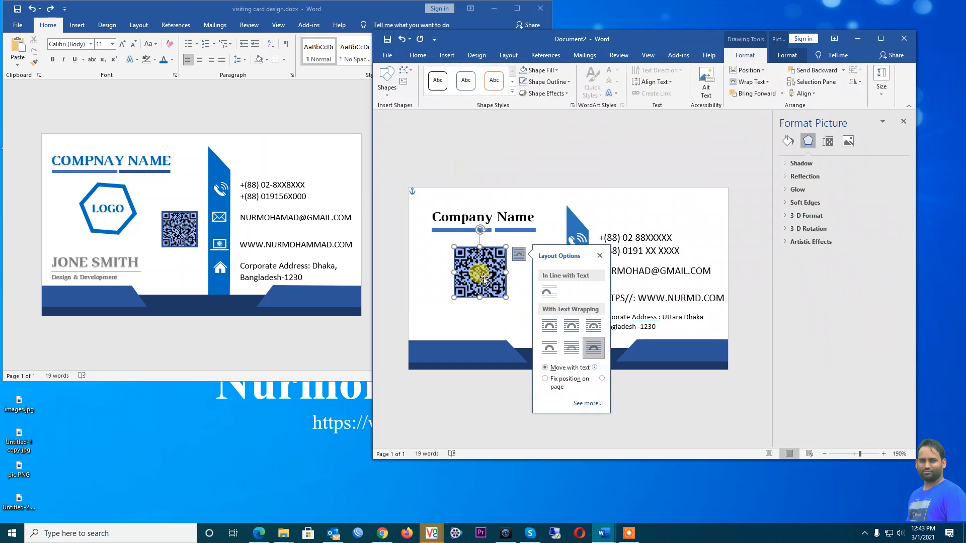
{"action": "left_click", "coordinate": [456, 310]}
{"action": "left_click", "coordinate": [474, 285]}
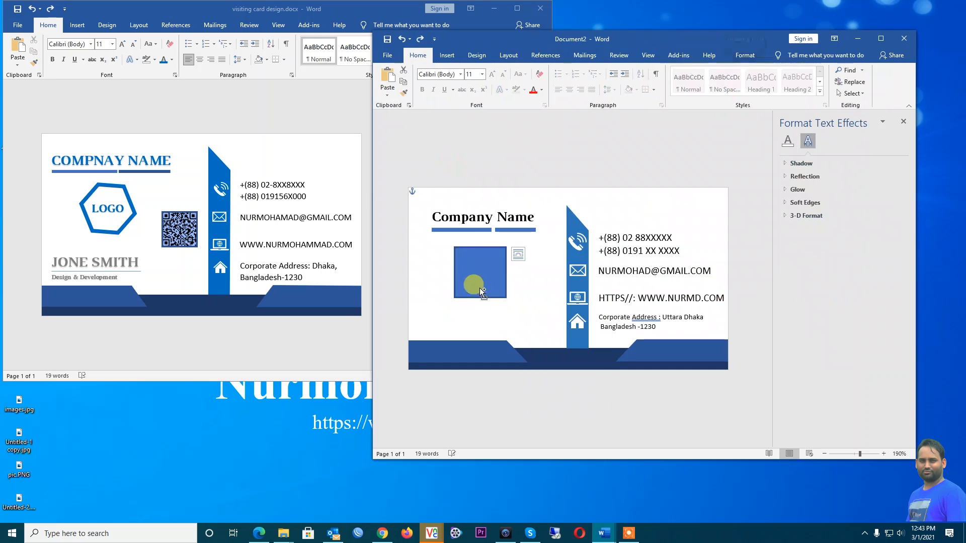
{"action": "left_click", "coordinate": [471, 247]}
{"action": "left_click_drag", "start_coordinate": [472, 247], "coordinate": [471, 245]}
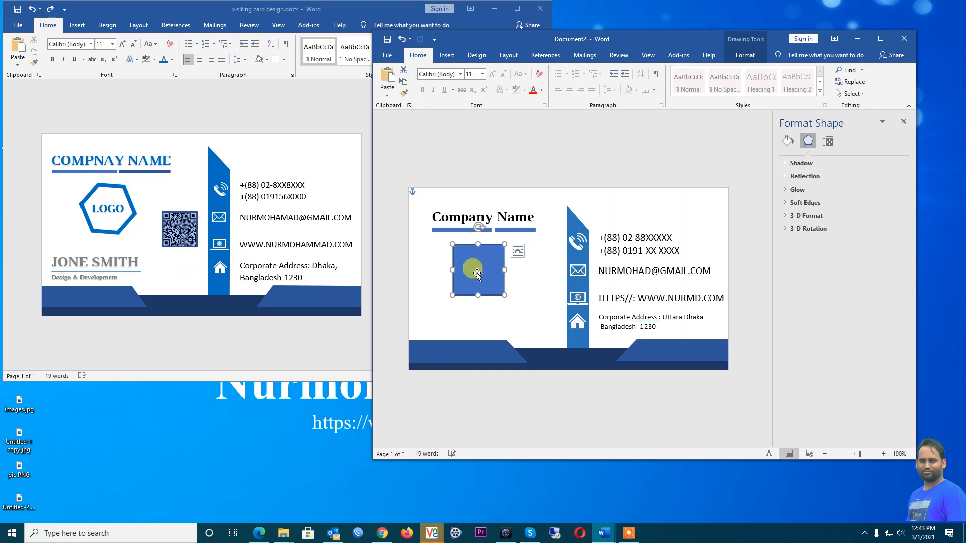
{"action": "left_click", "coordinate": [517, 317]}
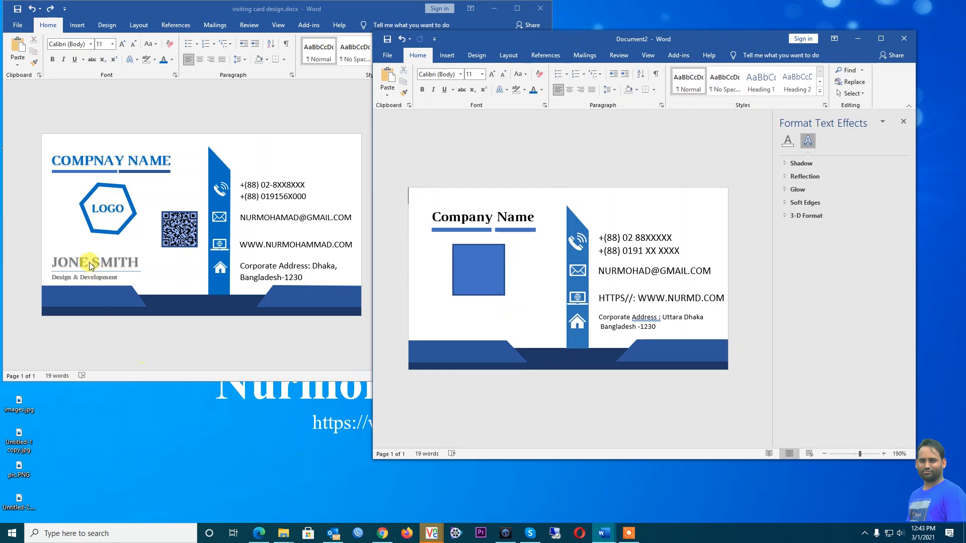
Copy the Company Name box below the square and retype its text as 'JONE SMITH'
{"action": "left_click", "coordinate": [460, 206]}
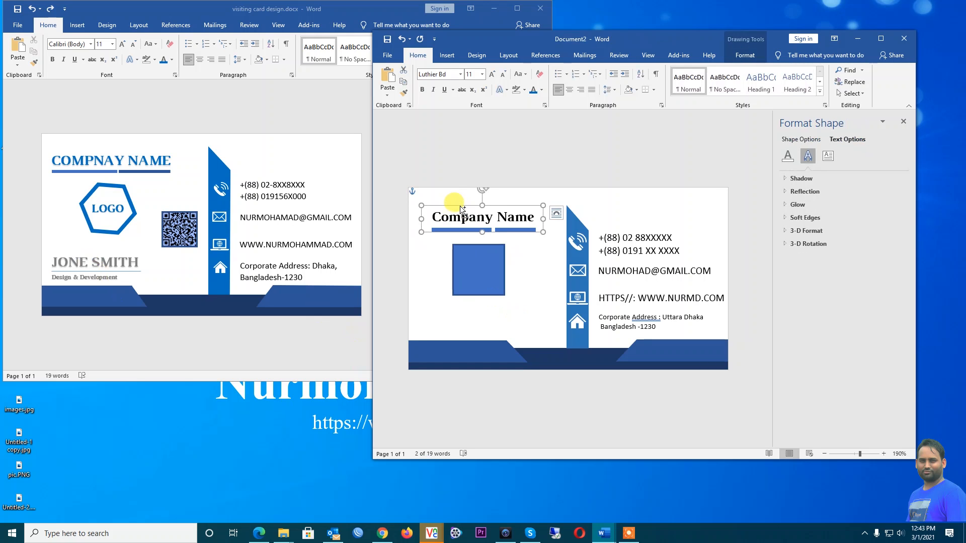
{"action": "left_click_drag", "start_coordinate": [491, 203], "coordinate": [490, 309]}
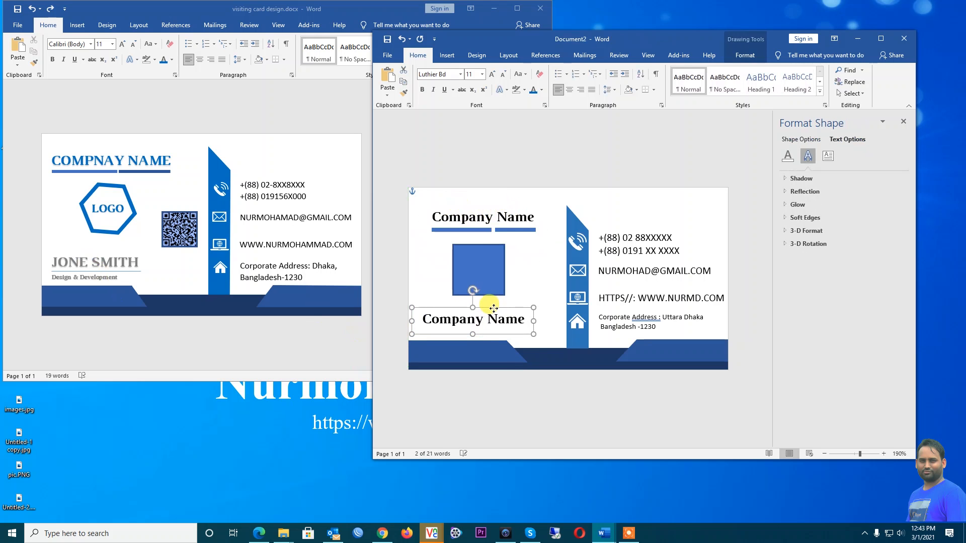
{"action": "triple_click", "coordinate": [468, 319]}
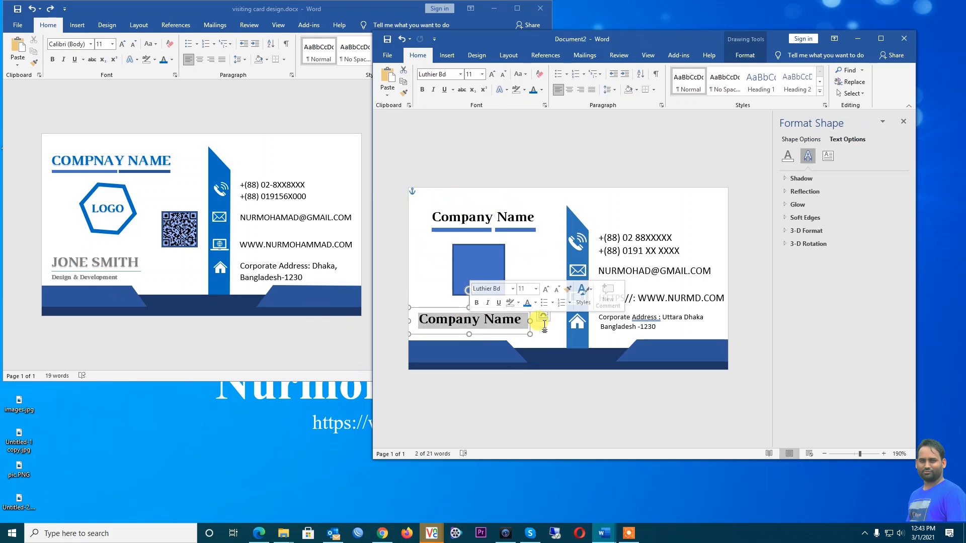
{"action": "key", "text": "Delete"}
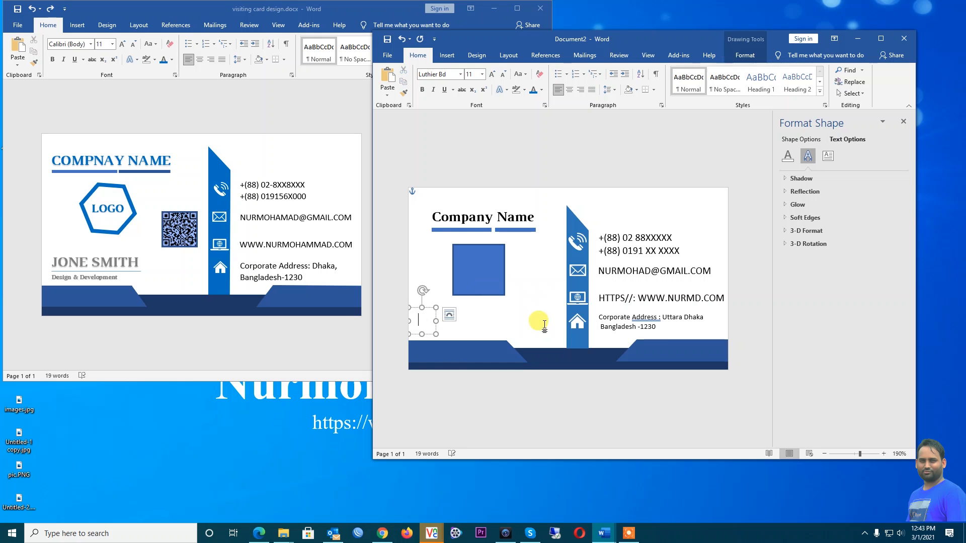
{"action": "type", "text": "JONE SMOTH"}
{"action": "key", "text": "BackSpace"}
{"action": "key", "text": "BackSpace"}
{"action": "key", "text": "BackSpace"}
{"action": "type", "text": "ITH"}
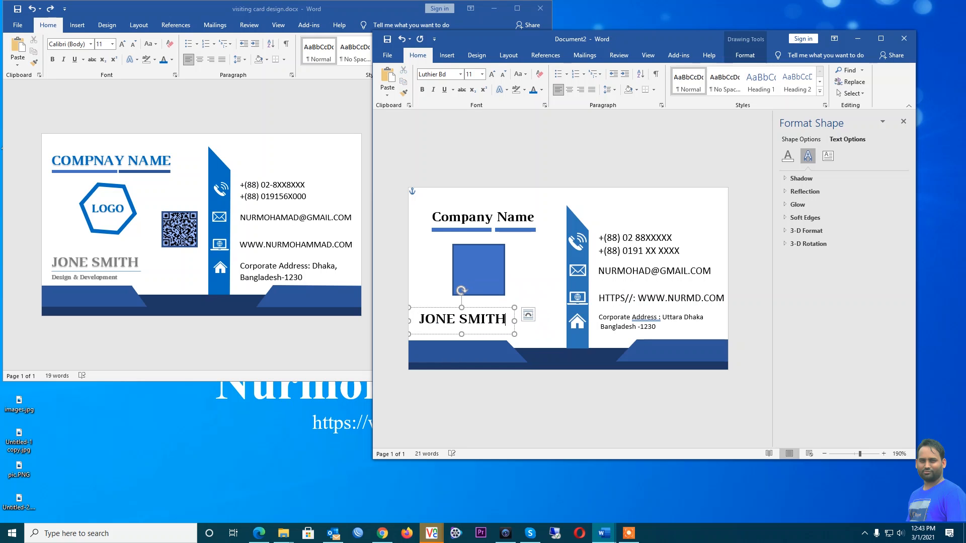
Give JONE SMITH a grey text colour and nudge its box slightly up
{"action": "key", "text": "ctrl+a"}
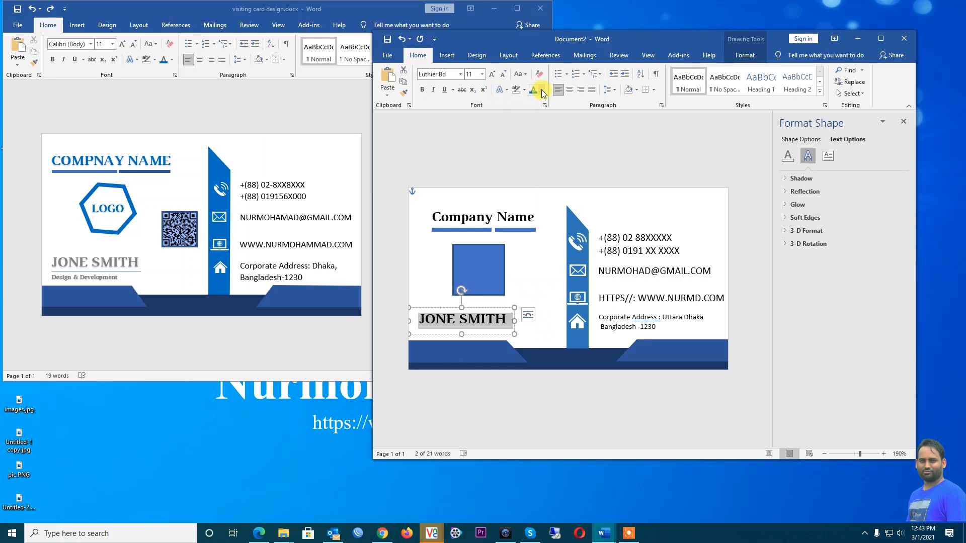
{"action": "left_click", "coordinate": [543, 92]}
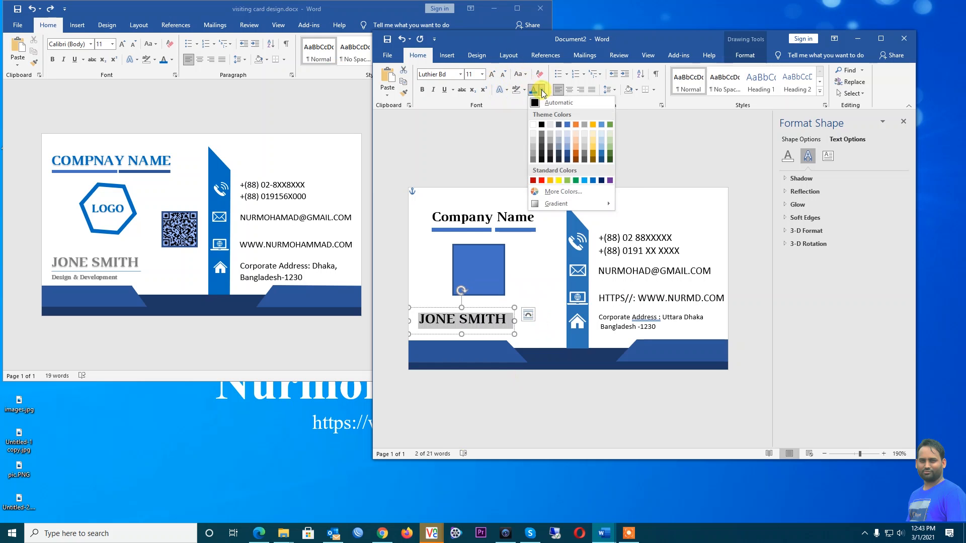
{"action": "left_click", "coordinate": [533, 159]}
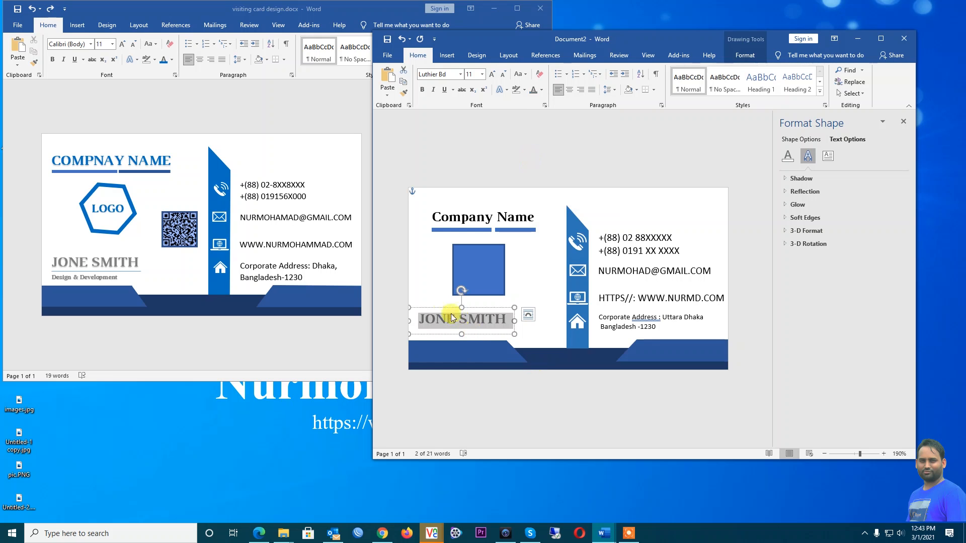
{"action": "left_click", "coordinate": [480, 318]}
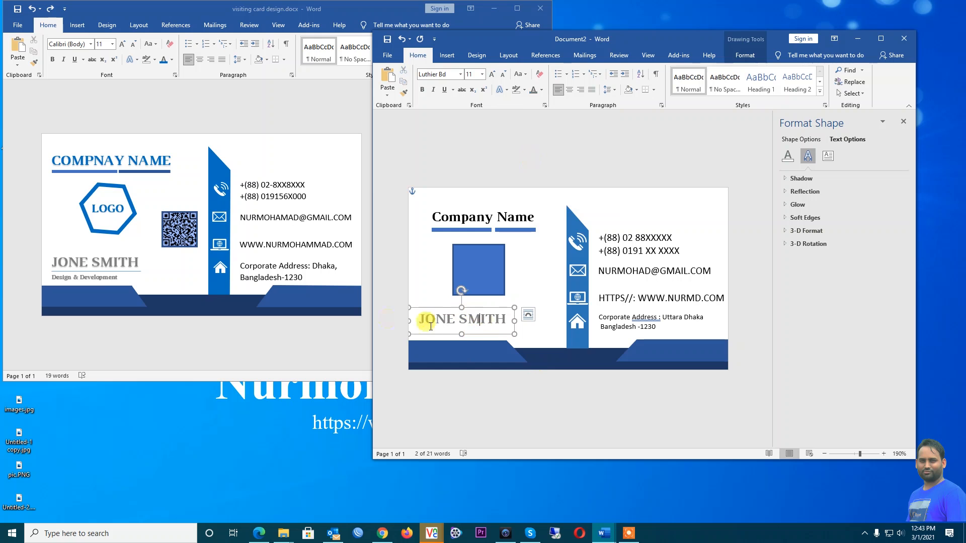
{"action": "left_click_drag", "start_coordinate": [479, 309], "coordinate": [480, 306]}
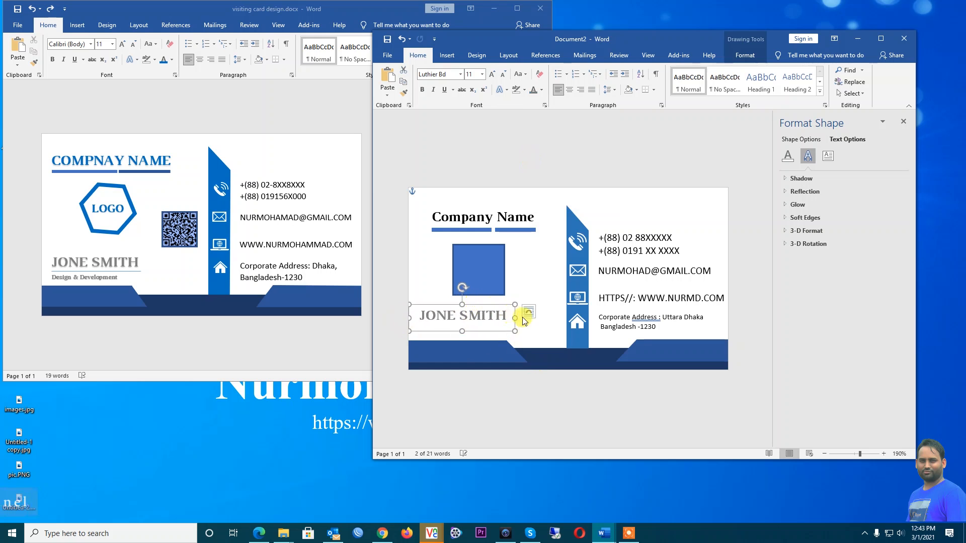
{"action": "left_click", "coordinate": [521, 325]}
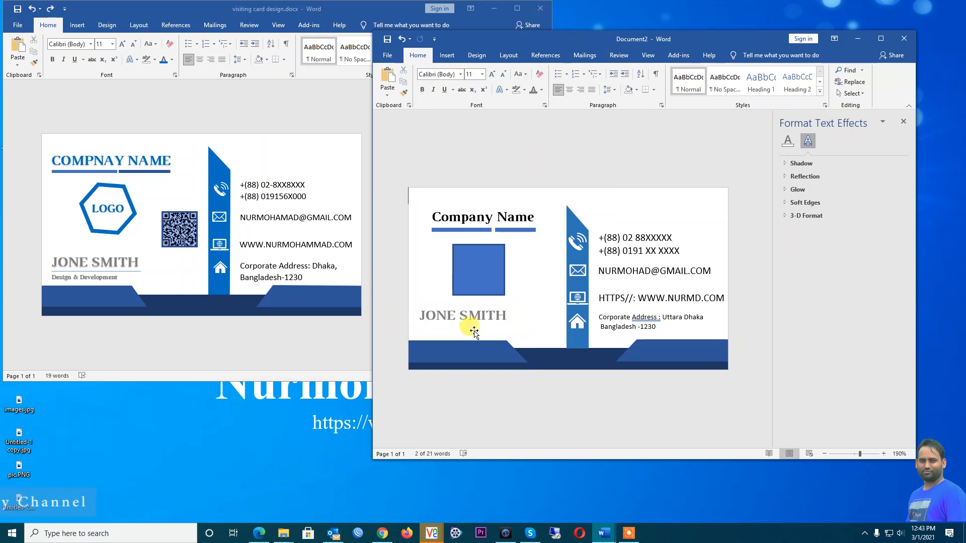
Draw a horizontal straight line beneath the JONE SMITH name
{"action": "left_click", "coordinate": [454, 57]}
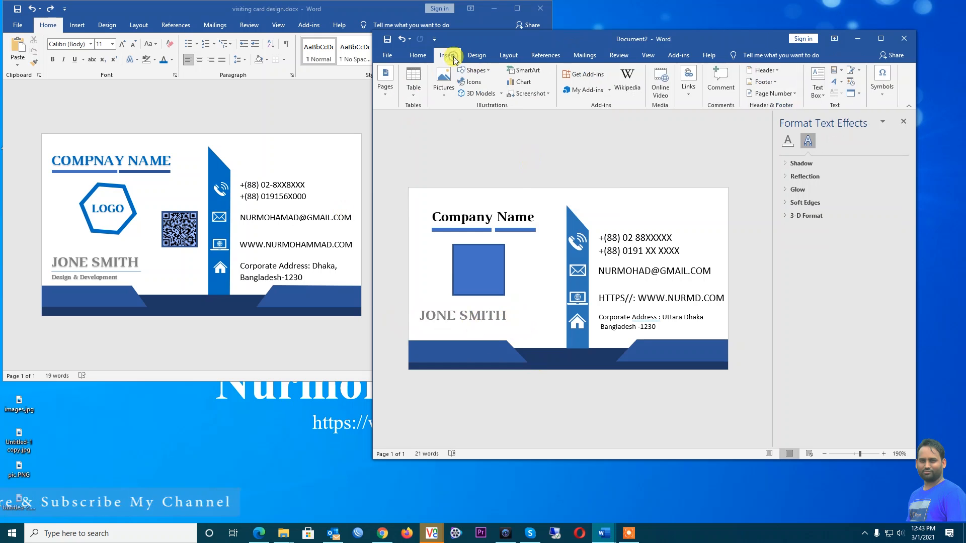
{"action": "left_click", "coordinate": [444, 84]}
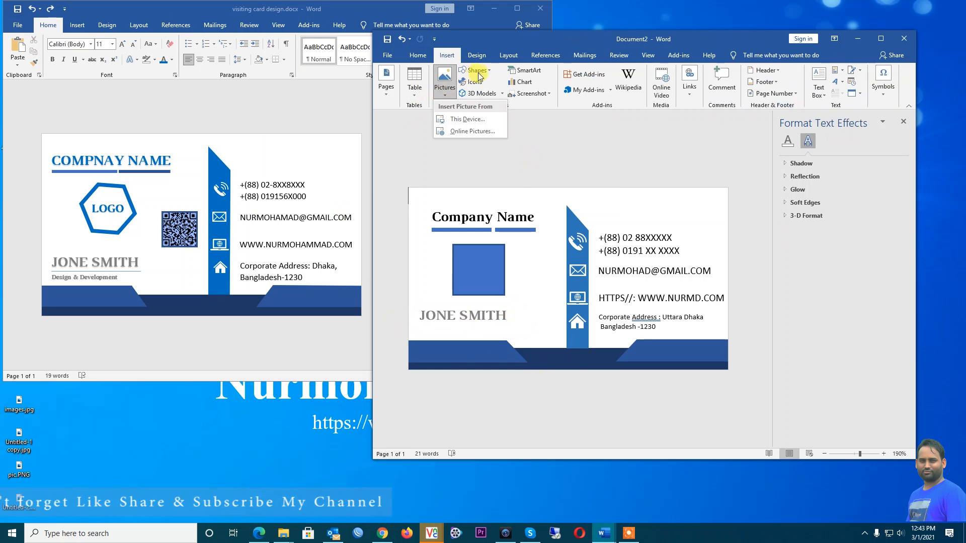
{"action": "left_click", "coordinate": [484, 72]}
{"action": "left_click", "coordinate": [488, 95]}
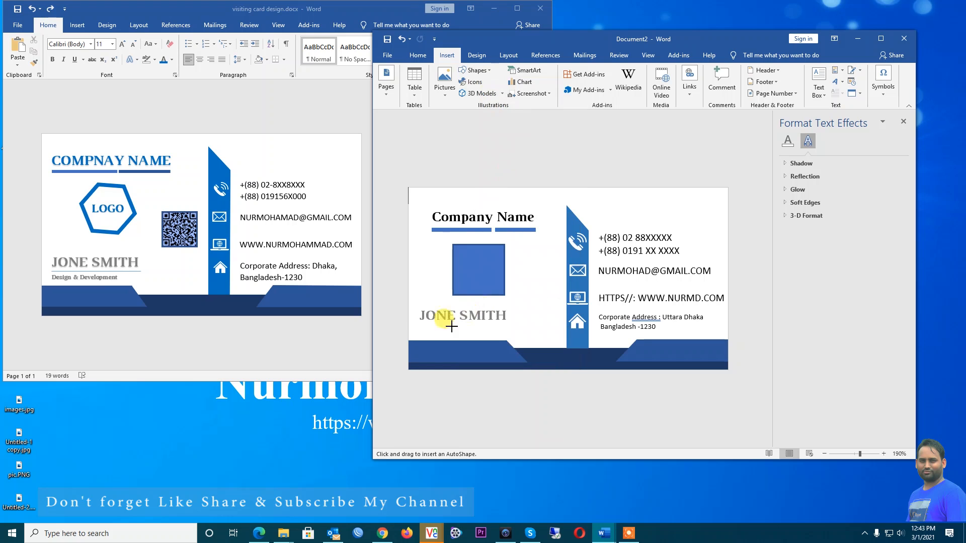
{"action": "left_click_drag", "start_coordinate": [420, 323], "coordinate": [507, 324]}
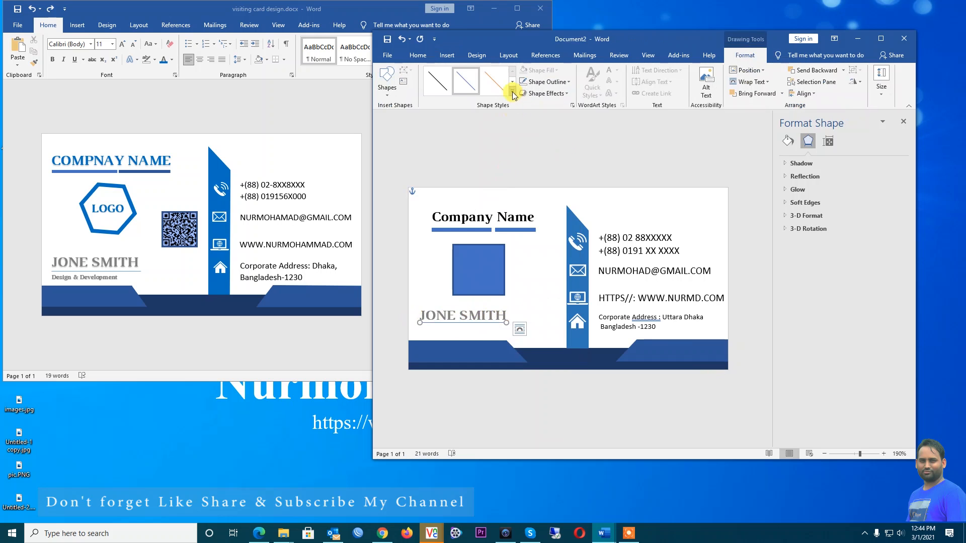
{"action": "left_click", "coordinate": [471, 331]}
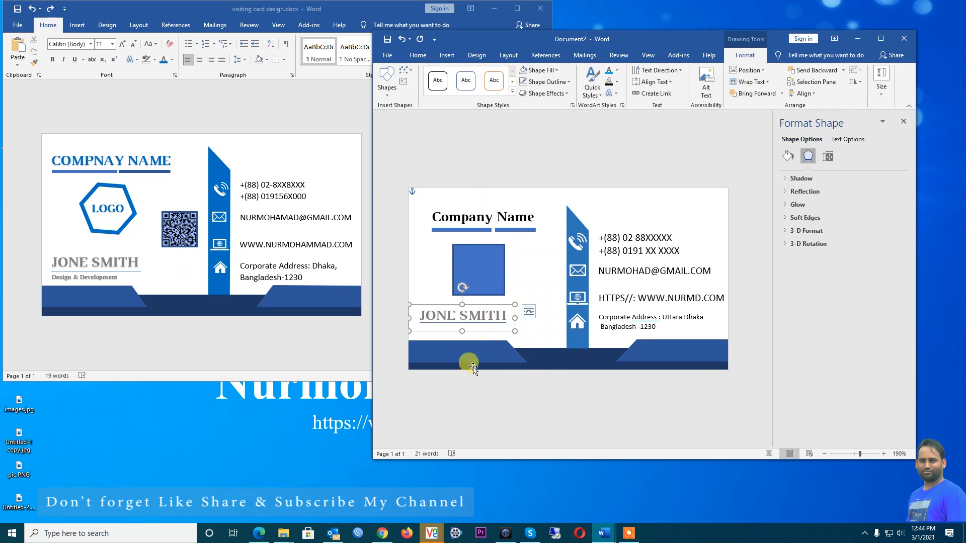
Paste a copy of the name box below JONE SMITH and retype it as 'Design & Development'
{"action": "left_click", "coordinate": [750, 242]}
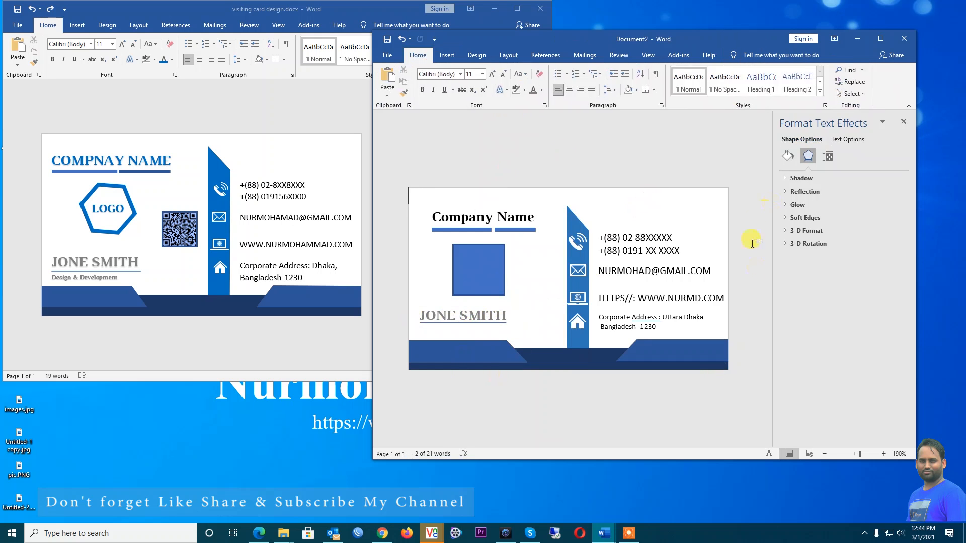
{"action": "left_click", "coordinate": [437, 309]}
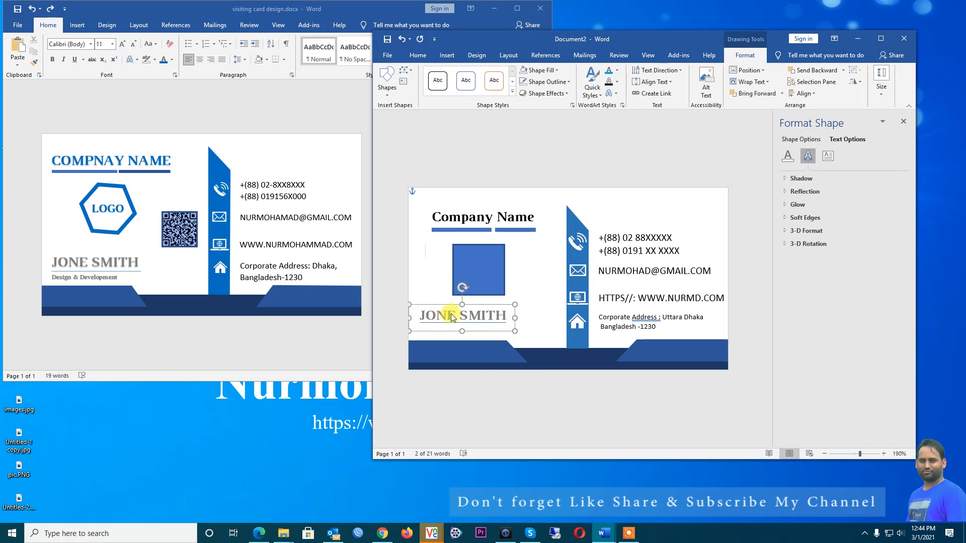
{"action": "key", "text": "ctrl+v"}
{"action": "left_click_drag", "start_coordinate": [454, 307], "coordinate": [454, 324]}
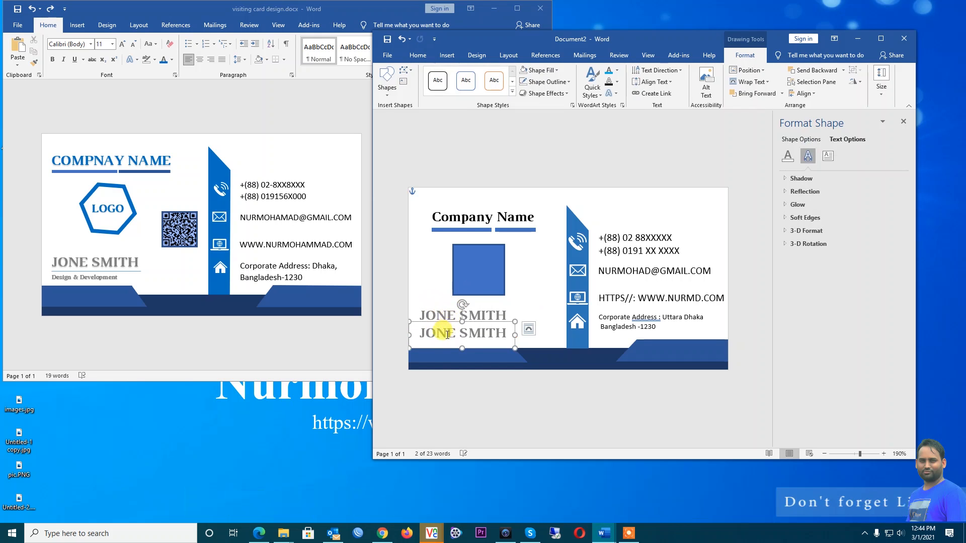
{"action": "double_click", "coordinate": [446, 335]}
{"action": "triple_click", "coordinate": [447, 338]}
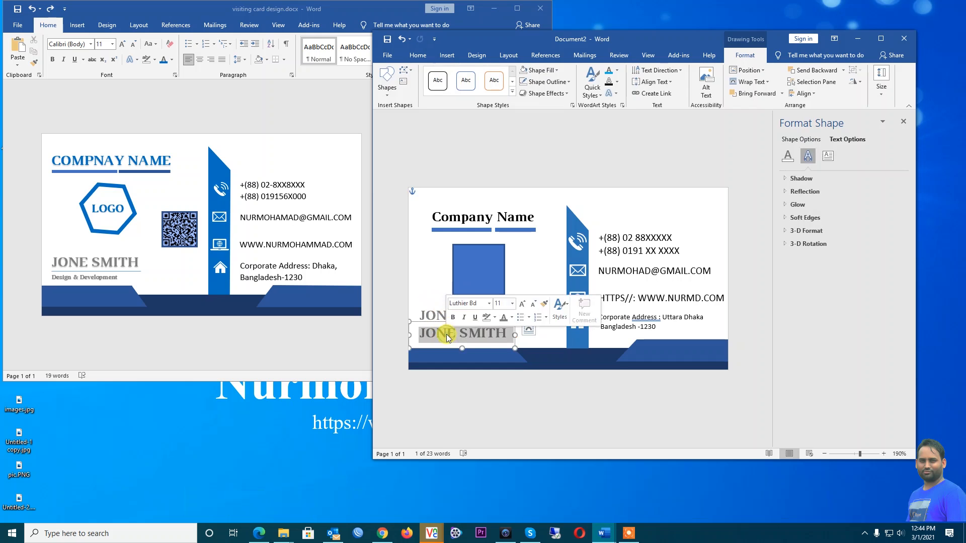
{"action": "key", "text": "ctrl"}
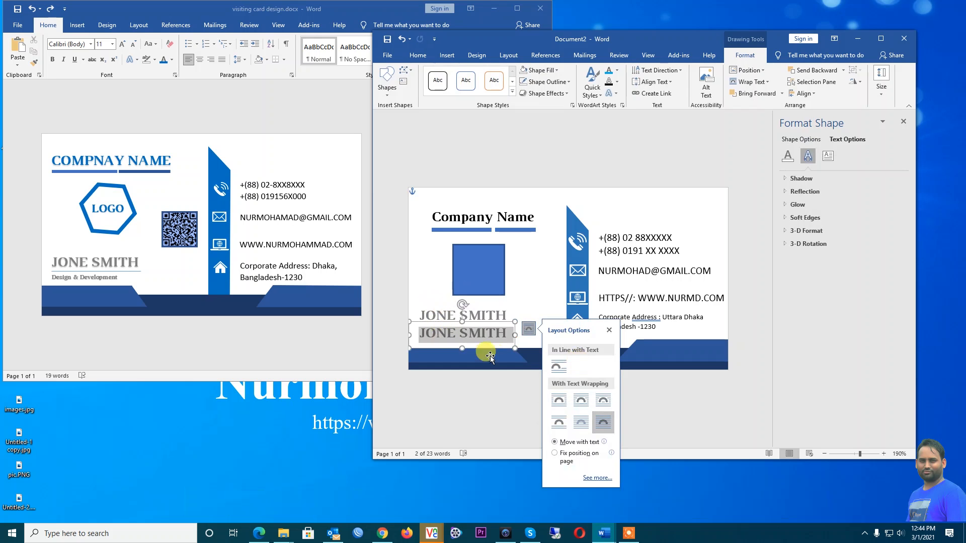
{"action": "left_click", "coordinate": [474, 332]}
{"action": "key", "text": "ctrl+a"}
{"action": "type", "text": "SD"}
{"action": "key", "text": "BackSpace"}
{"action": "key", "text": "BackSpace"}
{"action": "type", "text": "Design"}
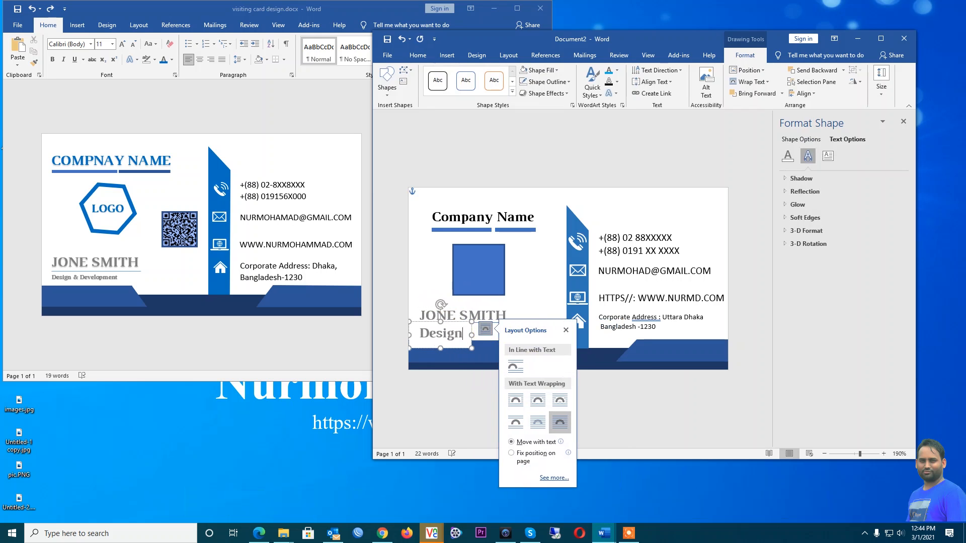
{"action": "type", "text": " & Deve"}
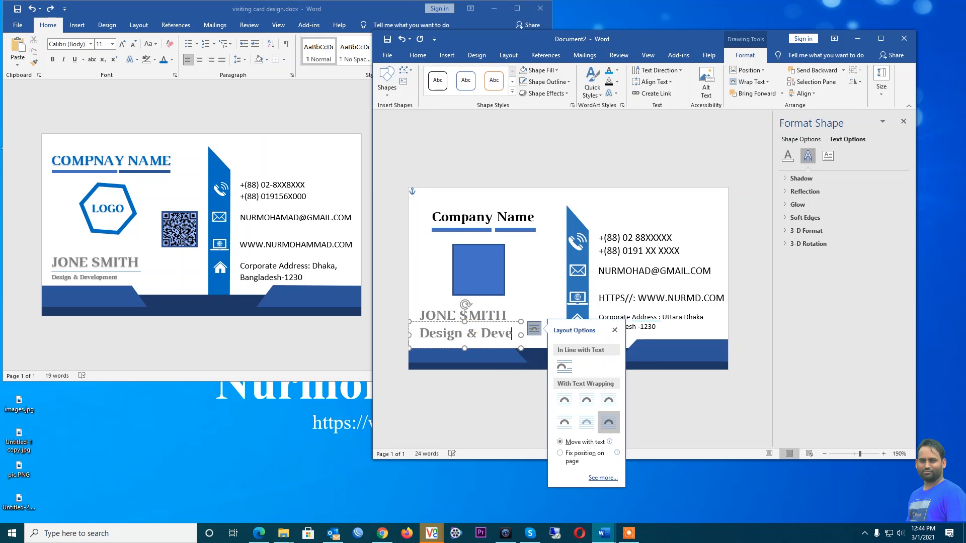
{"action": "type", "text": "lopm"}
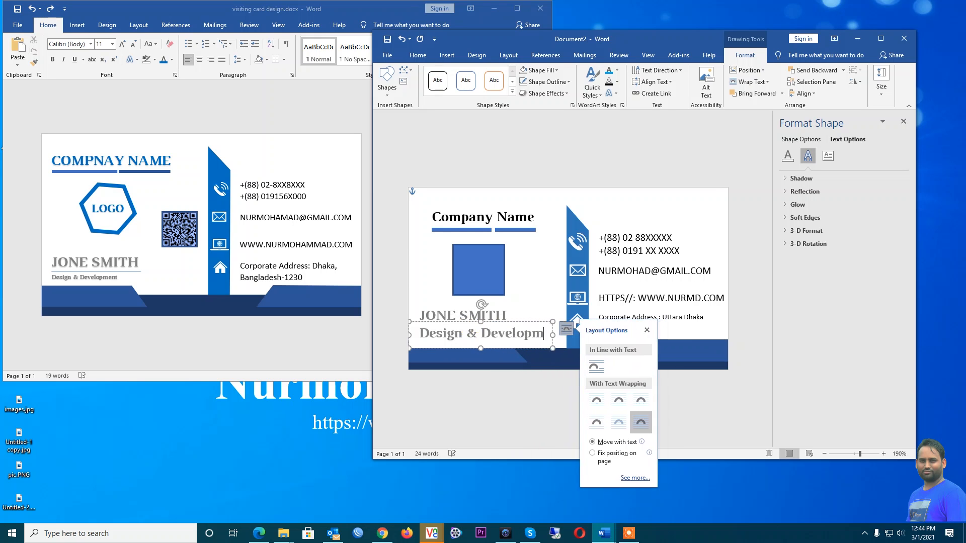
{"action": "type", "text": "ent"}
Shrink the Design & Development text to size 6 and position it just under the name
{"action": "triple_click", "coordinate": [475, 333]}
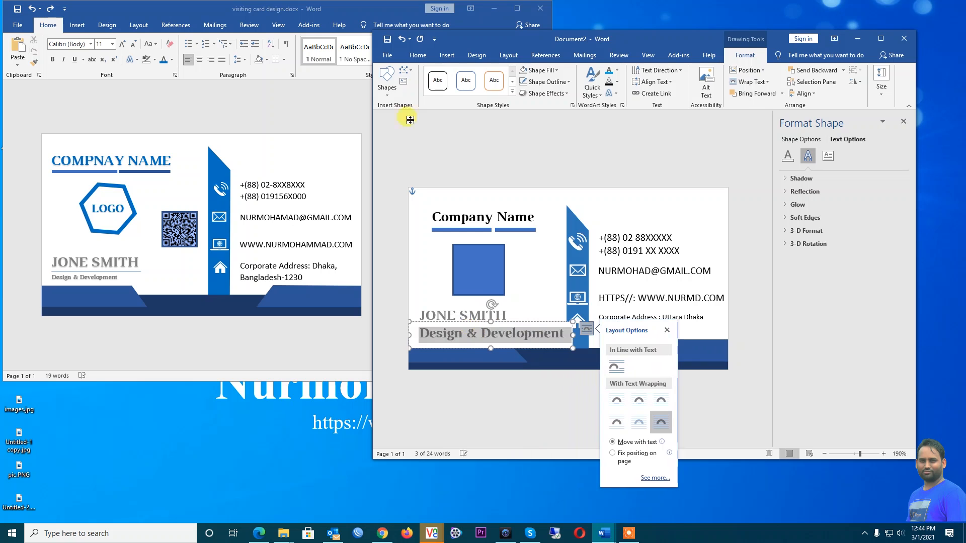
{"action": "left_click", "coordinate": [417, 55]}
{"action": "left_click", "coordinate": [503, 75]}
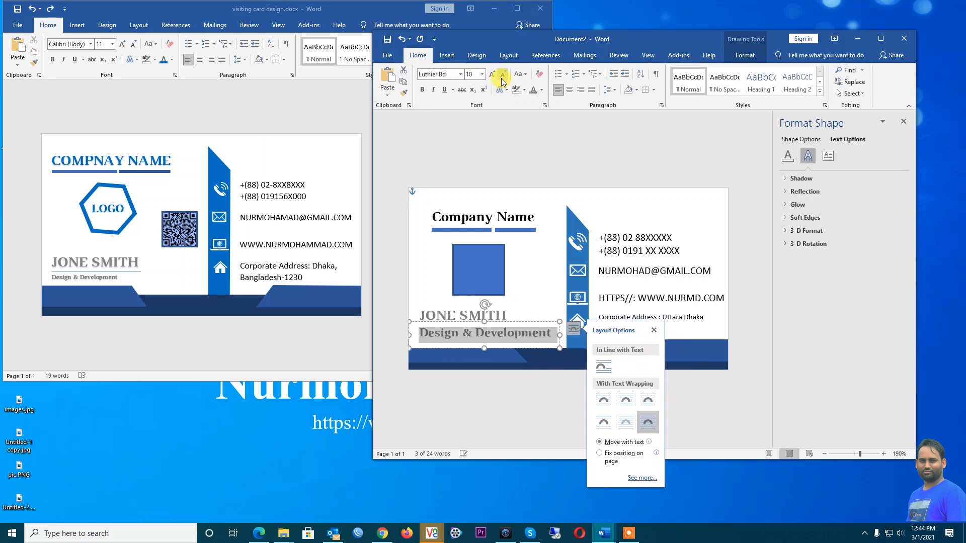
{"action": "left_click", "coordinate": [502, 79]}
{"action": "left_click", "coordinate": [503, 79]}
{"action": "left_click", "coordinate": [502, 79]}
{"action": "left_click", "coordinate": [502, 79]}
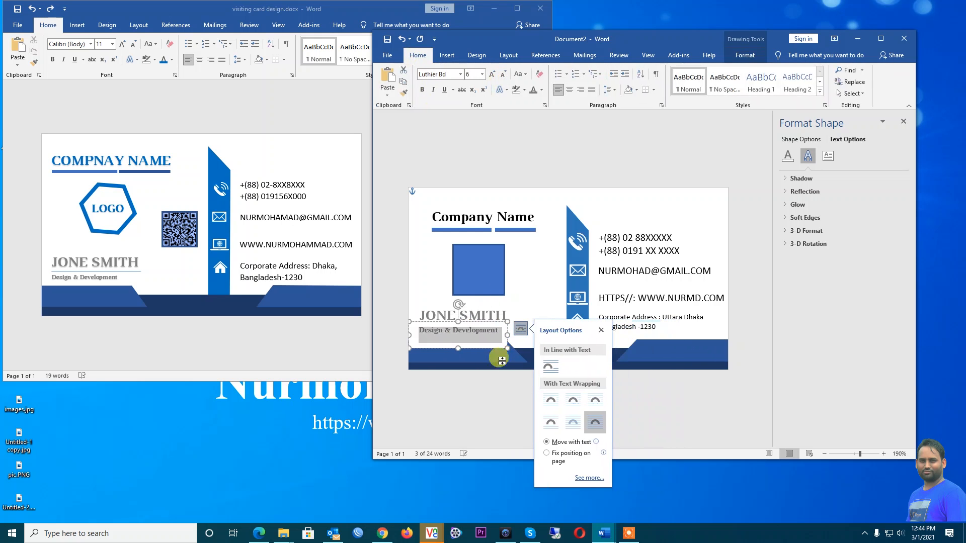
{"action": "left_click_drag", "start_coordinate": [490, 324], "coordinate": [468, 323]}
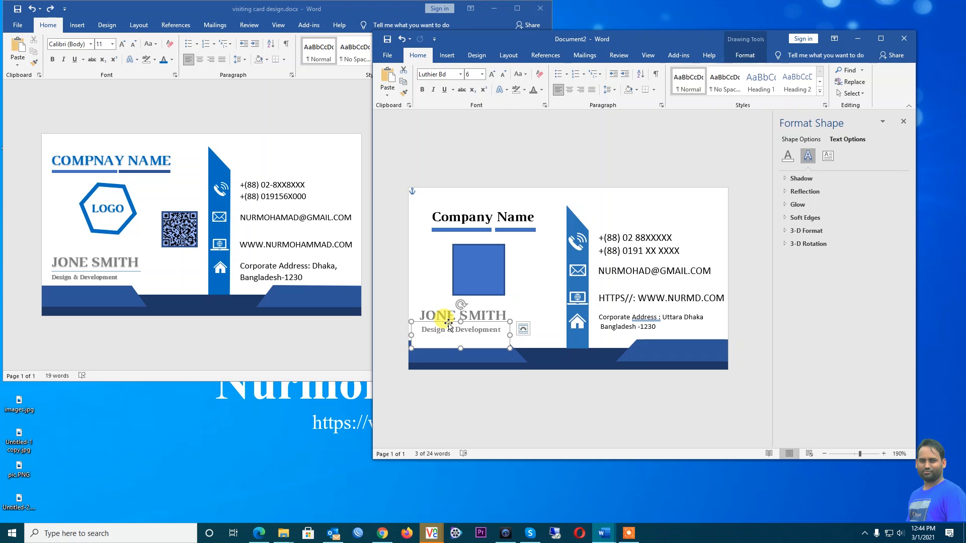
{"action": "left_click", "coordinate": [449, 324]}
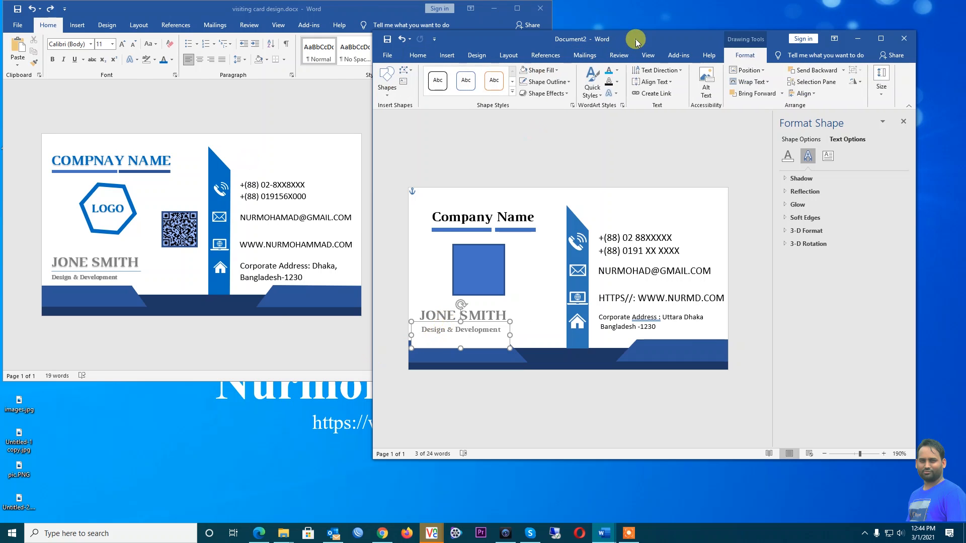
Set the Design & Development text box's shape fill to No Fill
{"action": "double_click", "coordinate": [632, 39]}
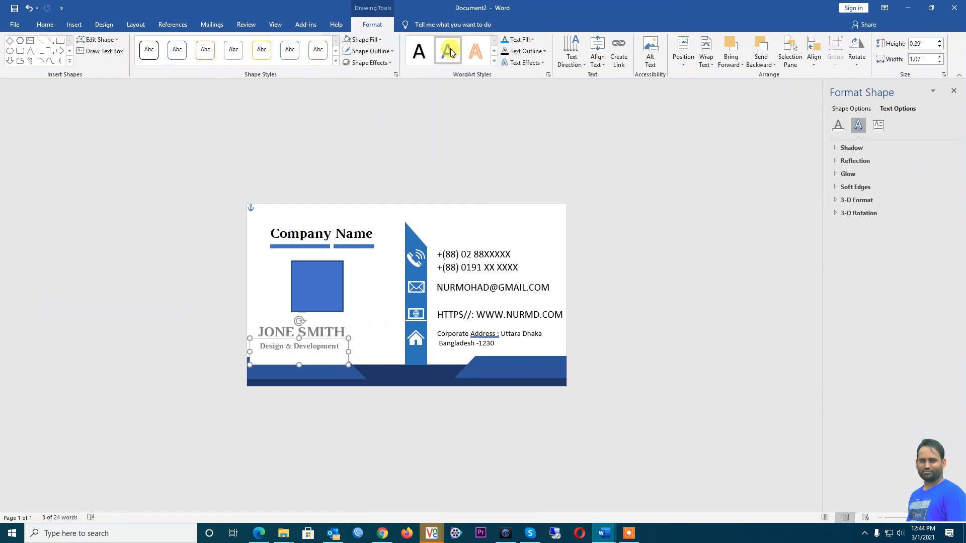
{"action": "left_click", "coordinate": [381, 40]}
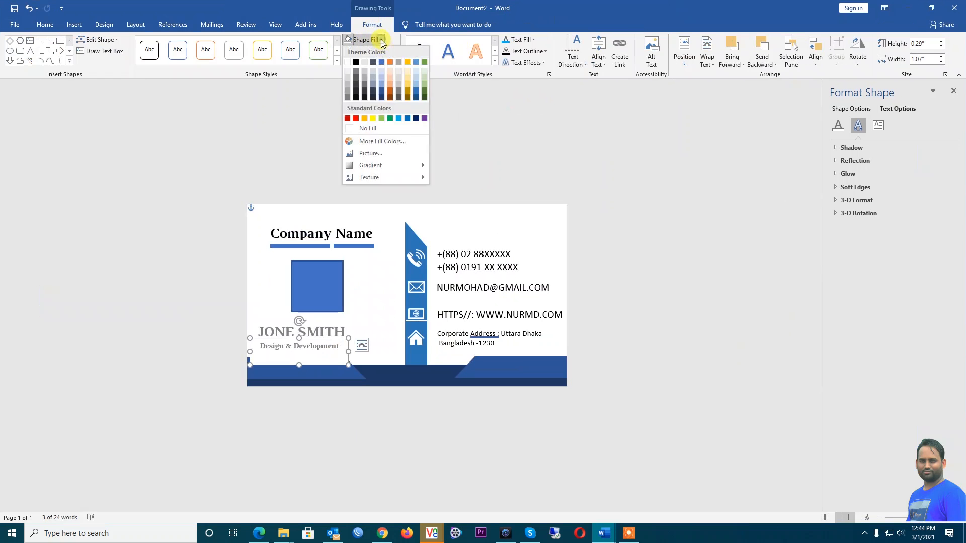
{"action": "left_click", "coordinate": [367, 129]}
{"action": "left_click", "coordinate": [203, 348]}
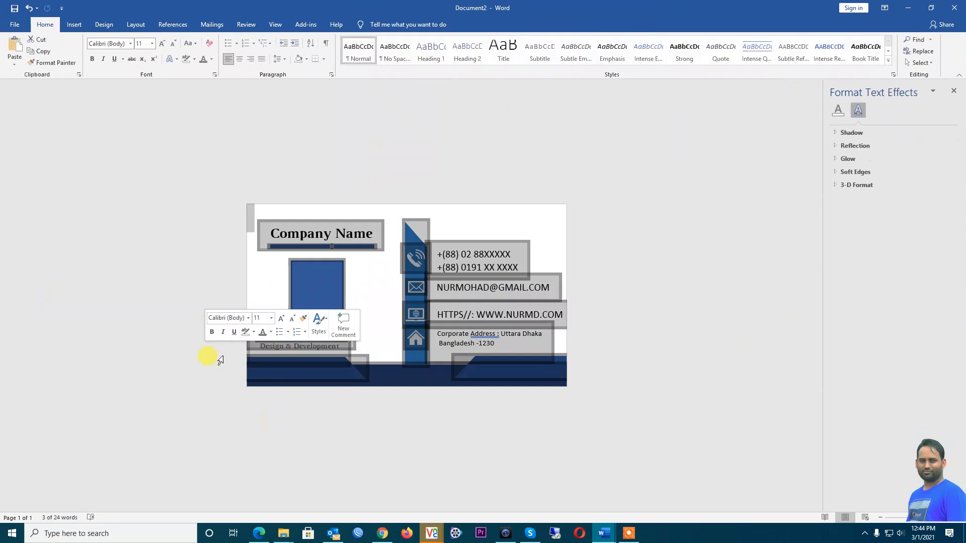
{"action": "left_click", "coordinate": [341, 441]}
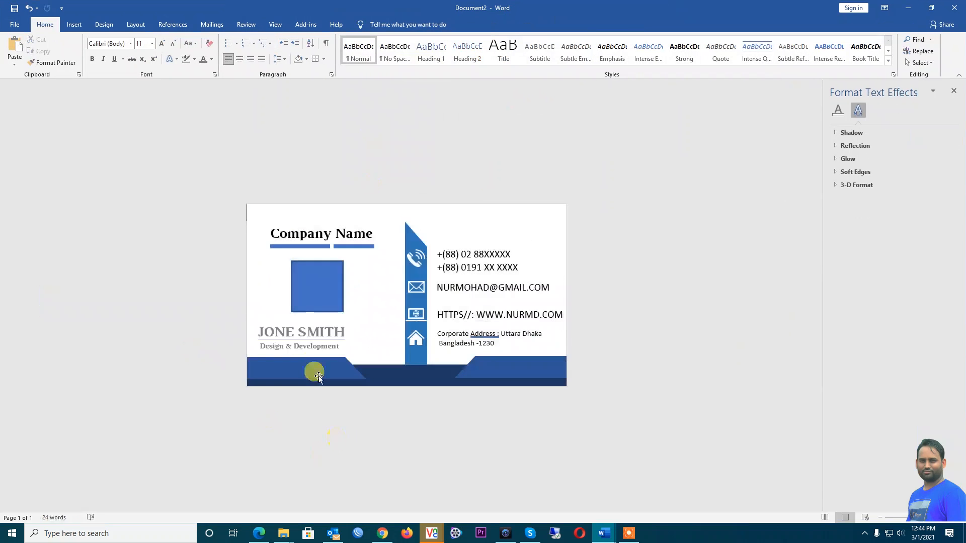
{"action": "left_click", "coordinate": [320, 340]}
{"action": "left_click", "coordinate": [341, 440]}
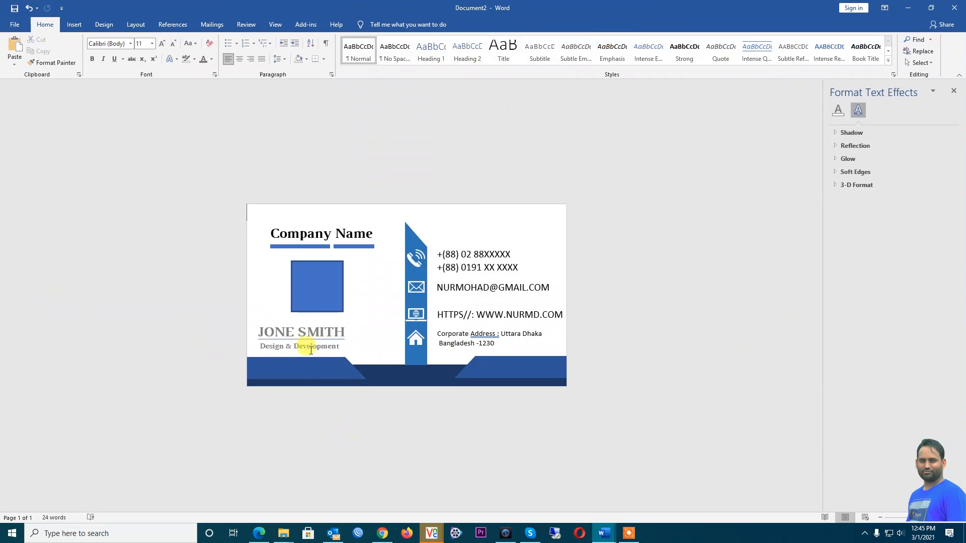
{"action": "left_click", "coordinate": [310, 344]}
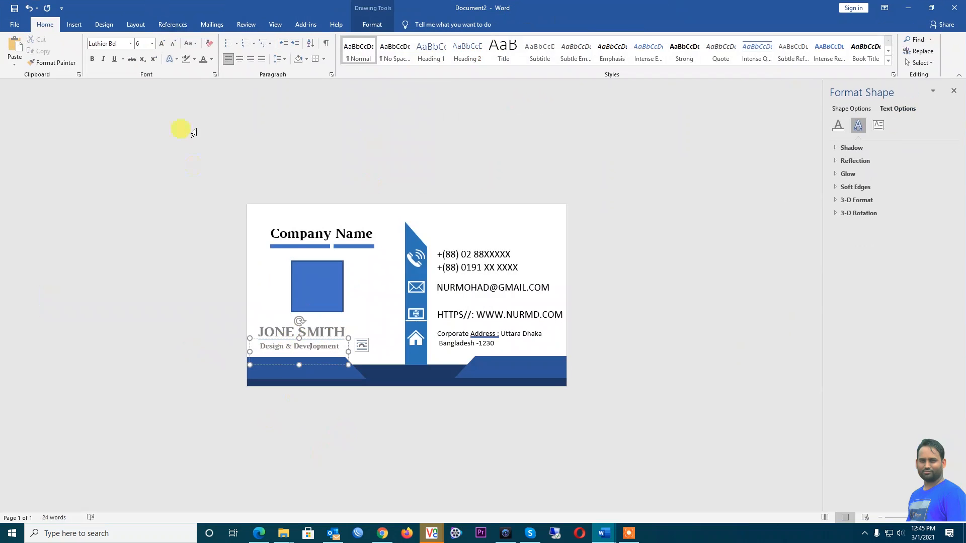
{"action": "left_click", "coordinate": [669, 405]}
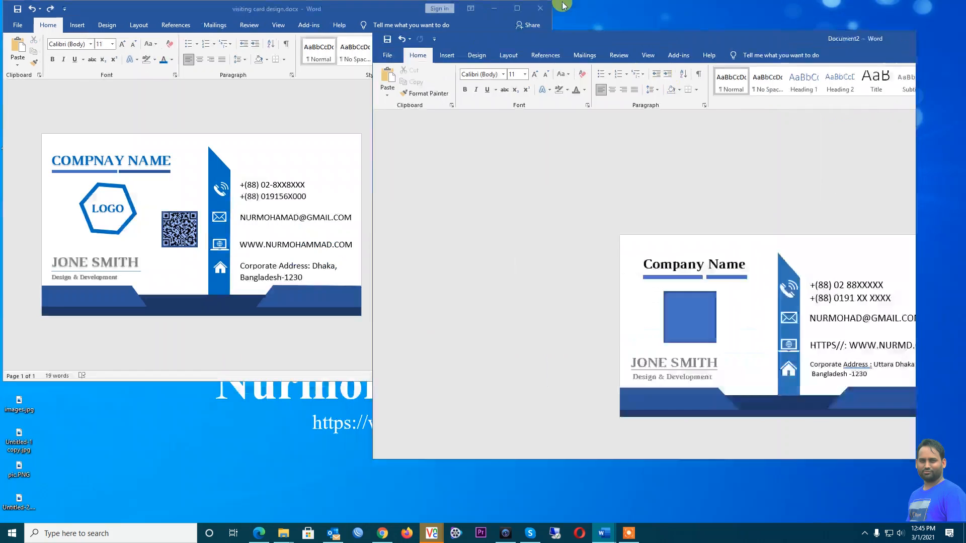
{"action": "double_click", "coordinate": [563, 6]}
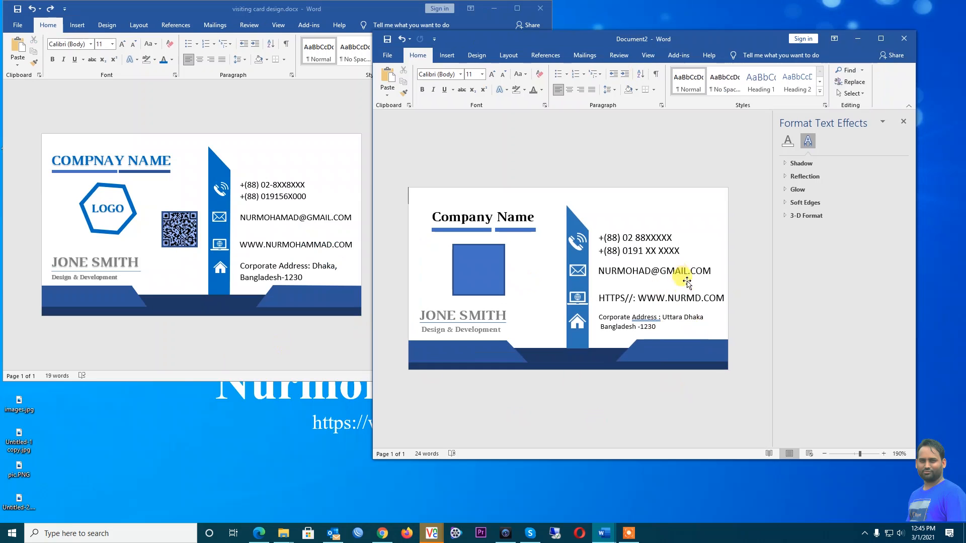
Append 'XXXXXXXX' placeholder characters to the phone numbers
{"action": "left_click", "coordinate": [674, 240]}
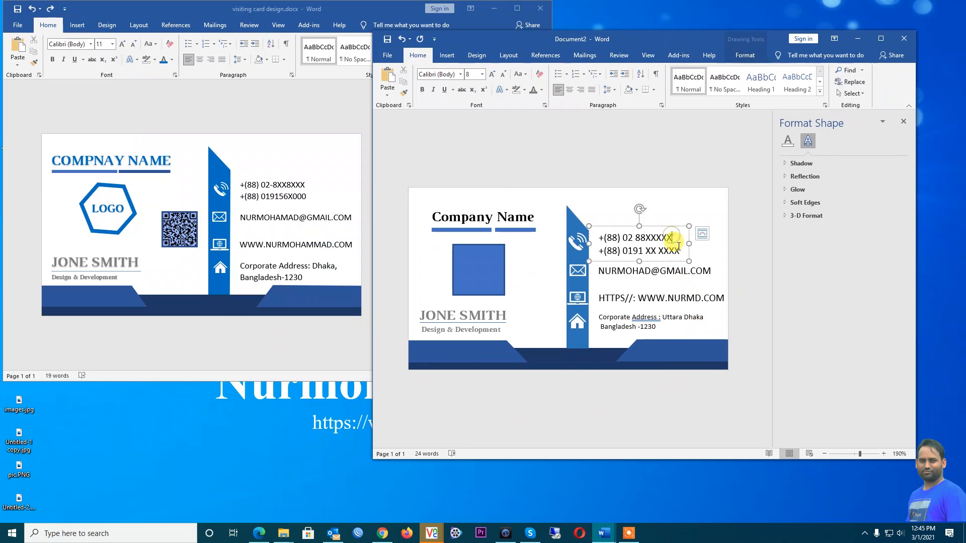
{"action": "type", "text": "XXXXXXX"}
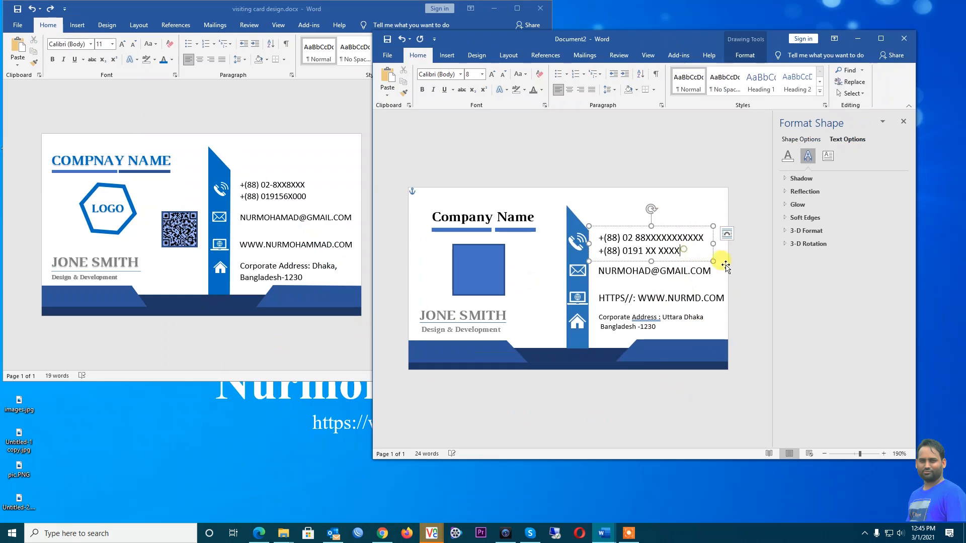
{"action": "type", "text": "X"}
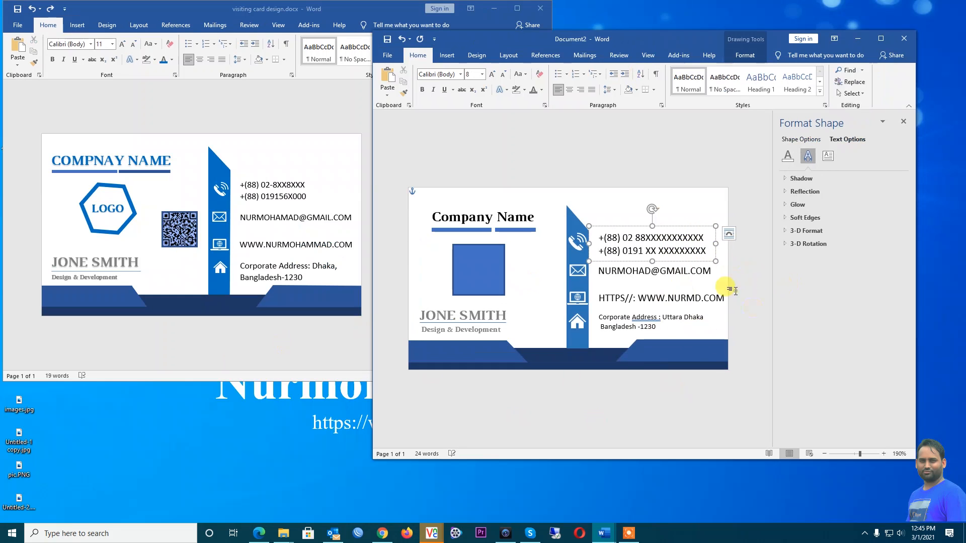
{"action": "left_click", "coordinate": [735, 393]}
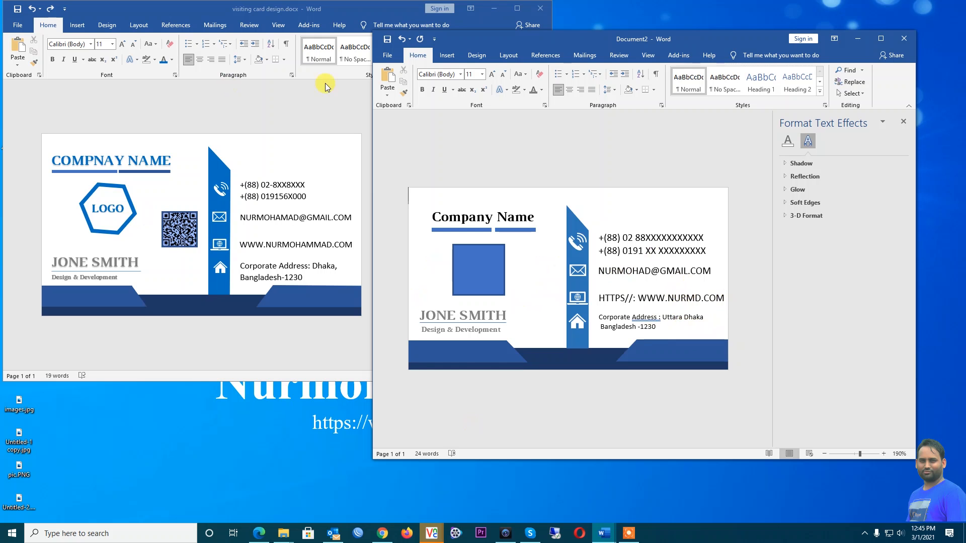
Open Google in Chrome and search for '2d barcode online'
{"action": "left_click", "coordinate": [382, 533]}
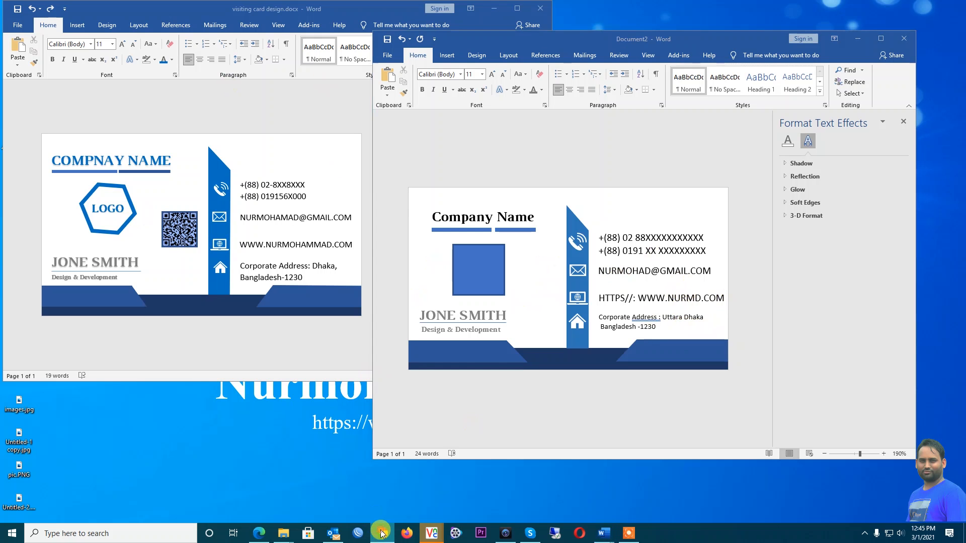
{"action": "right_click", "coordinate": [382, 533]}
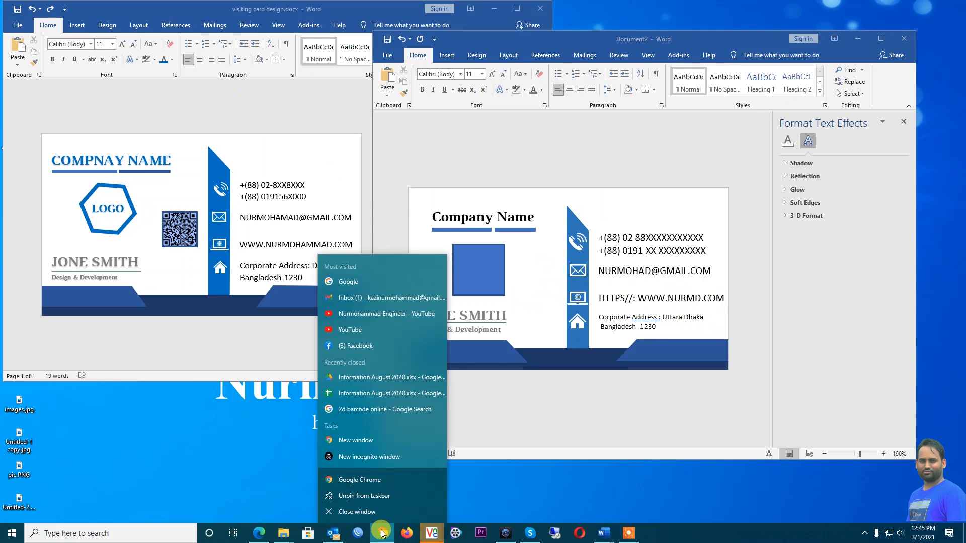
{"action": "left_click", "coordinate": [351, 283]}
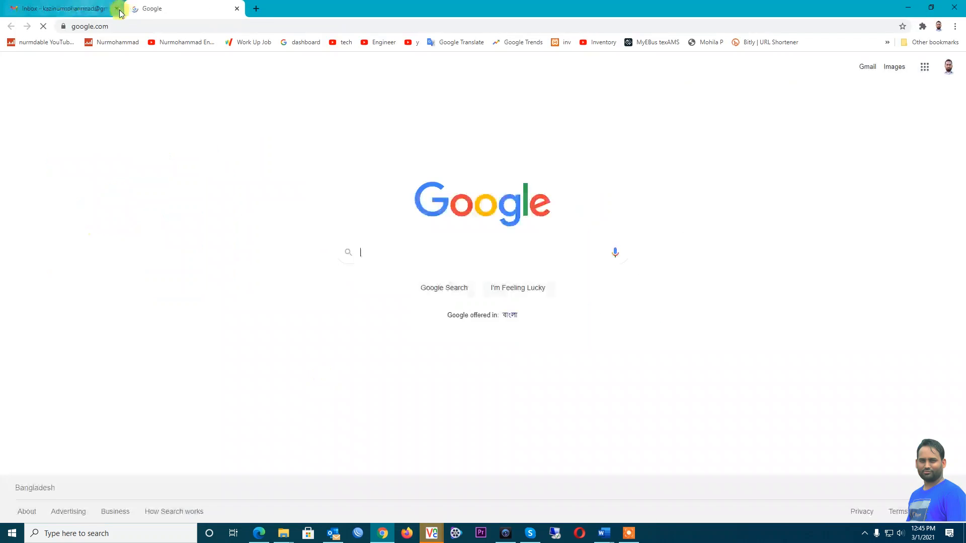
{"action": "left_click", "coordinate": [117, 9]}
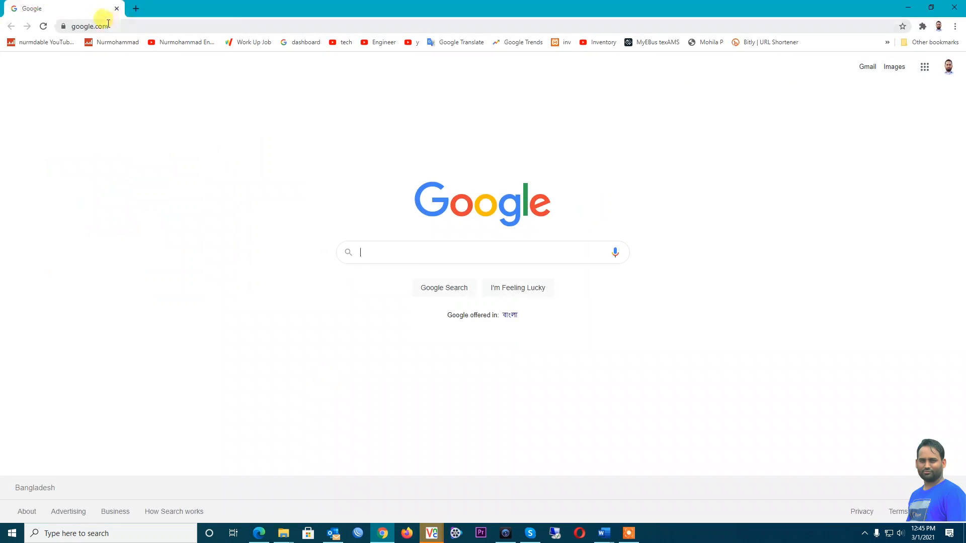
{"action": "left_click", "coordinate": [372, 250]}
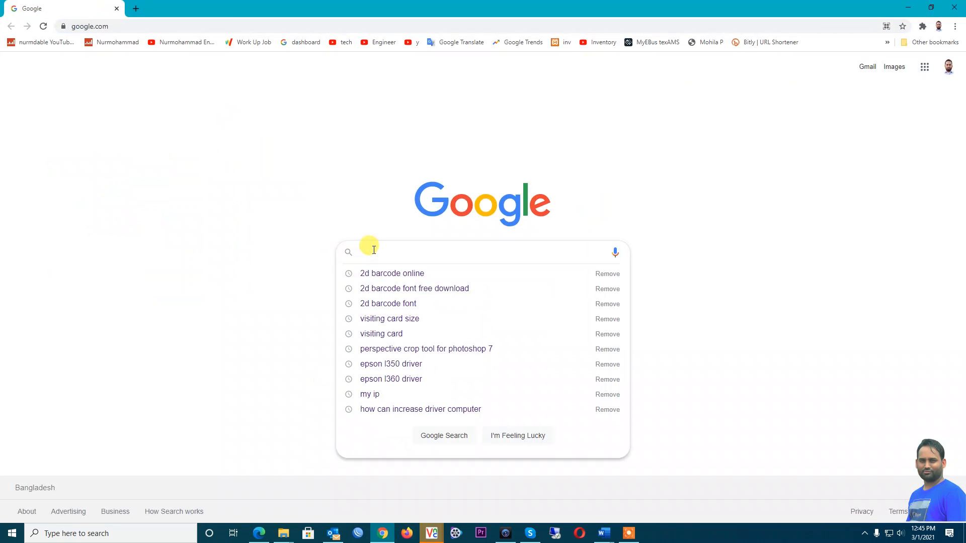
{"action": "left_click", "coordinate": [384, 275]}
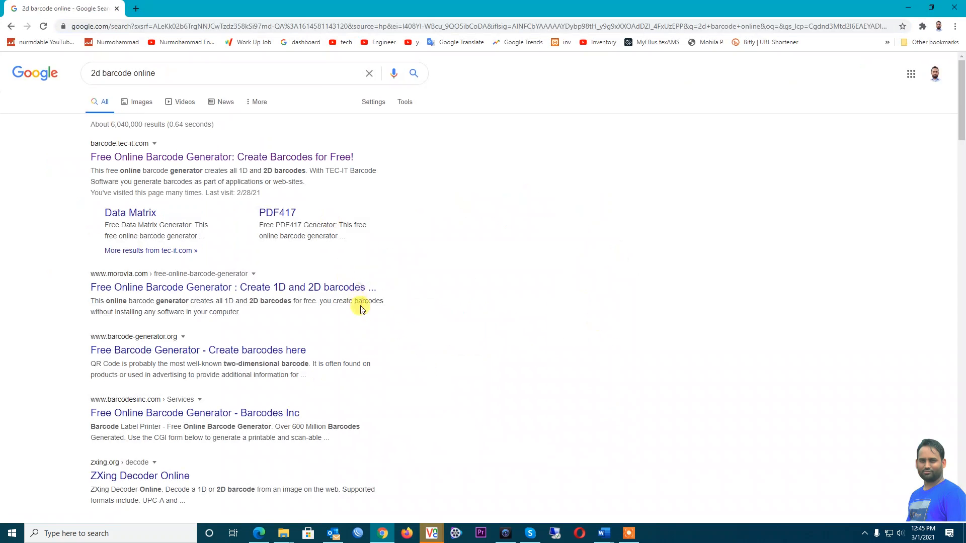
Open the TEC-IT barcode generator and select QR Code under 2D Codes
{"action": "left_click", "coordinate": [183, 161]}
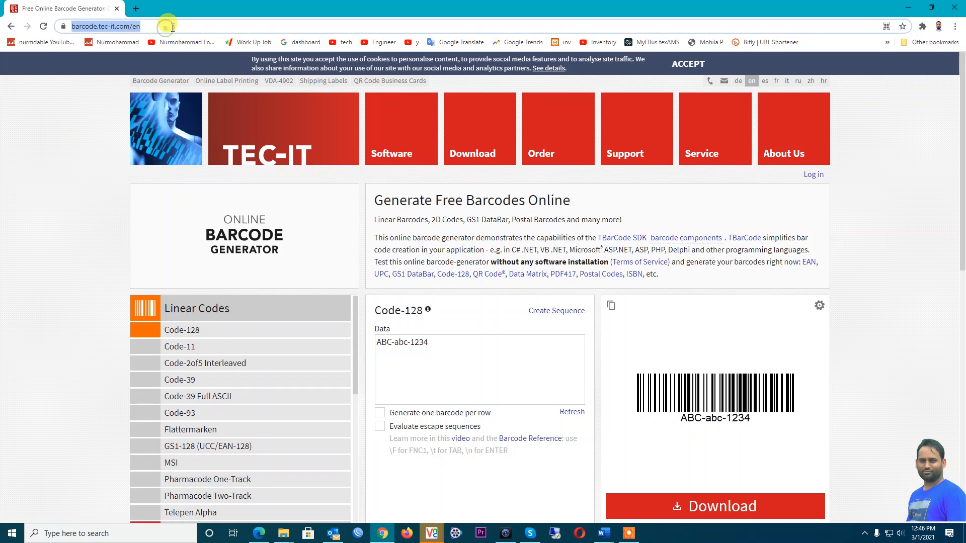
{"action": "scroll", "coordinate": [370, 280], "scroll_direction": "down", "scroll_amount": 2}
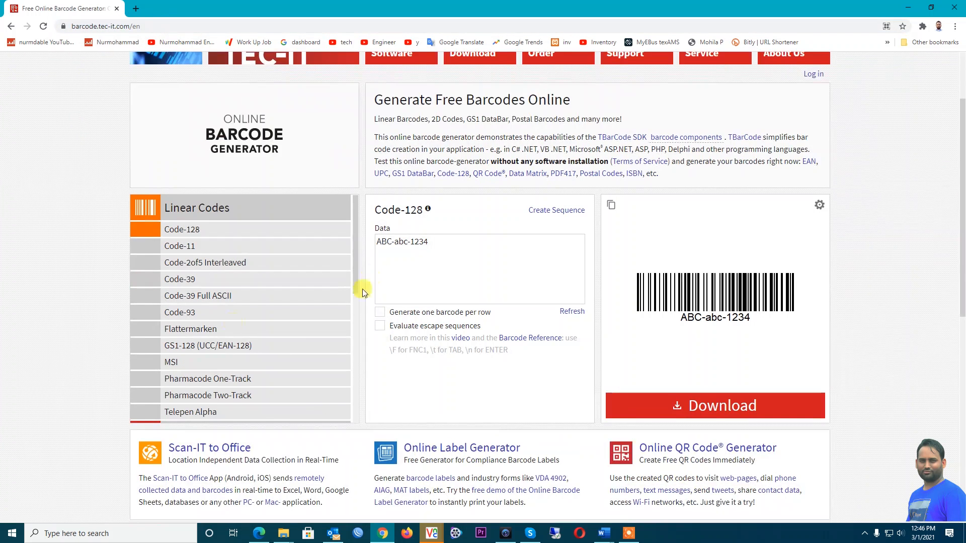
{"action": "scroll", "coordinate": [190, 250], "scroll_direction": "down", "scroll_amount": 3}
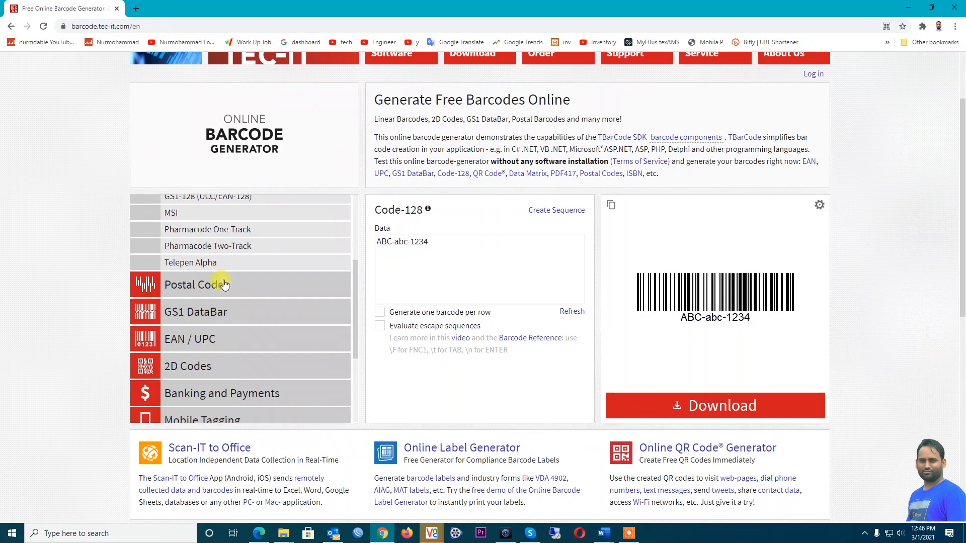
{"action": "left_click", "coordinate": [201, 366]}
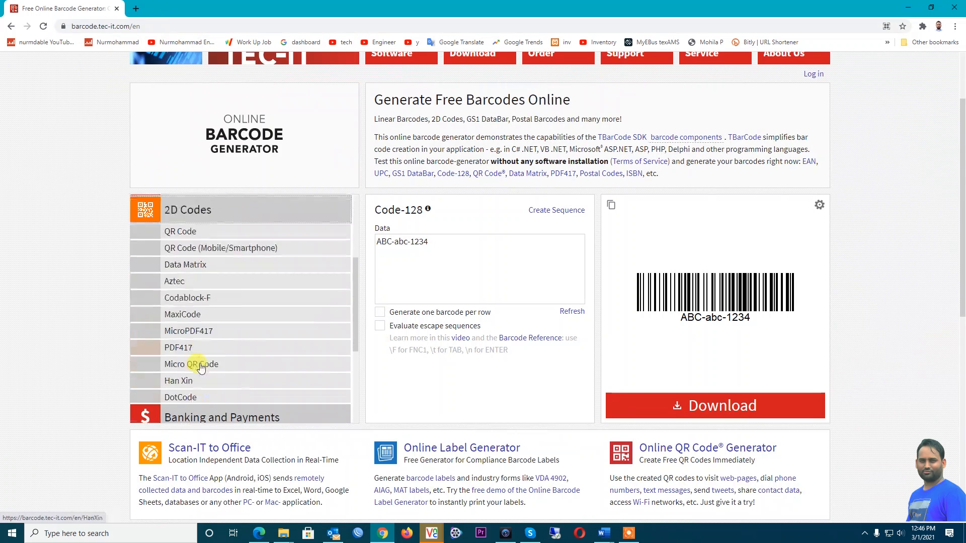
{"action": "left_click", "coordinate": [194, 232]}
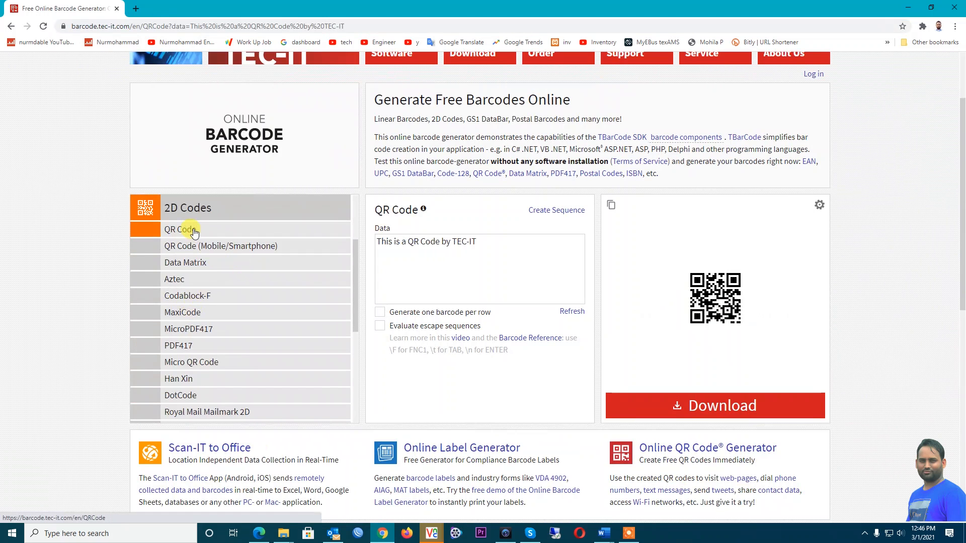
Enter the employee's name, ID, blood group and join date as QR data, refresh, and download it
{"action": "left_click", "coordinate": [500, 252]}
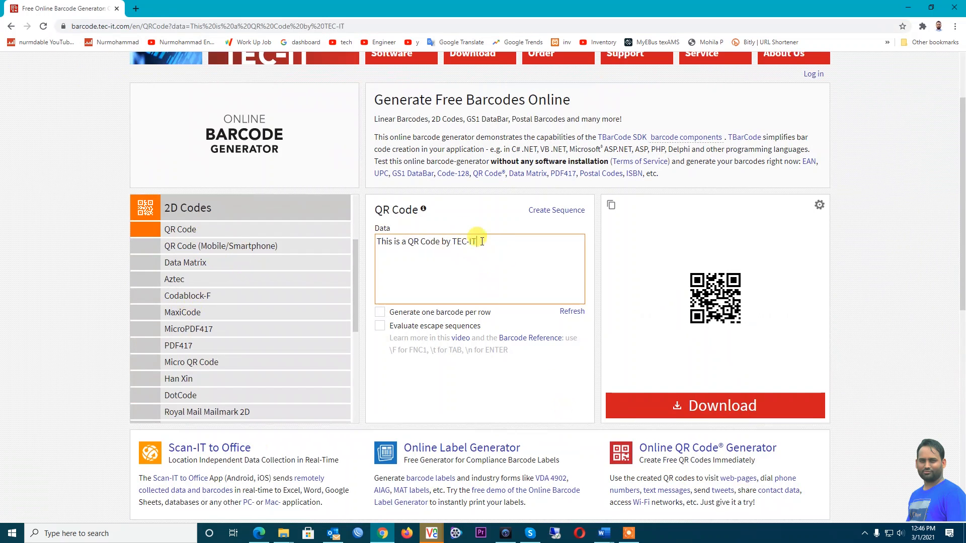
{"action": "key", "text": "ctrl+a"}
{"action": "type", "text": "nA"}
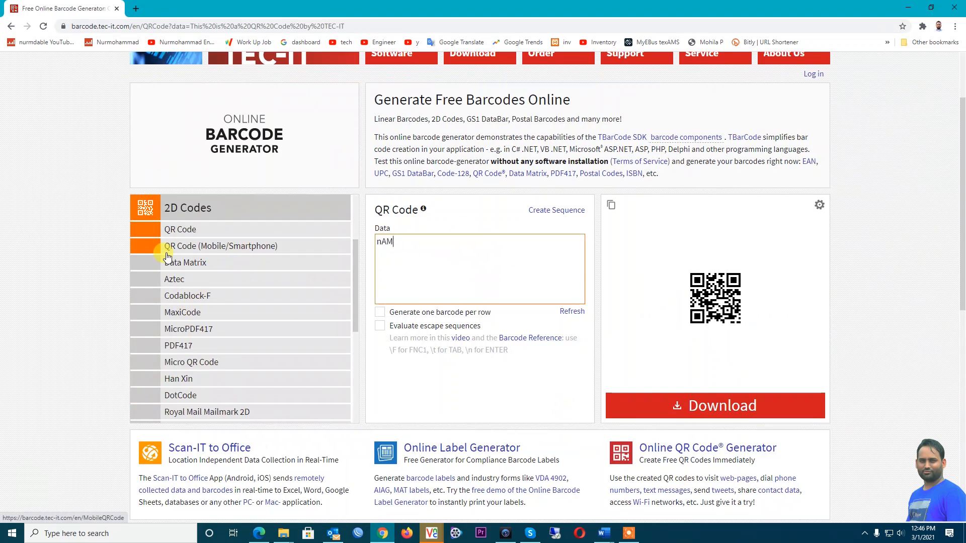
{"action": "type", "text": "me : Nurmohammad"}
{"action": "key", "text": "Return"}
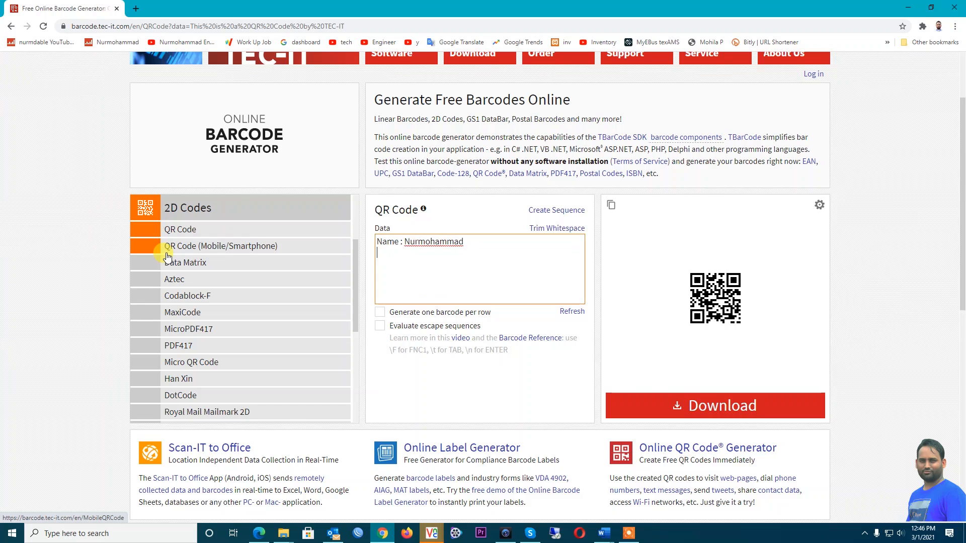
{"action": "type", "text": "EM ID : 1000001 "}
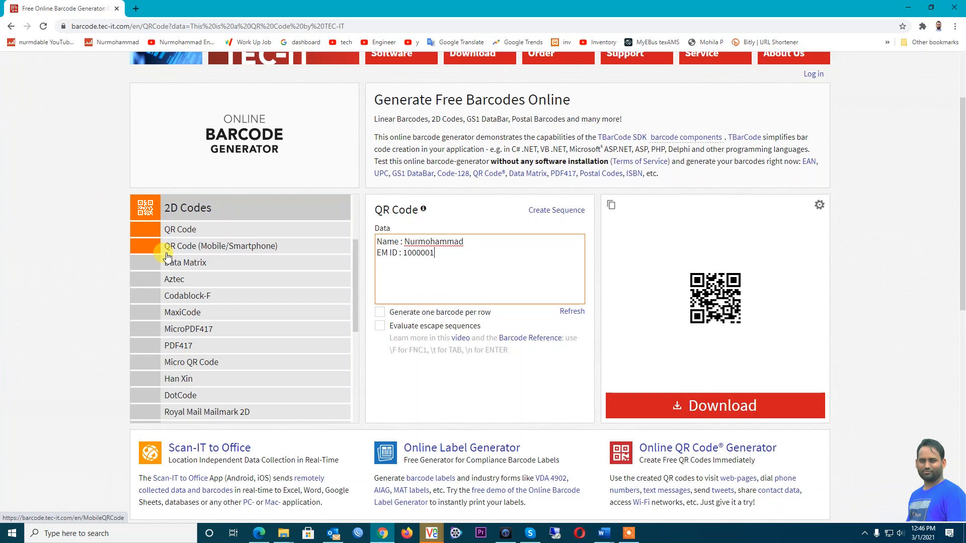
{"action": "type", "text": "B"}
{"action": "key", "text": "Tab"}
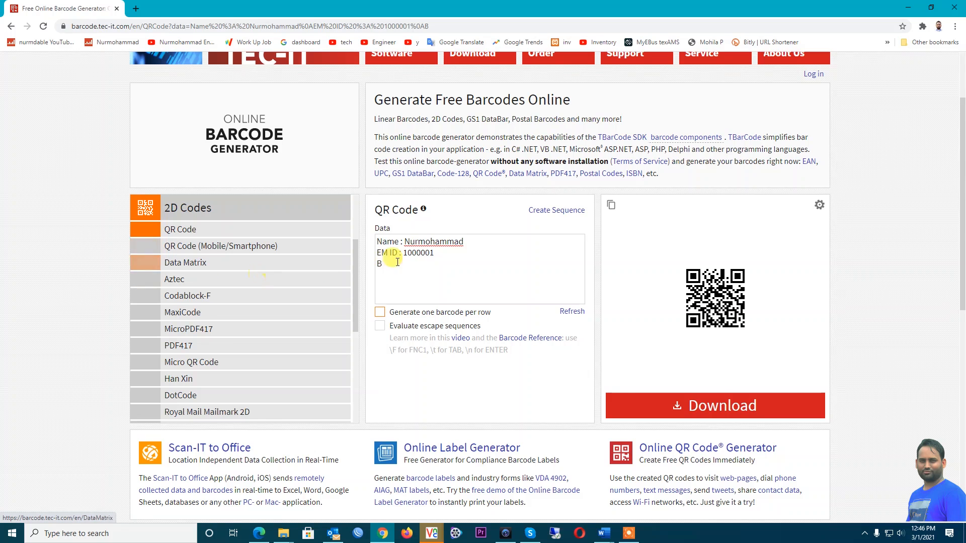
{"action": "left_click", "coordinate": [413, 265]}
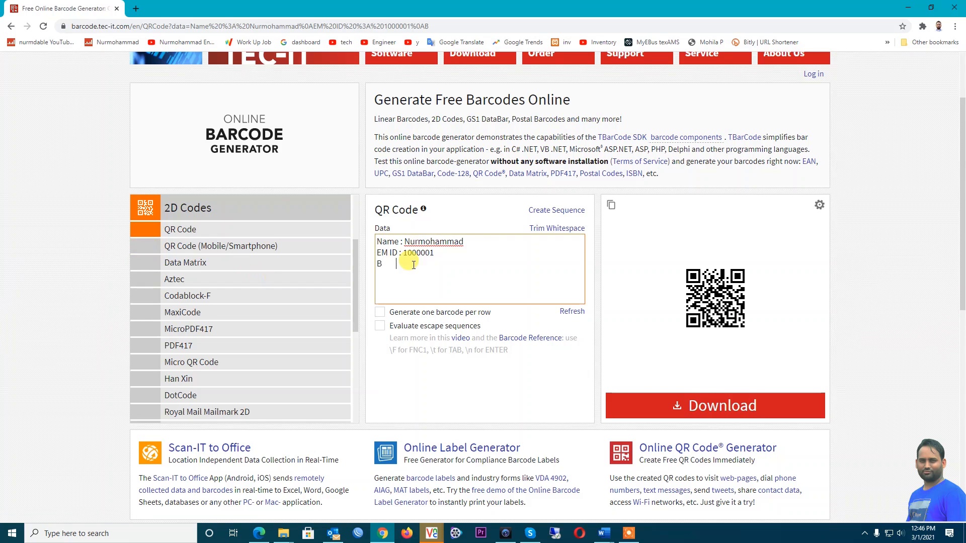
{"action": "type", "text": ": "}
{"action": "type", "text": "B"}
{"action": "type", "text": "ate"}
{"action": "type", "text": ": "}
{"action": "type", "text": "1"}
{"action": "type", "text": "5/"}
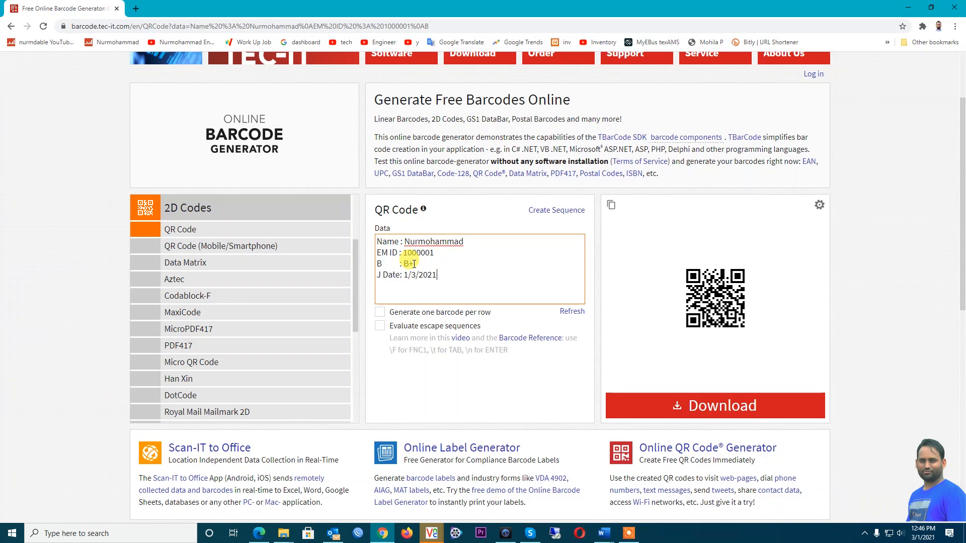
{"action": "left_click", "coordinate": [572, 312]}
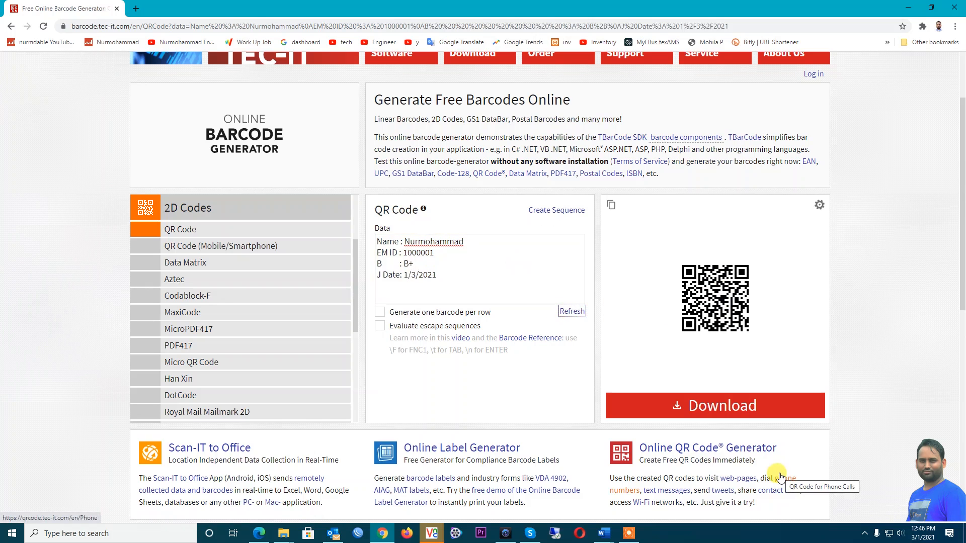
{"action": "left_click", "coordinate": [714, 411]}
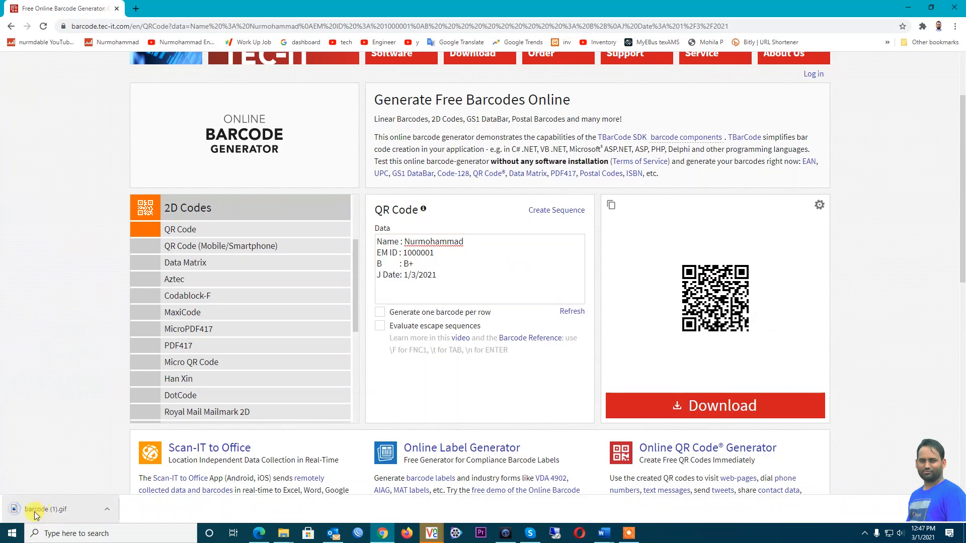
Back in Document2, draw a small rectangle square and move it down above the bottom band
{"action": "left_click", "coordinate": [604, 533]}
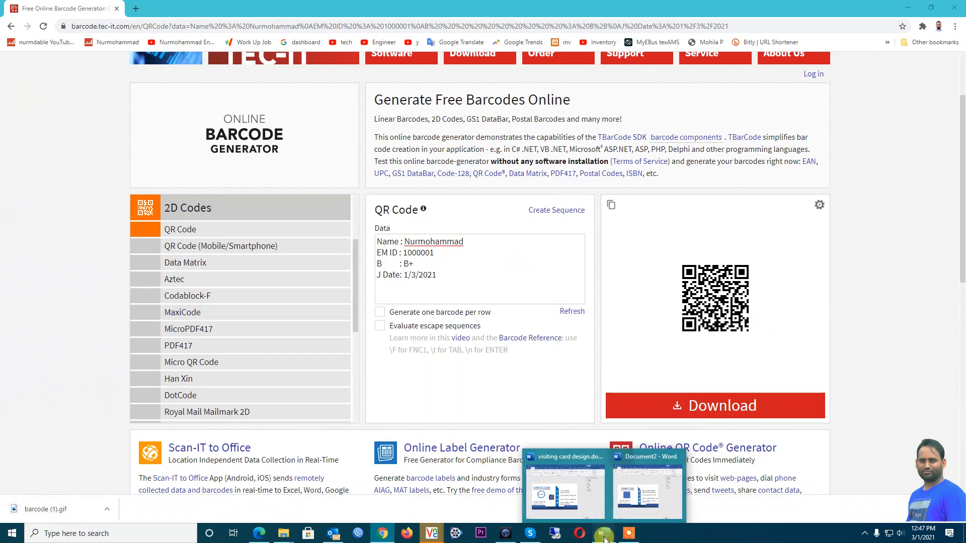
{"action": "left_click", "coordinate": [642, 501]}
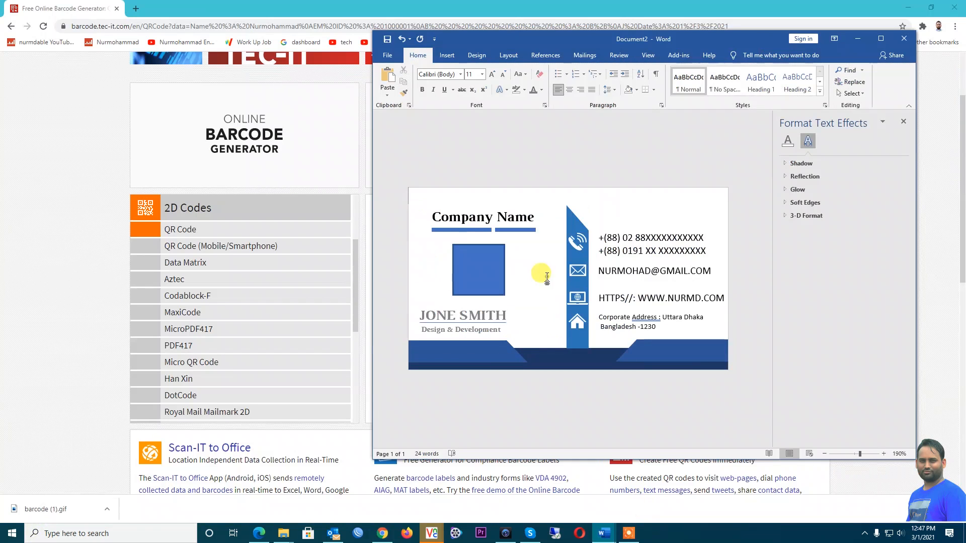
{"action": "left_click", "coordinate": [446, 55]}
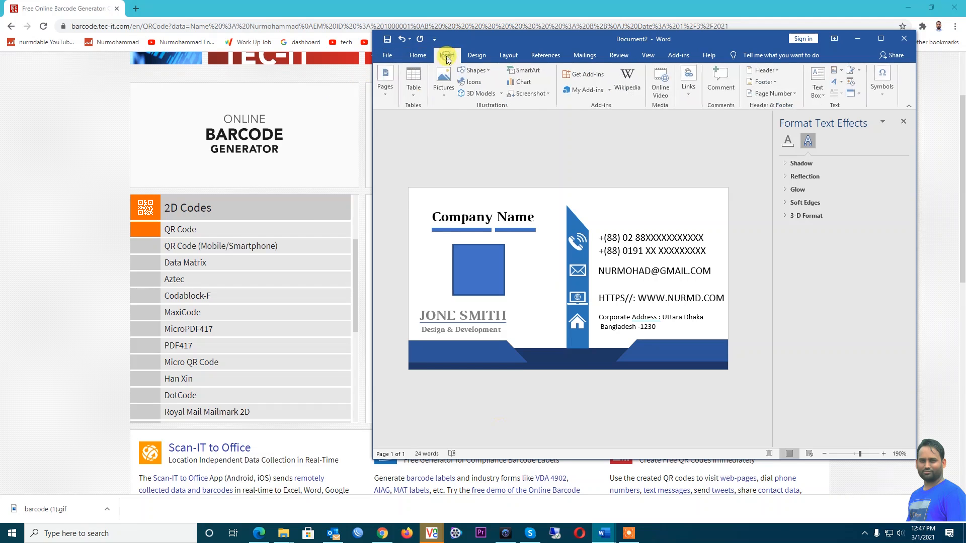
{"action": "left_click", "coordinate": [485, 71]}
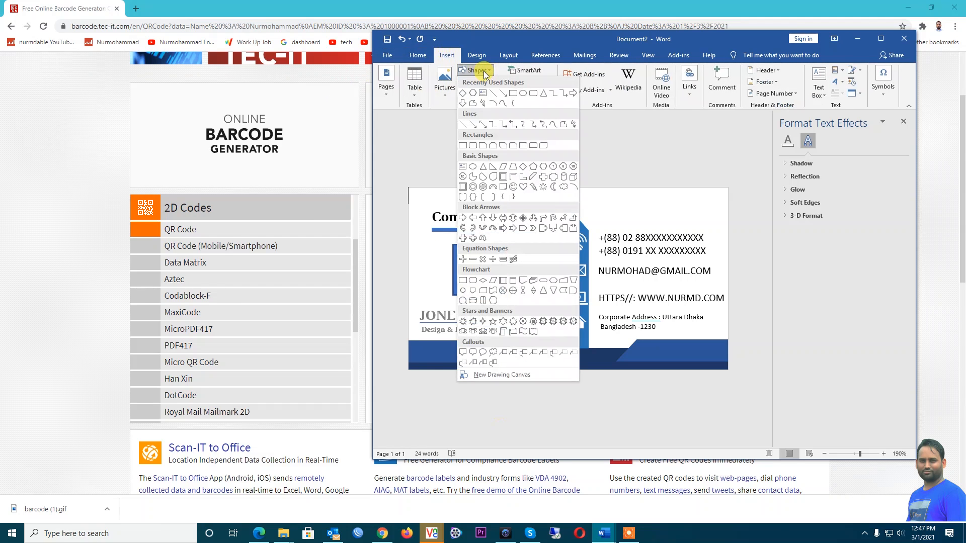
{"action": "left_click", "coordinate": [512, 94]}
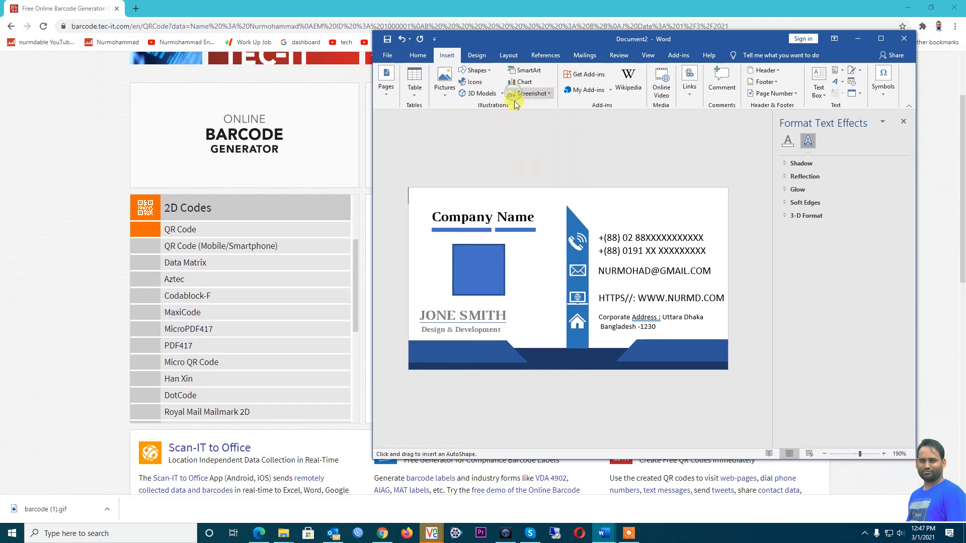
{"action": "left_click_drag", "start_coordinate": [525, 287], "coordinate": [559, 320]}
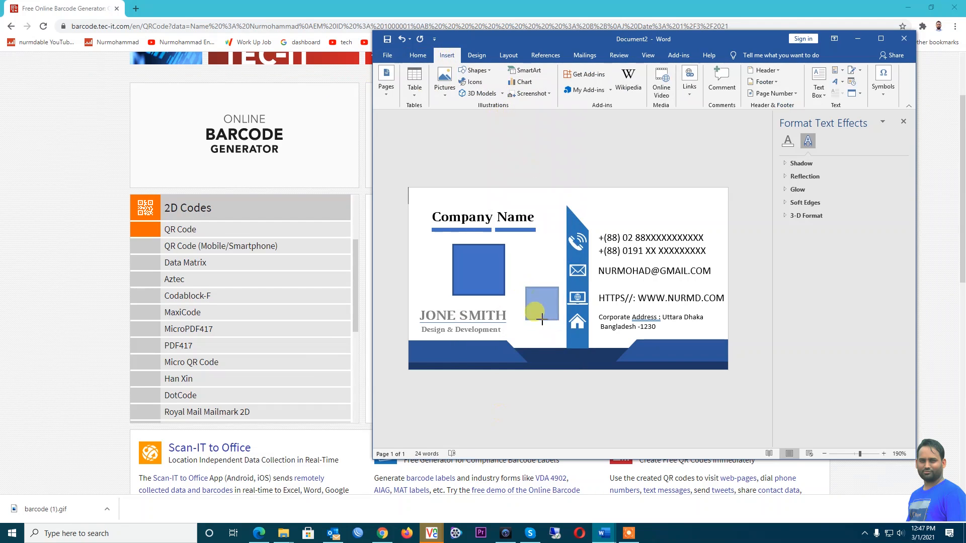
{"action": "left_click_drag", "start_coordinate": [534, 288], "coordinate": [533, 312]}
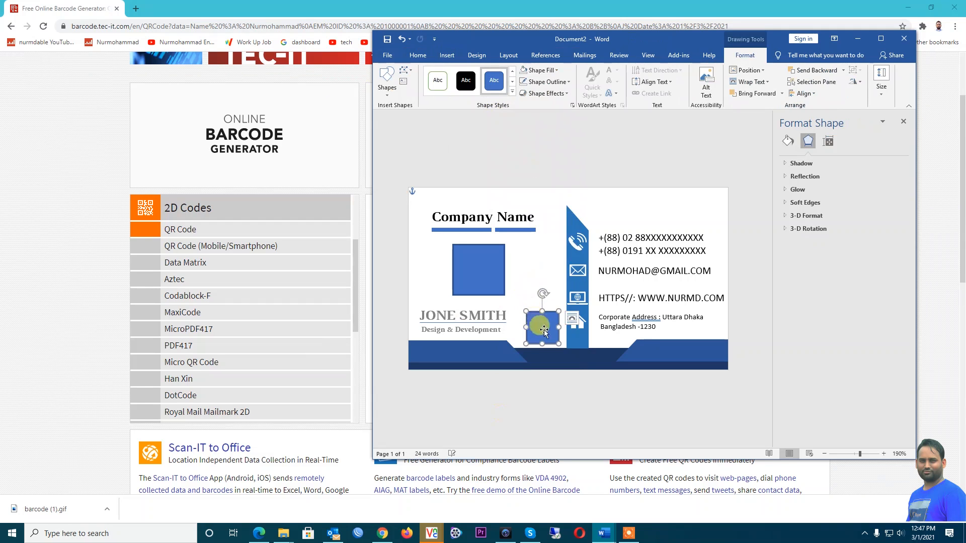
Use Format Shape picture fill to put the barcode (1).gif image from Downloads in the small square
{"action": "right_click", "coordinate": [546, 326]}
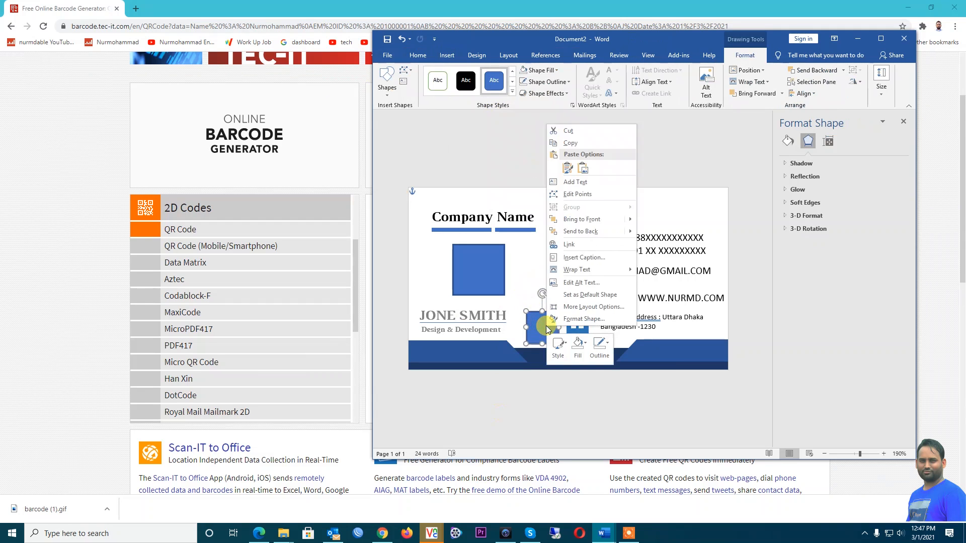
{"action": "left_click", "coordinate": [584, 319]}
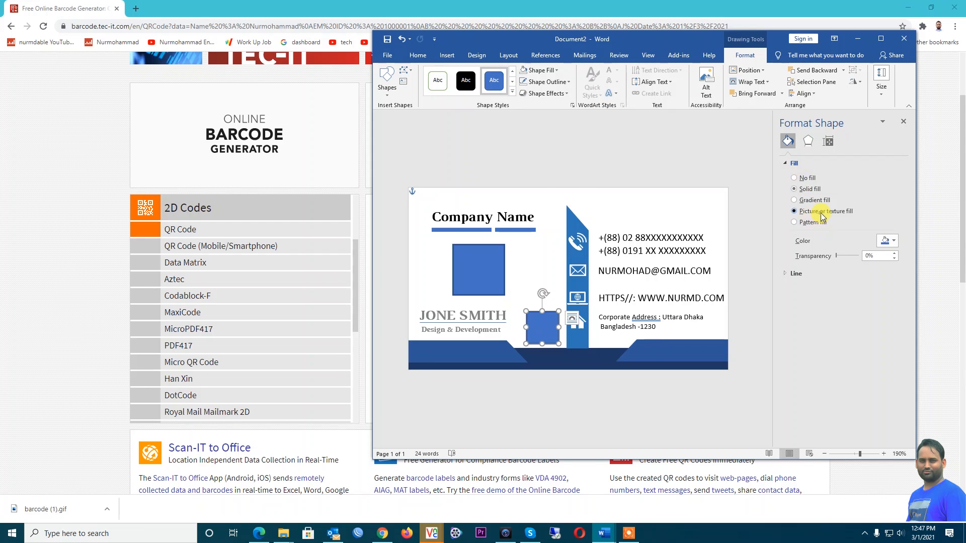
{"action": "left_click", "coordinate": [810, 252]}
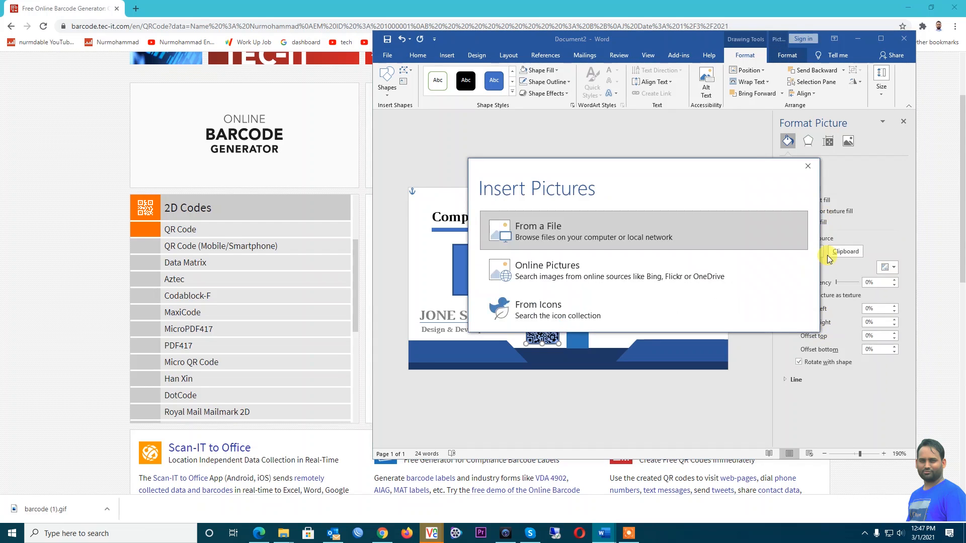
{"action": "left_click", "coordinate": [556, 231]}
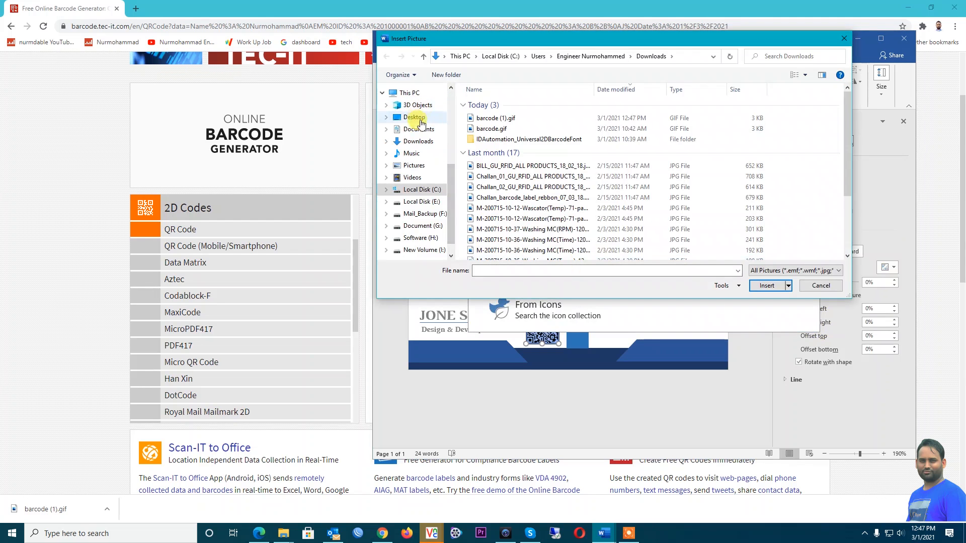
{"action": "left_click", "coordinate": [431, 141]}
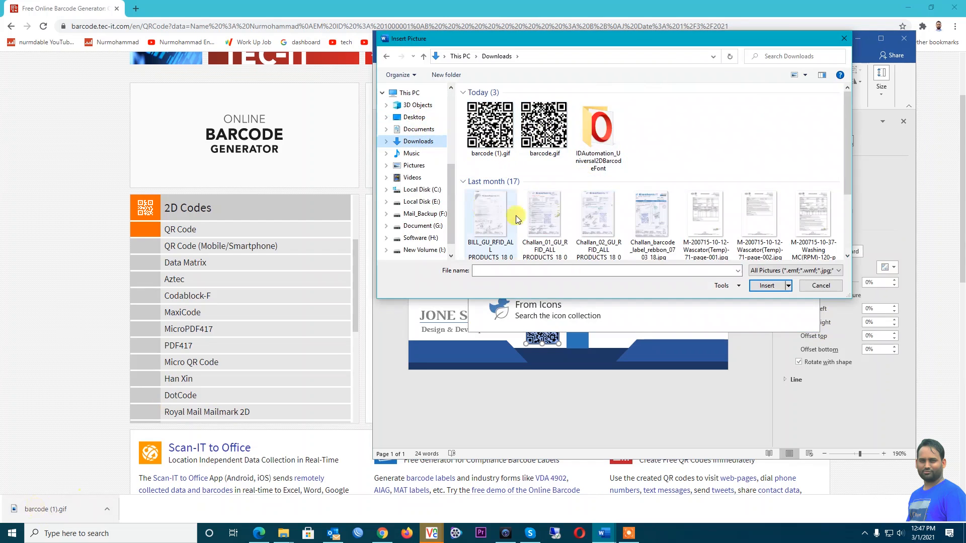
{"action": "double_click", "coordinate": [481, 135]}
{"action": "left_click", "coordinate": [909, 7]}
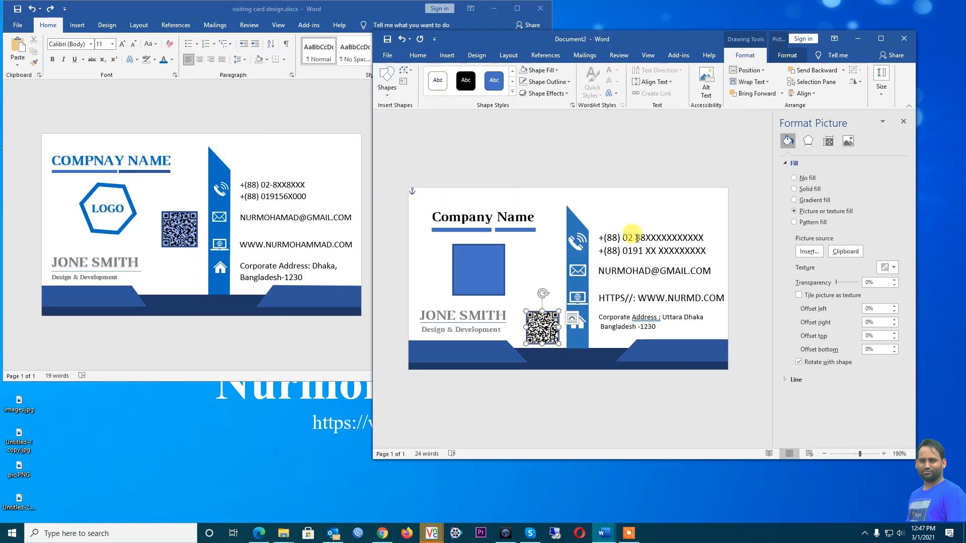
Recolour the selected QR code picture with the light blue Recolor variant
{"action": "left_click", "coordinate": [676, 419]}
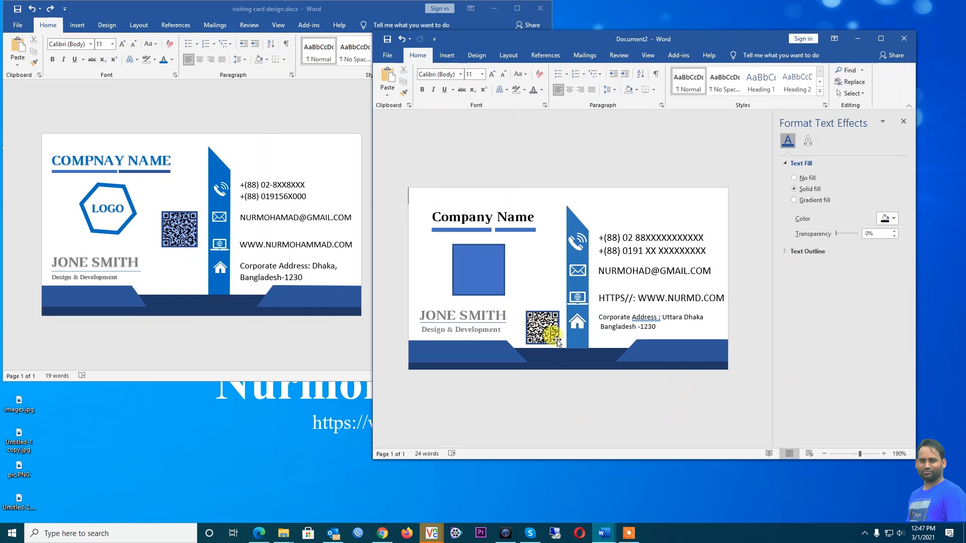
{"action": "left_click", "coordinate": [540, 324]}
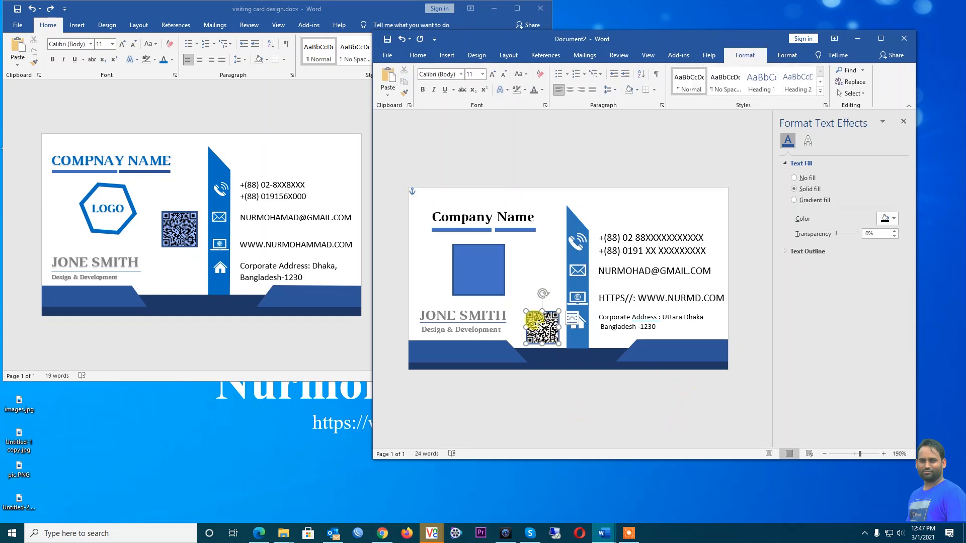
{"action": "double_click", "coordinate": [654, 38]}
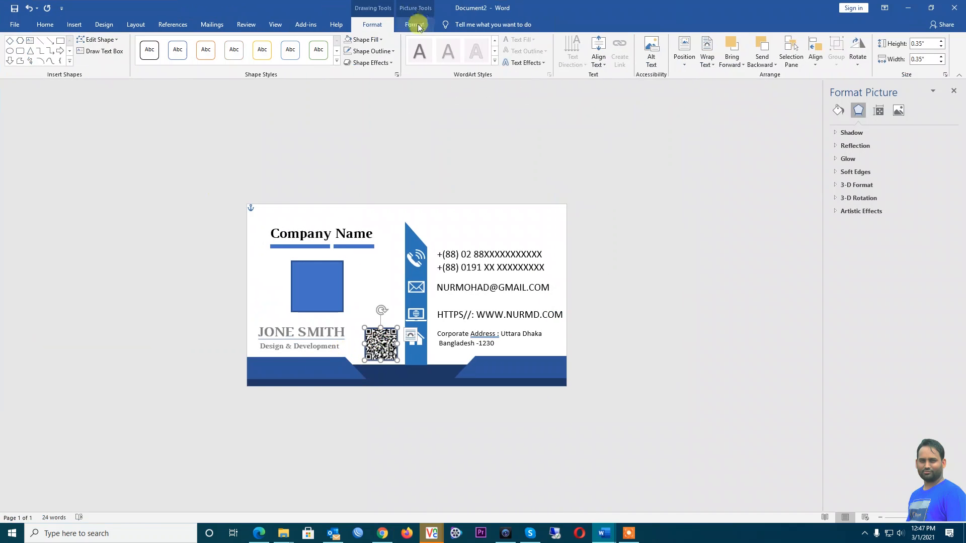
{"action": "left_click", "coordinate": [44, 24]}
{"action": "left_click", "coordinate": [73, 25]}
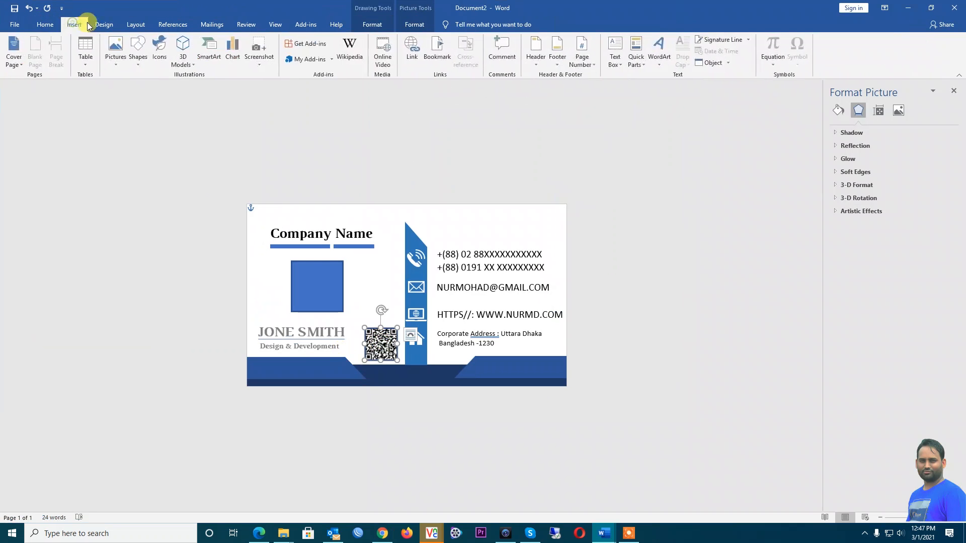
{"action": "left_click", "coordinate": [105, 24]}
{"action": "left_click", "coordinate": [133, 25]}
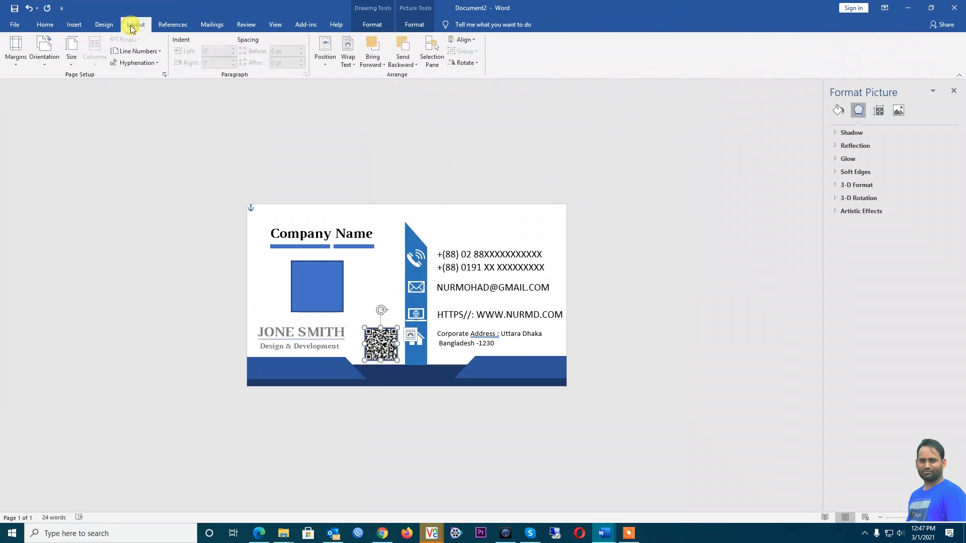
{"action": "left_click", "coordinate": [413, 26]}
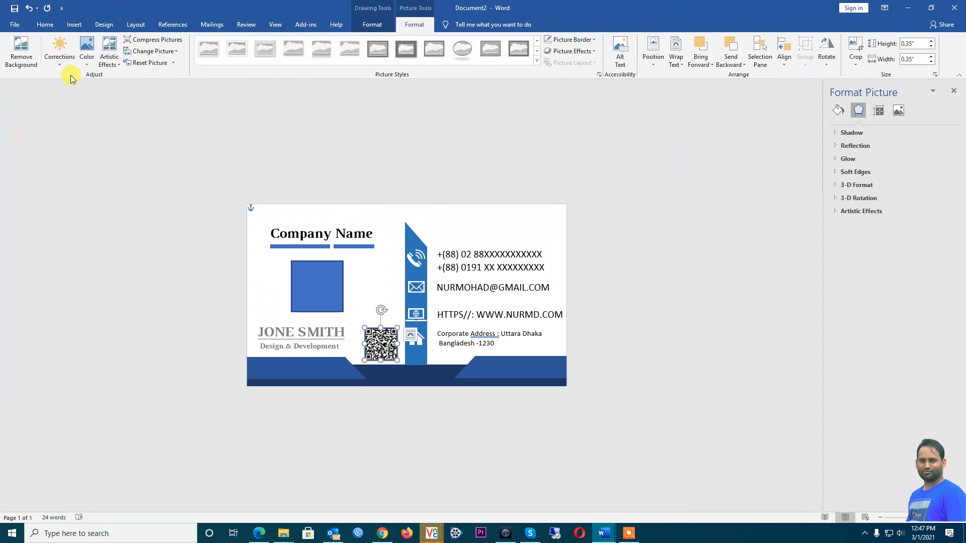
{"action": "left_click", "coordinate": [83, 65]}
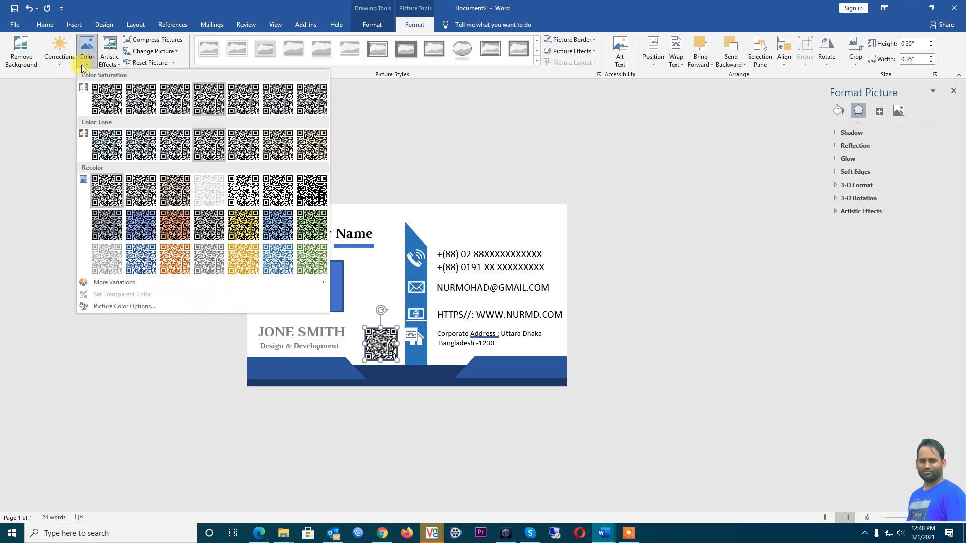
{"action": "left_click", "coordinate": [277, 259]}
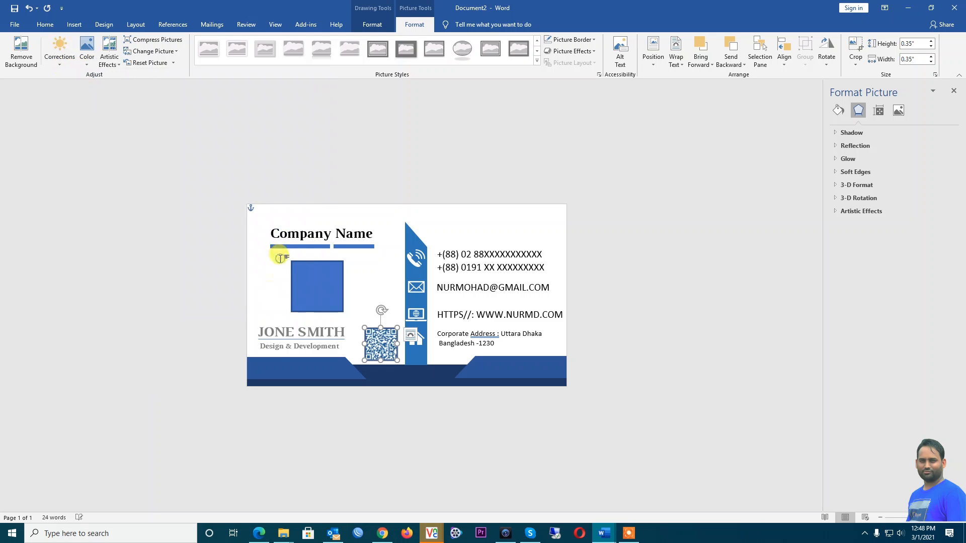
{"action": "left_click", "coordinate": [204, 328]}
{"action": "left_click", "coordinate": [684, 392]}
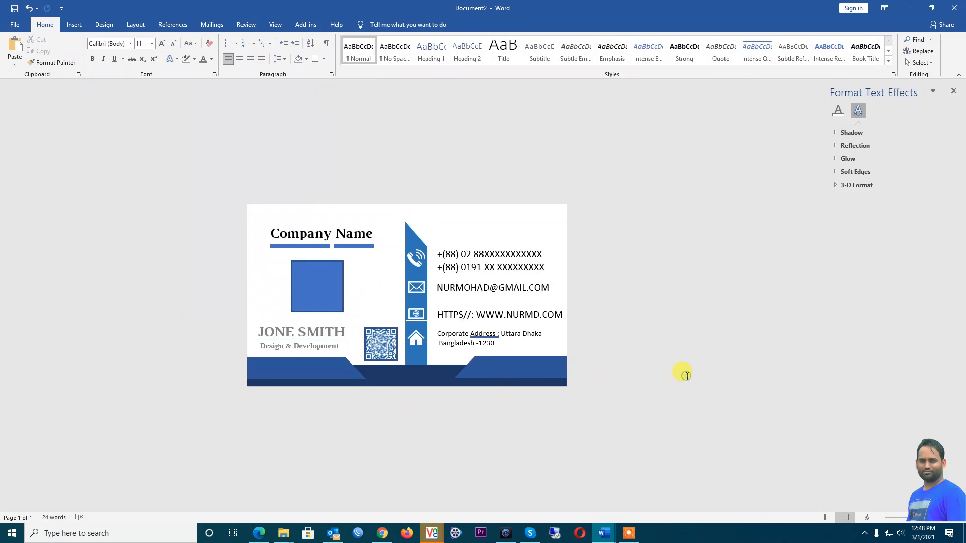
Accept Word's grammar suggestion changing 'Address :' to 'Address:' on the card
{"action": "double_click", "coordinate": [600, 7]}
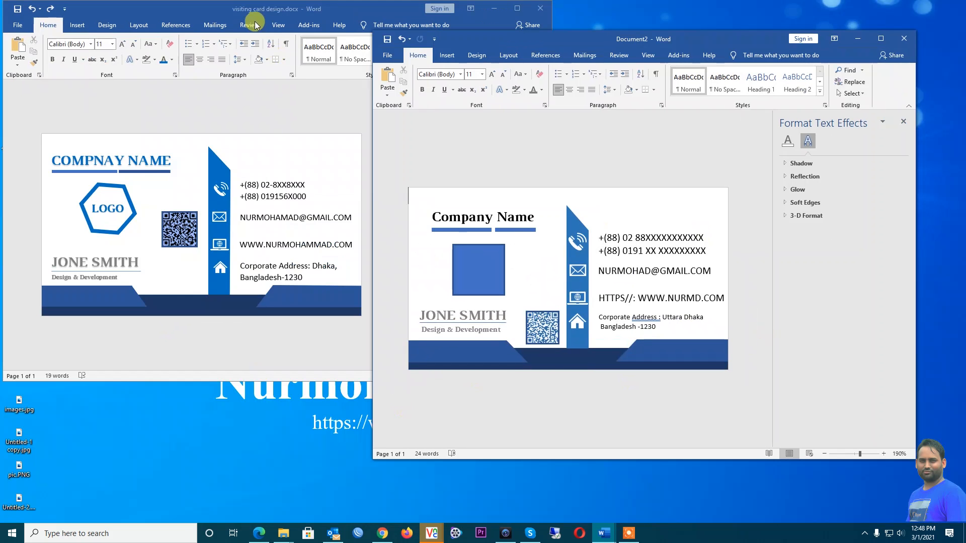
{"action": "left_click_drag", "start_coordinate": [228, 11], "coordinate": [213, 42]}
{"action": "double_click", "coordinate": [599, 35]}
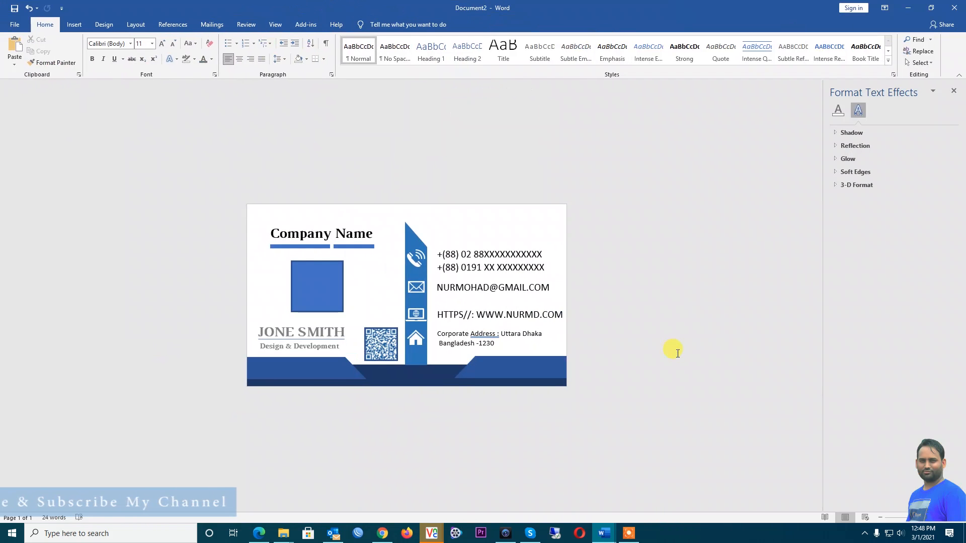
{"action": "right_click", "coordinate": [485, 338]}
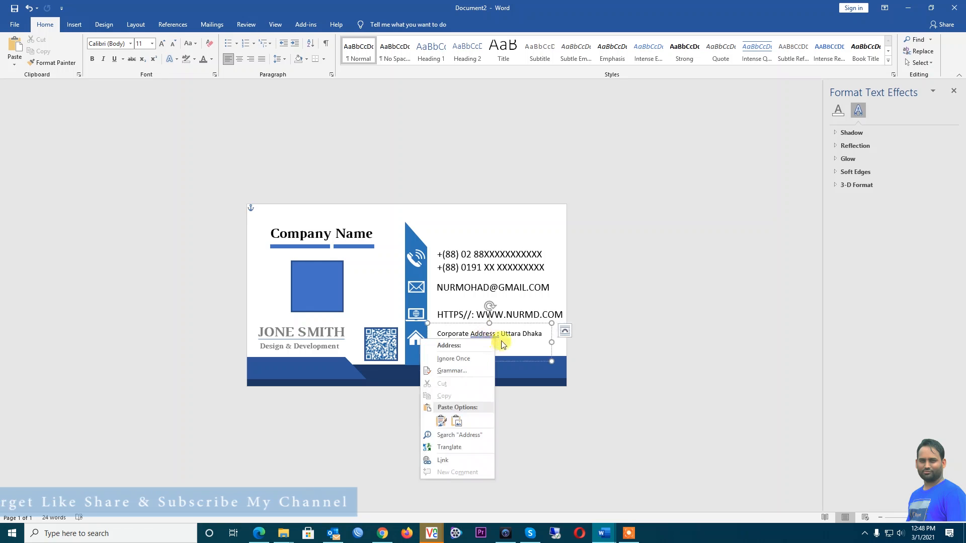
{"action": "left_click", "coordinate": [475, 346]}
{"action": "left_click", "coordinate": [641, 354]}
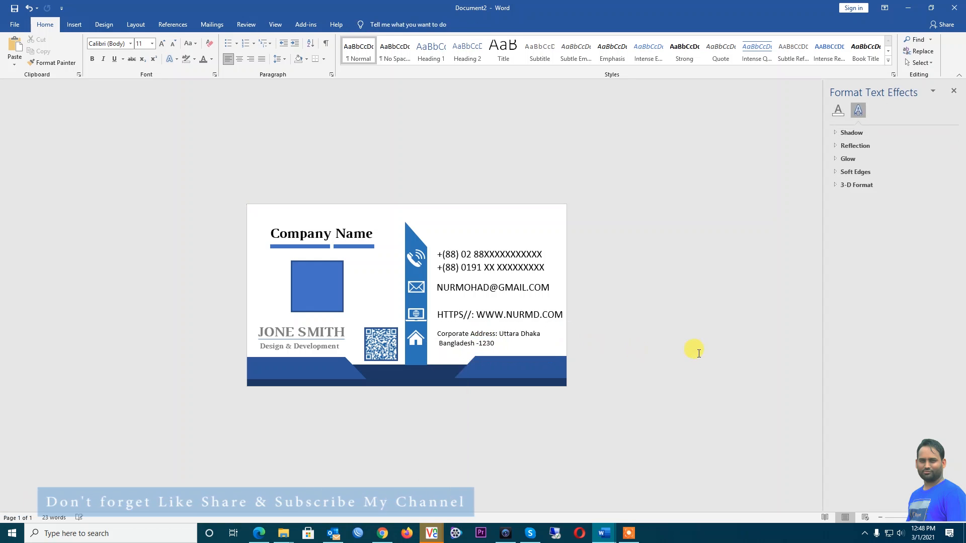